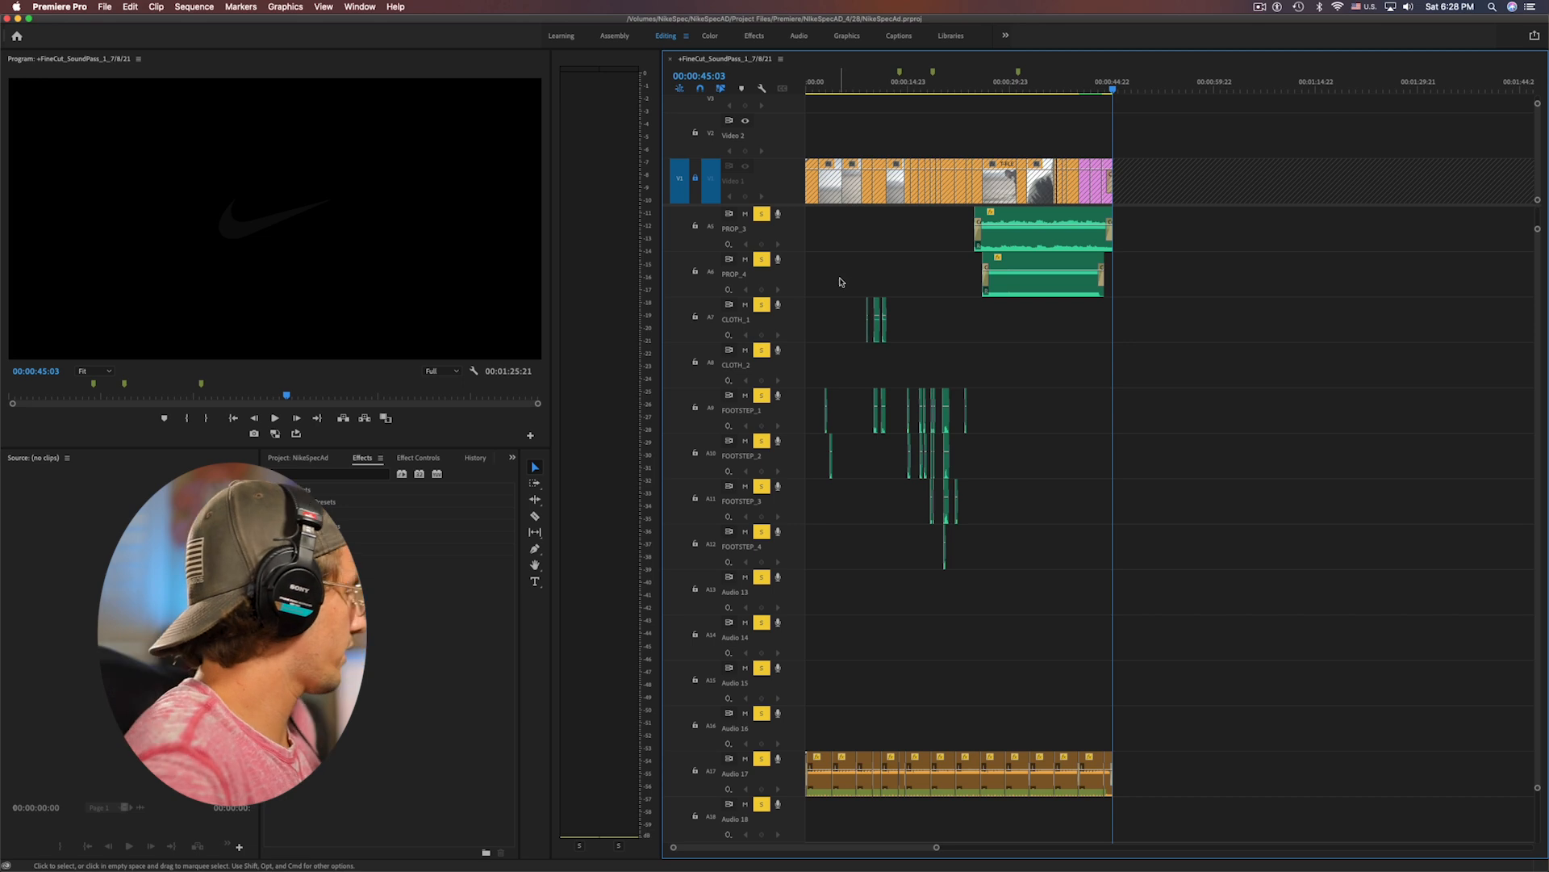
Turn off solo on all audio tracks at once
scroll(1148, 402, "up", 4)
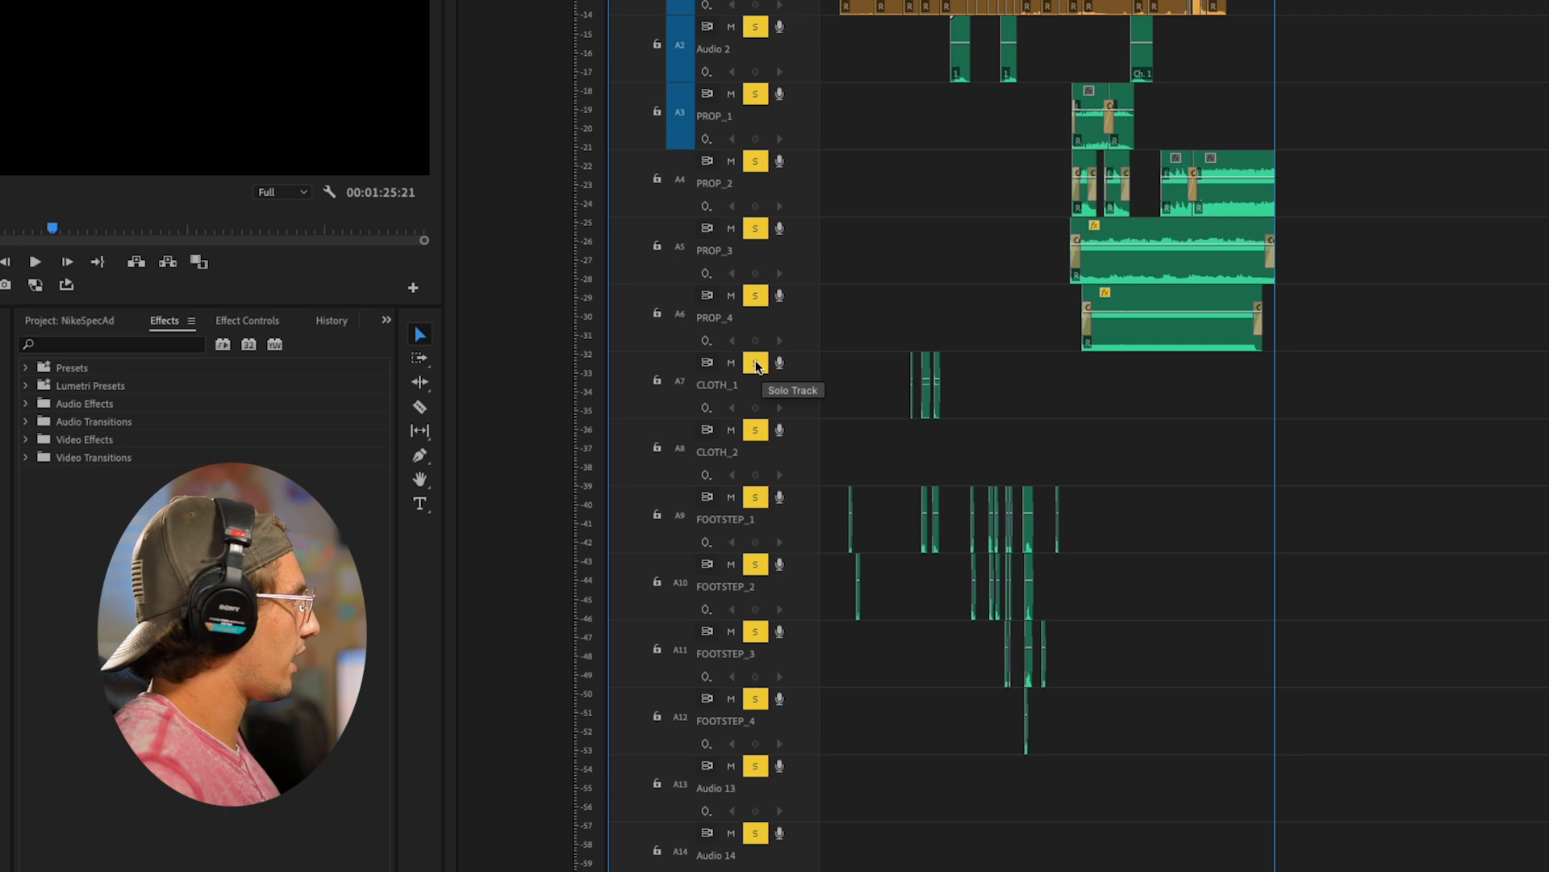
left_click(766, 365, "shift")
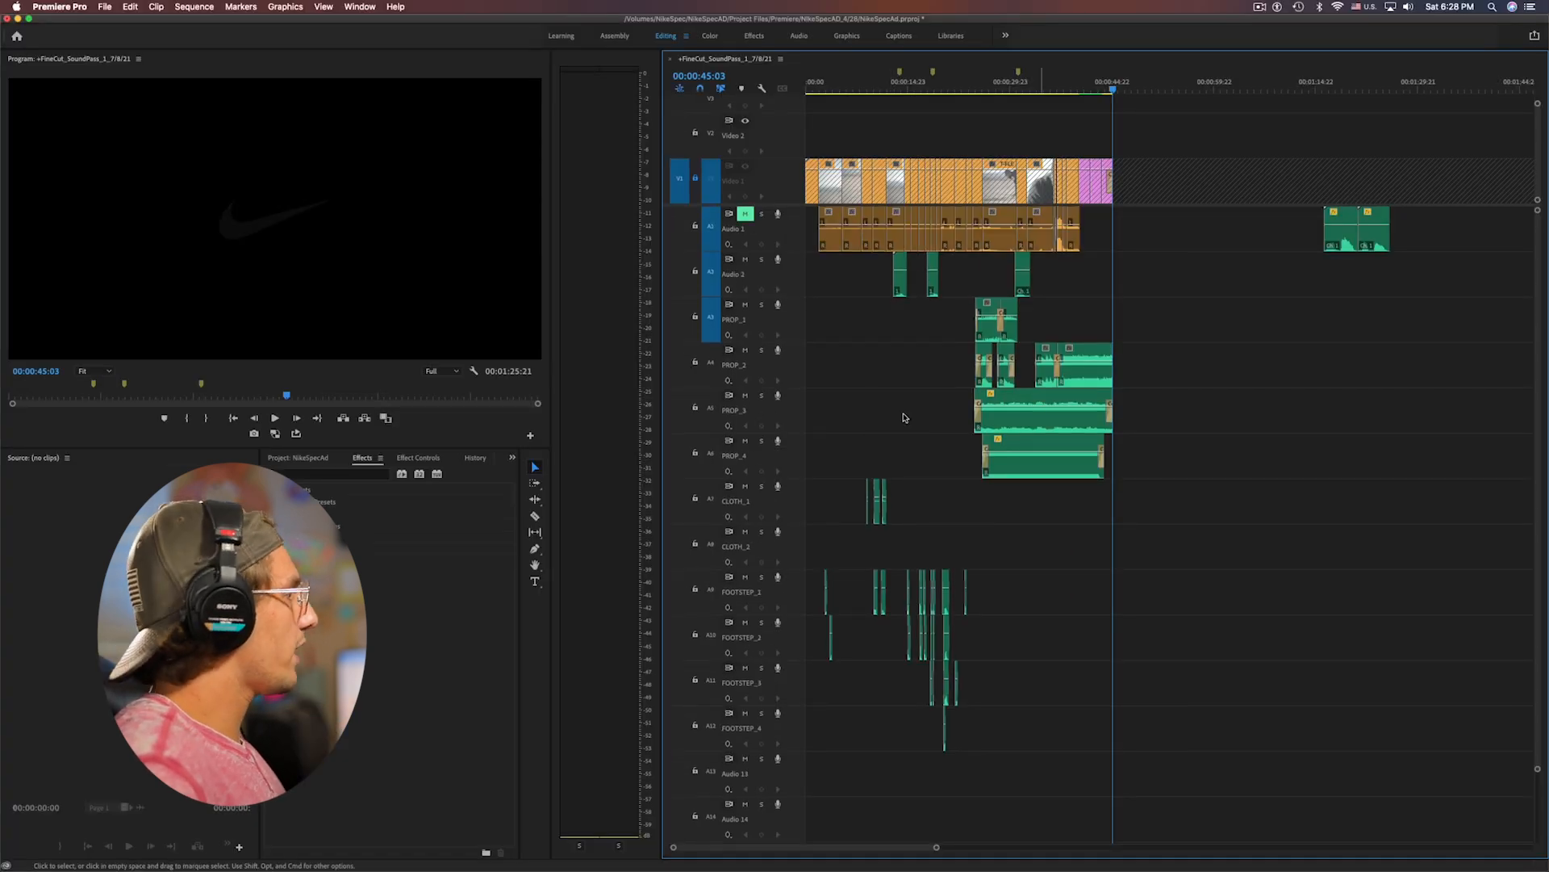
Rename audio track A13 as ATMOS_1 and audio track A14 as ATMOS_2
scroll(903, 417, "down", 1)
scroll(920, 536, "down", 4)
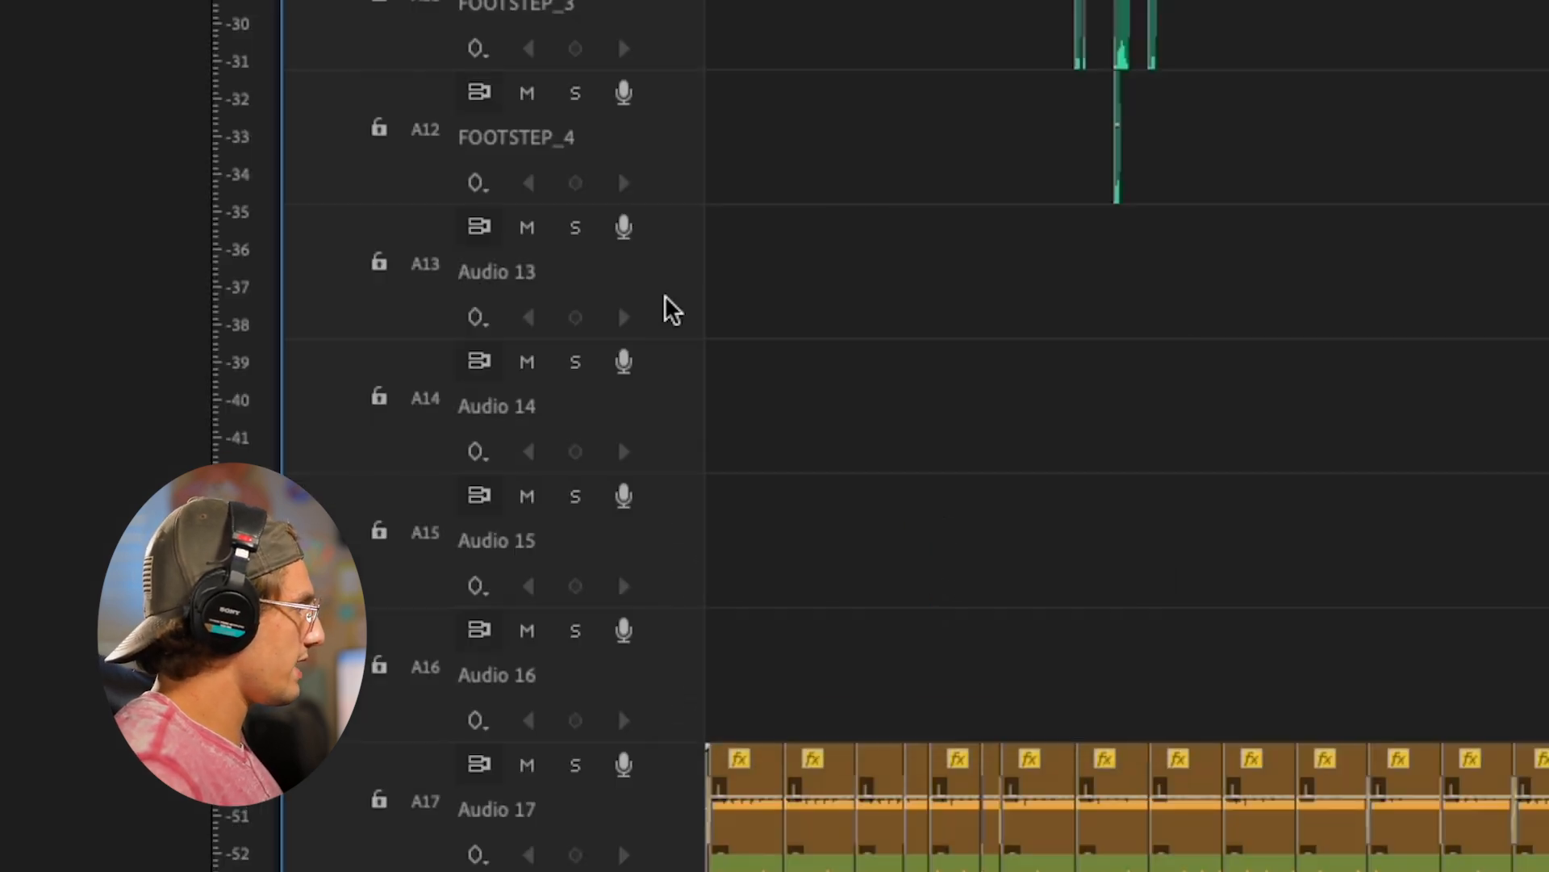
right_click(804, 557)
left_click(705, 333)
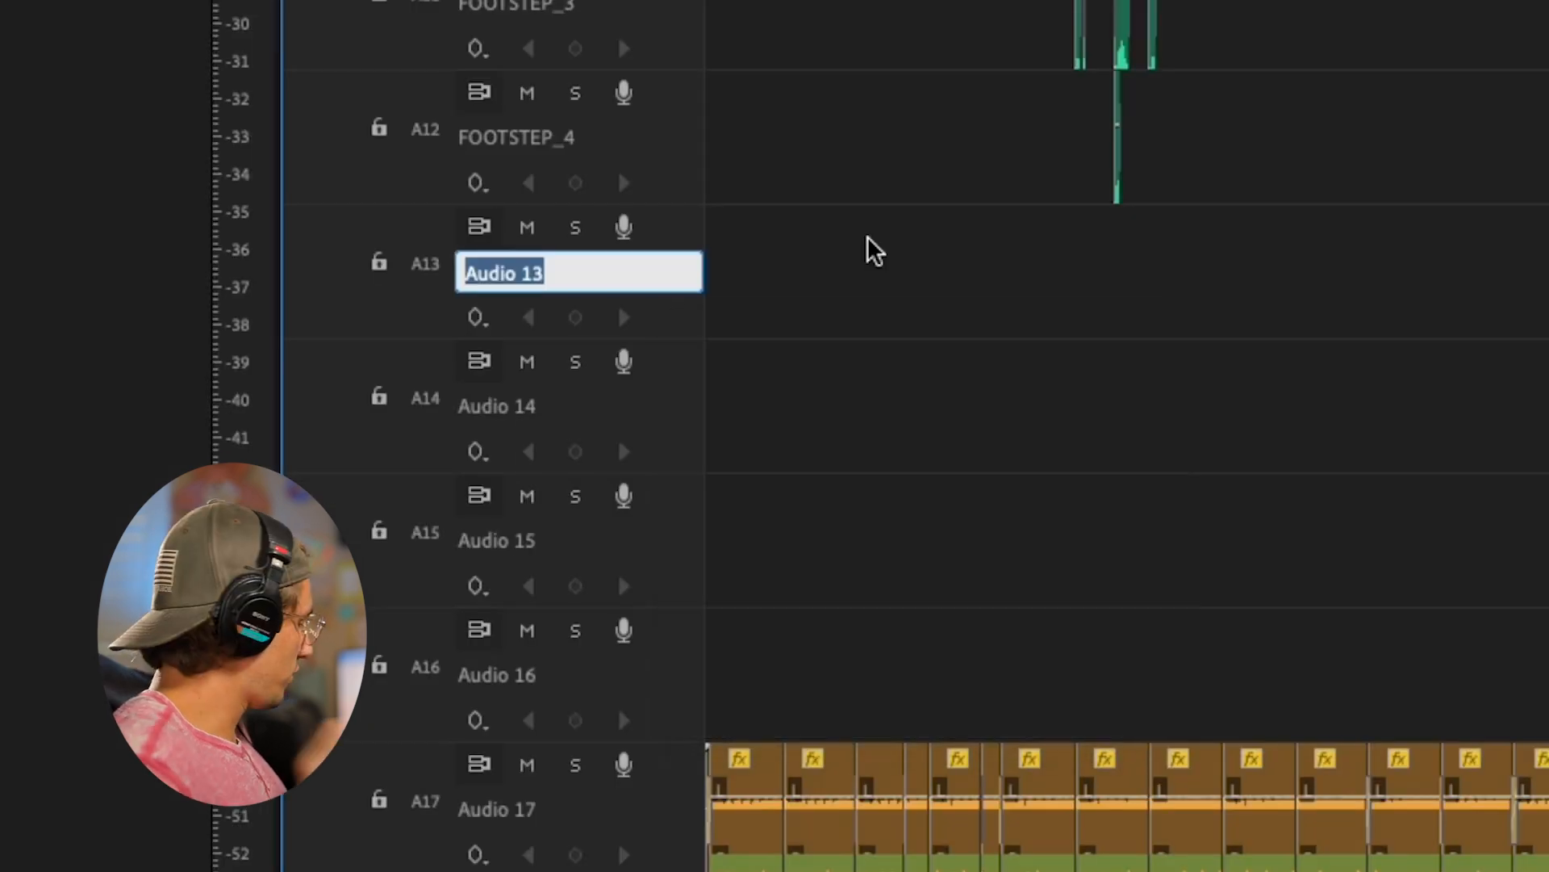
type("ATMOS")
key("Return")
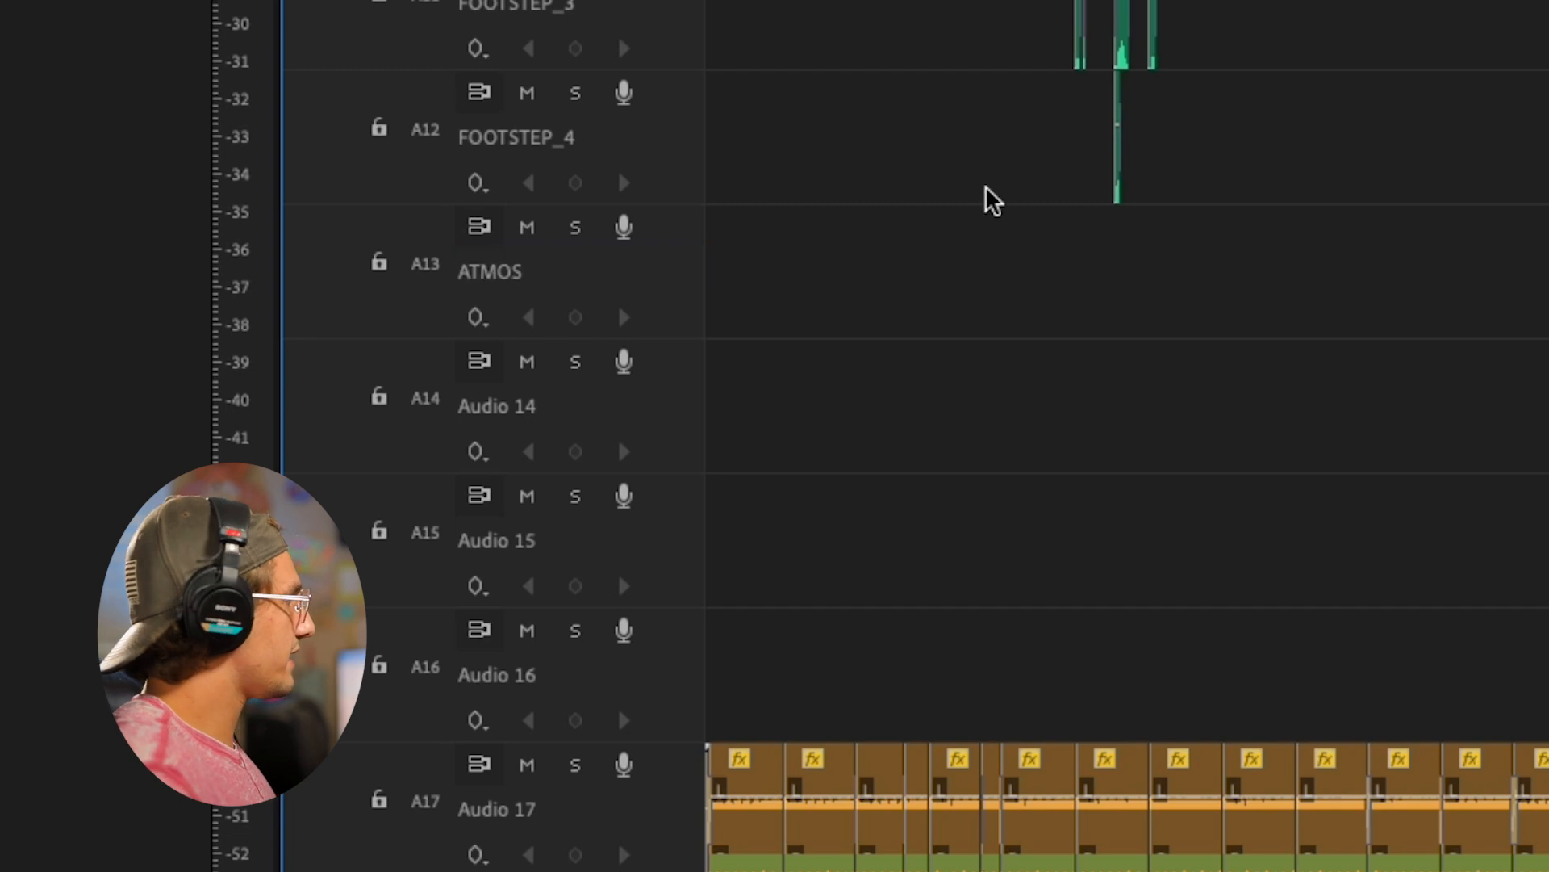
right_click(681, 436)
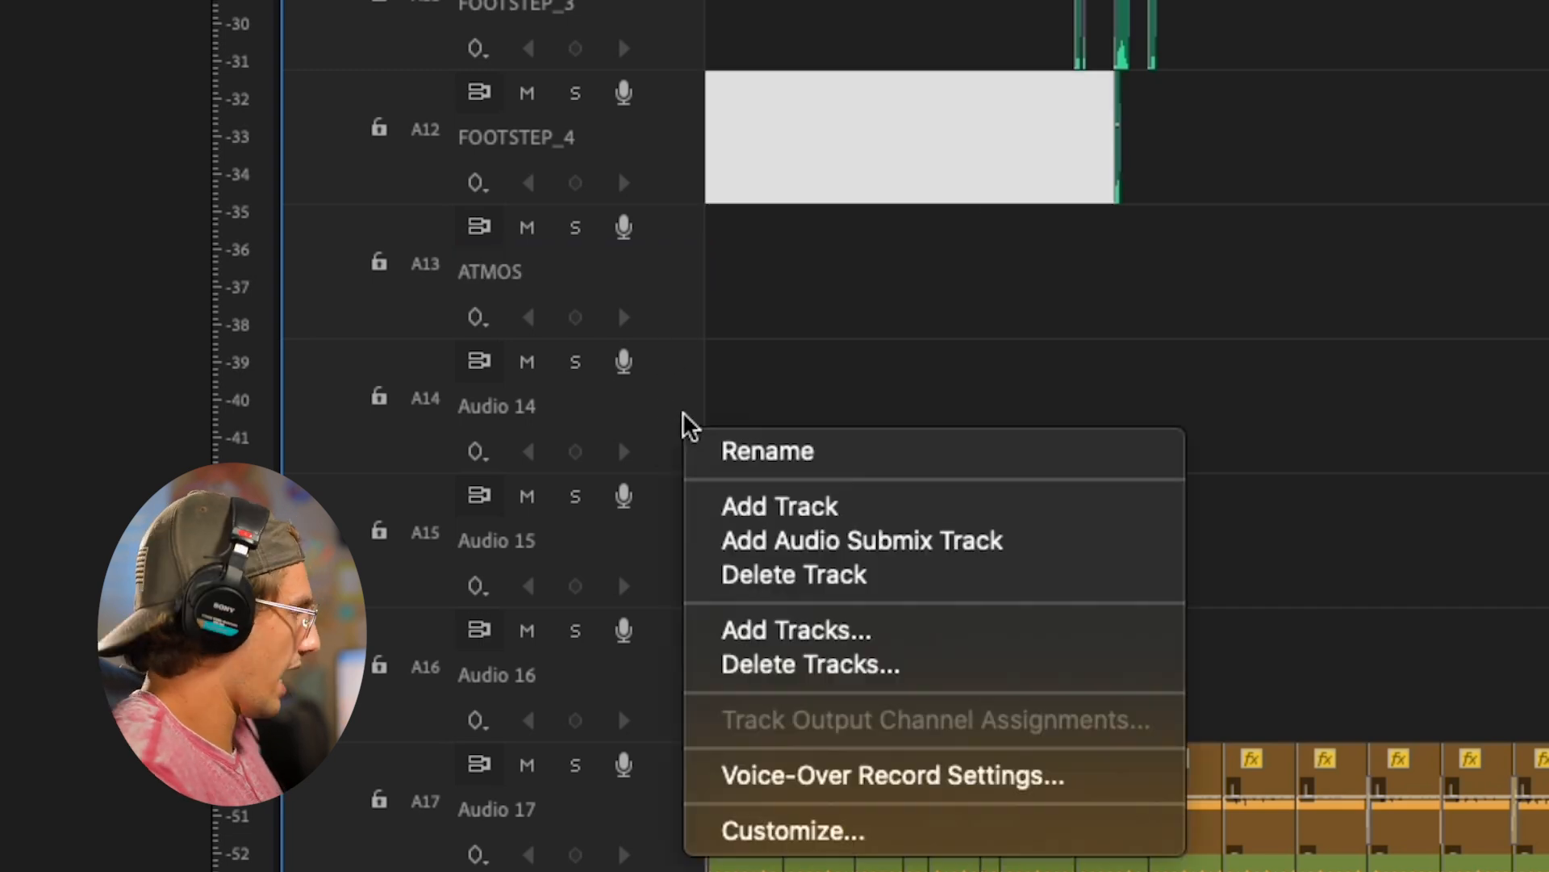
left_click(747, 457)
type("ATMOS_2")
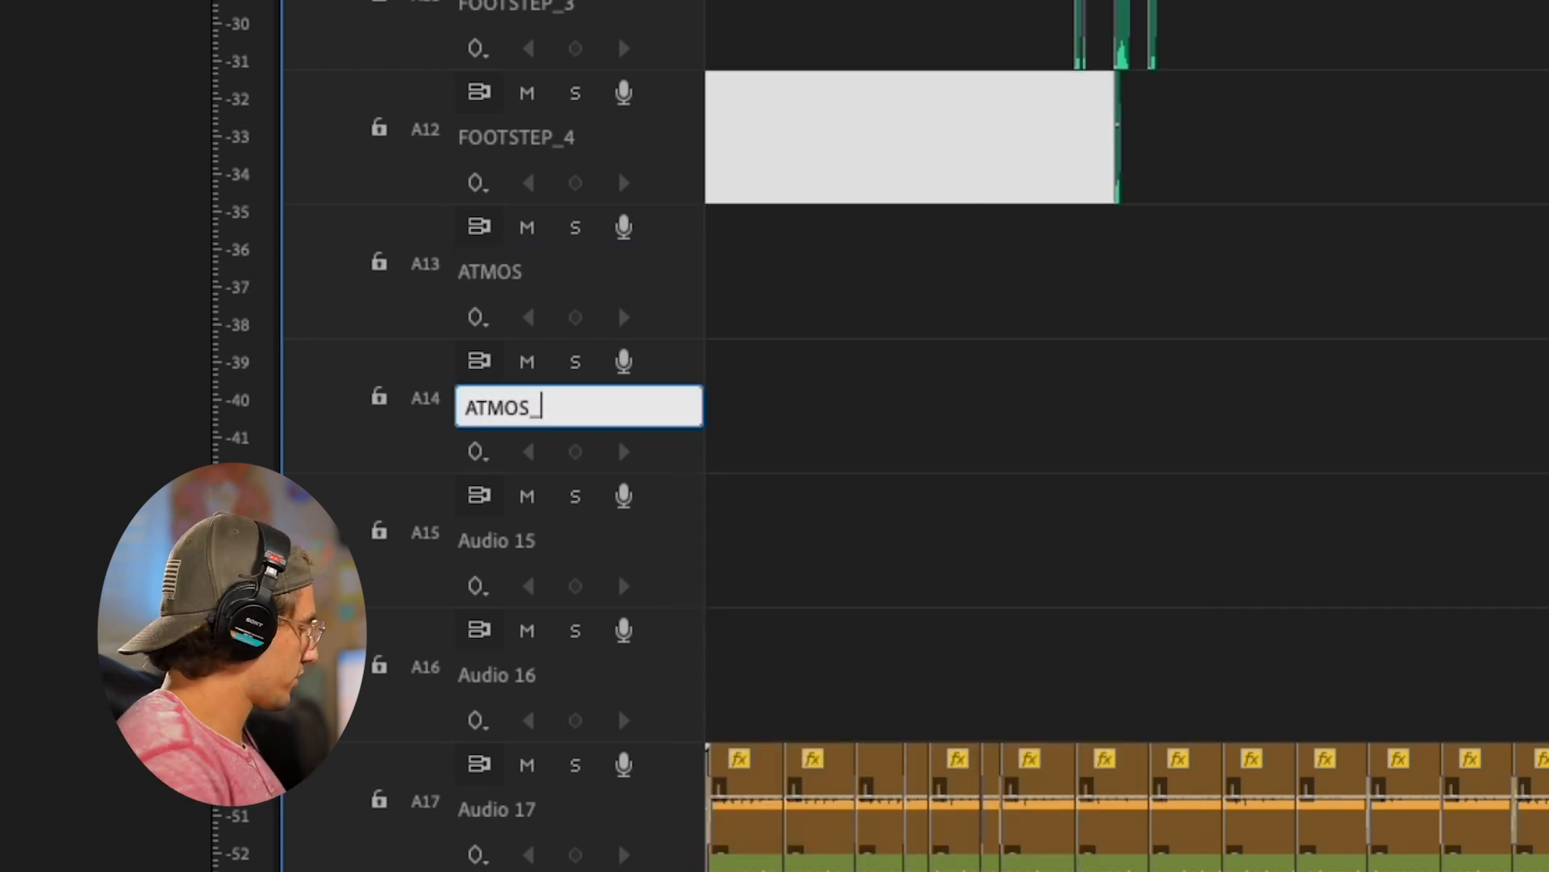
key("Return")
right_click(679, 277)
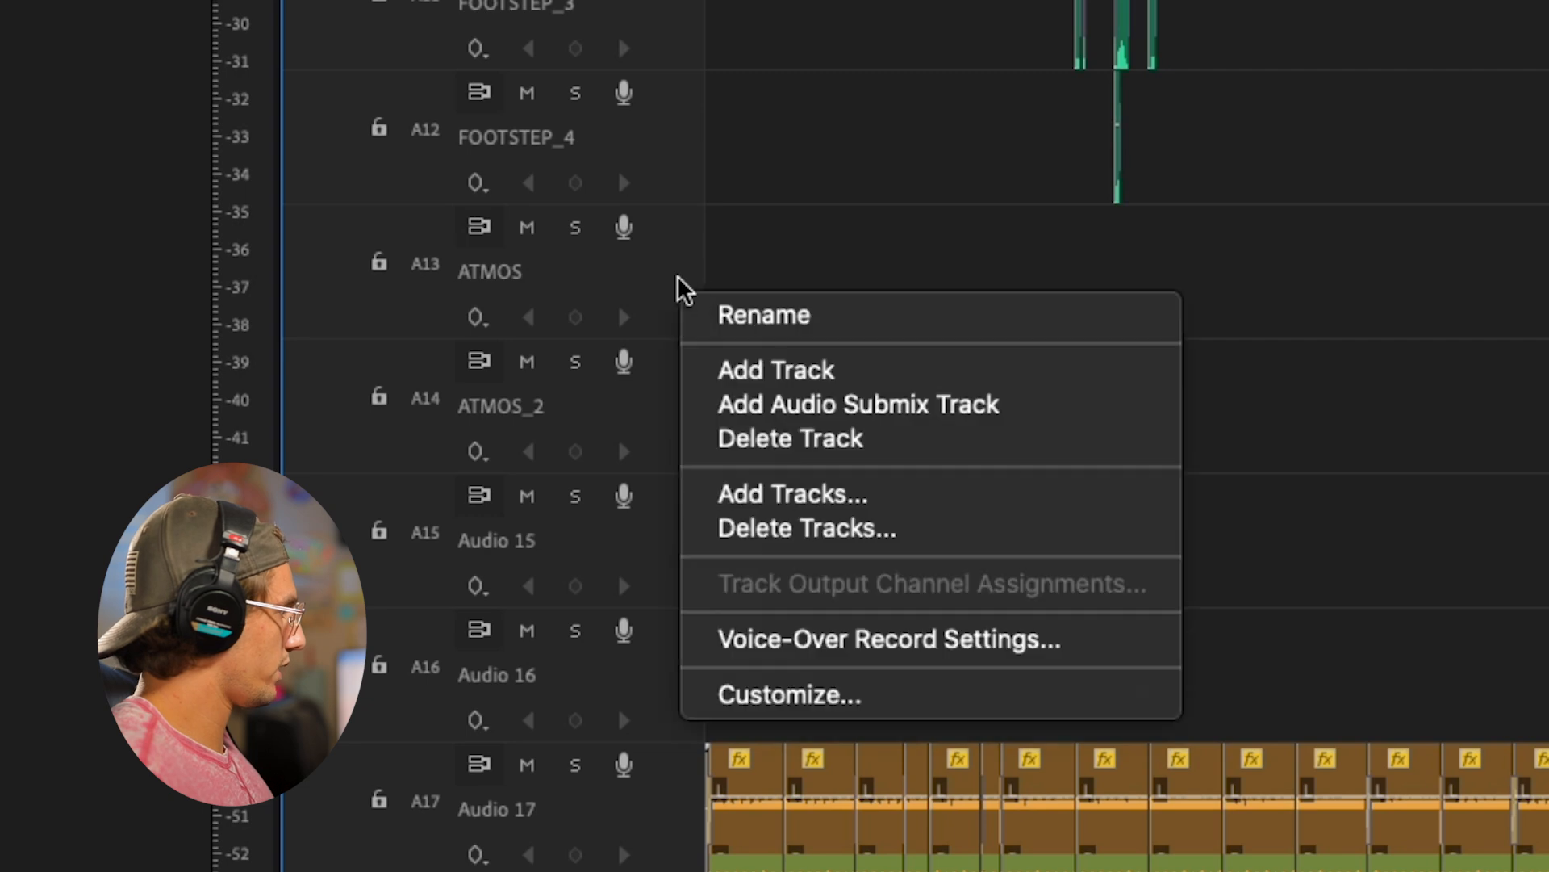
left_click(724, 312)
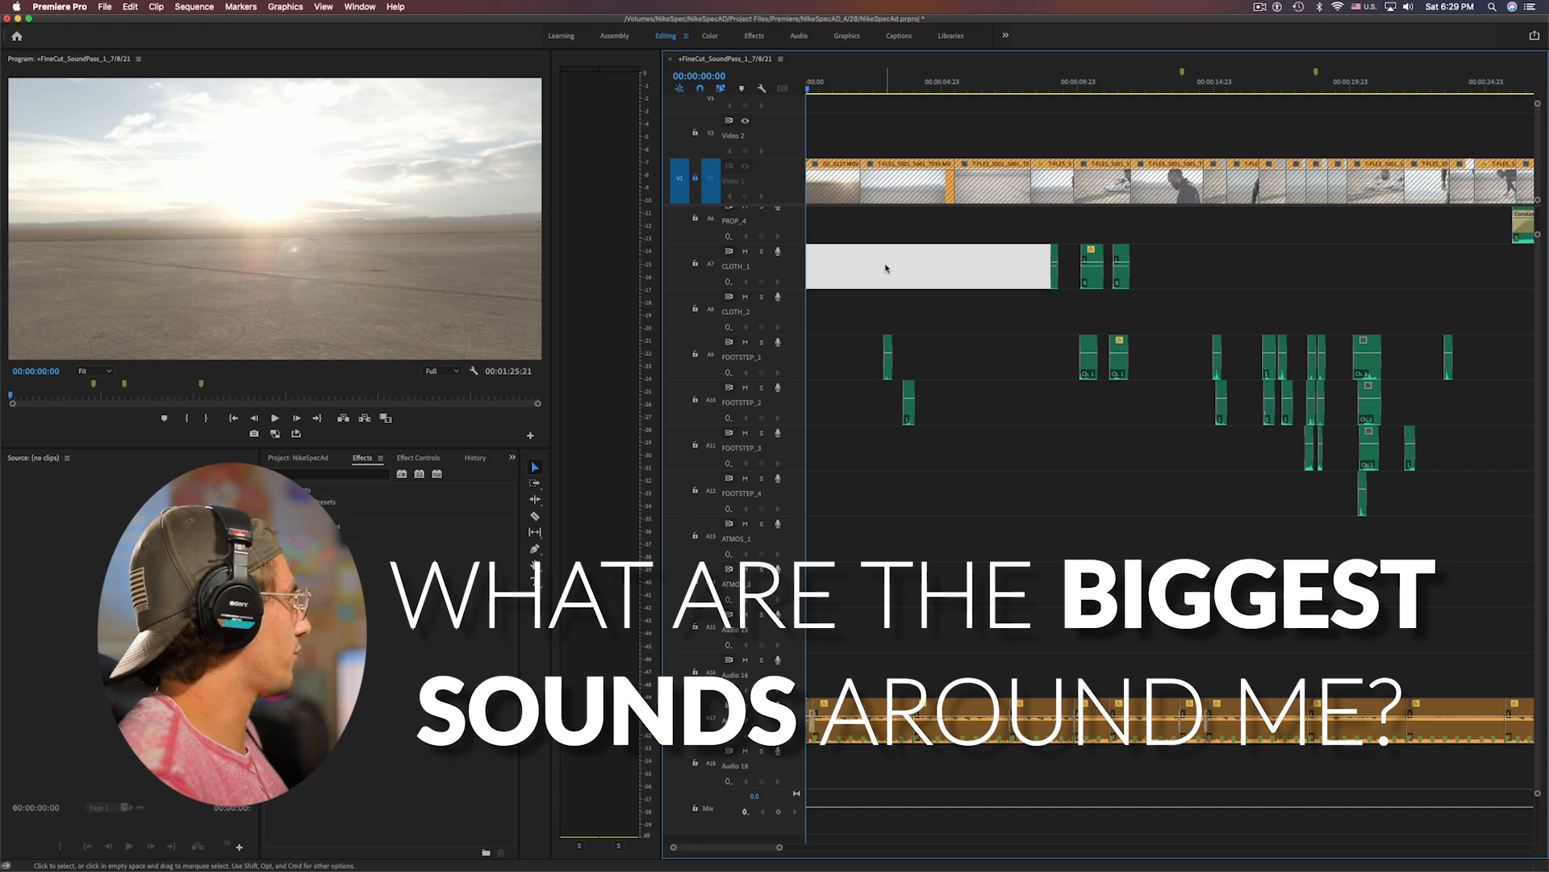
Place the Offline File audio from the project bin on the ATMOS_1 track at the start of the sequence
key("space")
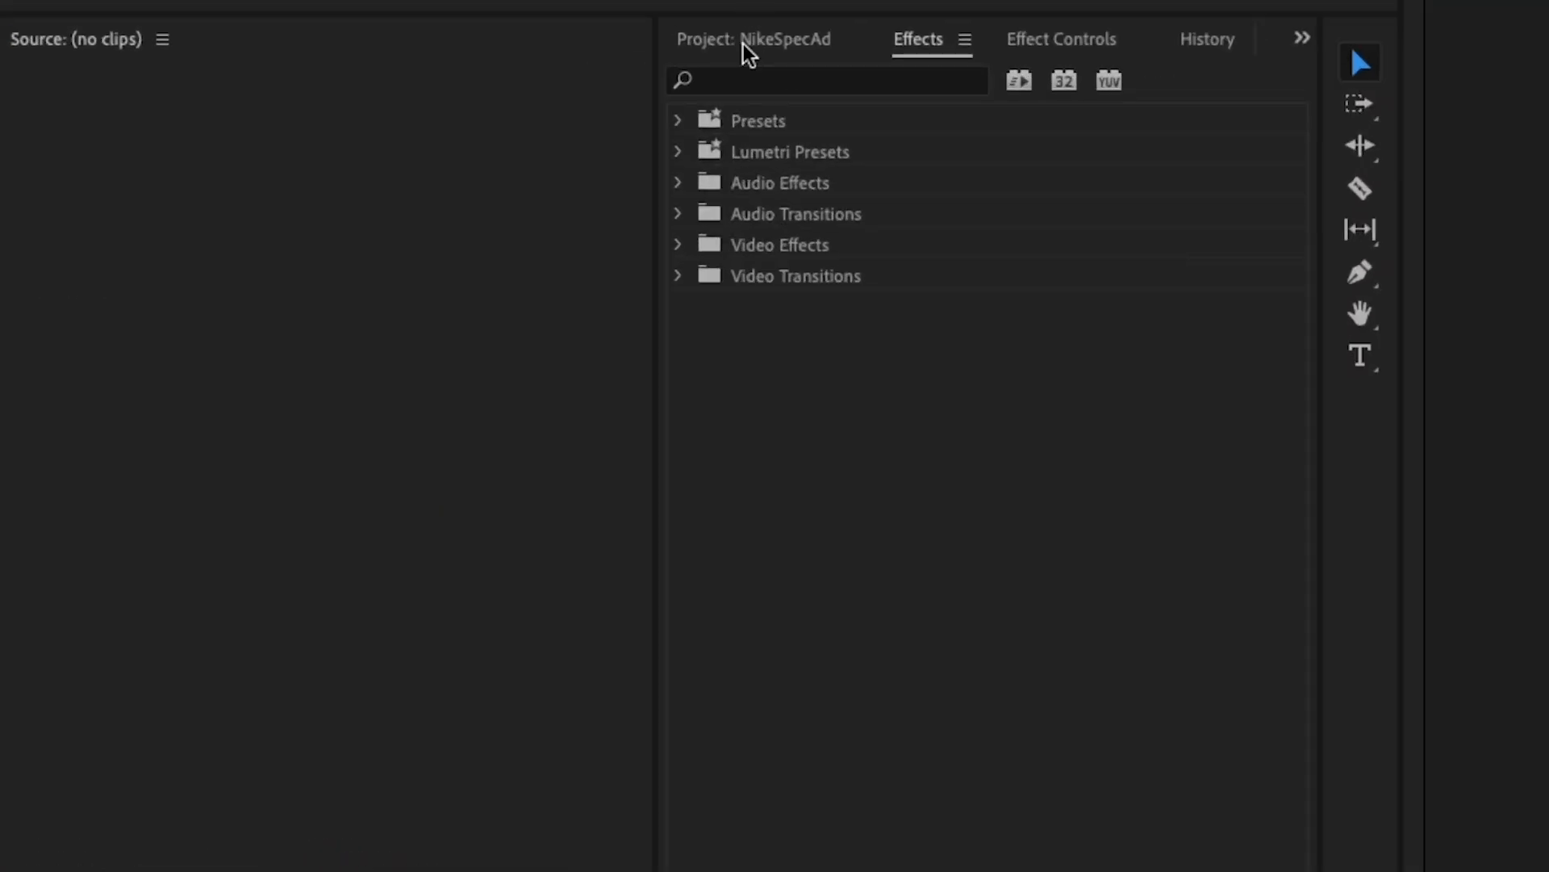
left_click(749, 44)
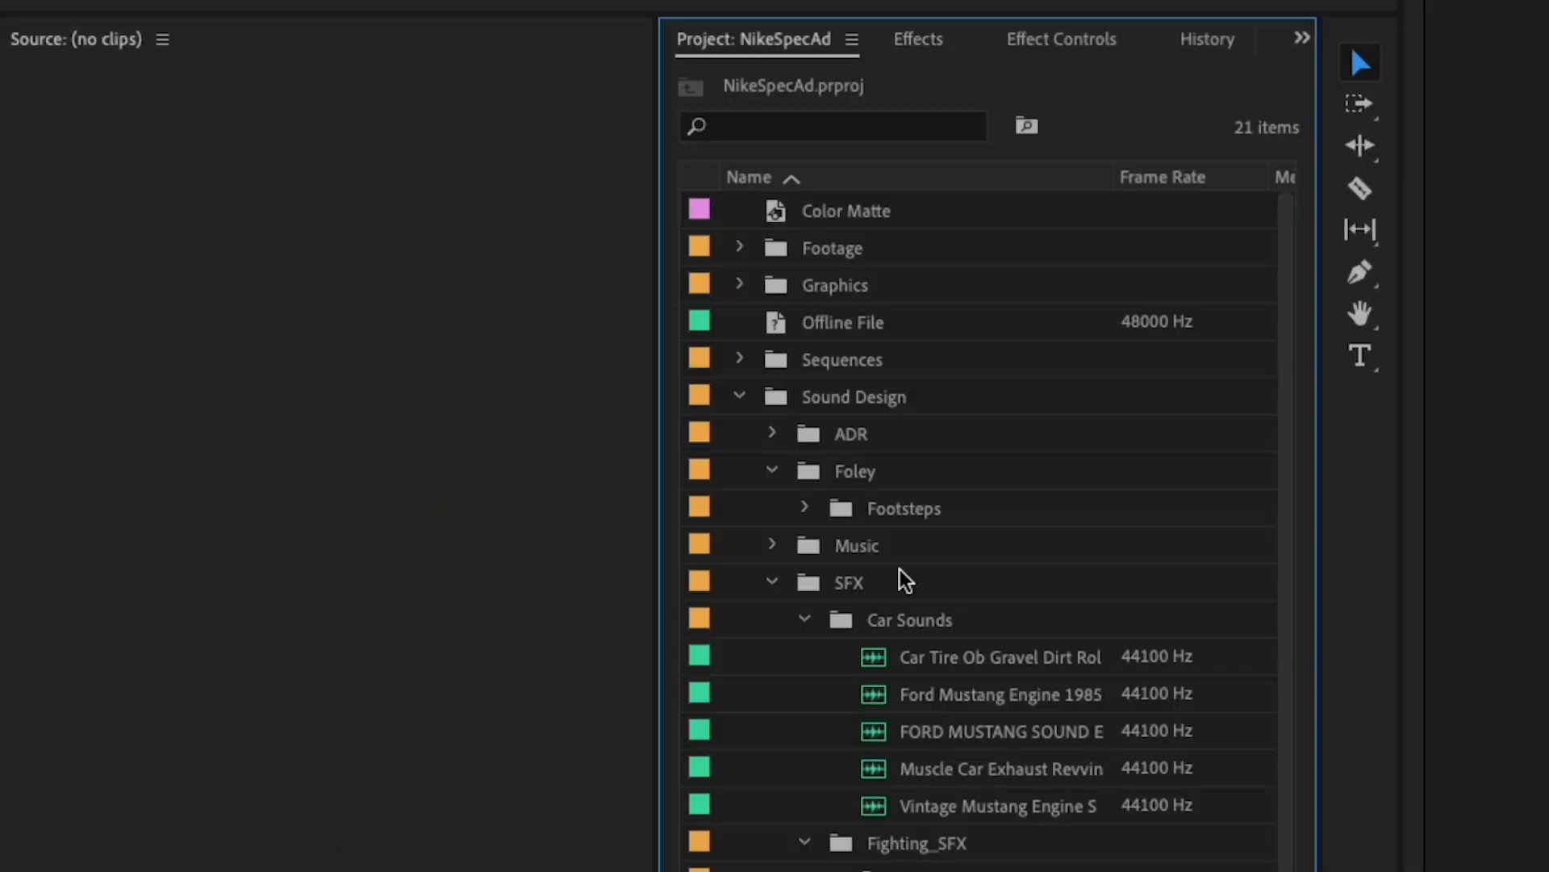
left_click(740, 396)
left_click_drag(800, 327, 446, 528)
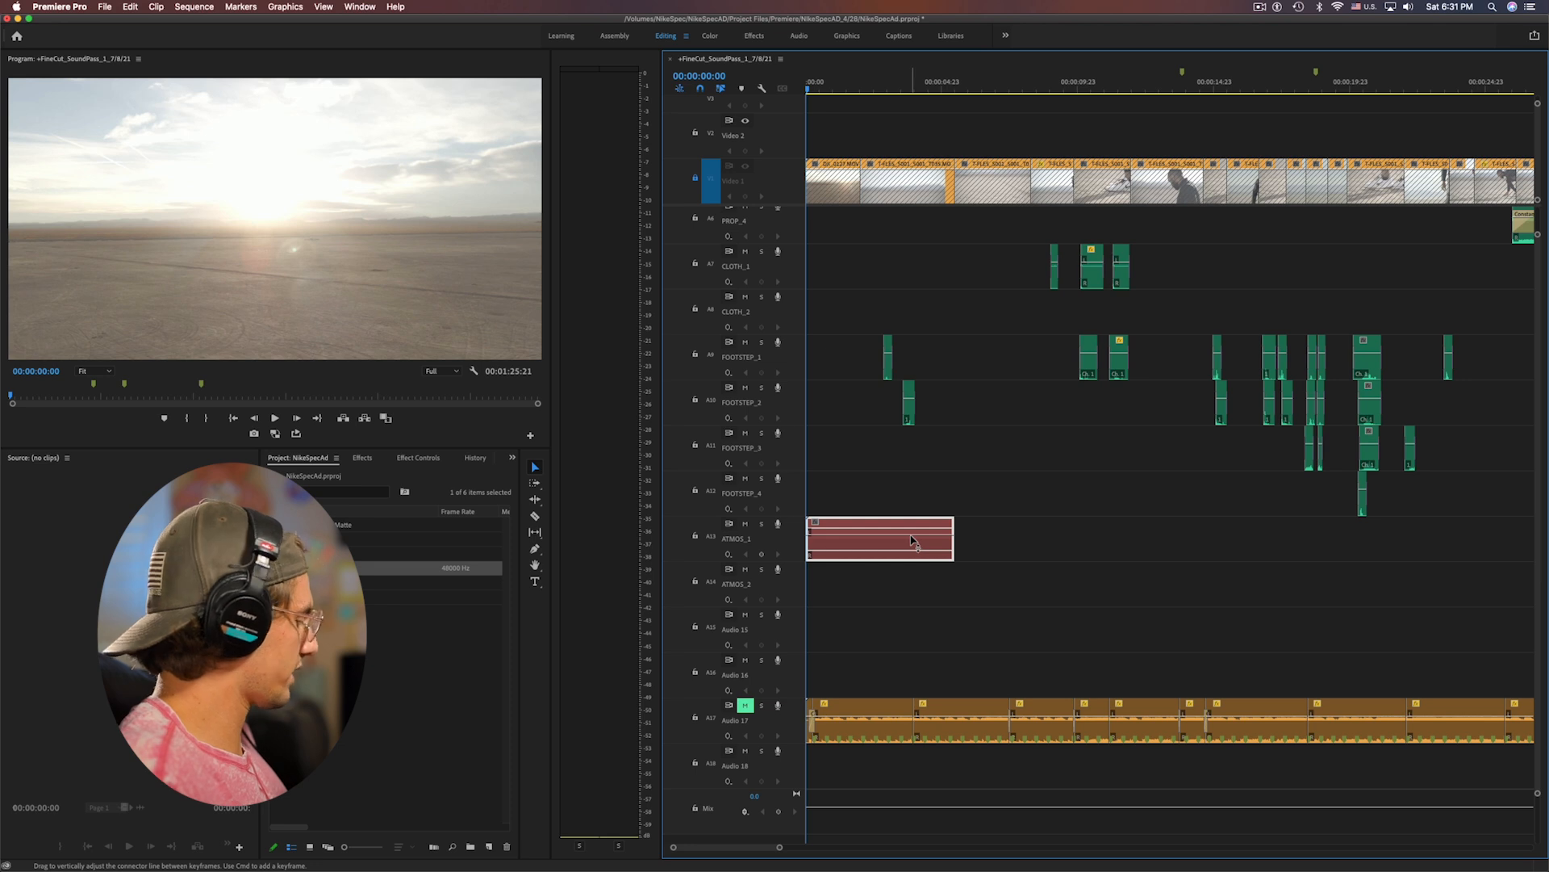
Set the speed of the ATMOS_1 clip to 25%
key("super+r")
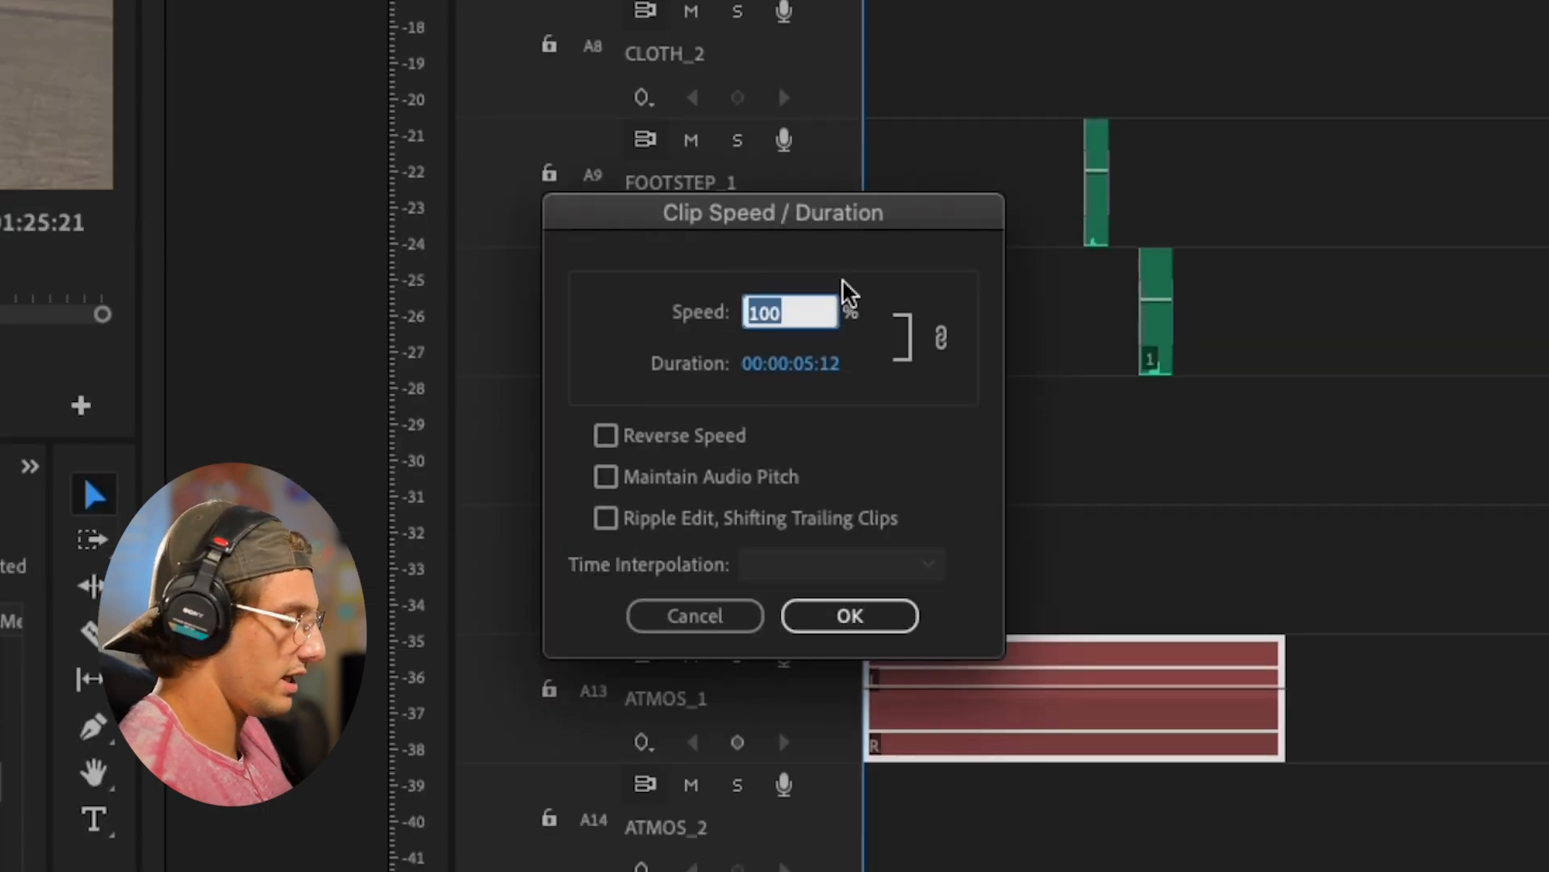
type("25")
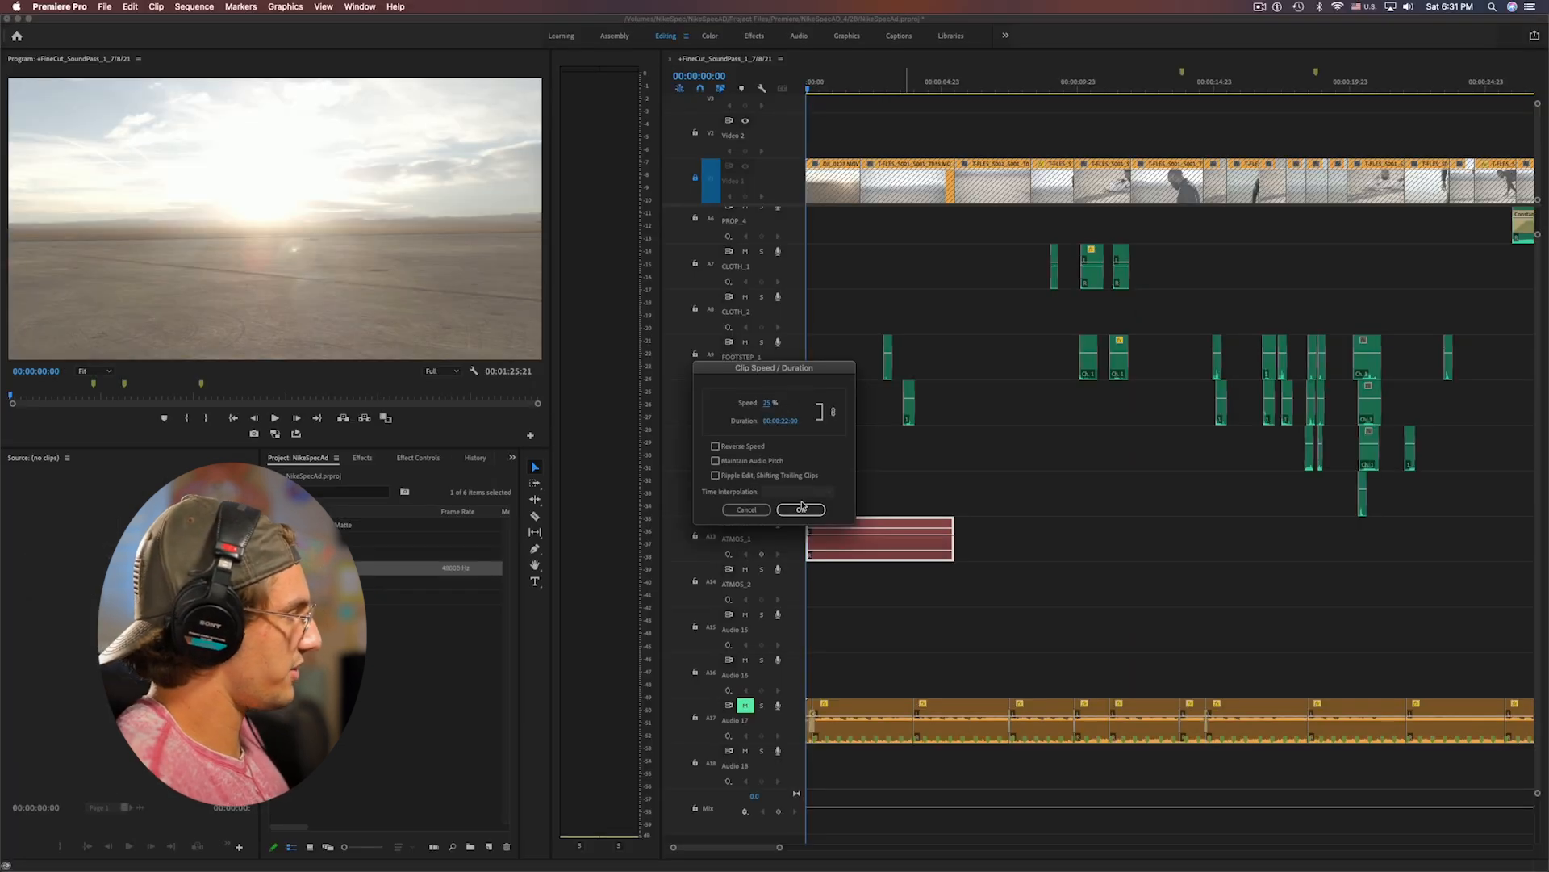
left_click(850, 616)
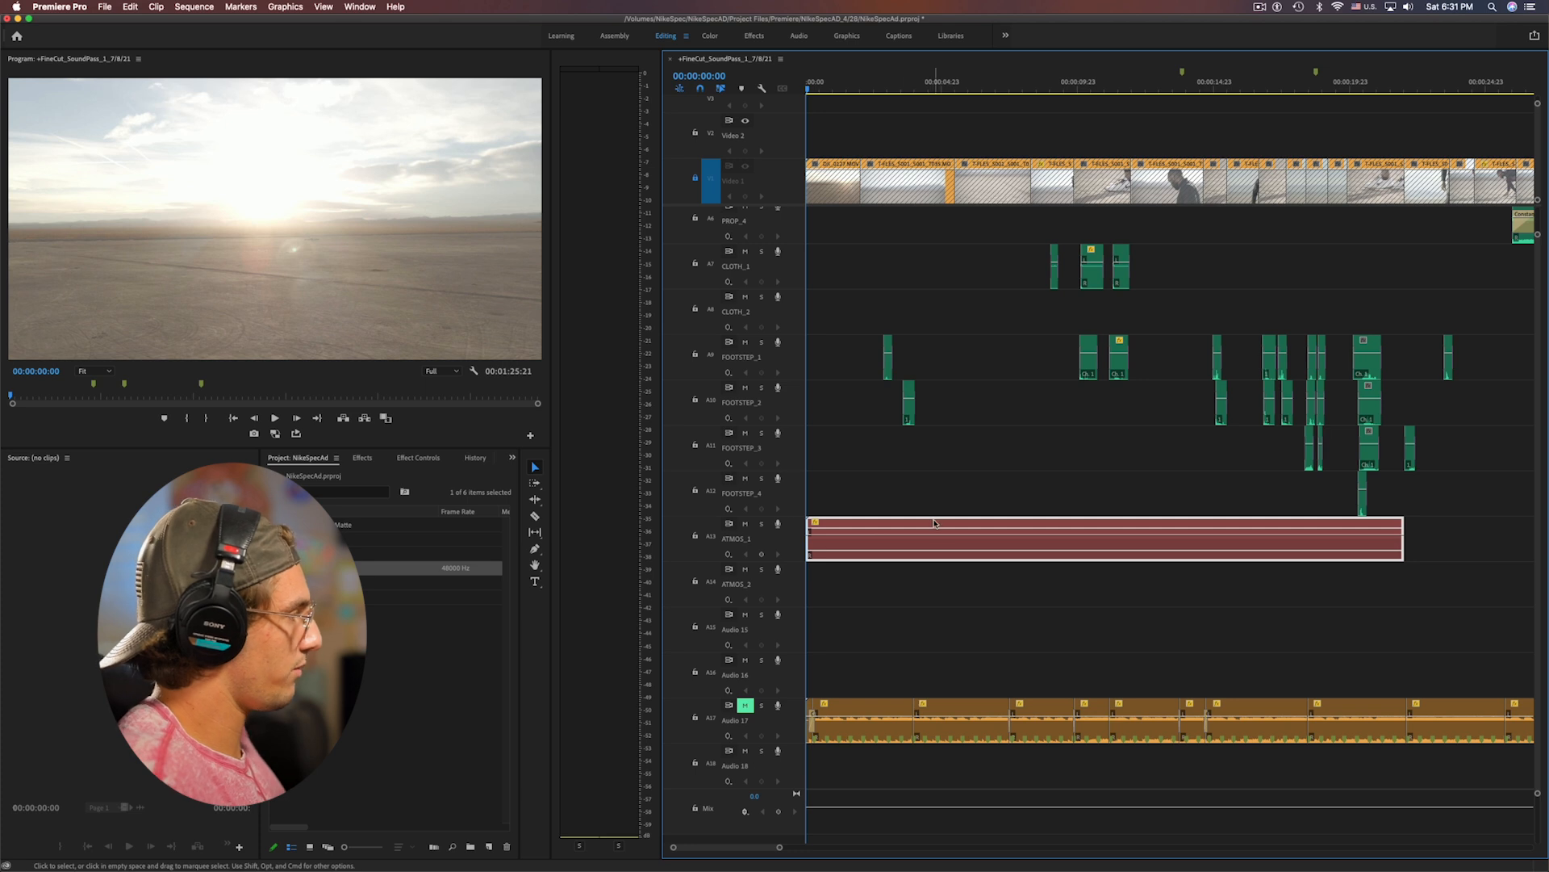
Cut the ATMOS_1 clip at about 7 seconds and delete the part after the cut
key("c")
left_click(994, 542)
key("v")
left_click(1072, 553)
key("Delete")
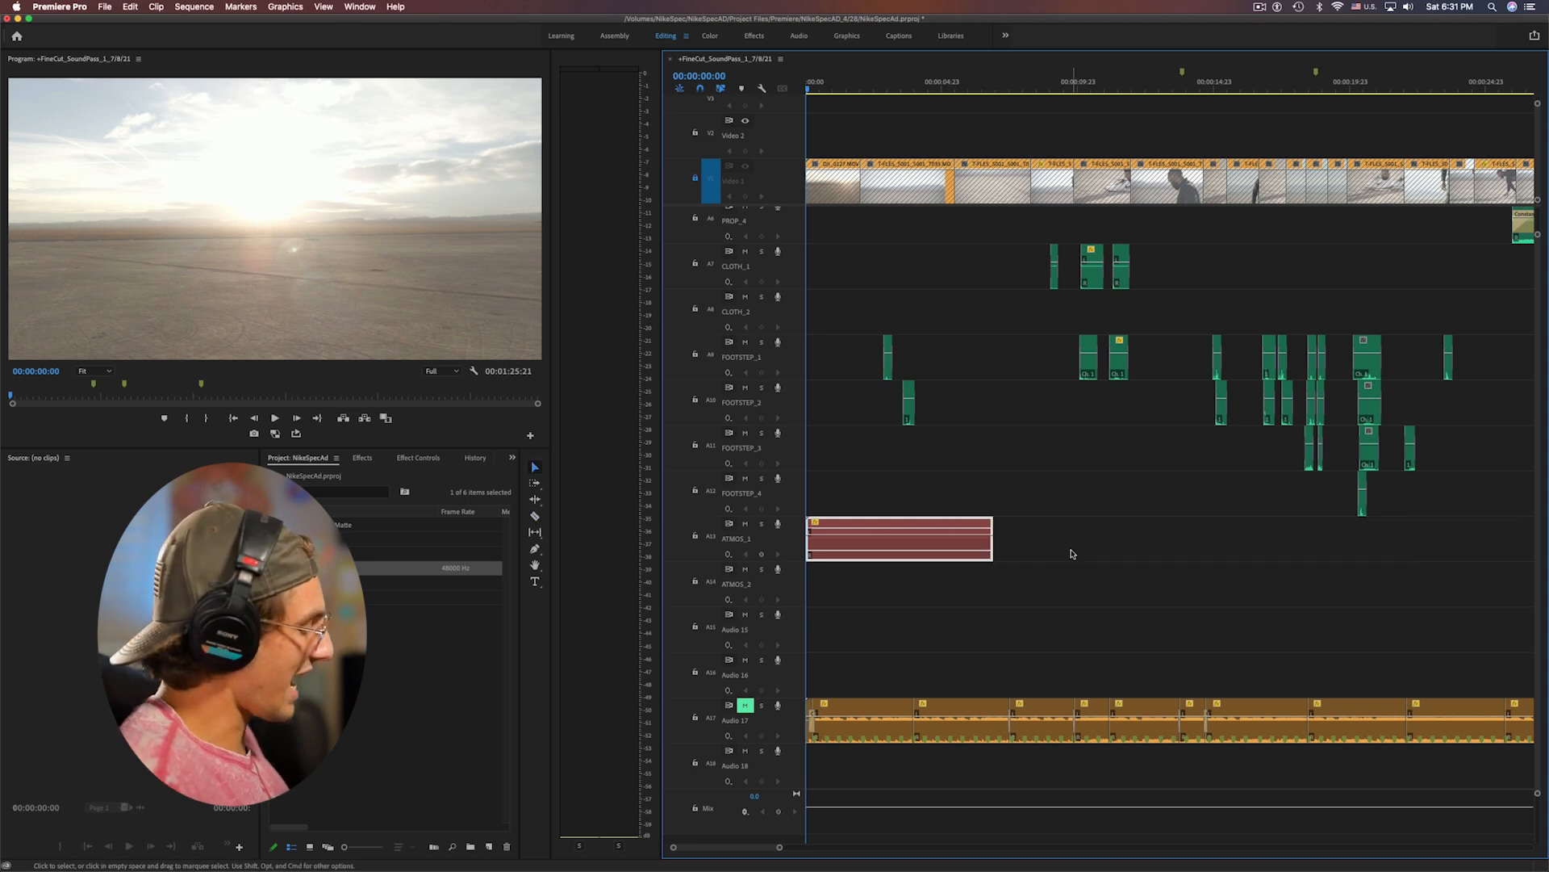
Extend the ATMOS_1 clip past the end of the video edit and duplicate it onto the ATMOS_2 track
left_click(1071, 553)
key("minus")
key("minus")
left_click_drag(851, 553, 1174, 540)
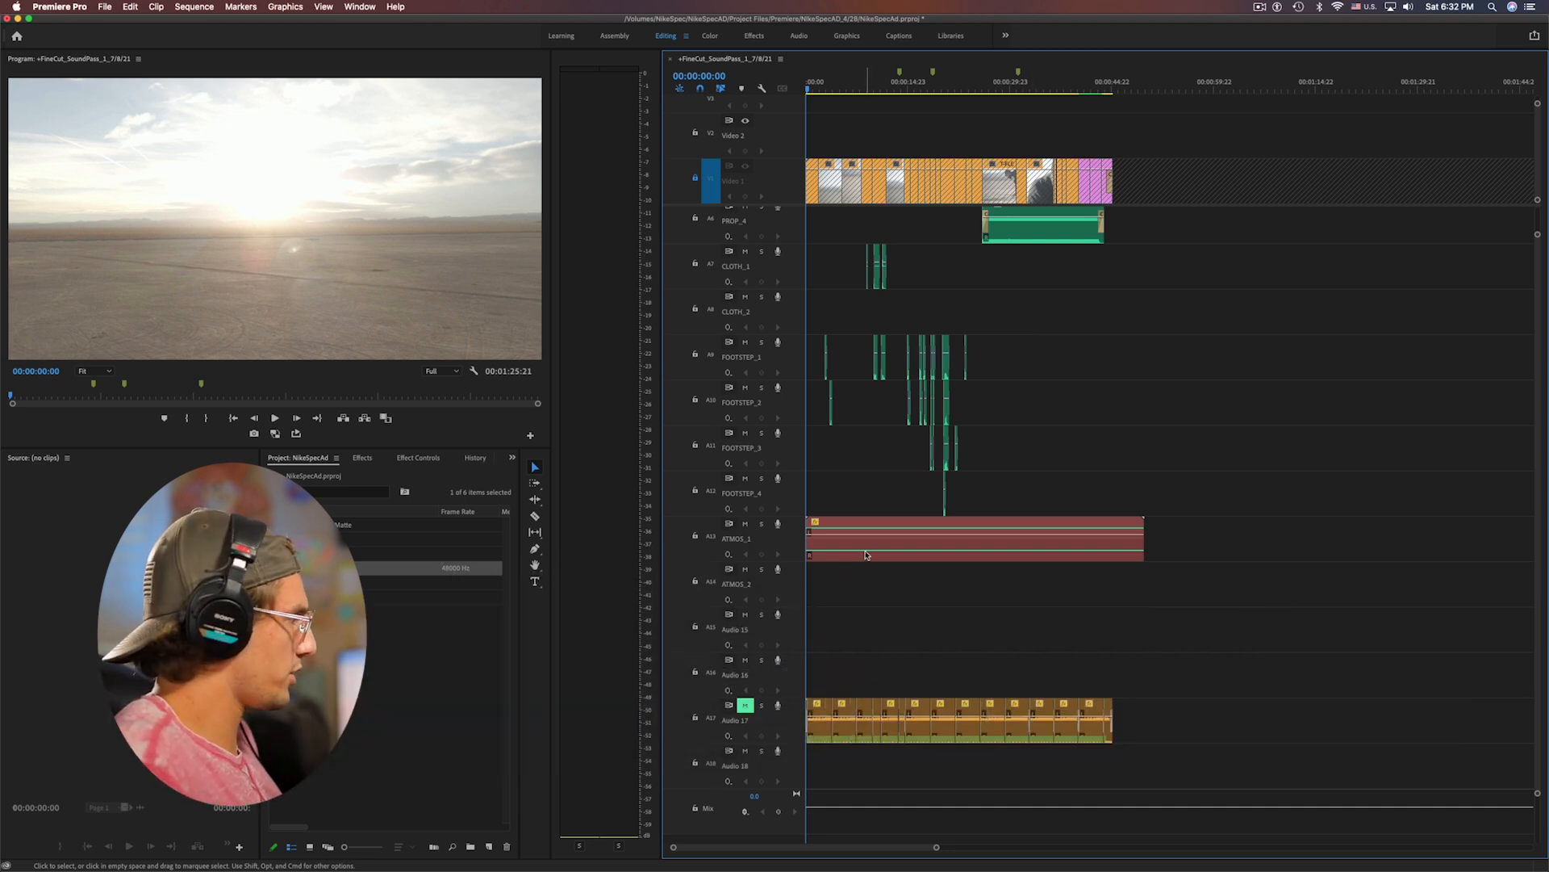
left_click_drag(866, 554, 865, 574)
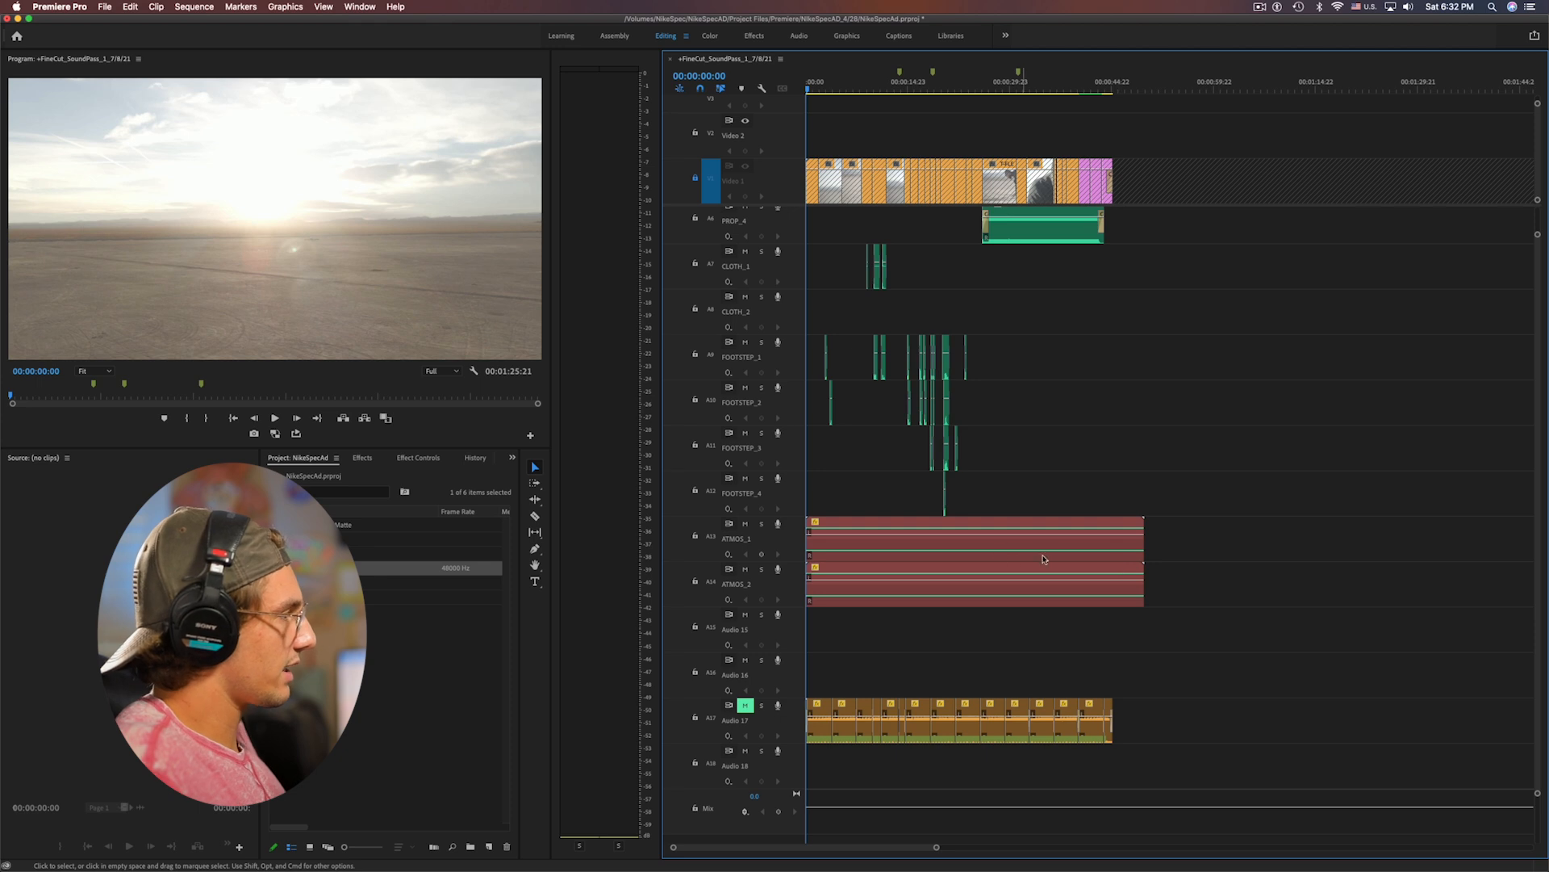
Trim the ATMOS_1 clip down to about 1 second at the start of the sequence
left_click_drag(1140, 547, 833, 541)
key("=")
key("=")
key("=")
left_click_drag(1023, 539, 831, 562)
key("backslash")
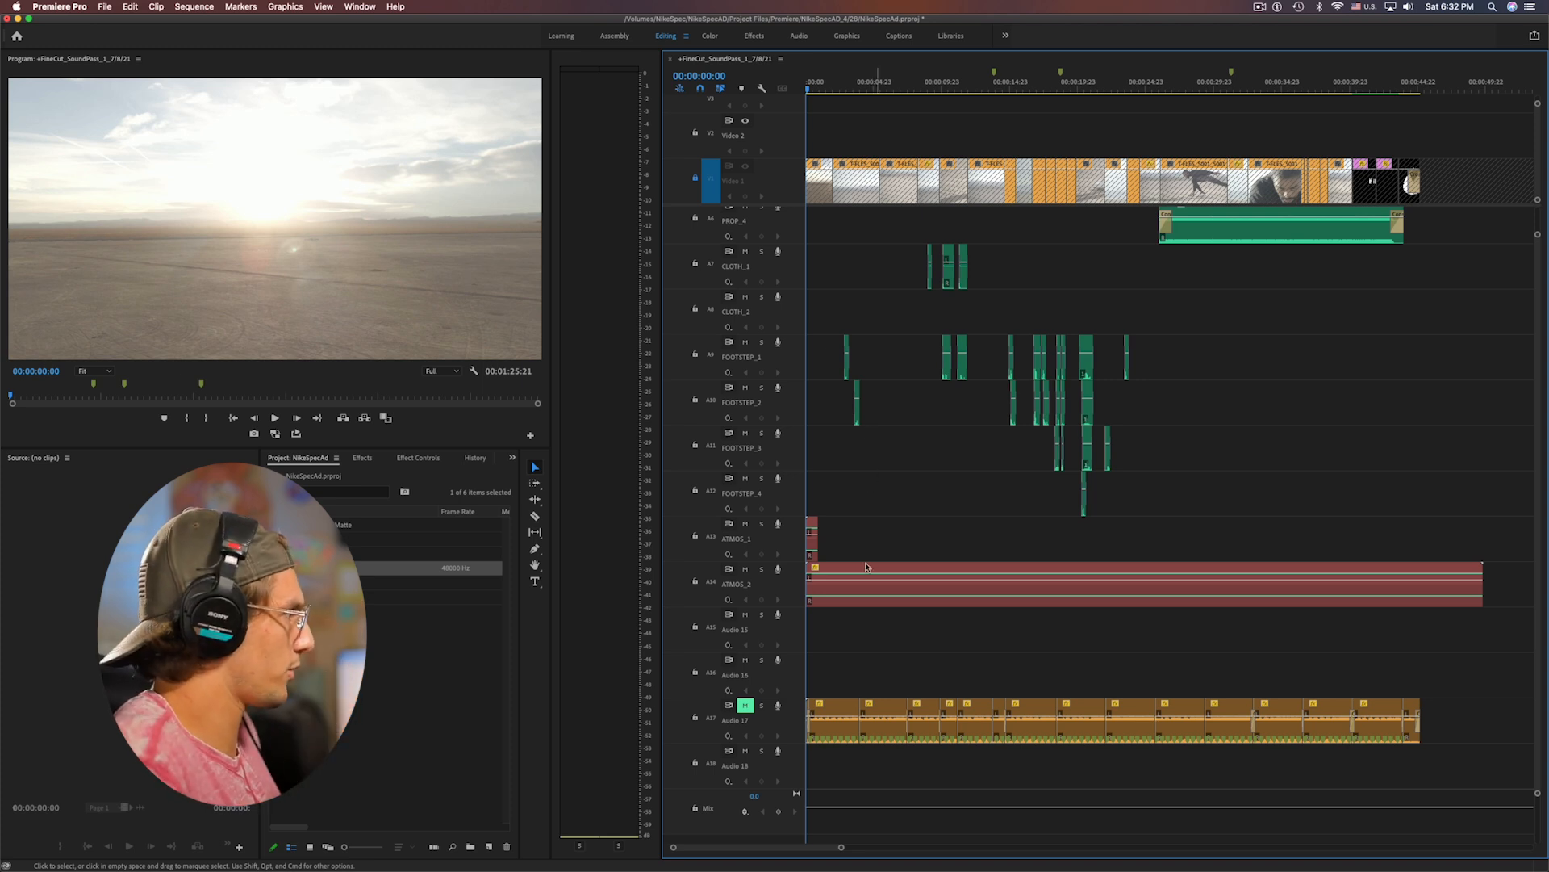
Copy the short ATMOS_1 clip along its track to about 16 seconds
left_click_drag(819, 83, 1020, 206)
left_click_drag(812, 547, 1027, 550)
left_click(1053, 549)
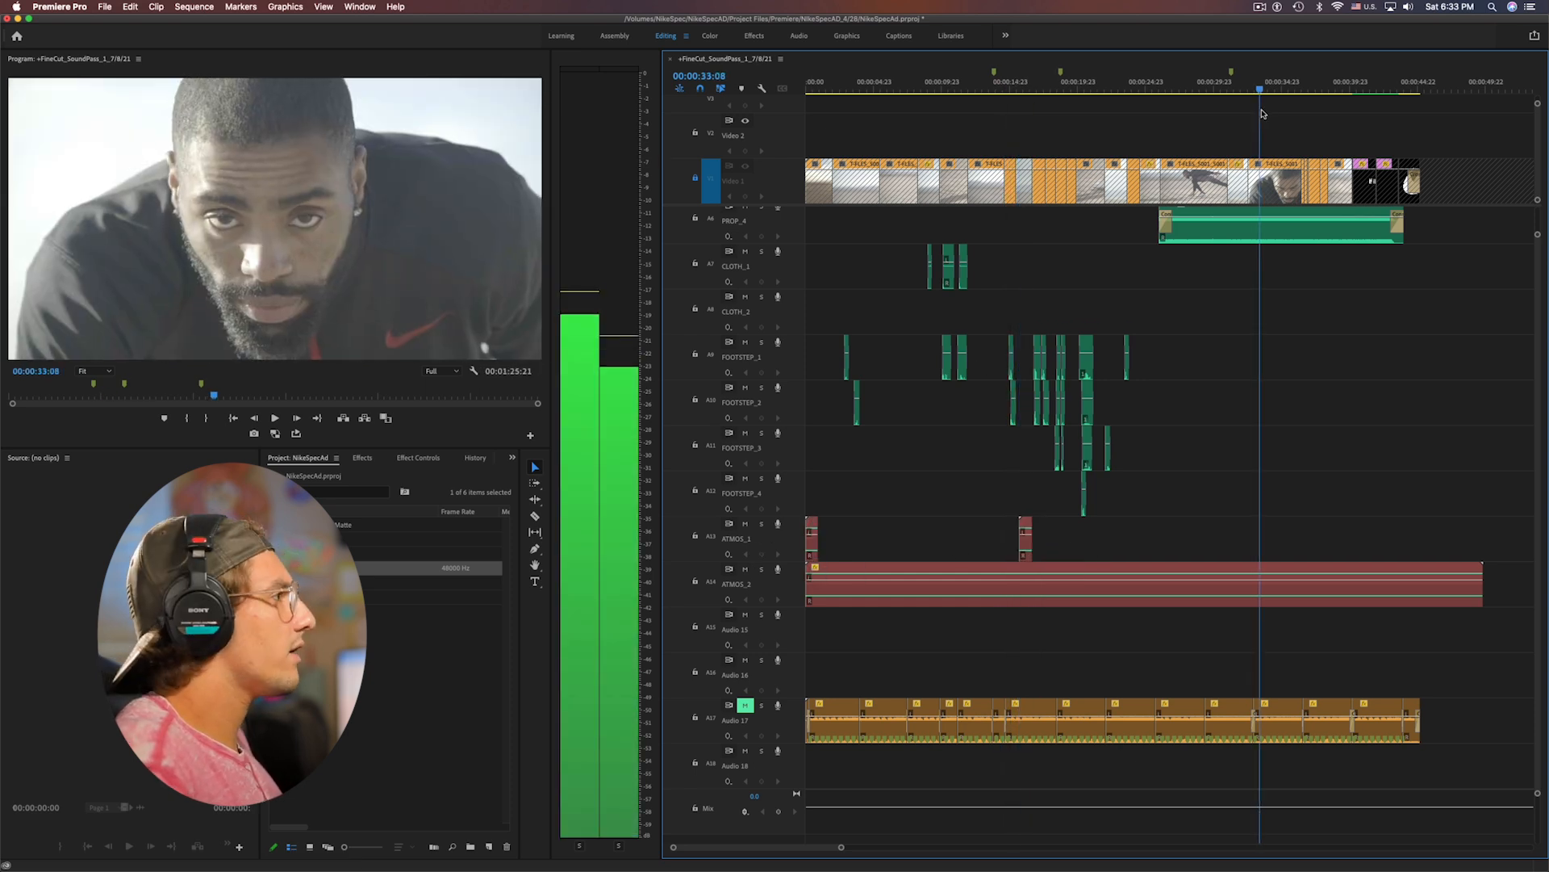
Undo the move of the second short ATMOS_1 clip and place a copy of it near 00:00:34:15 instead
key("space")
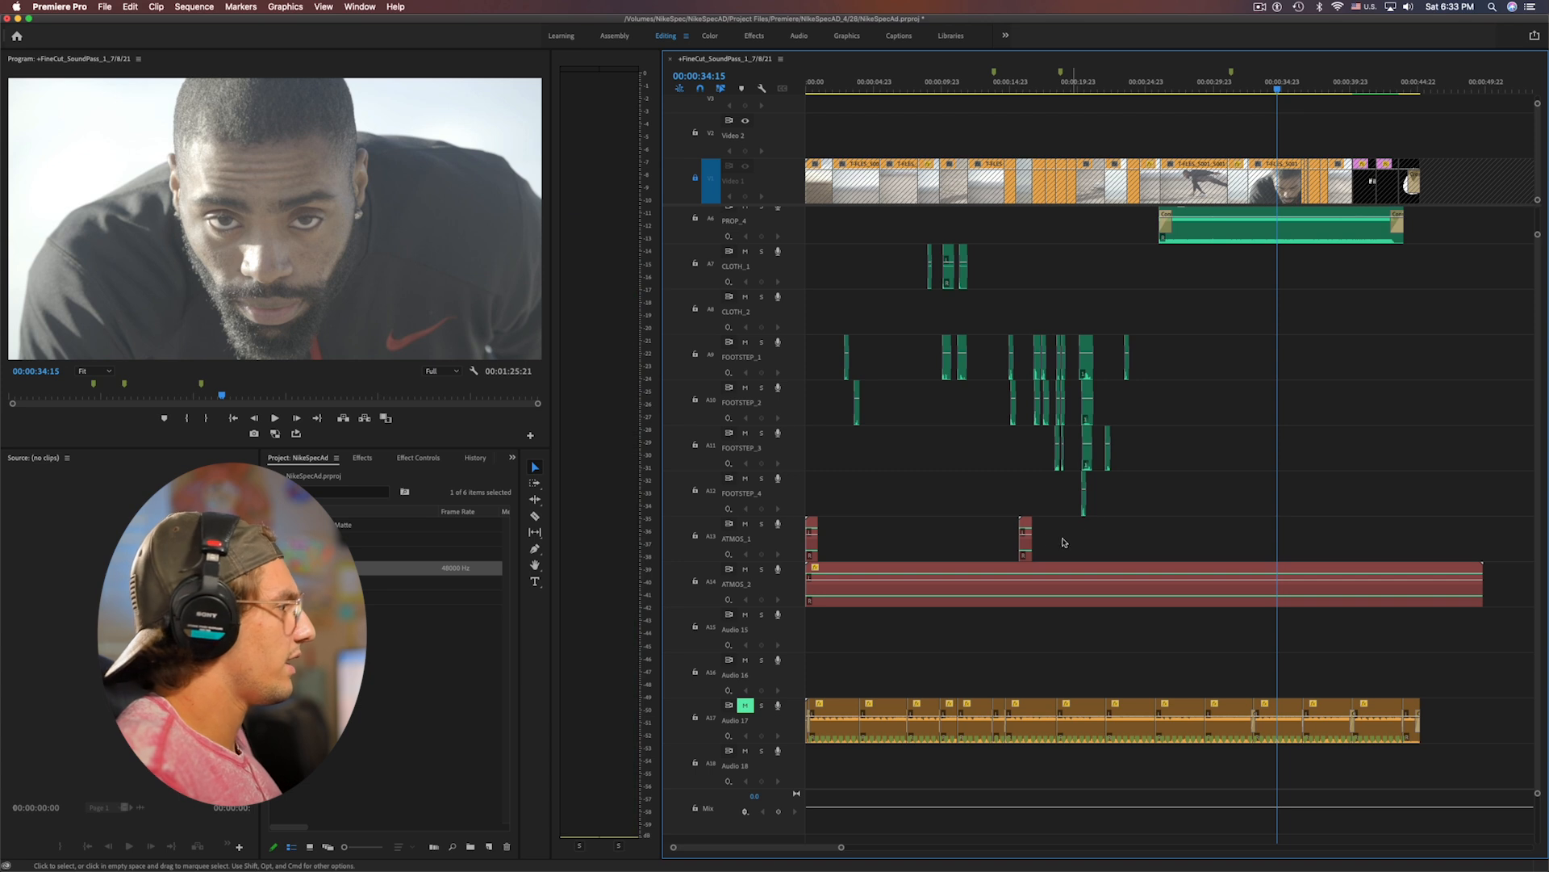
left_click_drag(1025, 556, 1286, 556)
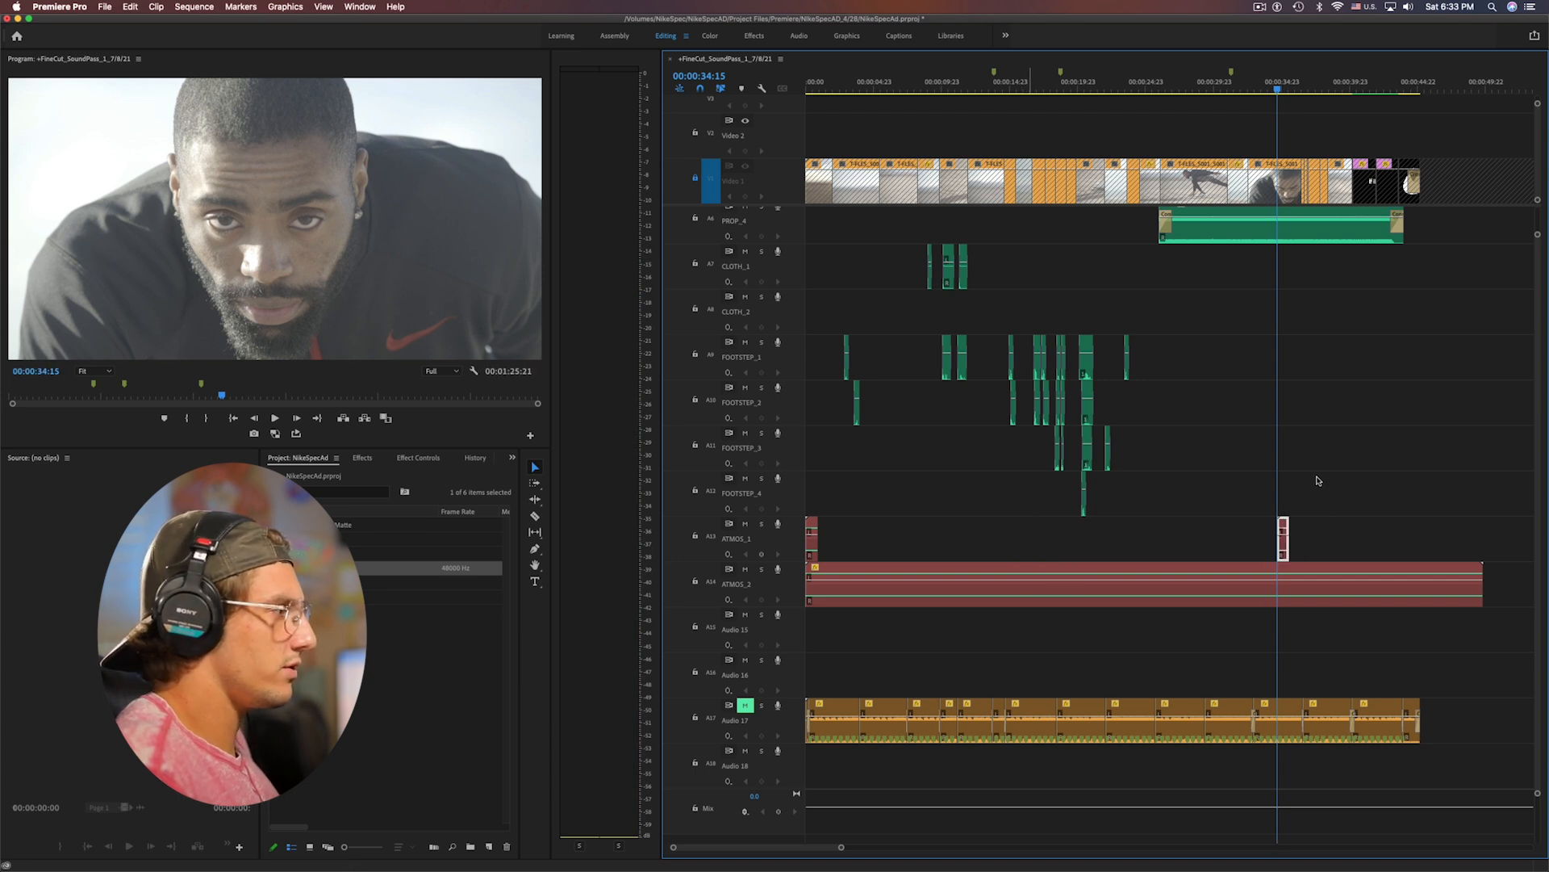
key("super+z")
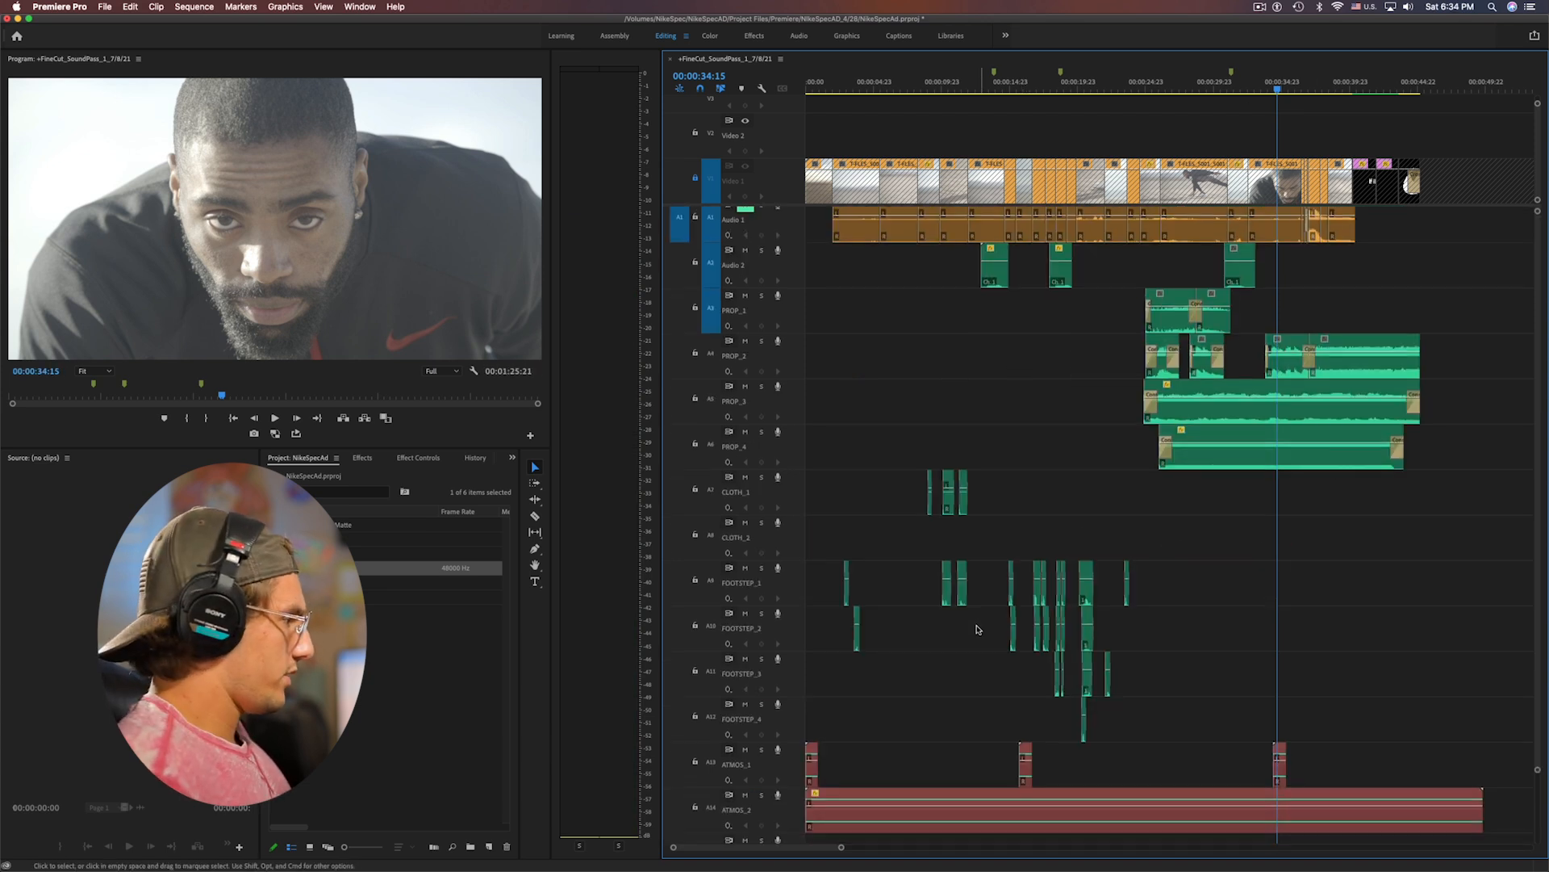
Rename audio track A15 as ATMOS_3 and move the long atmosphere clip from ATMOS_2 onto it
scroll(979, 630, "down", 5)
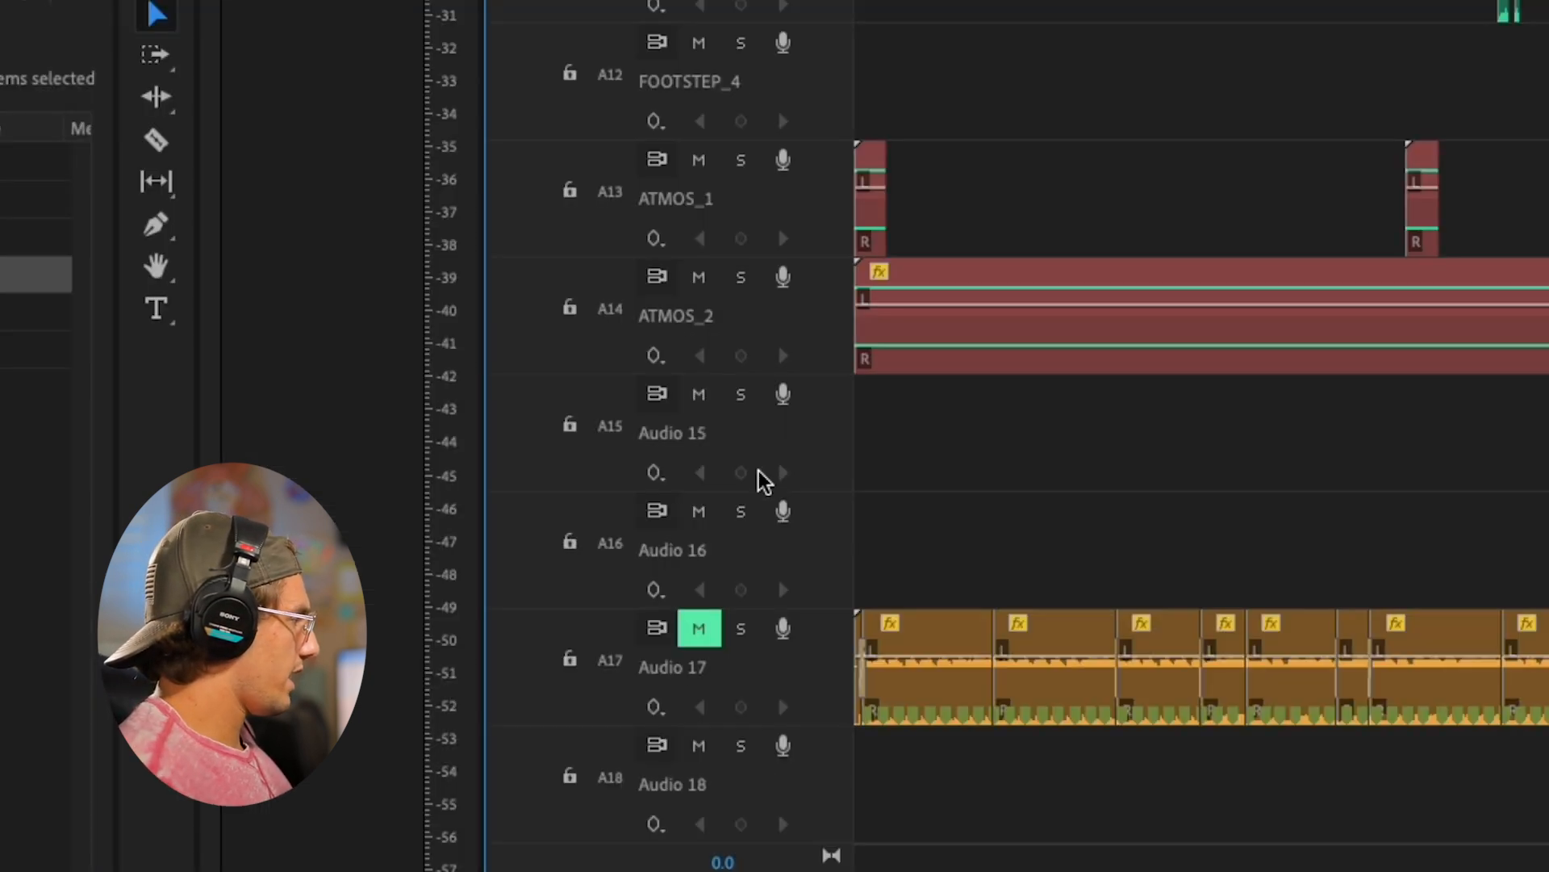
right_click(715, 451)
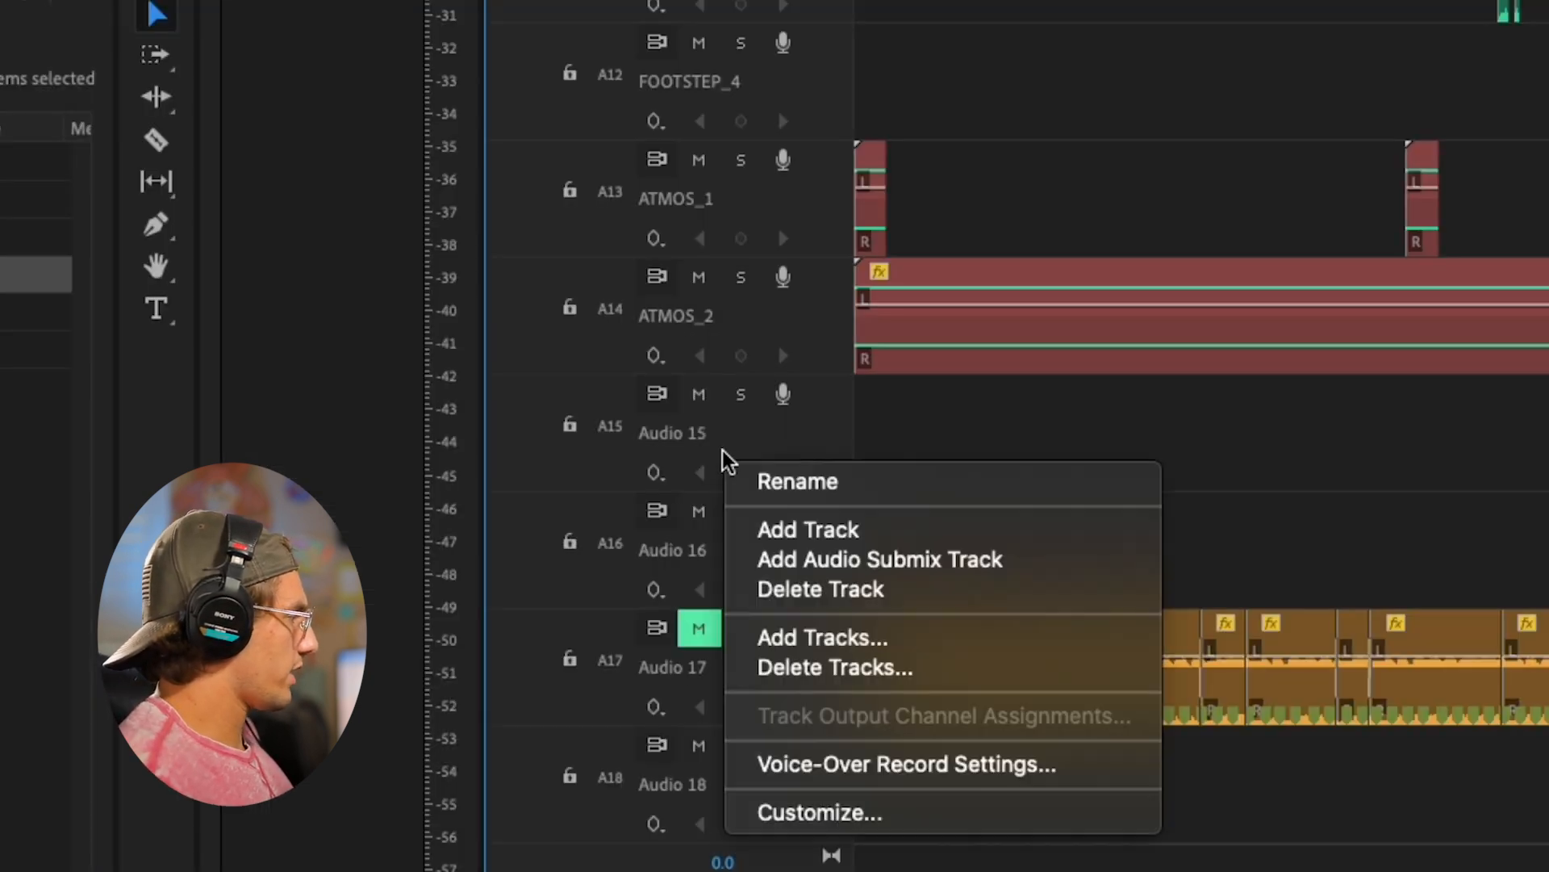
left_click(806, 488)
type("ATMOS_3")
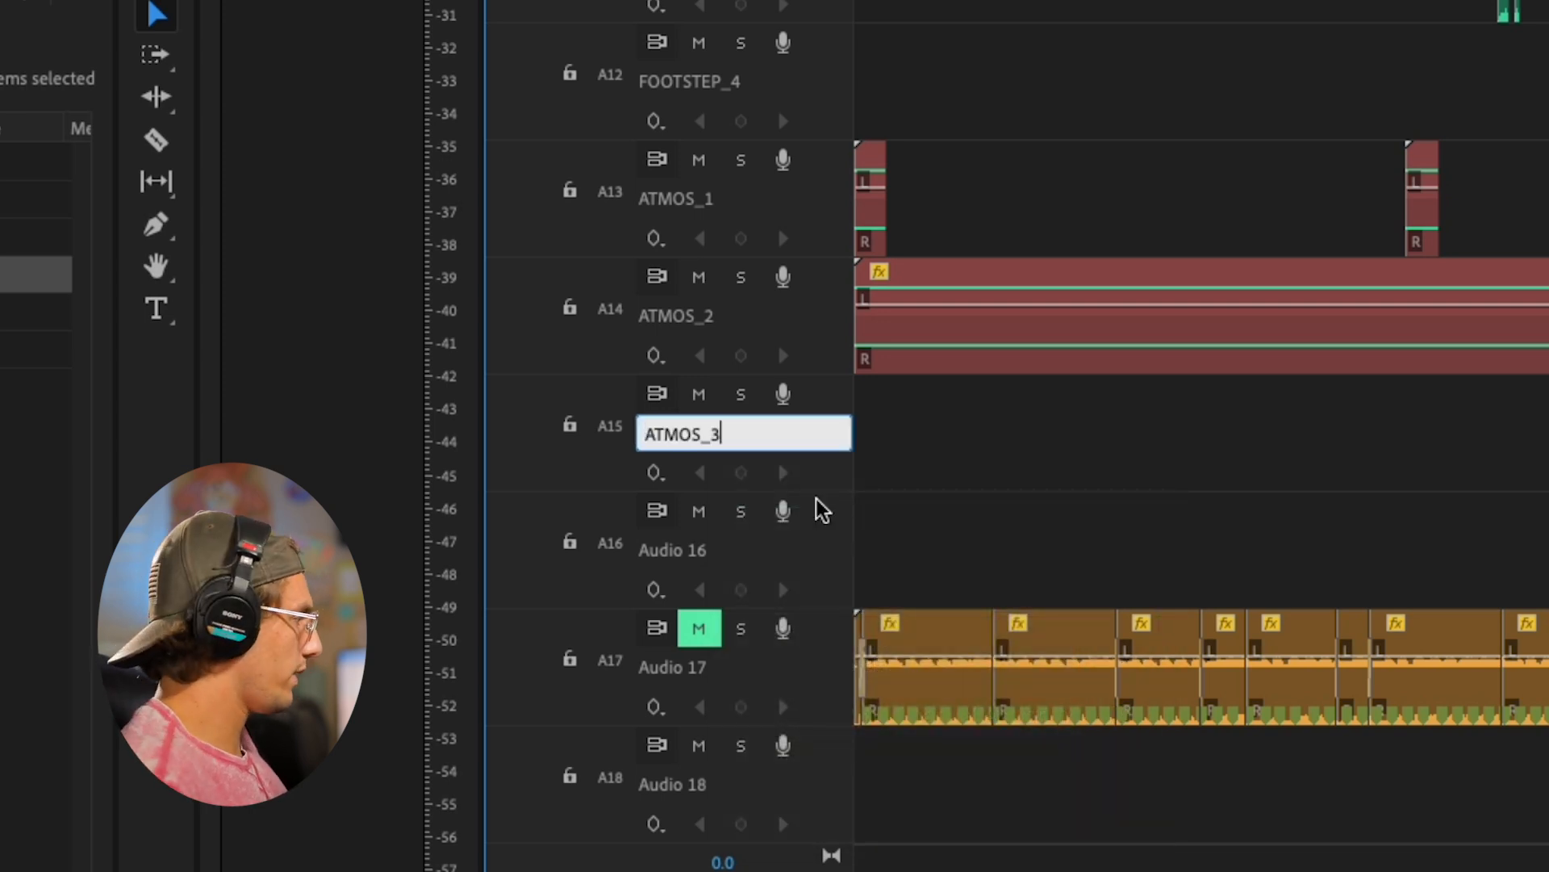
key("Return")
left_click_drag(1033, 360, 1045, 435)
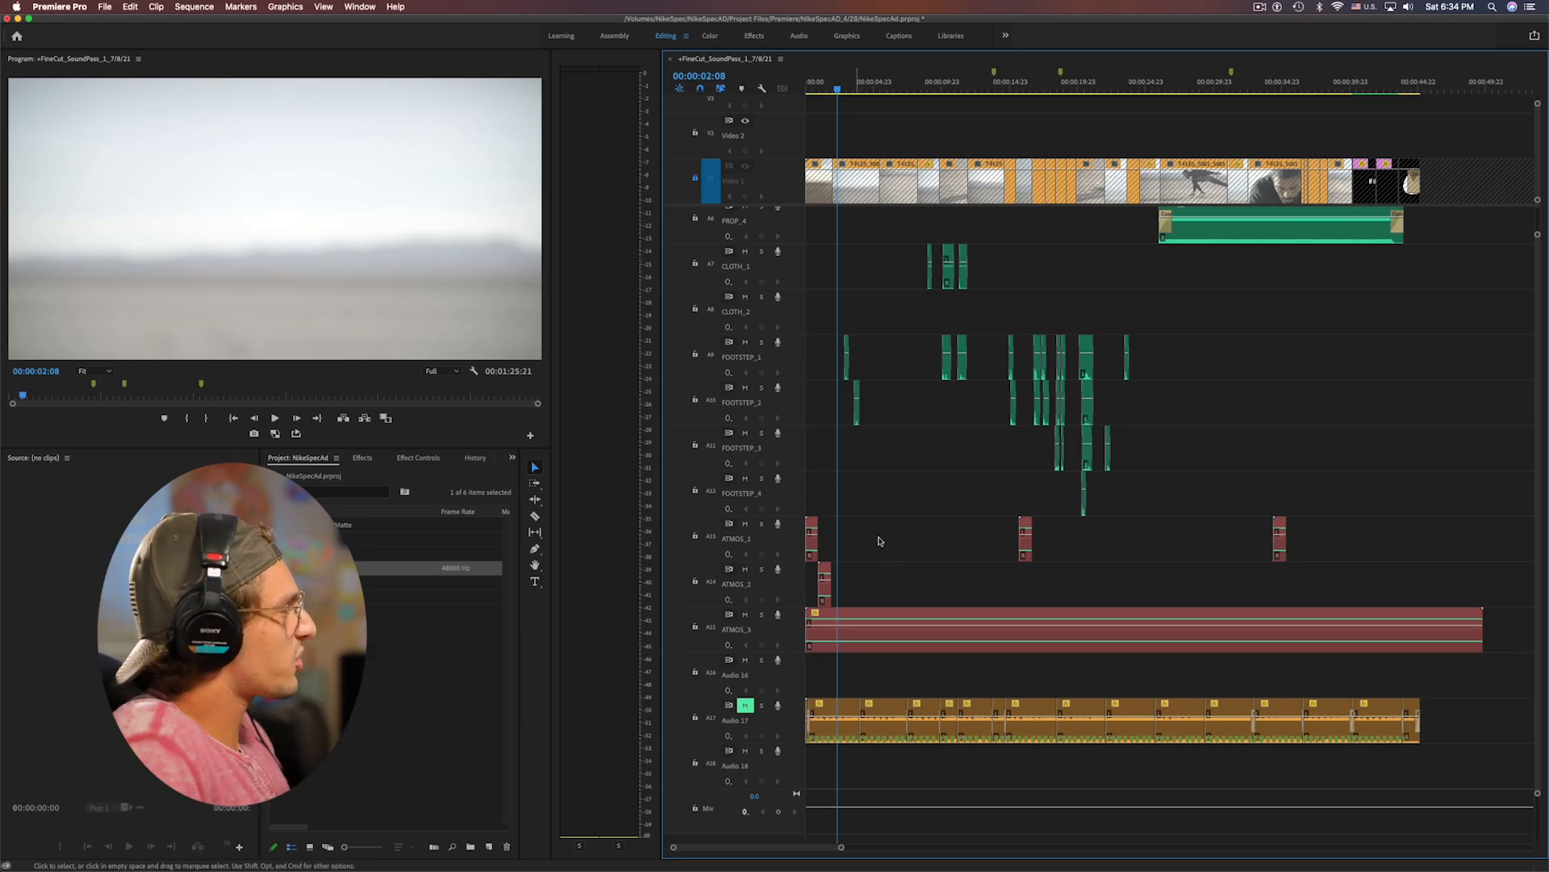
Try moving the short ATMOS_2 clip along its track to about 34 seconds
left_click_drag(819, 601, 1271, 588)
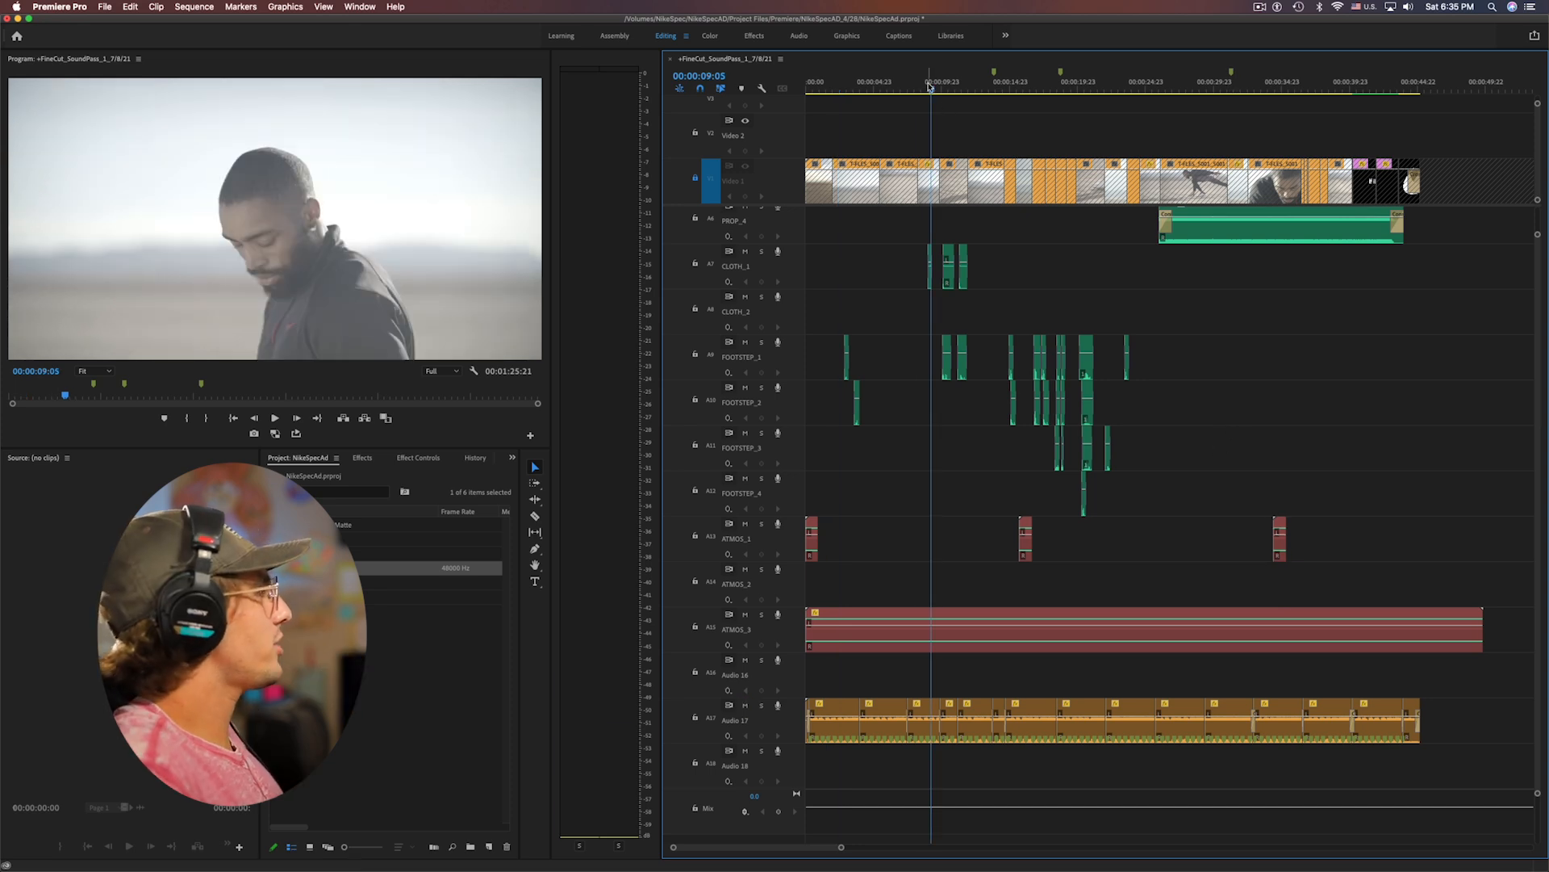
Review the empty desert shot at 00:00:05:21 full size and give its Video 1 clip a Purple label
key("j")
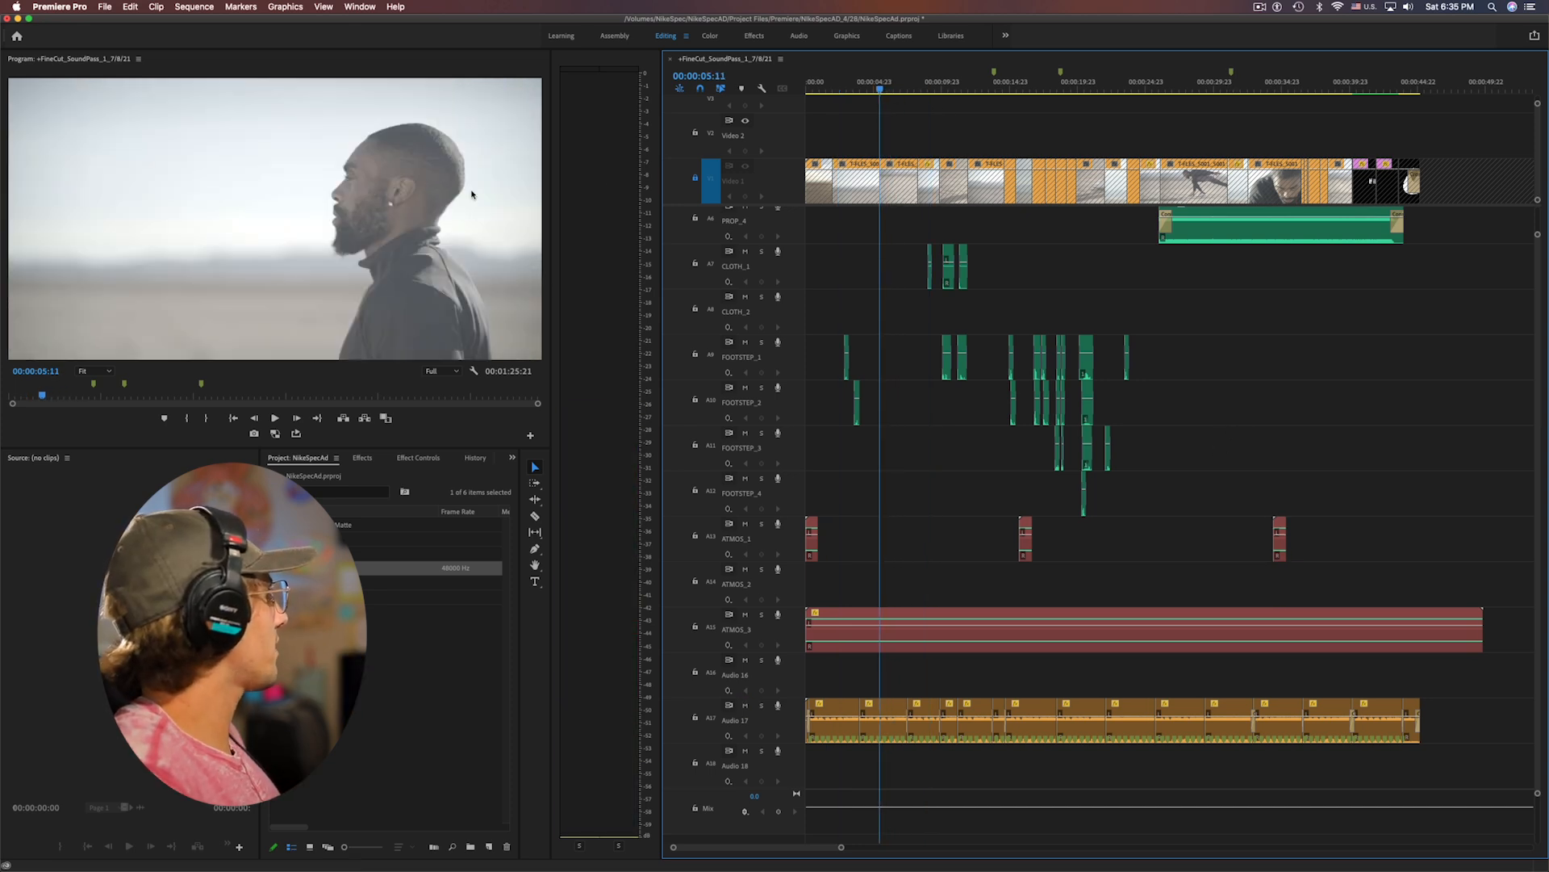
key("grave")
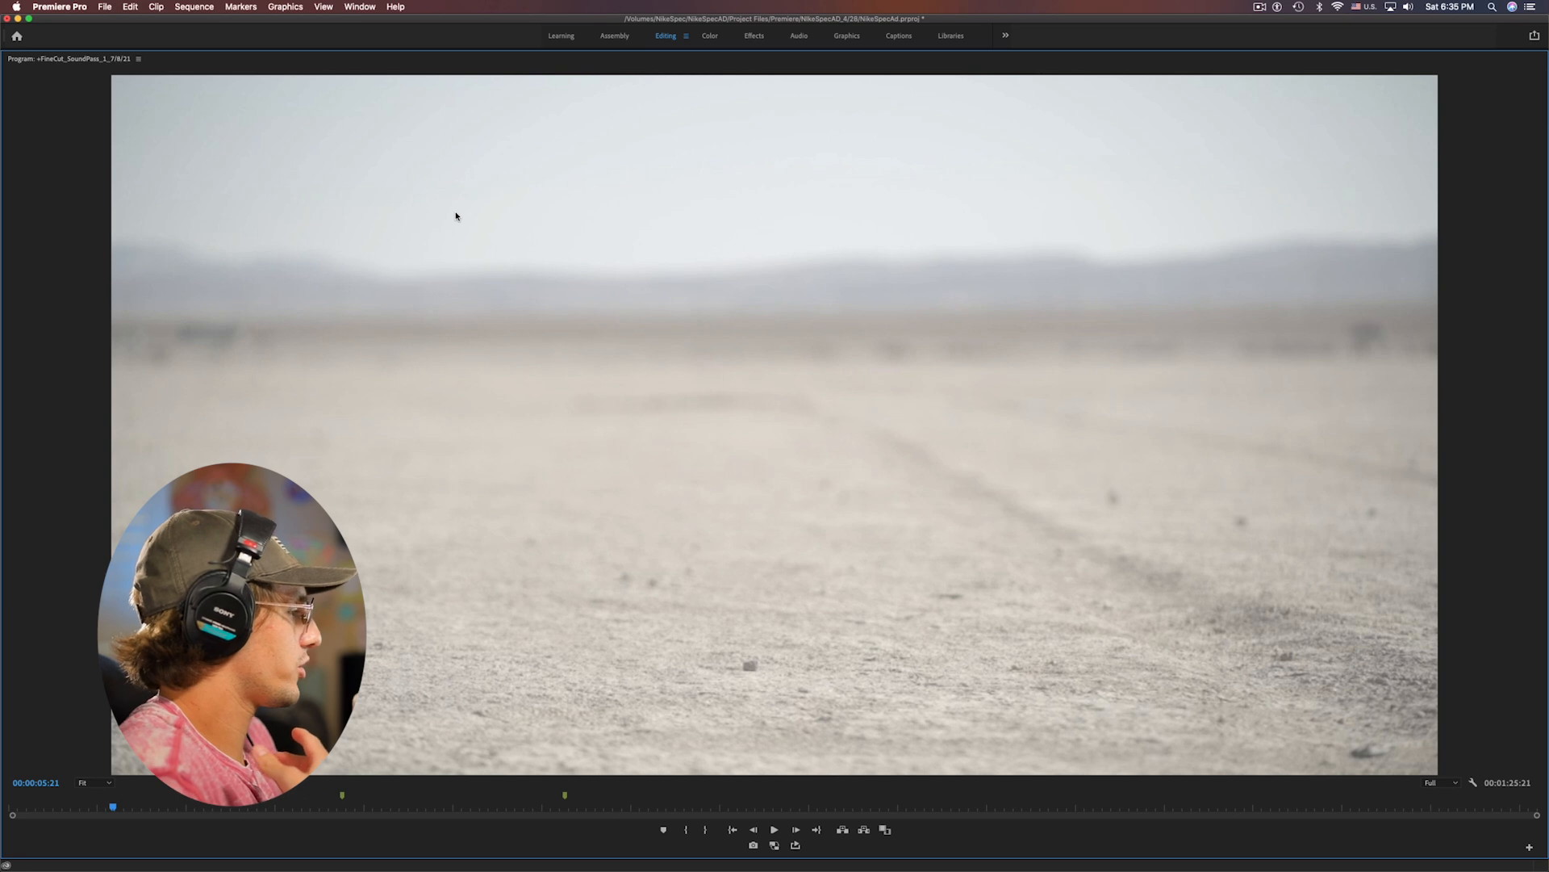
key("grave")
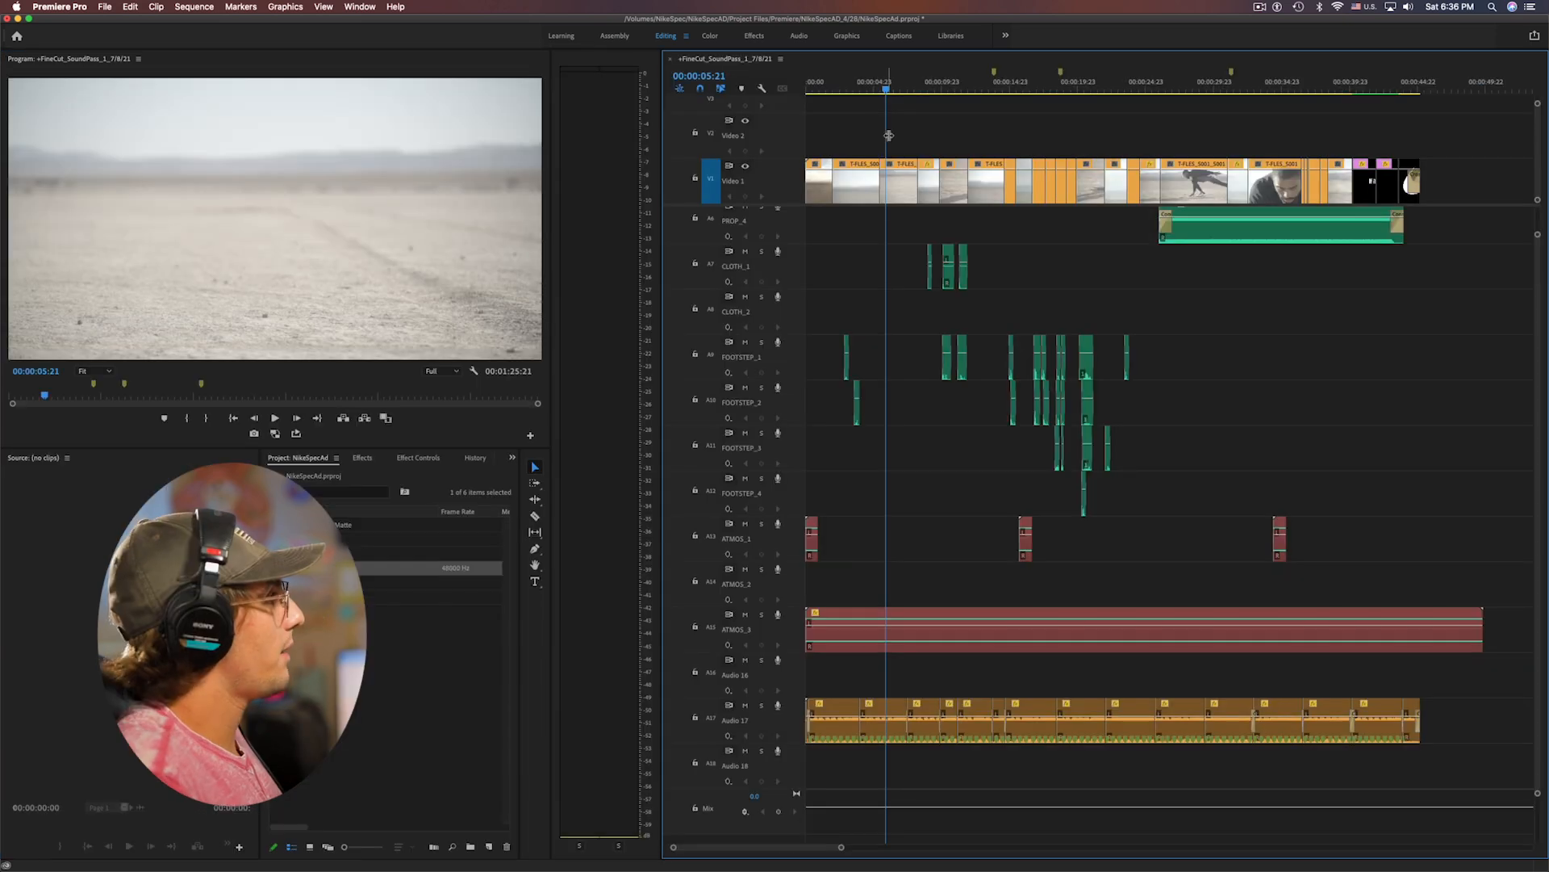
right_click(889, 184)
mouse_move(968, 469)
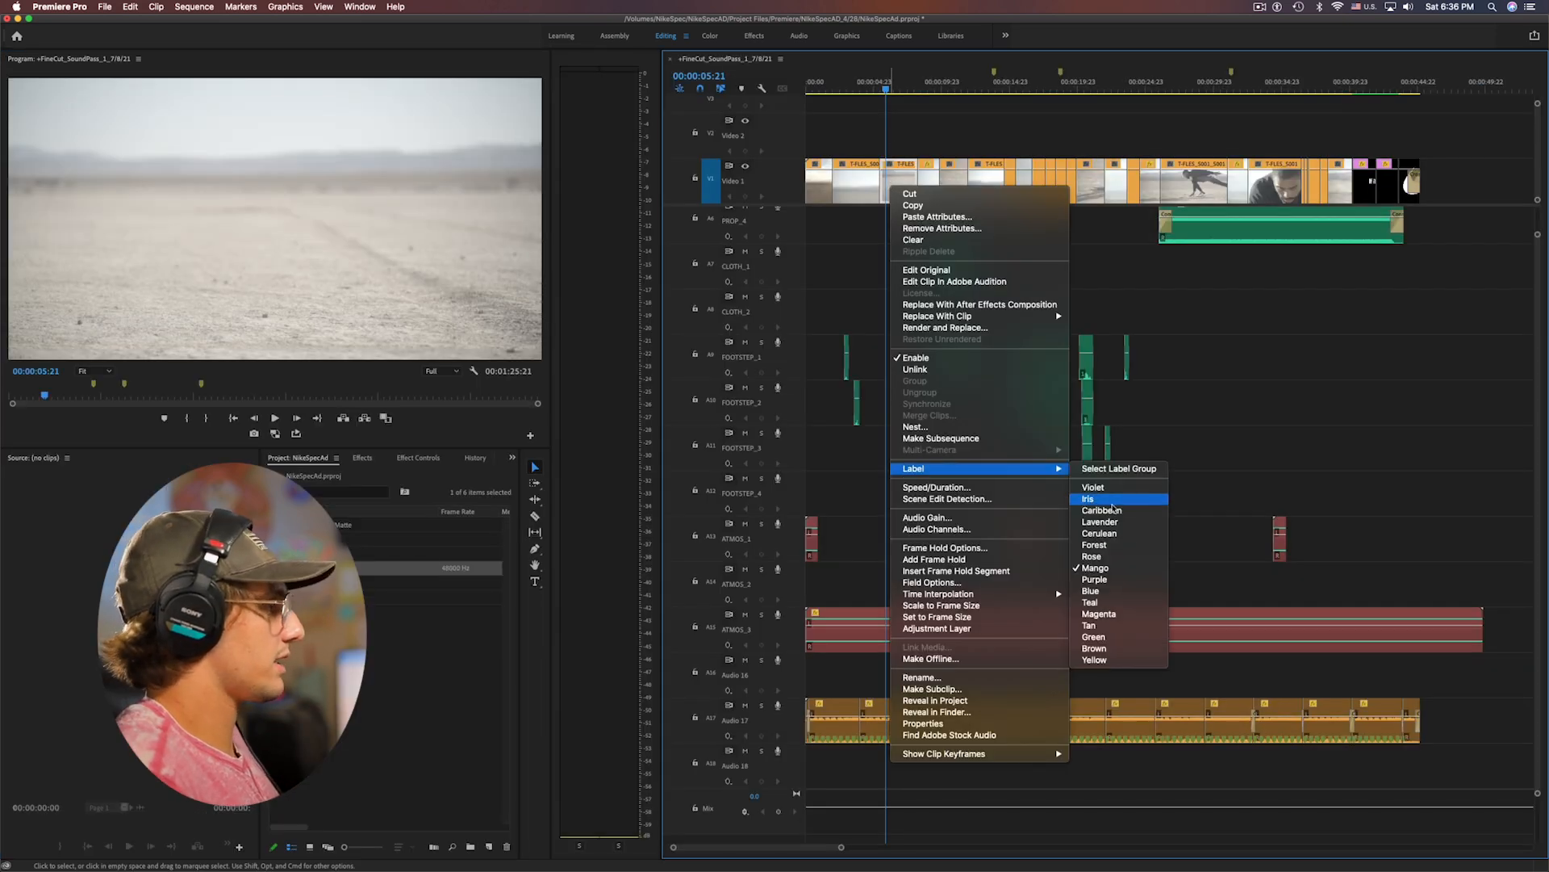
left_click(1114, 592)
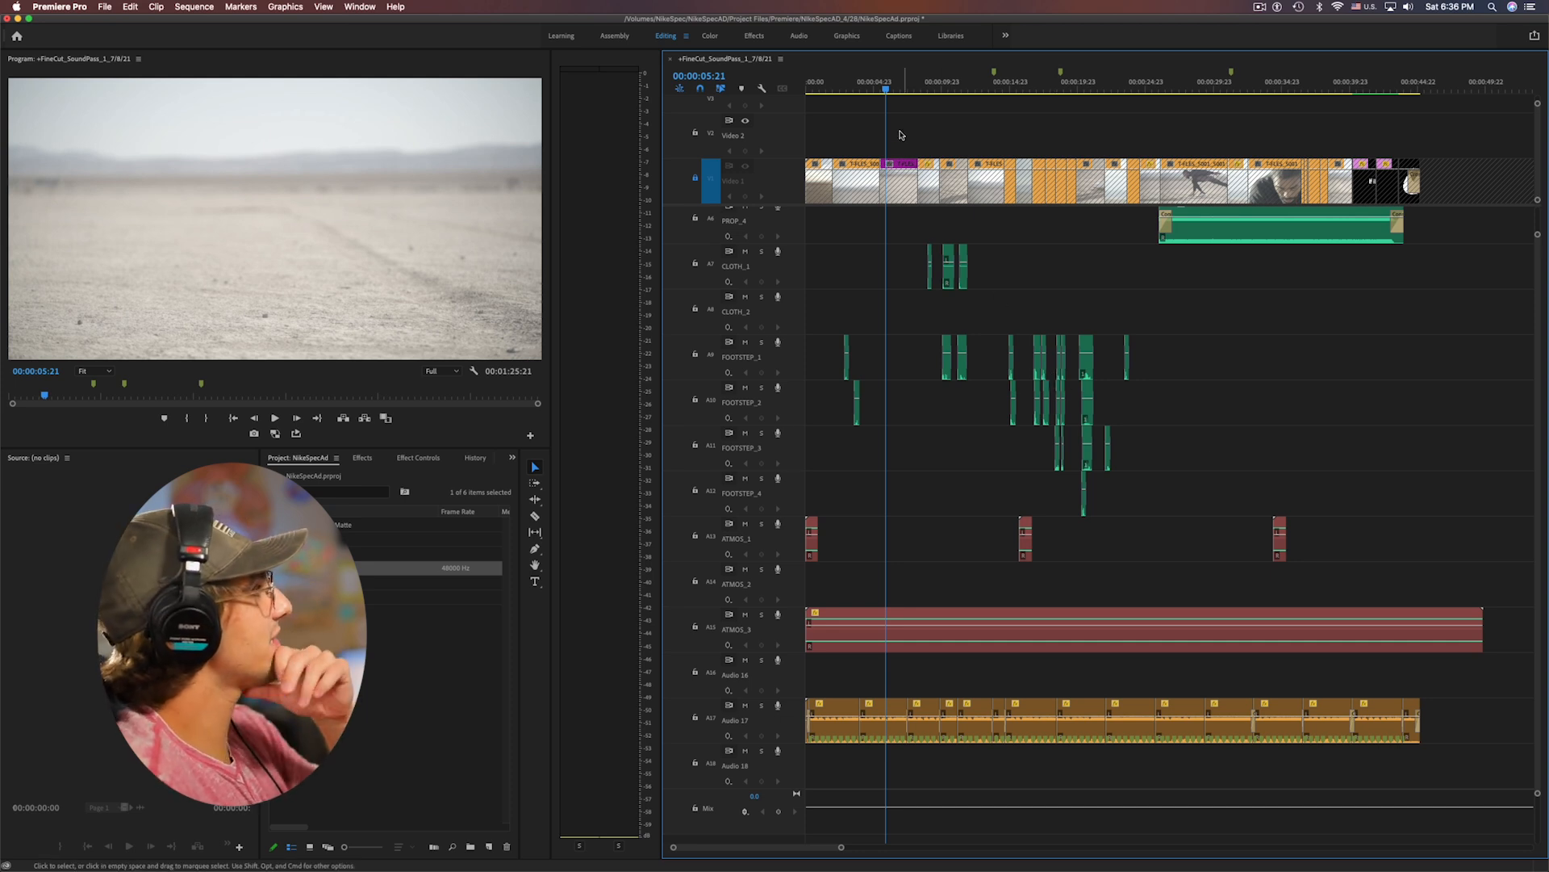
left_click_drag(887, 89, 883, 90)
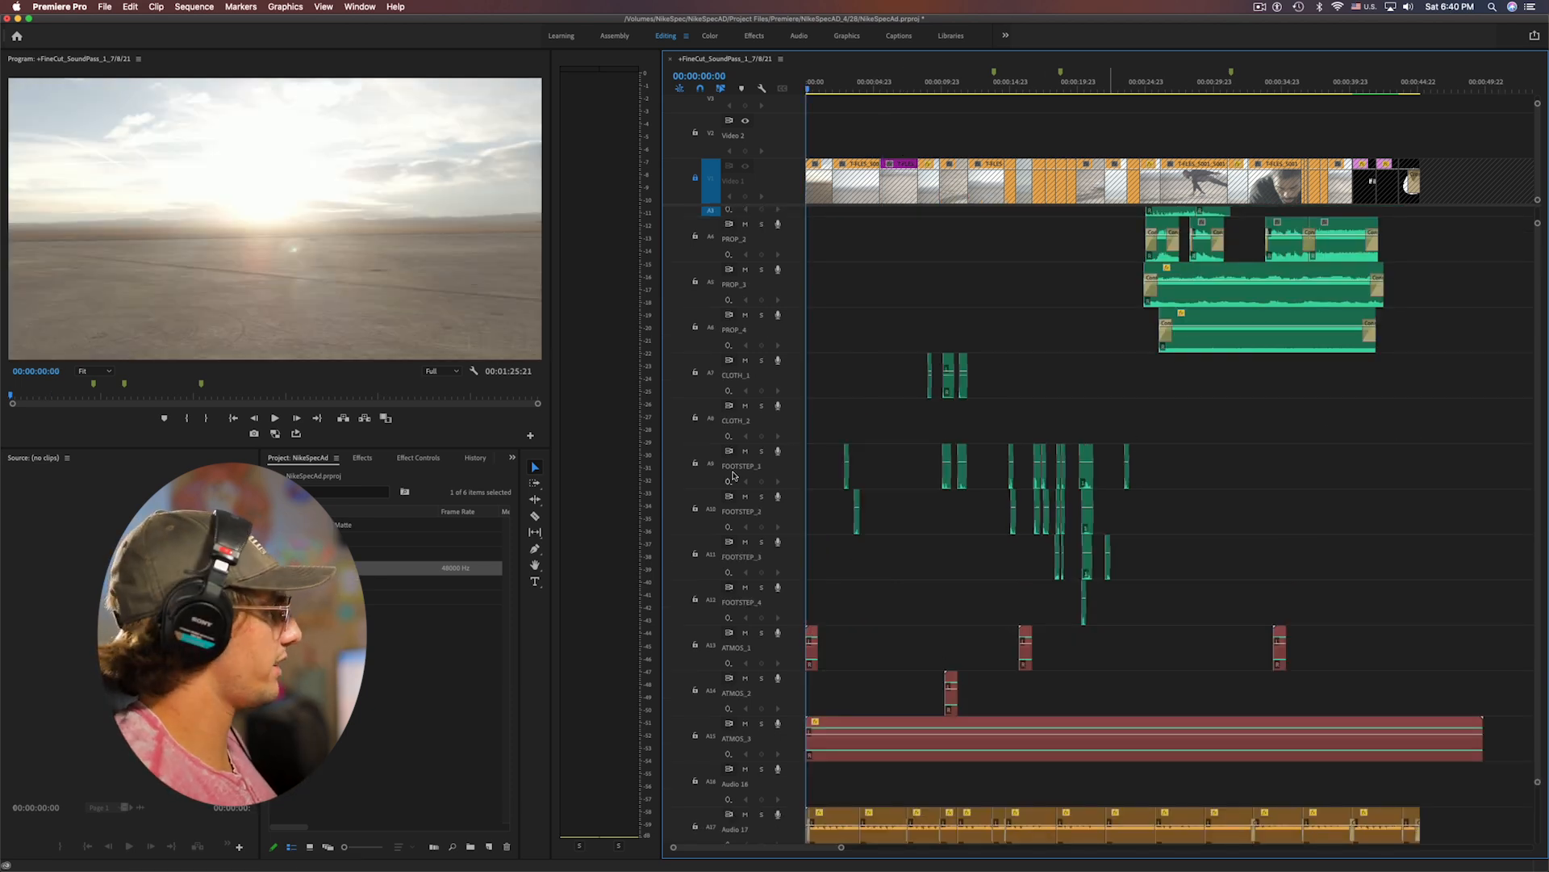
right_click(798, 423)
left_click(832, 475)
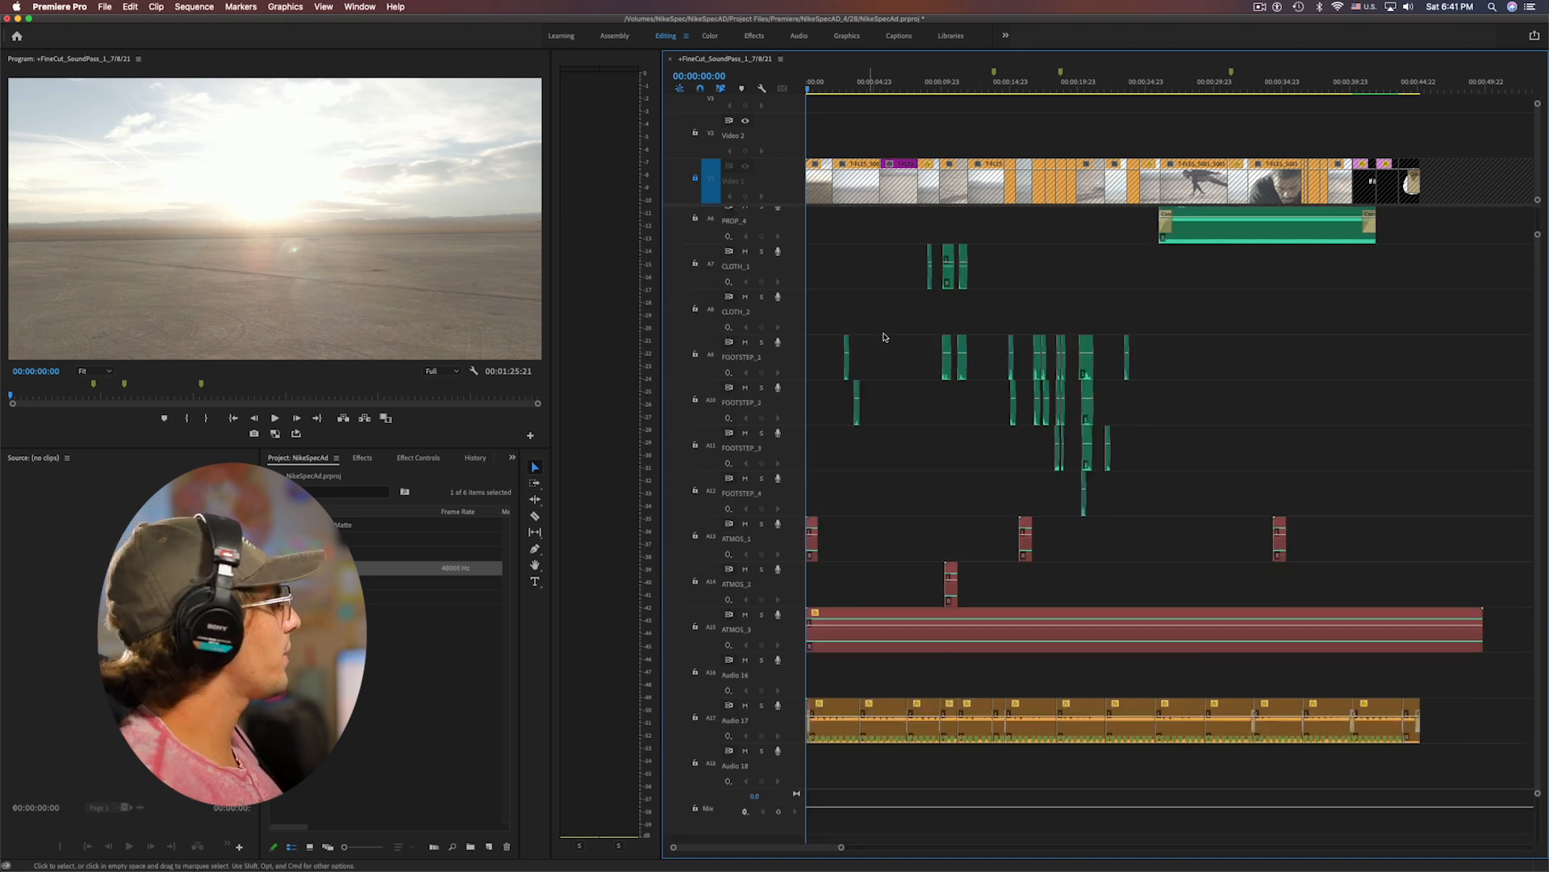
Play back the sequence from its opening desert shot and again from about 00:00:36:03 to review the current audio
key("space")
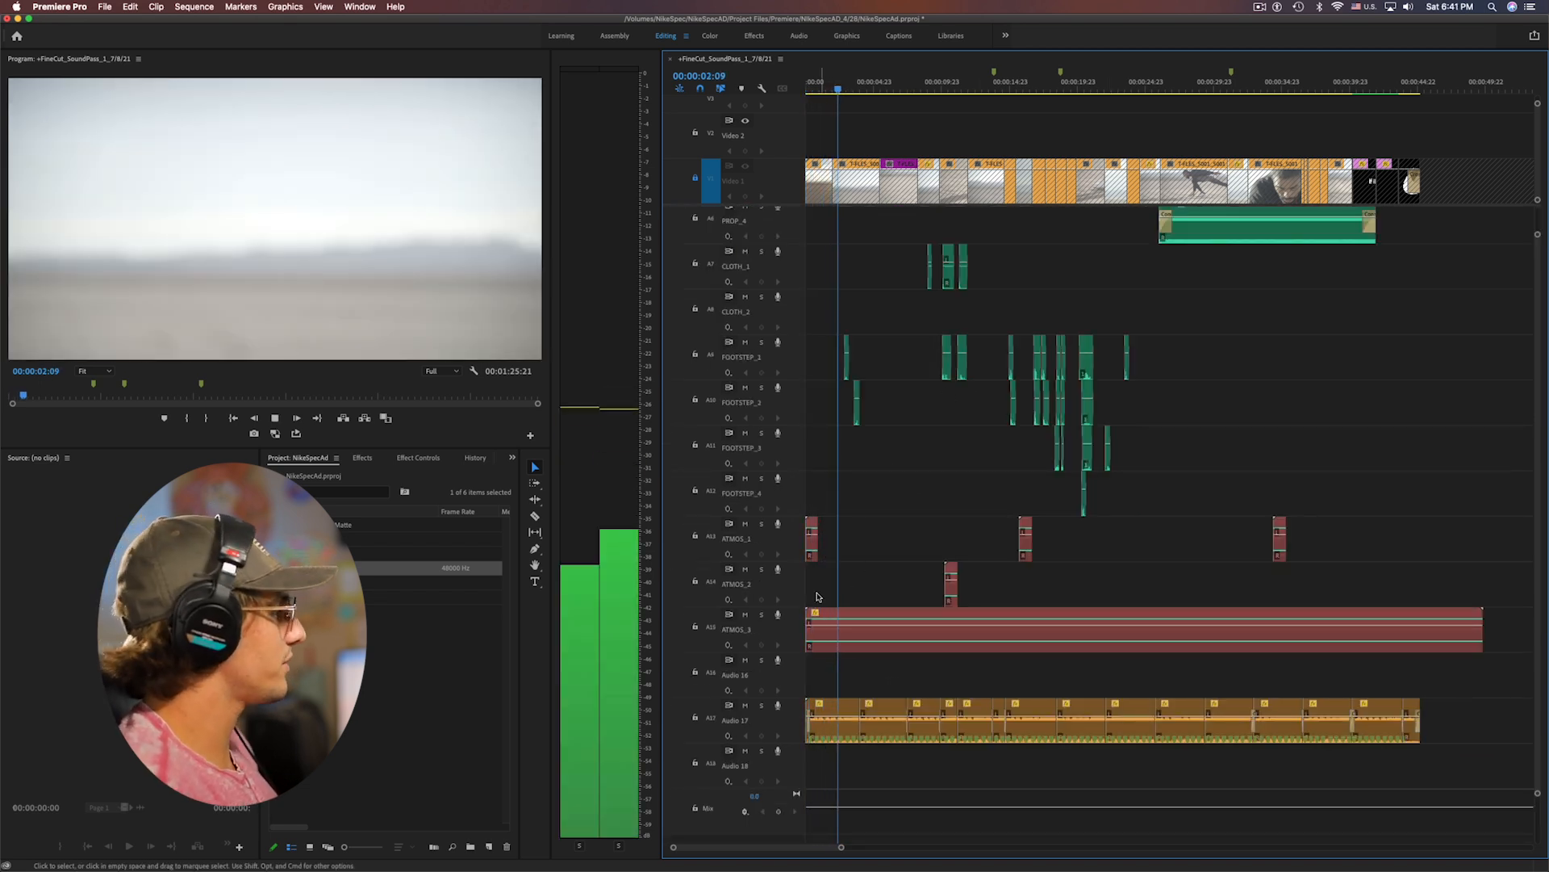
left_click(816, 89)
key("space")
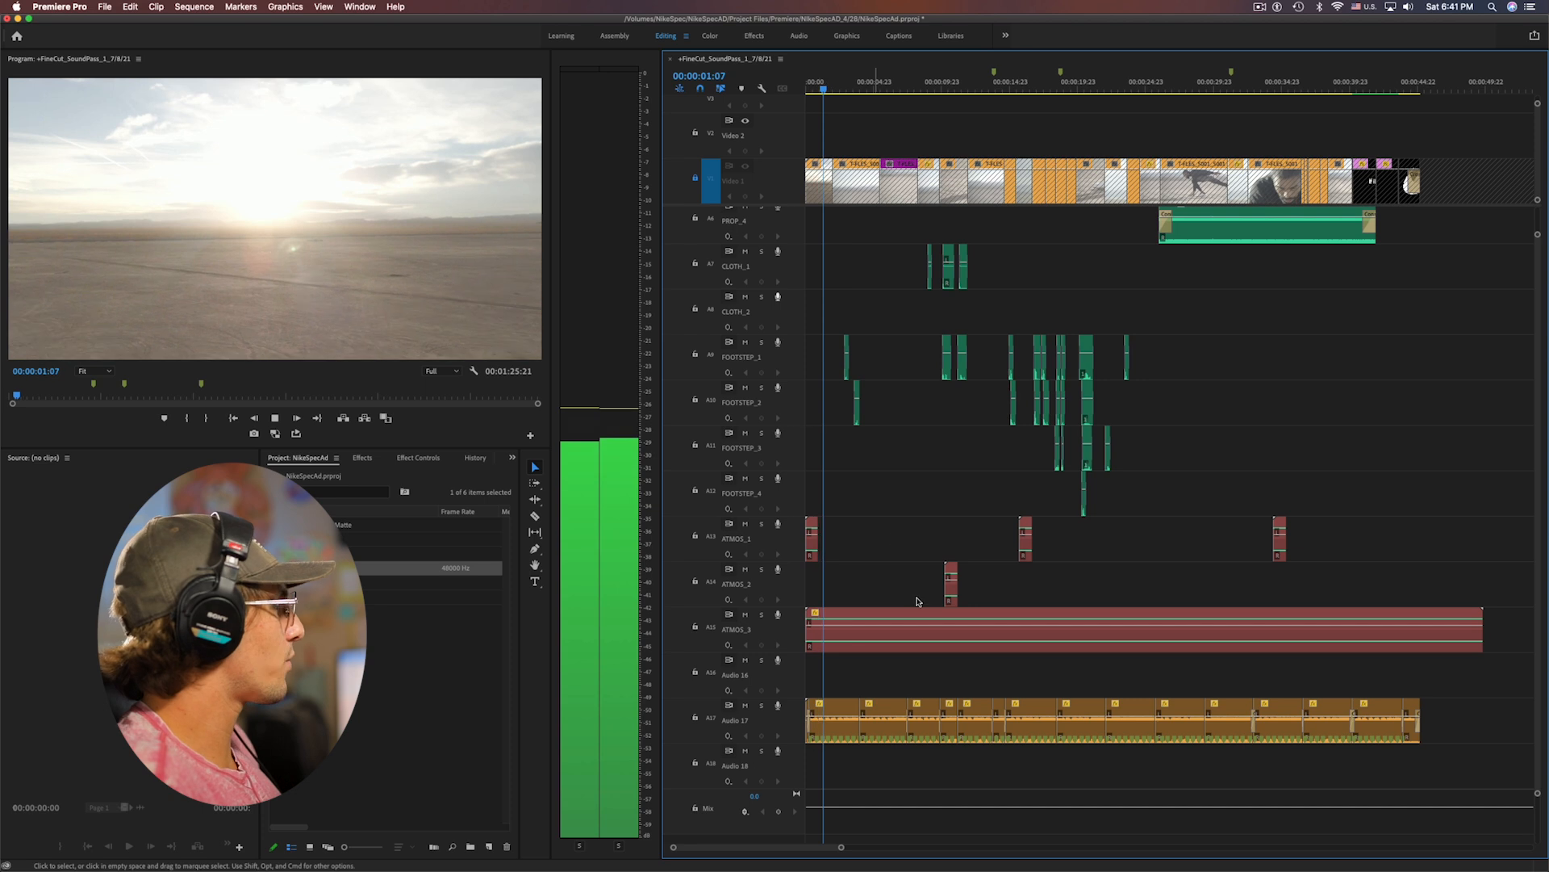
left_click(1297, 81)
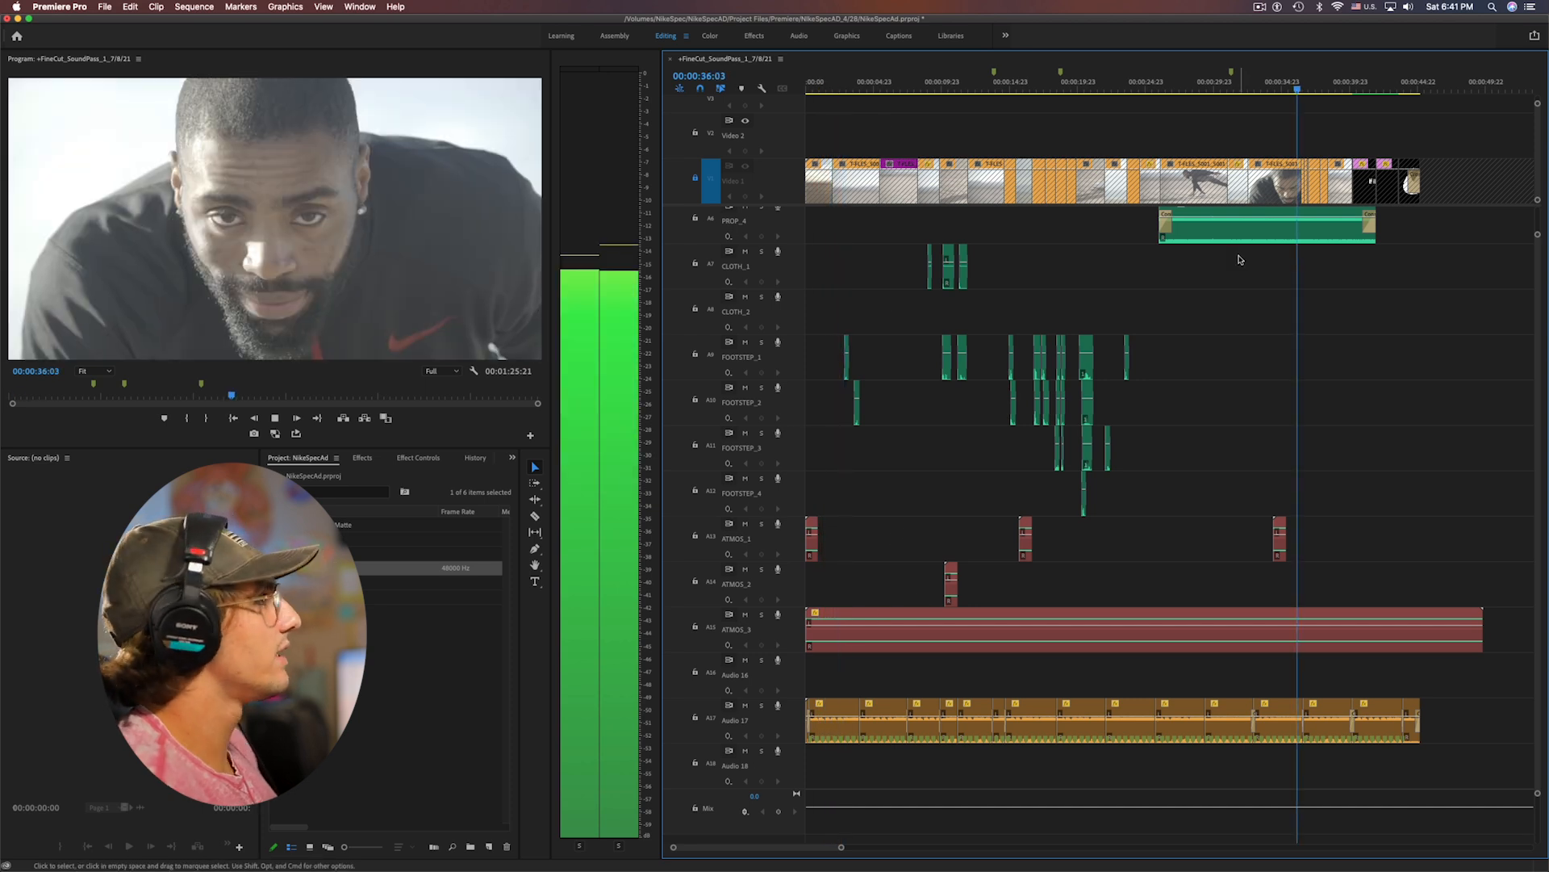
key("space")
scroll(1247, 301, "up", 3)
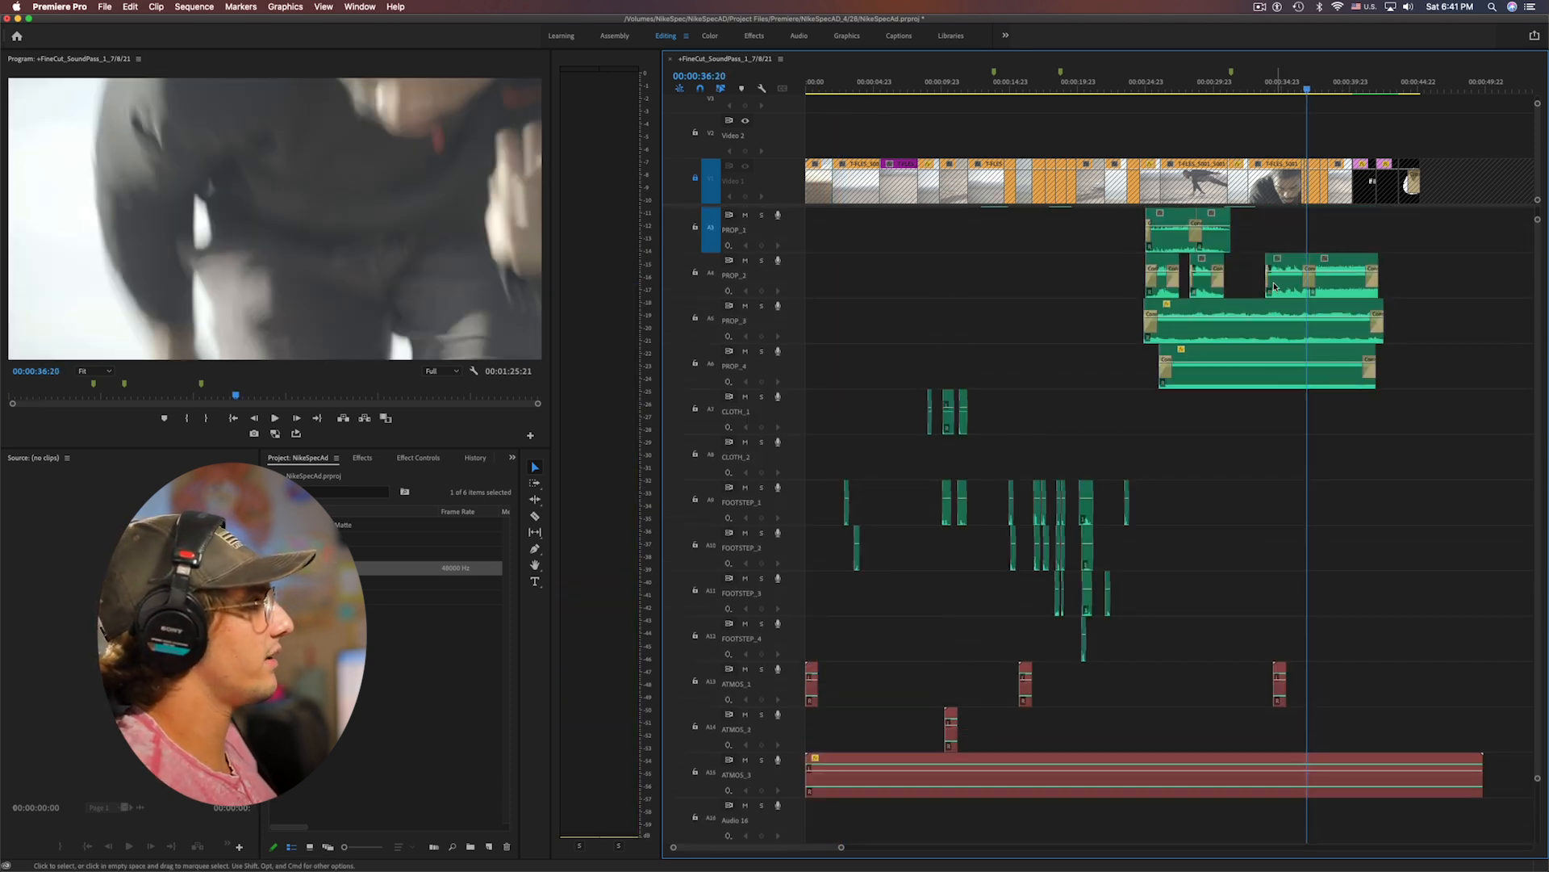
Rename audio track A16 as ATMOS_4 and lay the long atmosphere clip on it, with a short clip at the start of ATMOS_3
scroll(1275, 286, "down", 3)
right_click(796, 702)
left_click(815, 711)
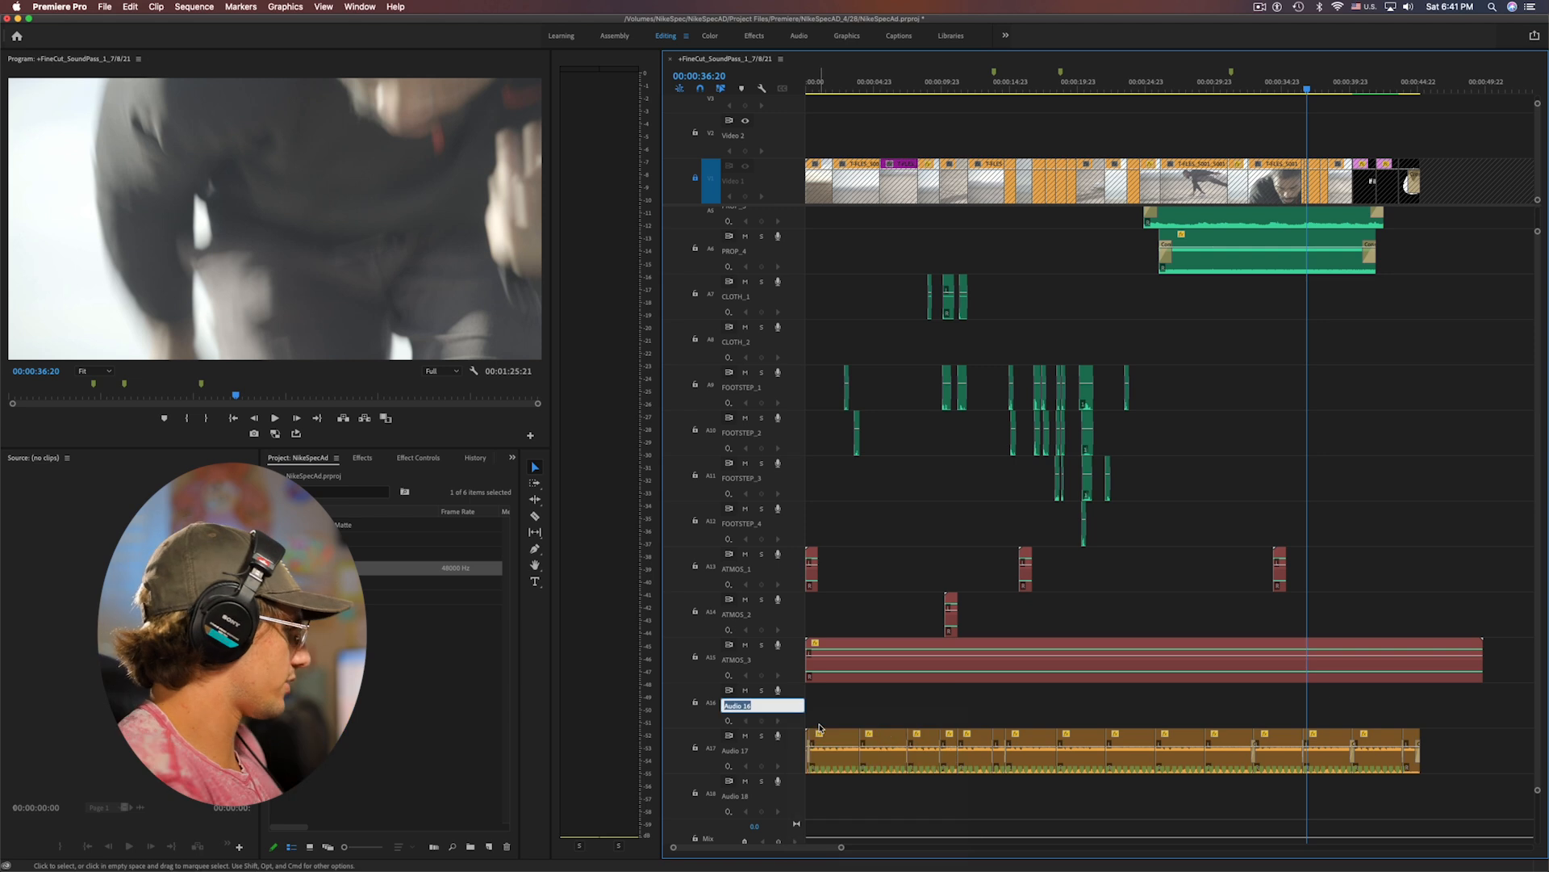
type("ATMOS")
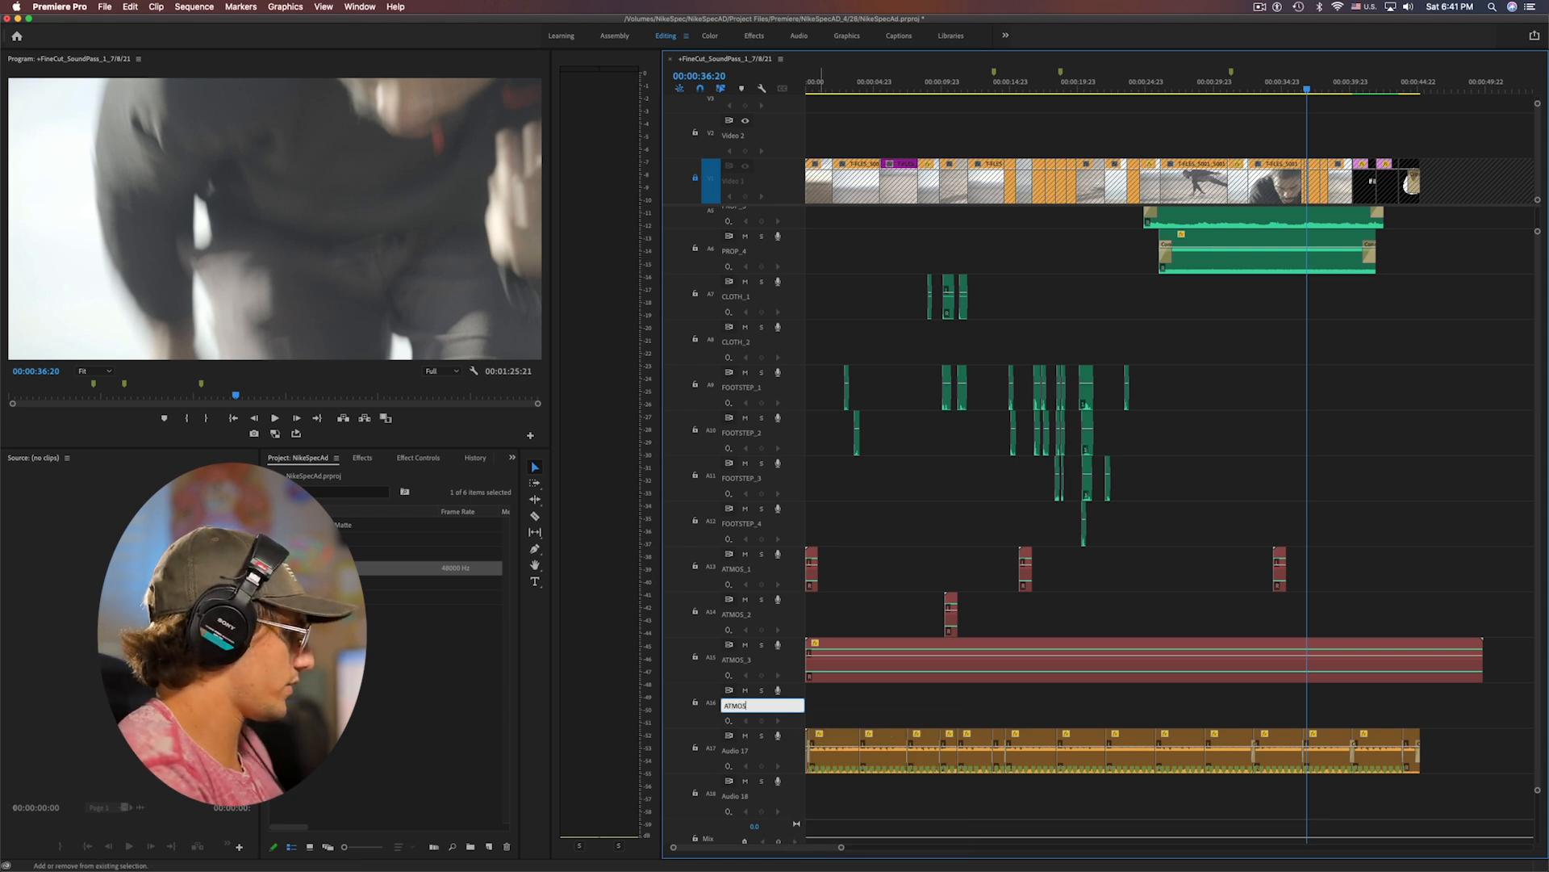
type("_4")
key("Return")
mouse_move(851, 681)
left_mouse_down()
mouse_move(857, 709)
mouse_move(838, 626)
mouse_move(861, 666)
left_mouse_up()
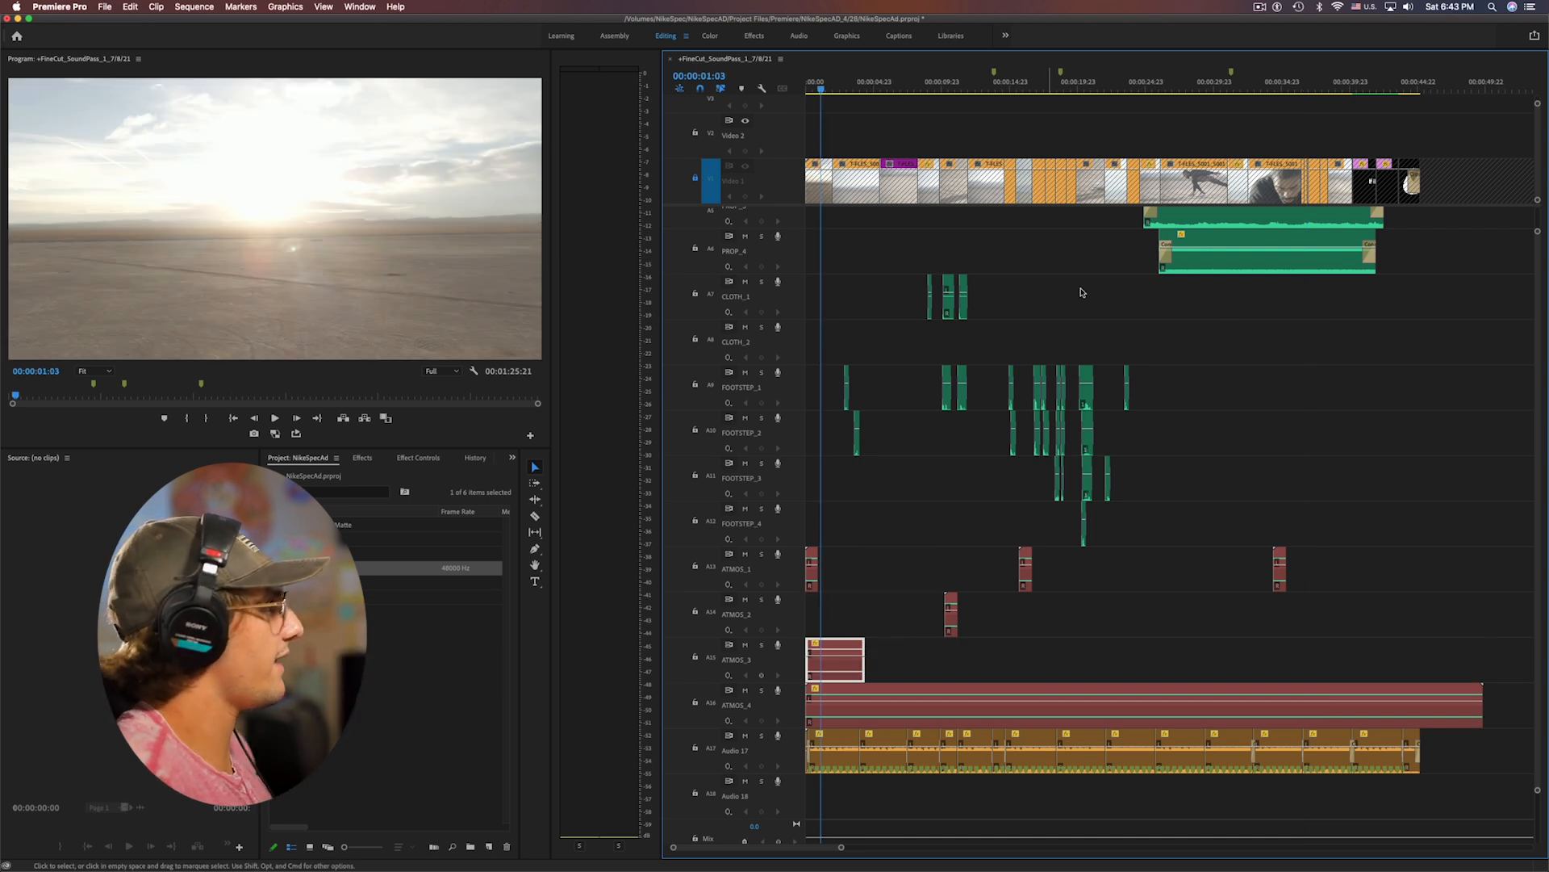
Review the close-up at 00:00:34:01 and play back the shots from 00:00:05:01 onward to find spots for more ambience
left_click(1157, 85)
left_click(1269, 85)
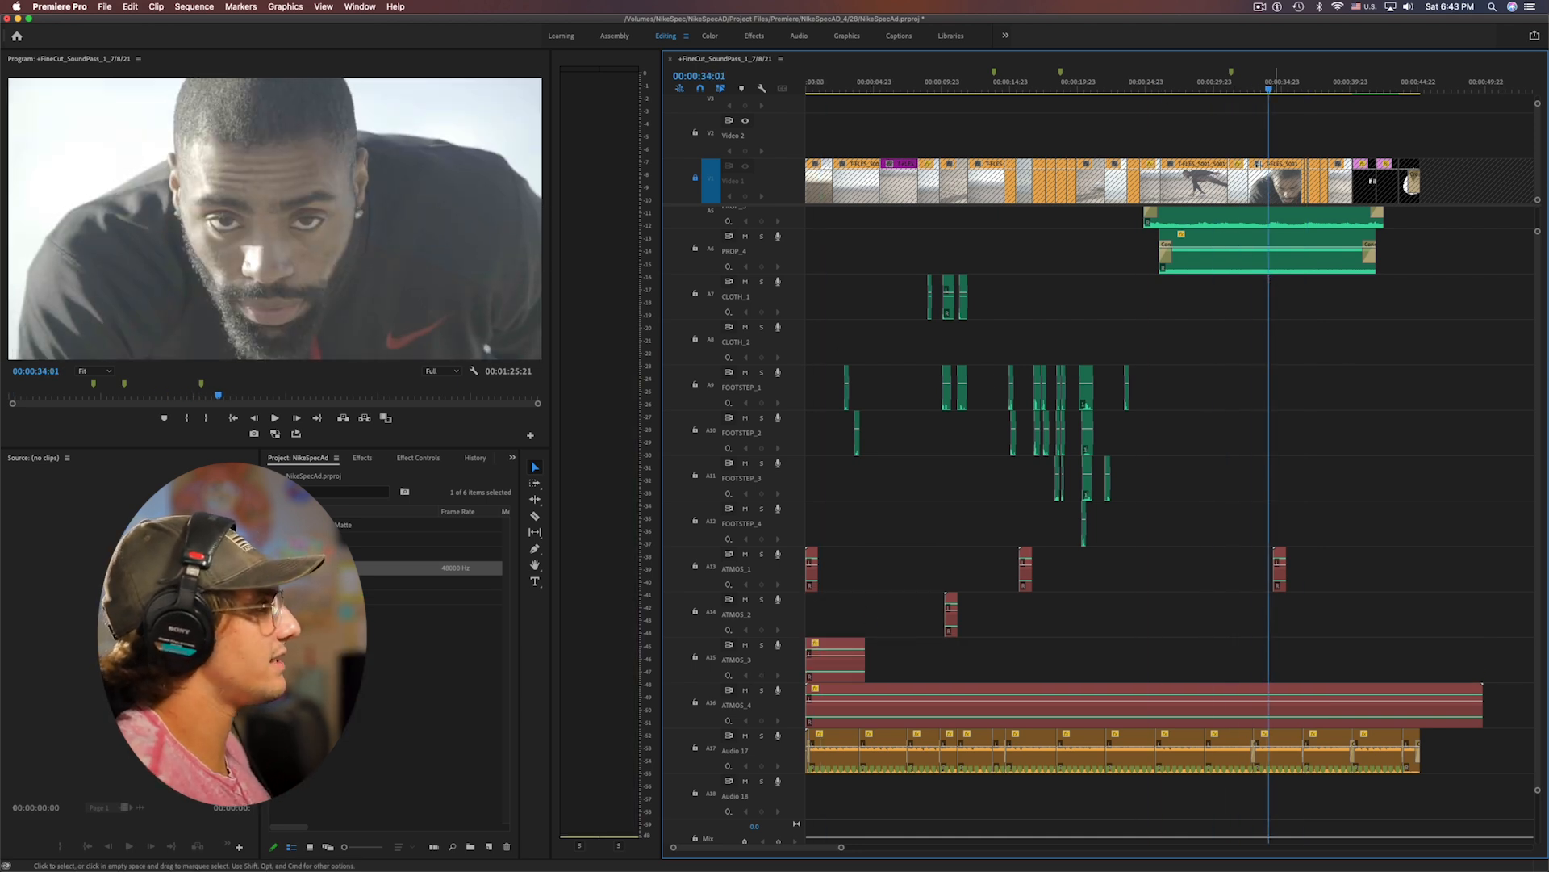
scroll(1141, 325, "up", 5)
scroll(1141, 325, "down", 2)
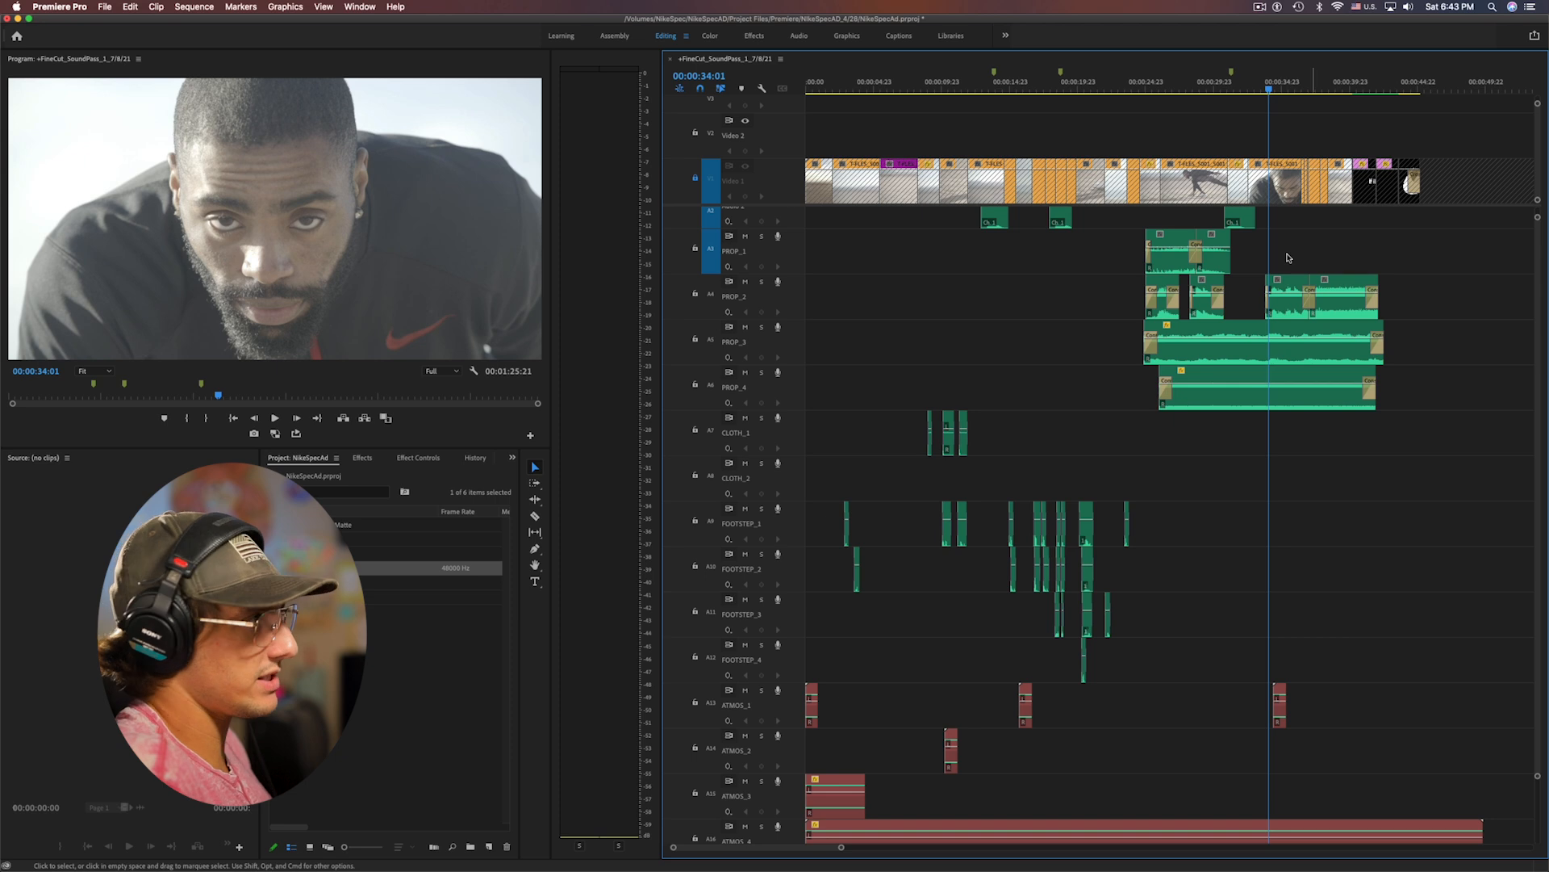
left_click_drag(954, 84, 874, 85)
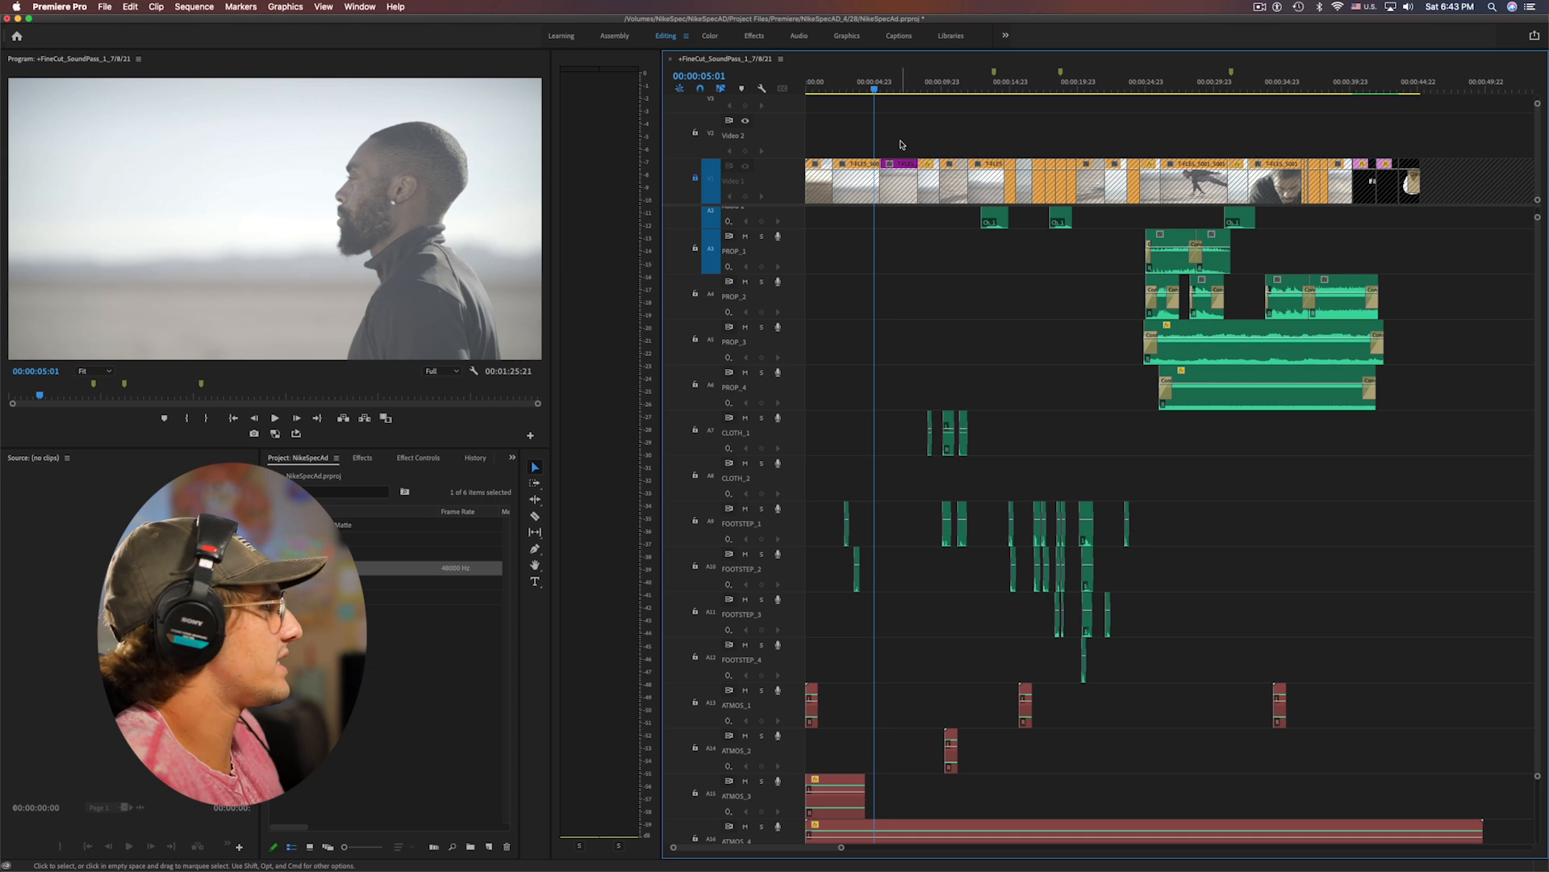
key("space")
scroll(856, 727, "down", 2)
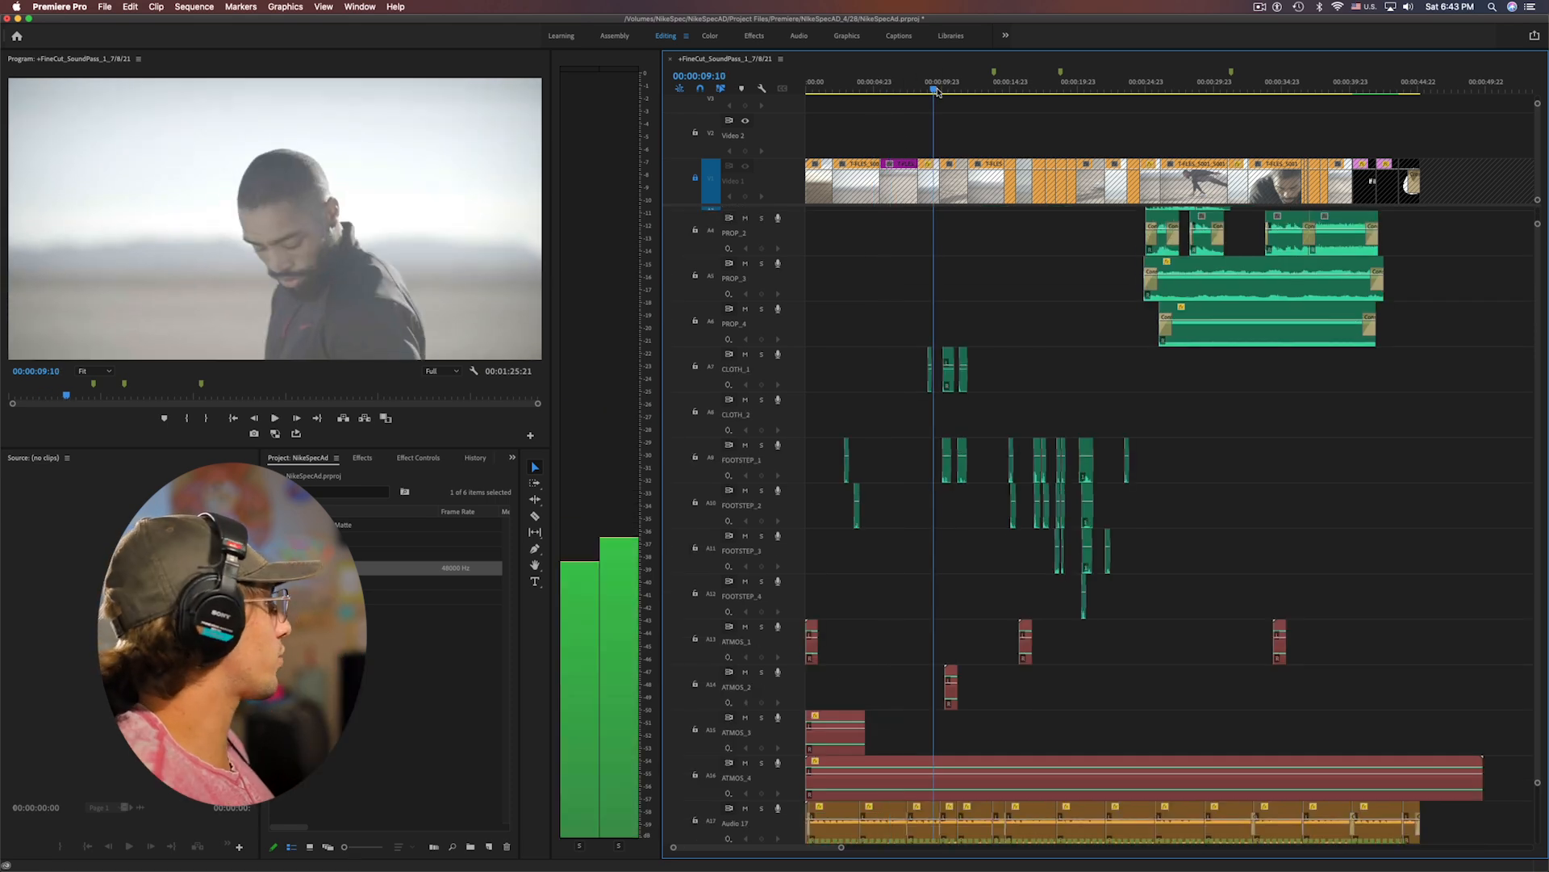
key("space")
Place copies of the short ATMOS_3 clip around 00:00:10 and 00:00:21 on the same track
left_click_drag(832, 743, 945, 743)
left_click_drag(950, 87, 1093, 154)
left_click_drag(948, 730, 1089, 730)
key("a")
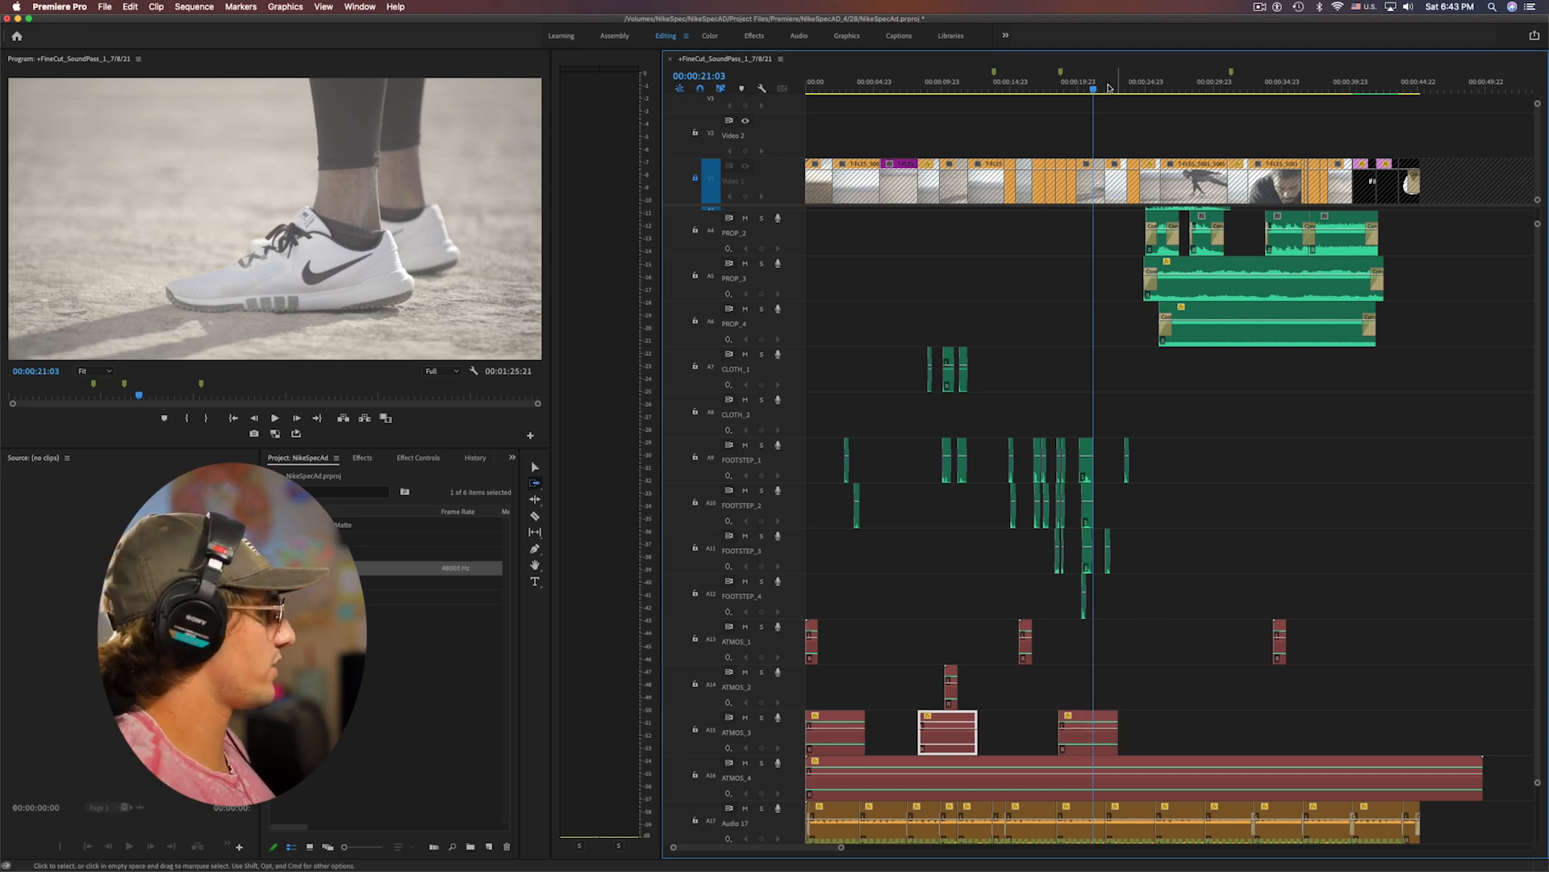
Remove the lone short ATMOS_2 clip and consolidate the three medium clips onto ATMOS_2 and the long clip onto ATMOS_3
left_click_drag(1086, 90, 806, 89)
key("v")
left_click(812, 661)
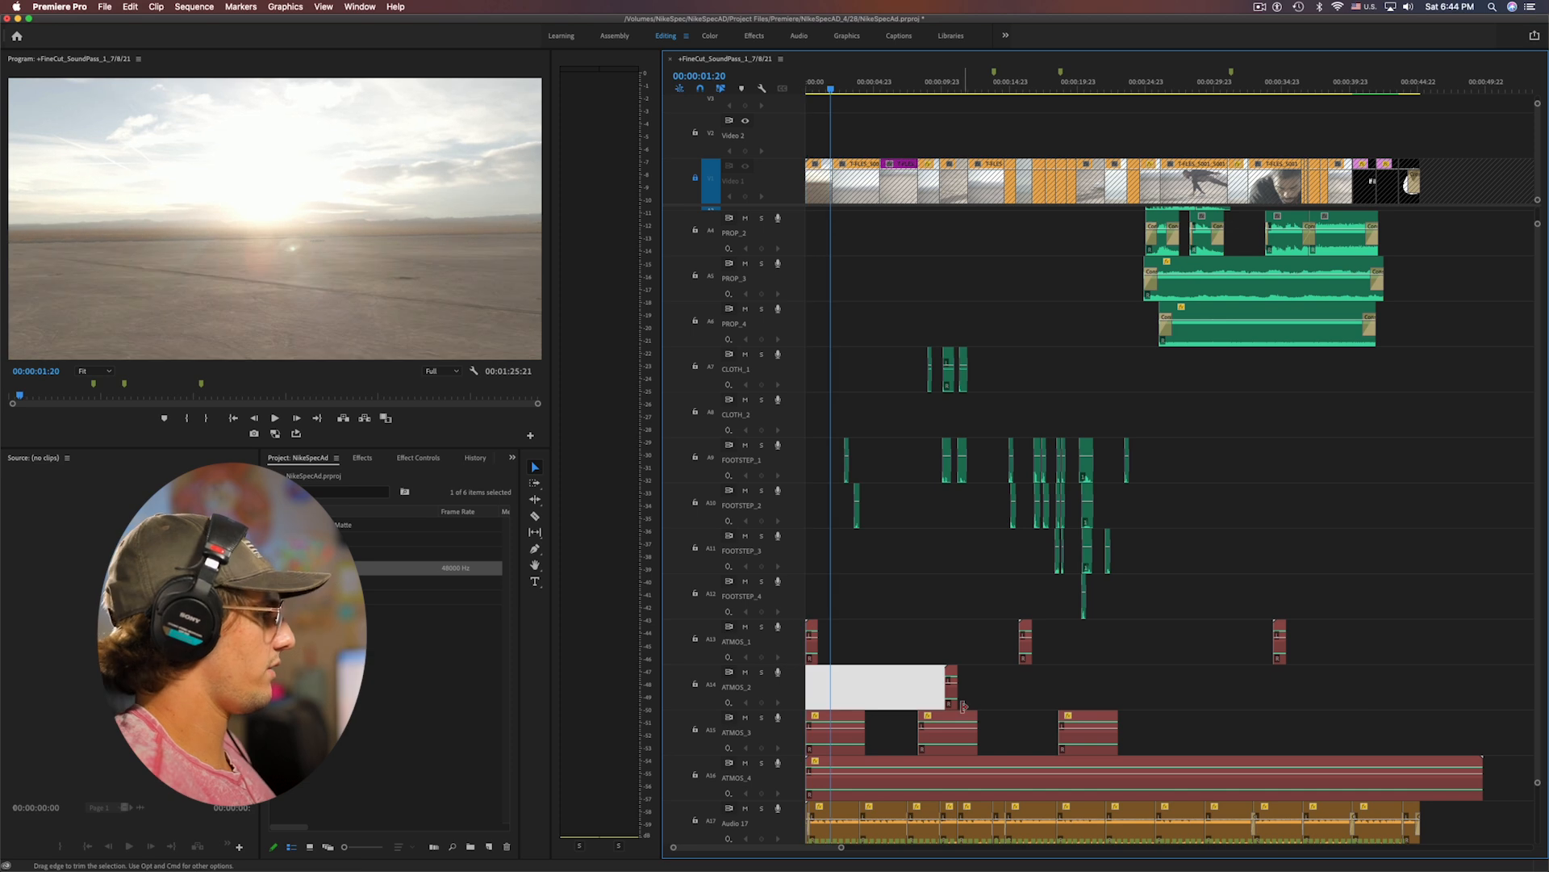
left_click(962, 701)
left_click(953, 701)
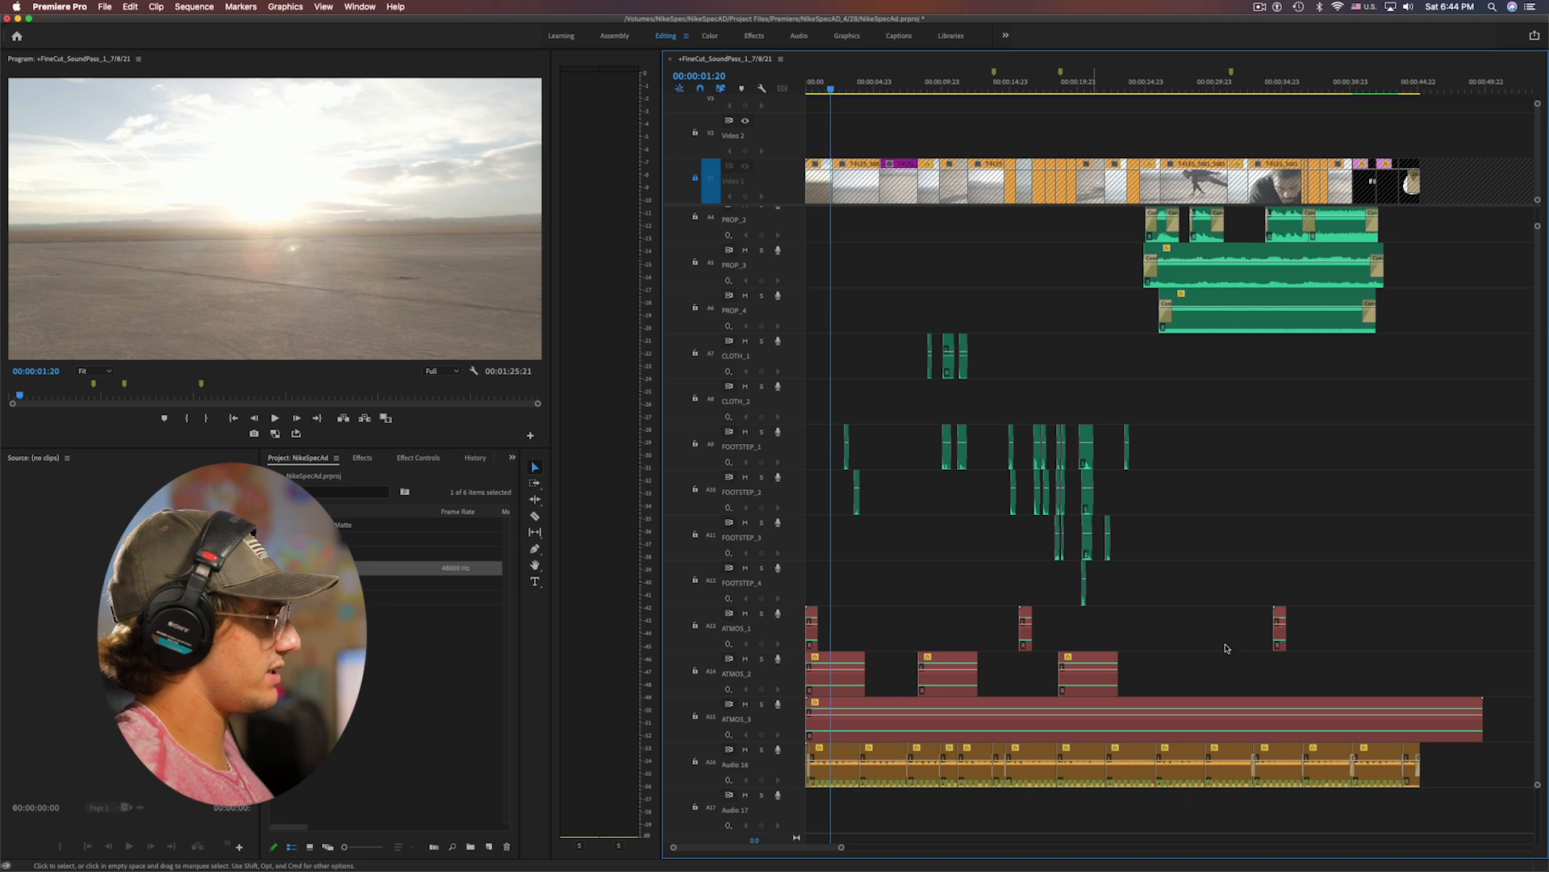
key("Home")
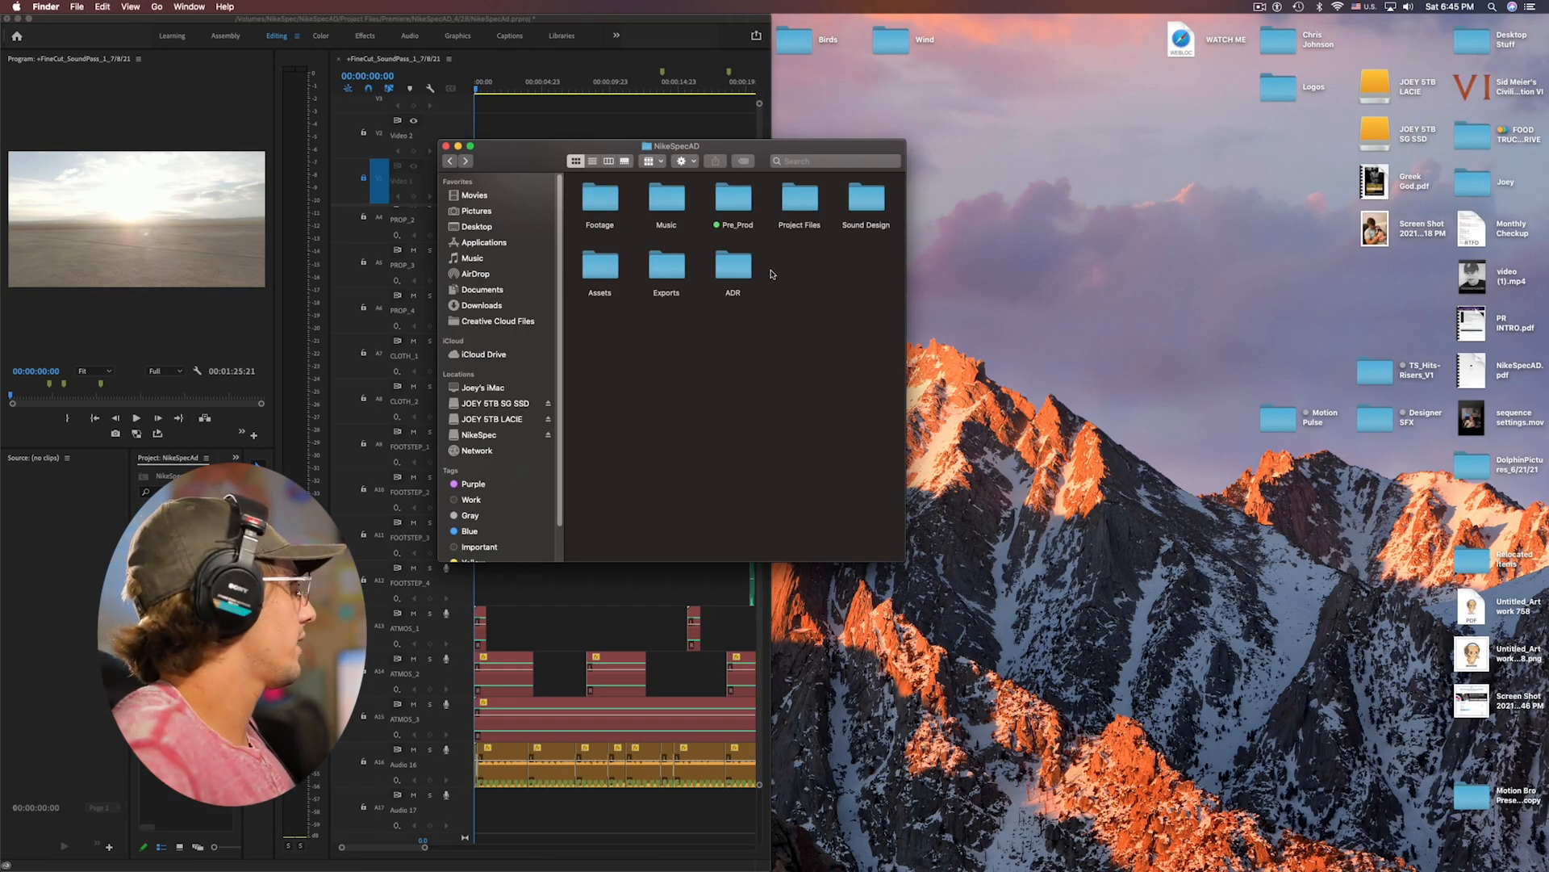
Look in the NikeSpecAD project's Sound Design folder in Finder and inspect the empty gap between the ATMOS_1 clips
double_click(866, 198)
left_click_drag(756, 148, 627, 189)
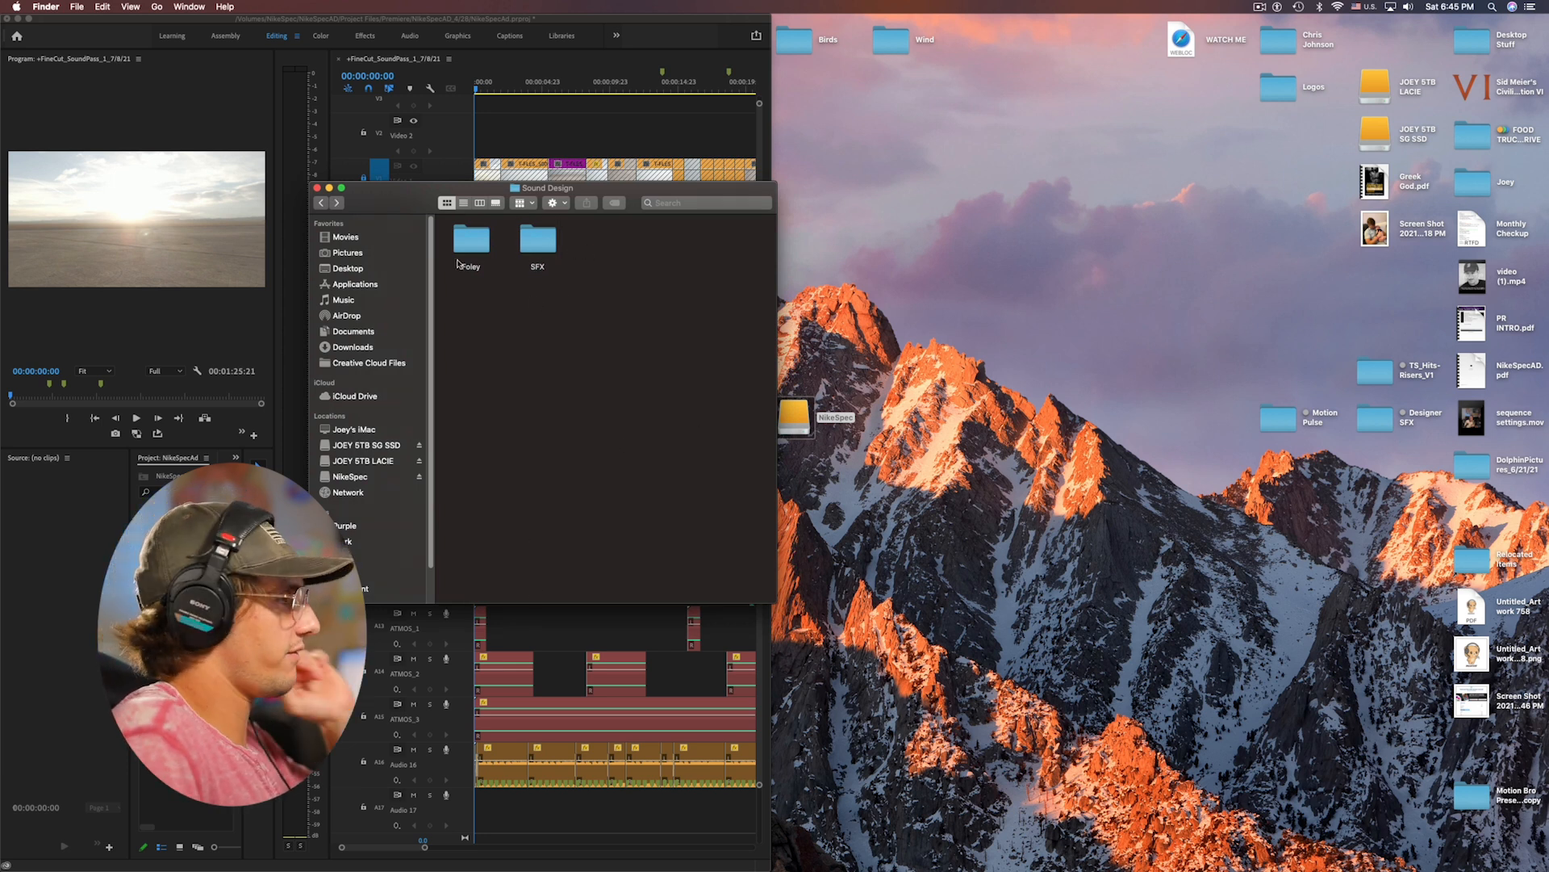
left_click(583, 637)
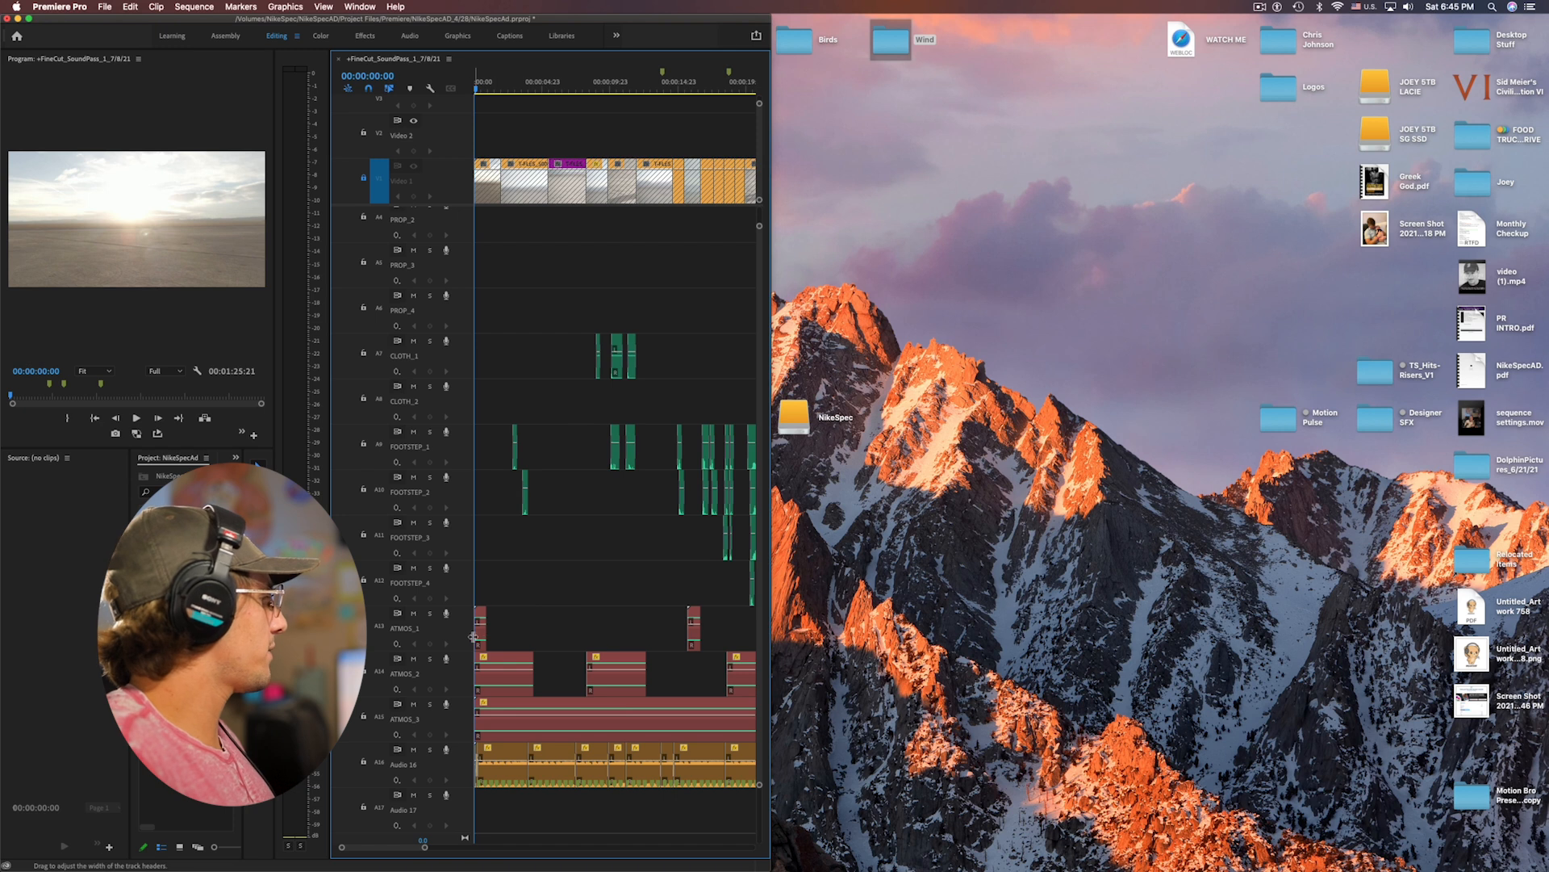
left_click(582, 652)
Open the Birds folder on the desktop and preview the 1-35 Chicken Chicks, Excited, Peeps, Chirps & Cage recording
left_click(823, 58)
double_click(799, 40)
left_click(280, 286)
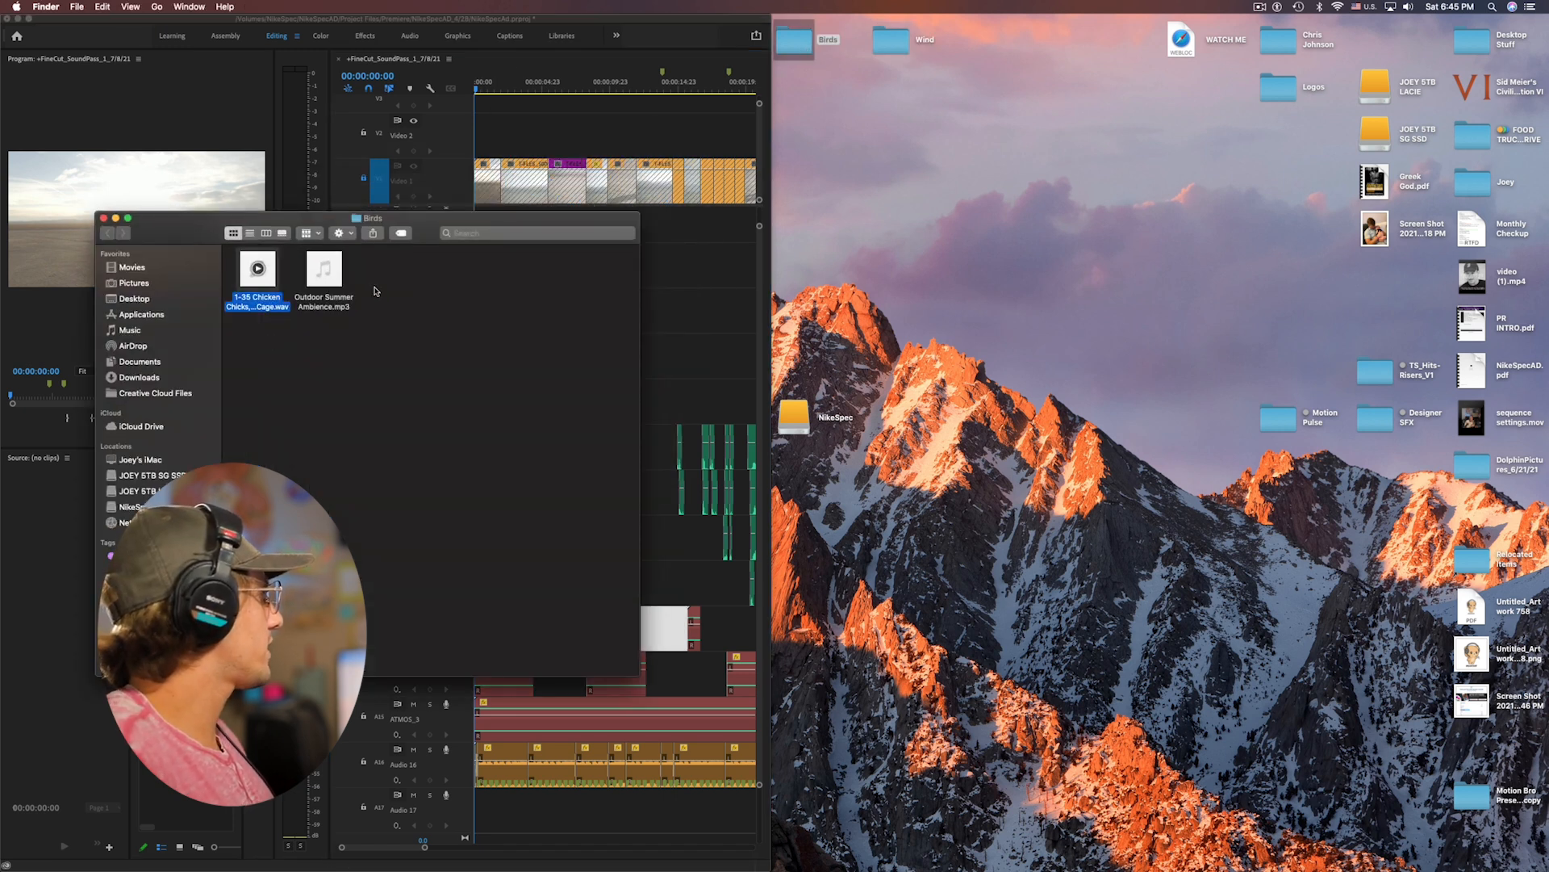
key("space")
left_click(339, 282)
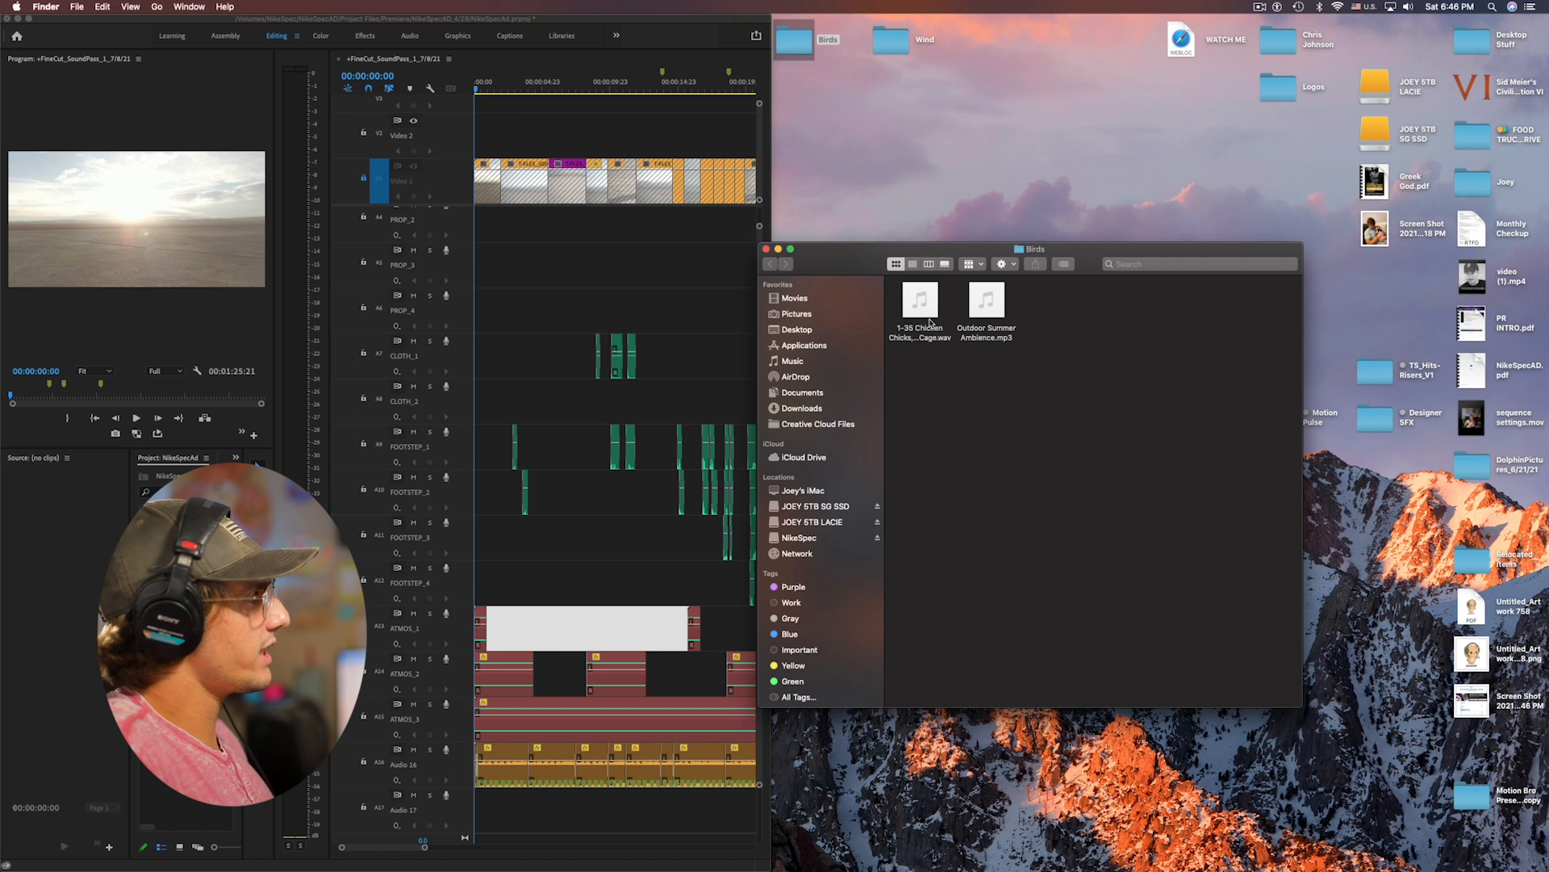
left_click(932, 321)
key("space")
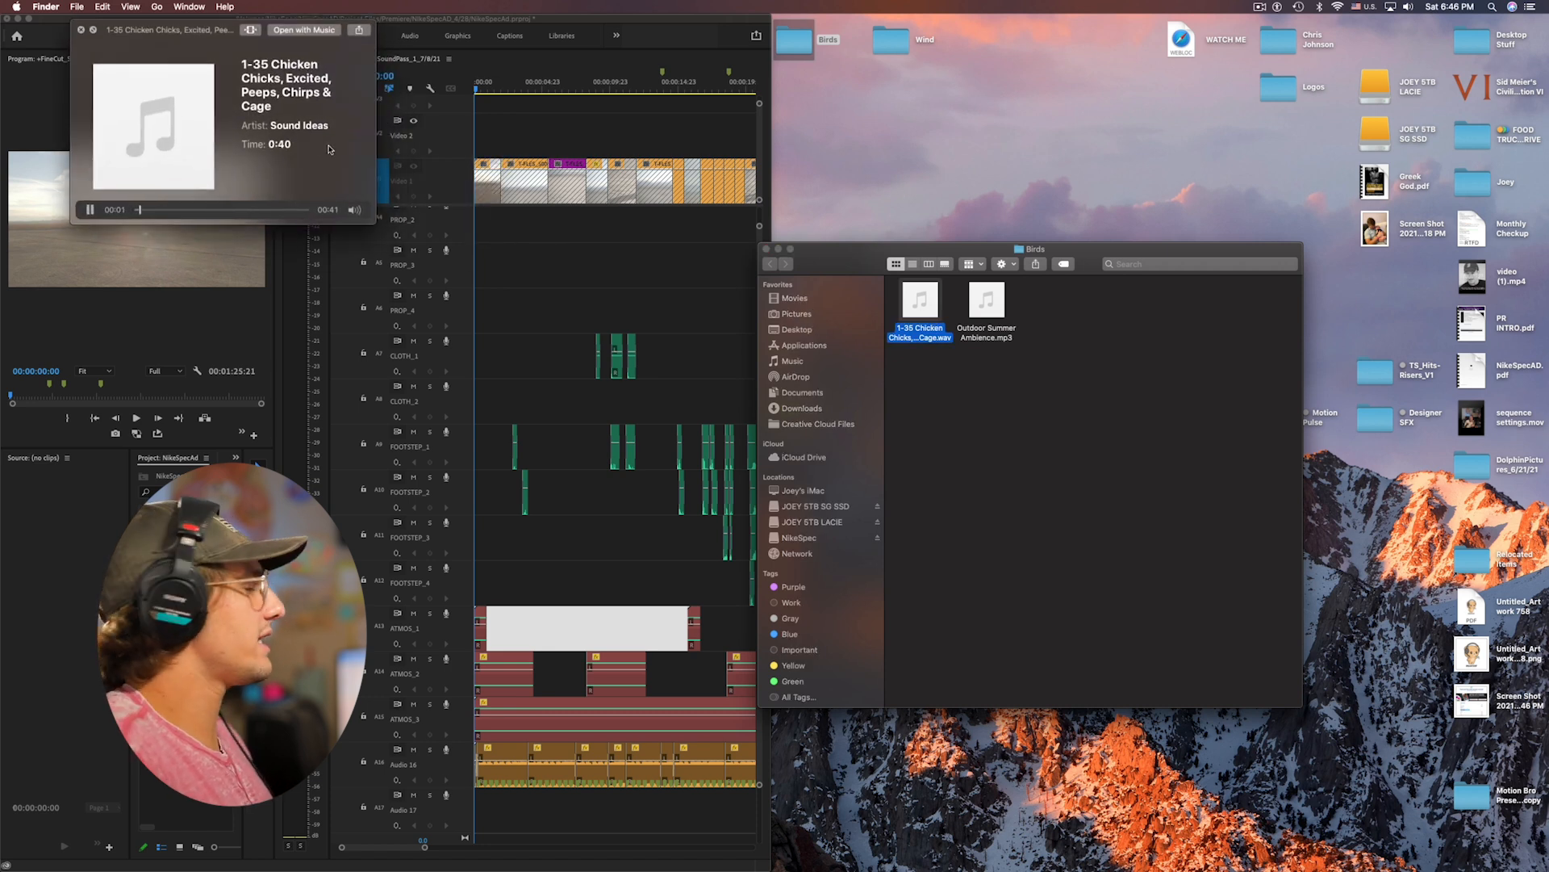
key("space")
Preview Outdoor Summer Ambience.mp3 and close the Birds folder window
left_click(1003, 315)
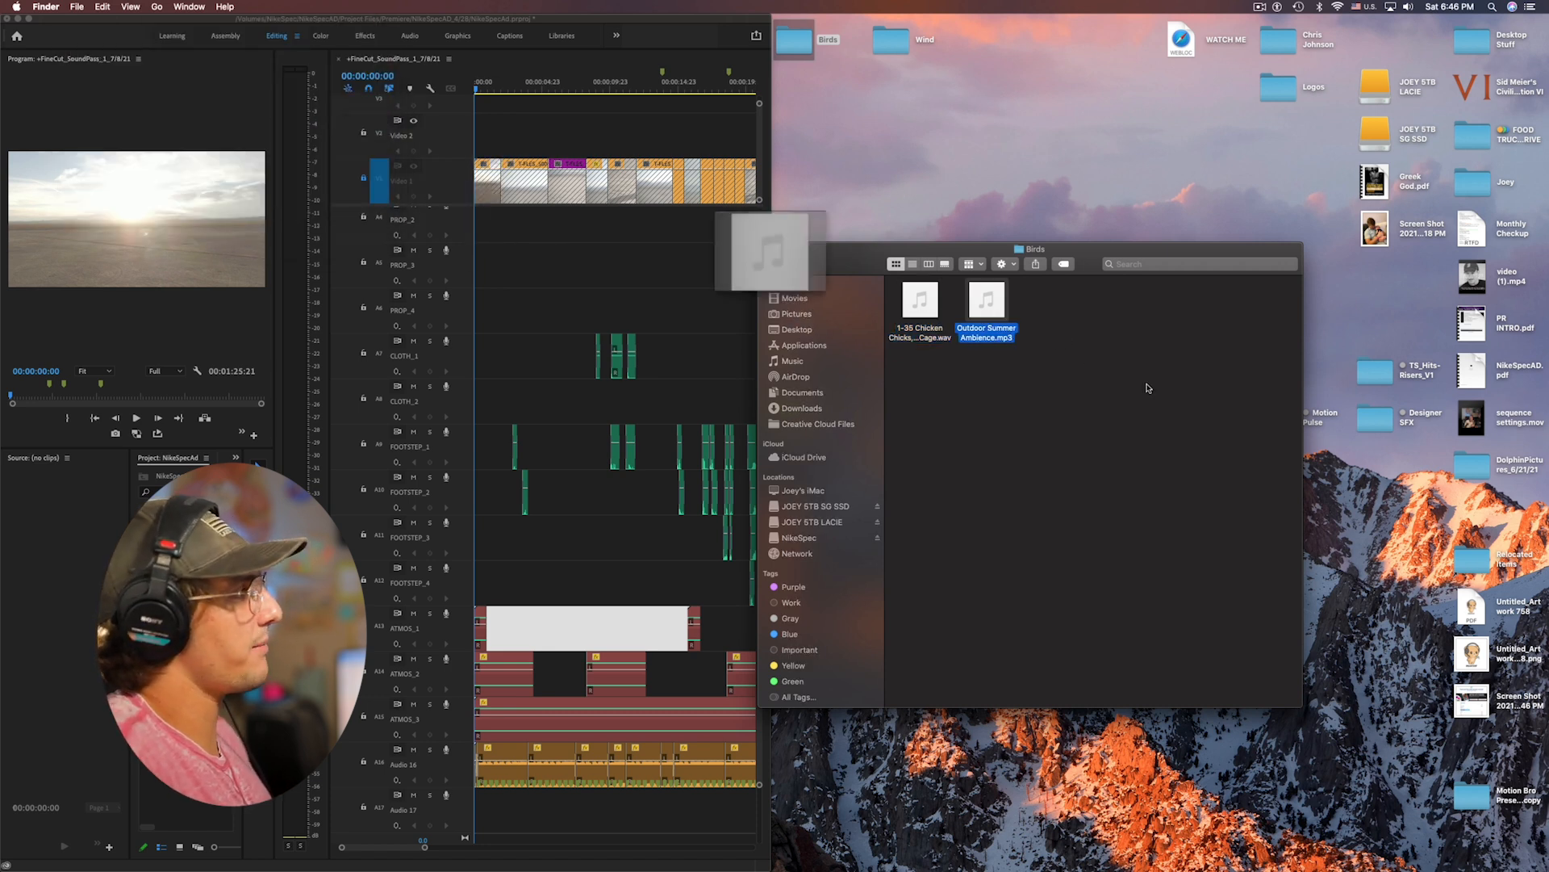
key("space")
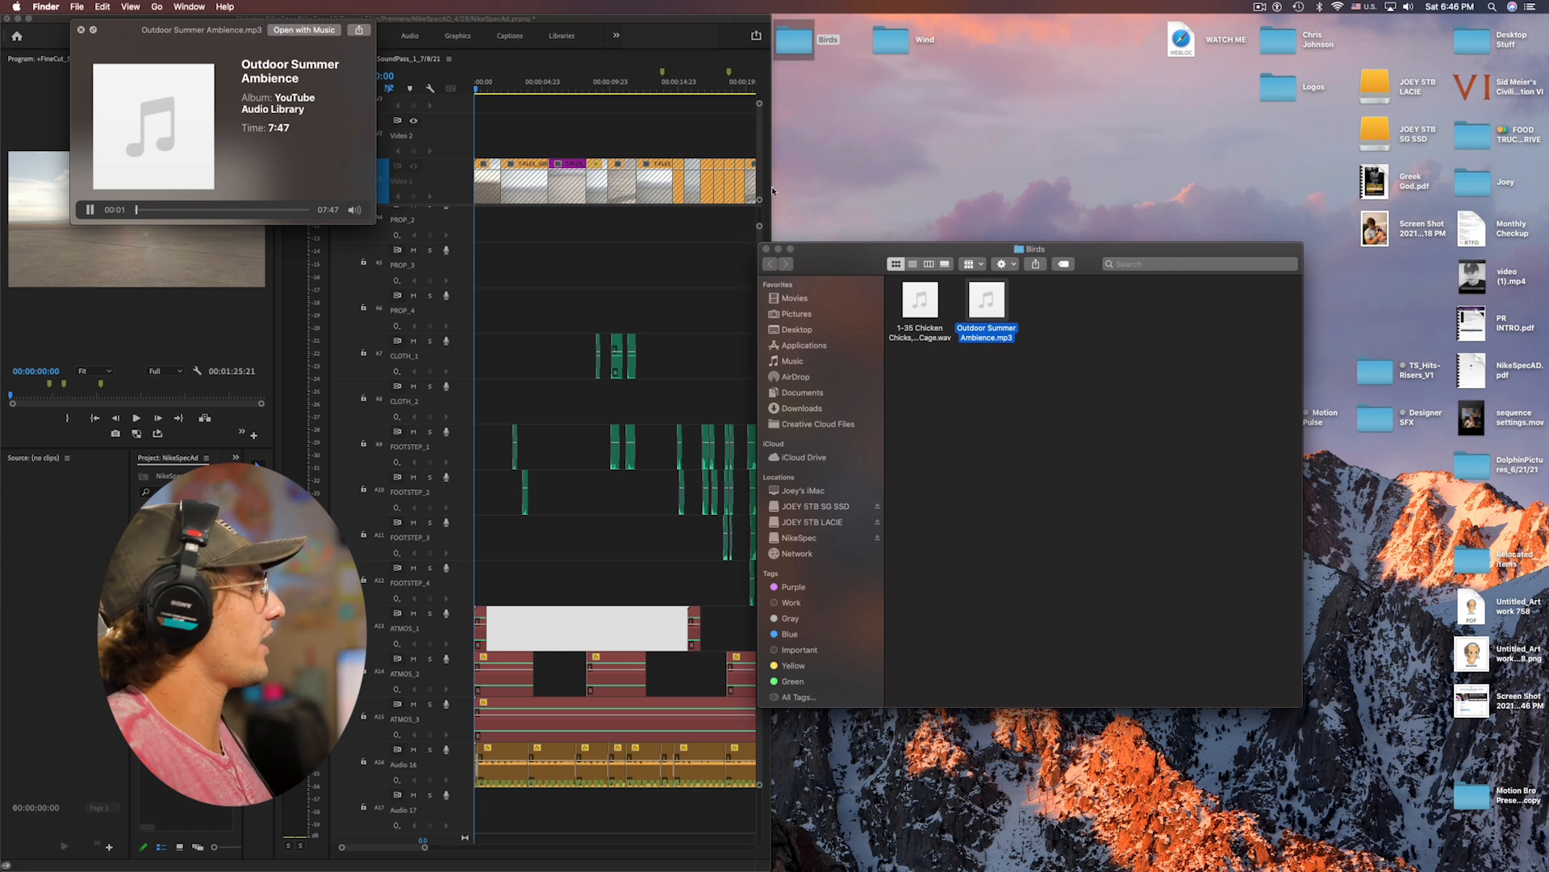
key("space")
left_click(1077, 365)
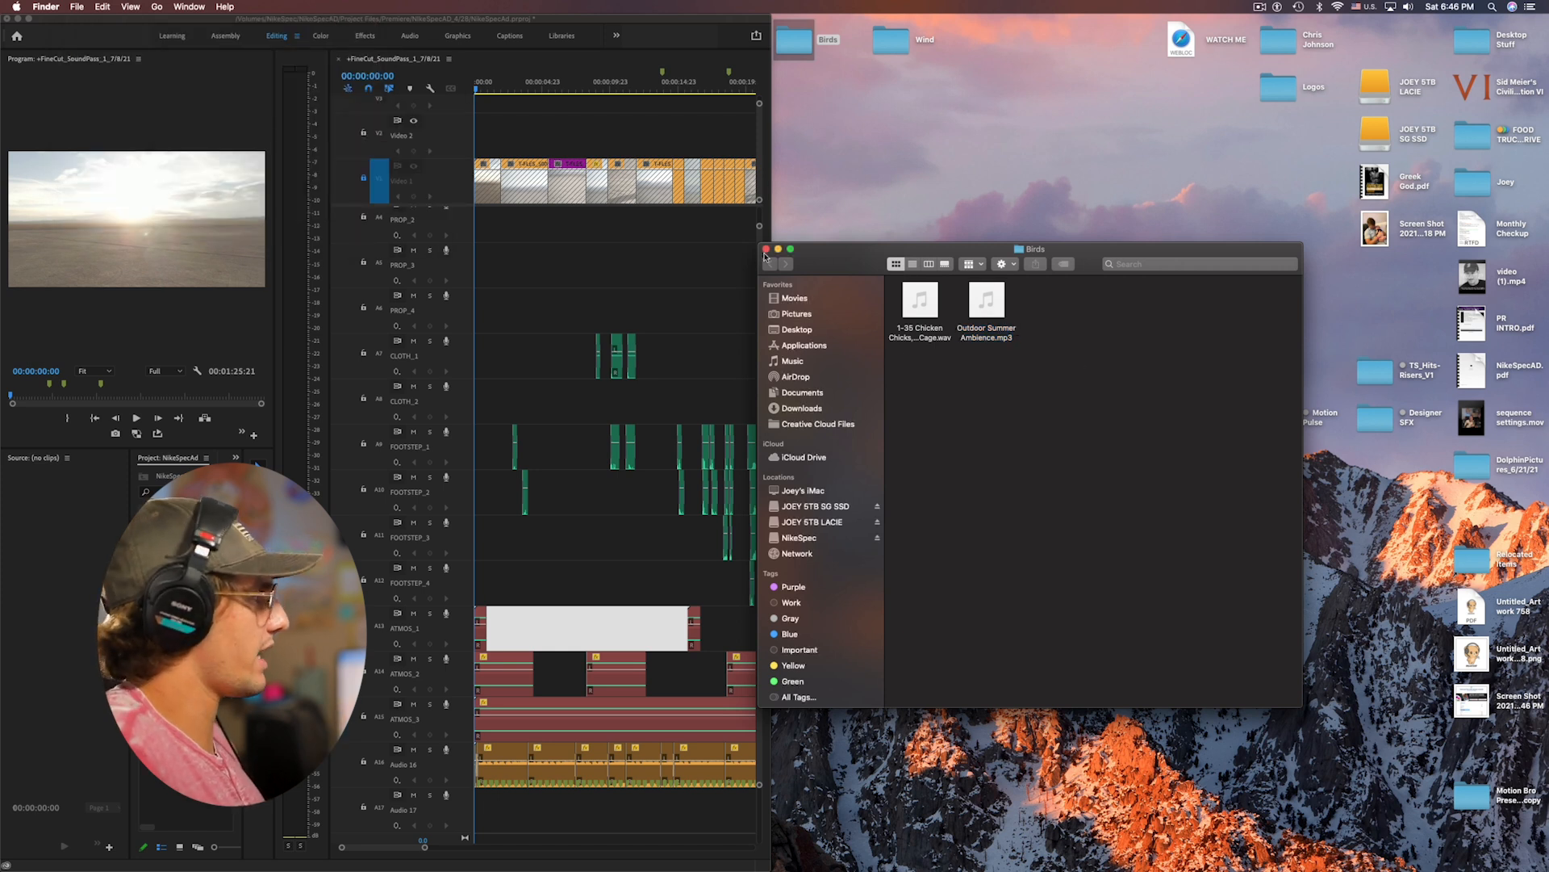
left_click(766, 249)
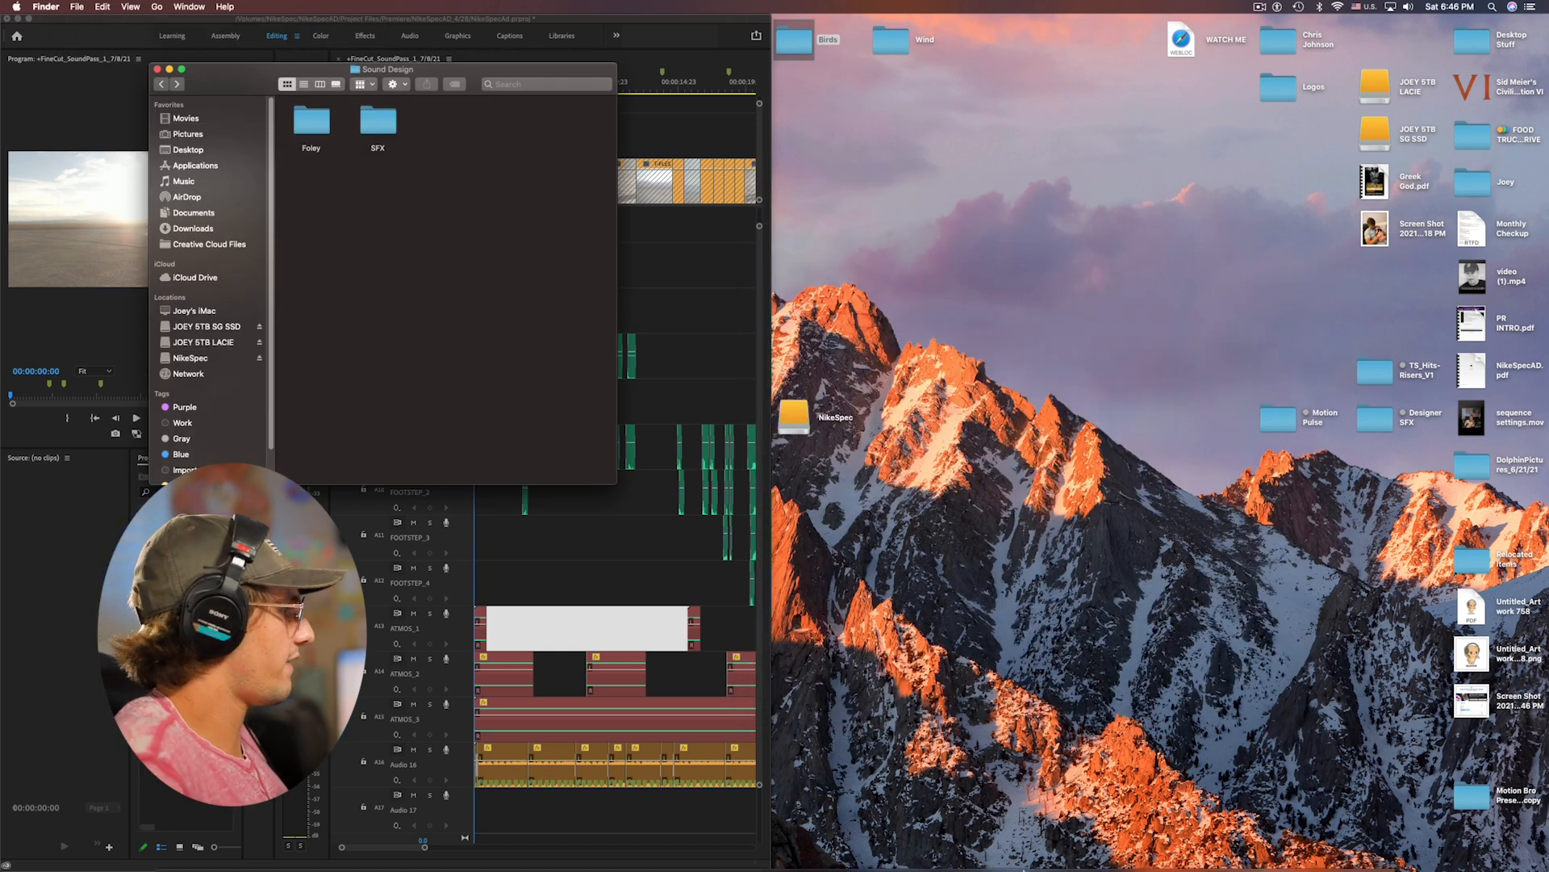
Switch to a maximized Firefox window, search Google for "bbc sound effects" and open the BBC Sound Effects site
right_click(447, 847)
left_click(484, 743)
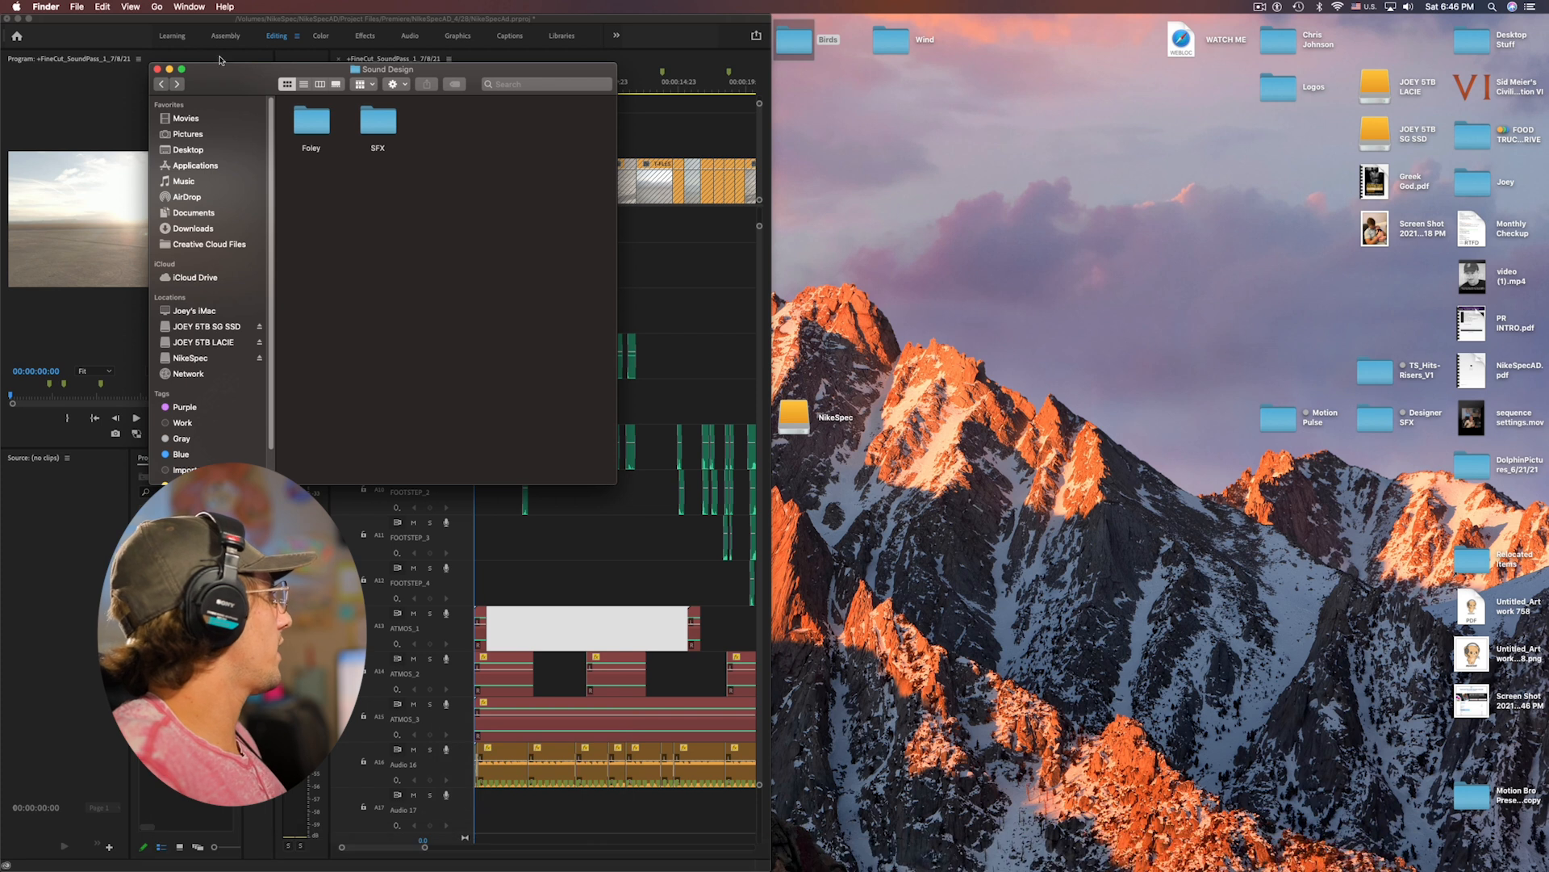
double_click(524, 41)
left_click(675, 318)
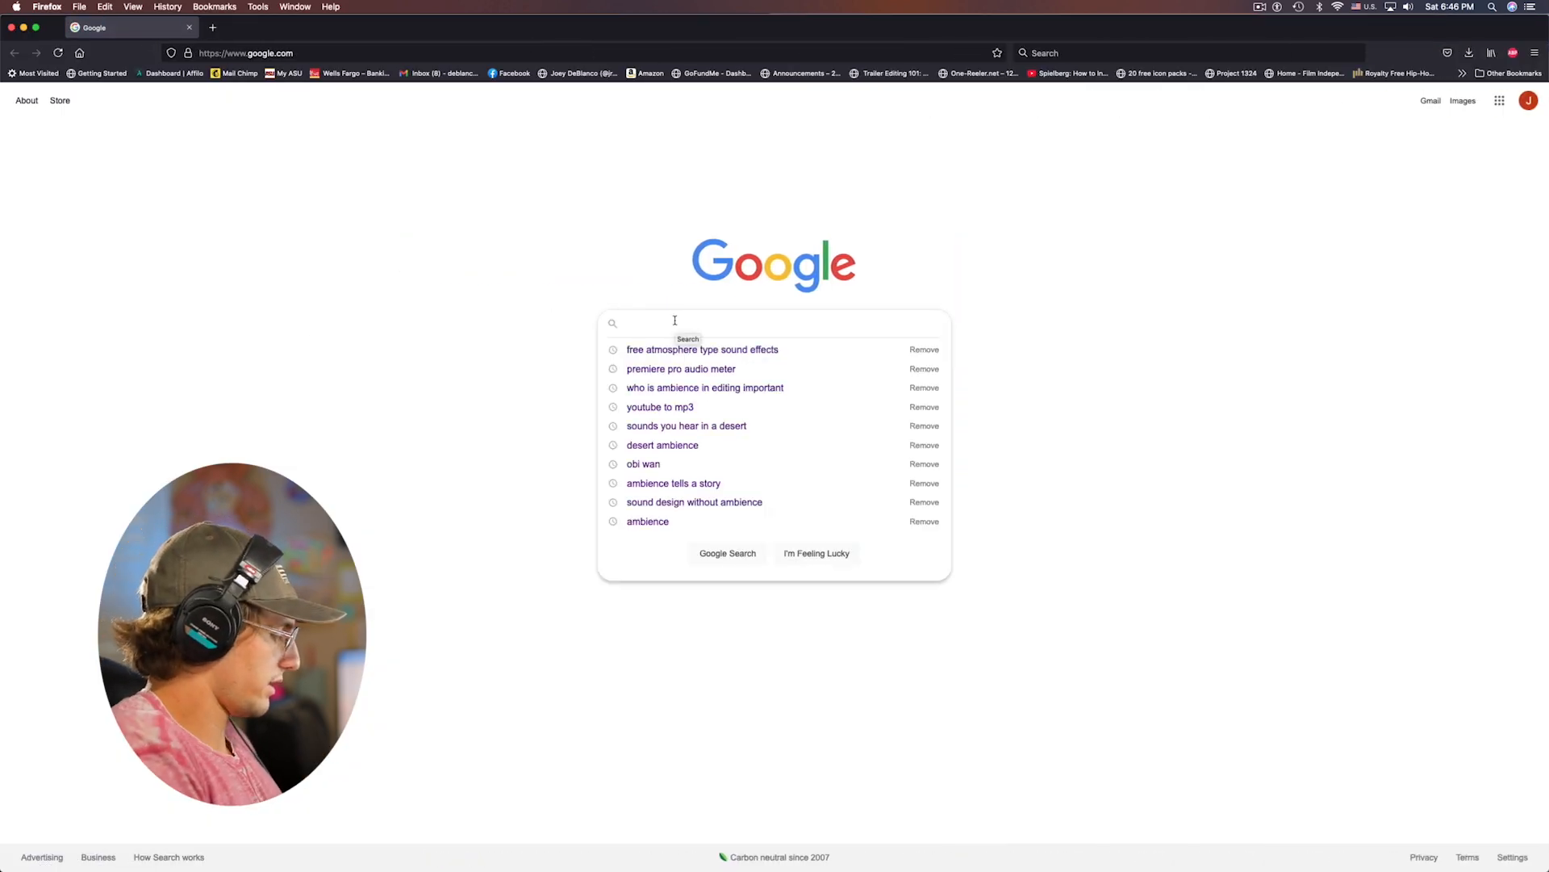
type("bbc sound effects")
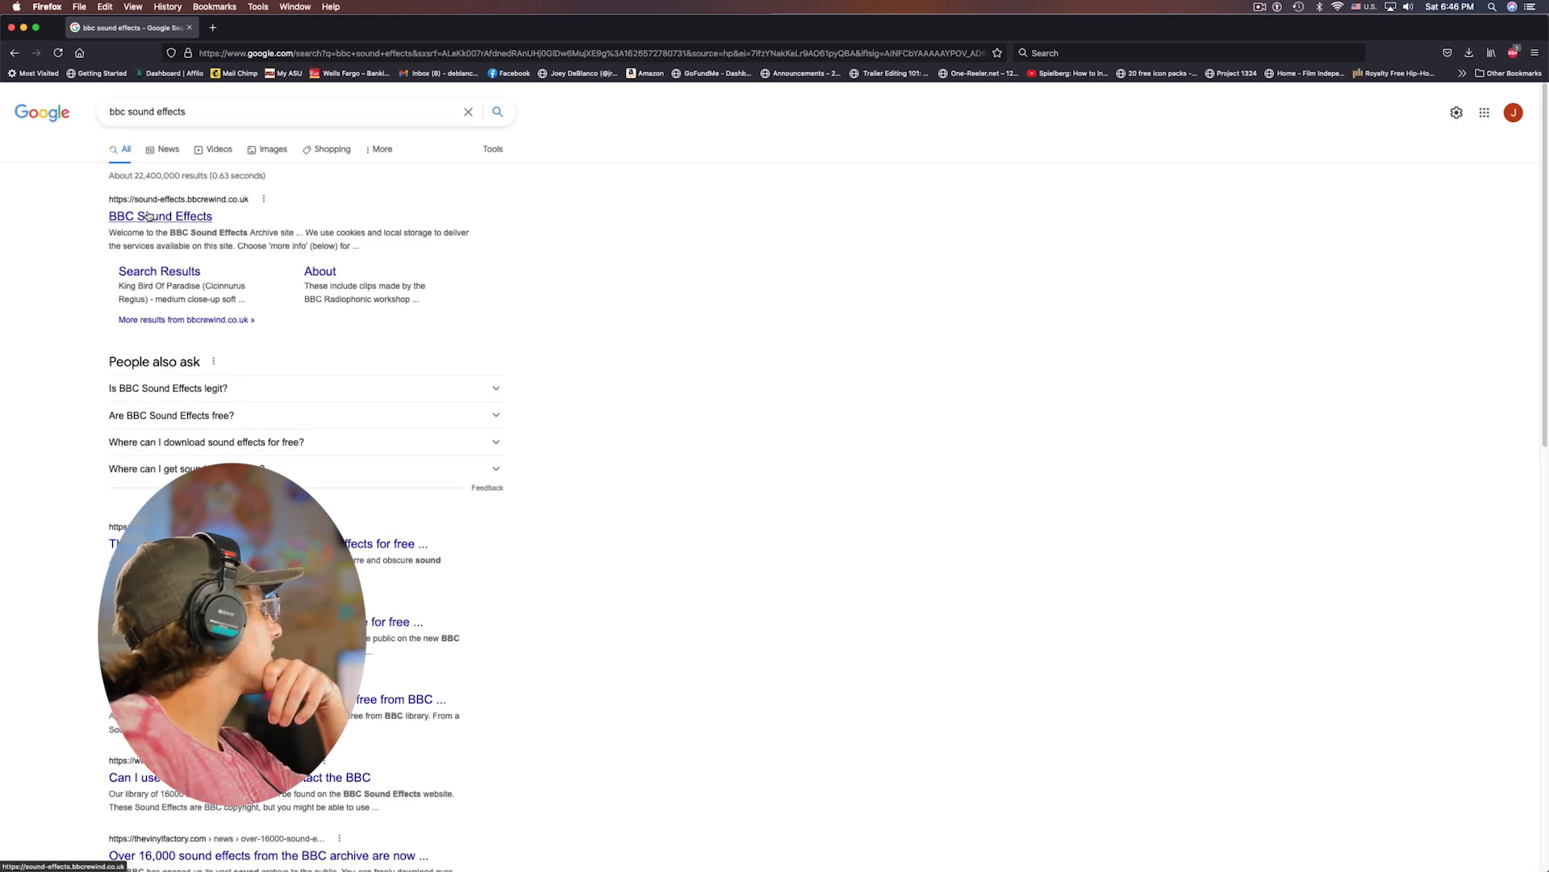
left_click(150, 217)
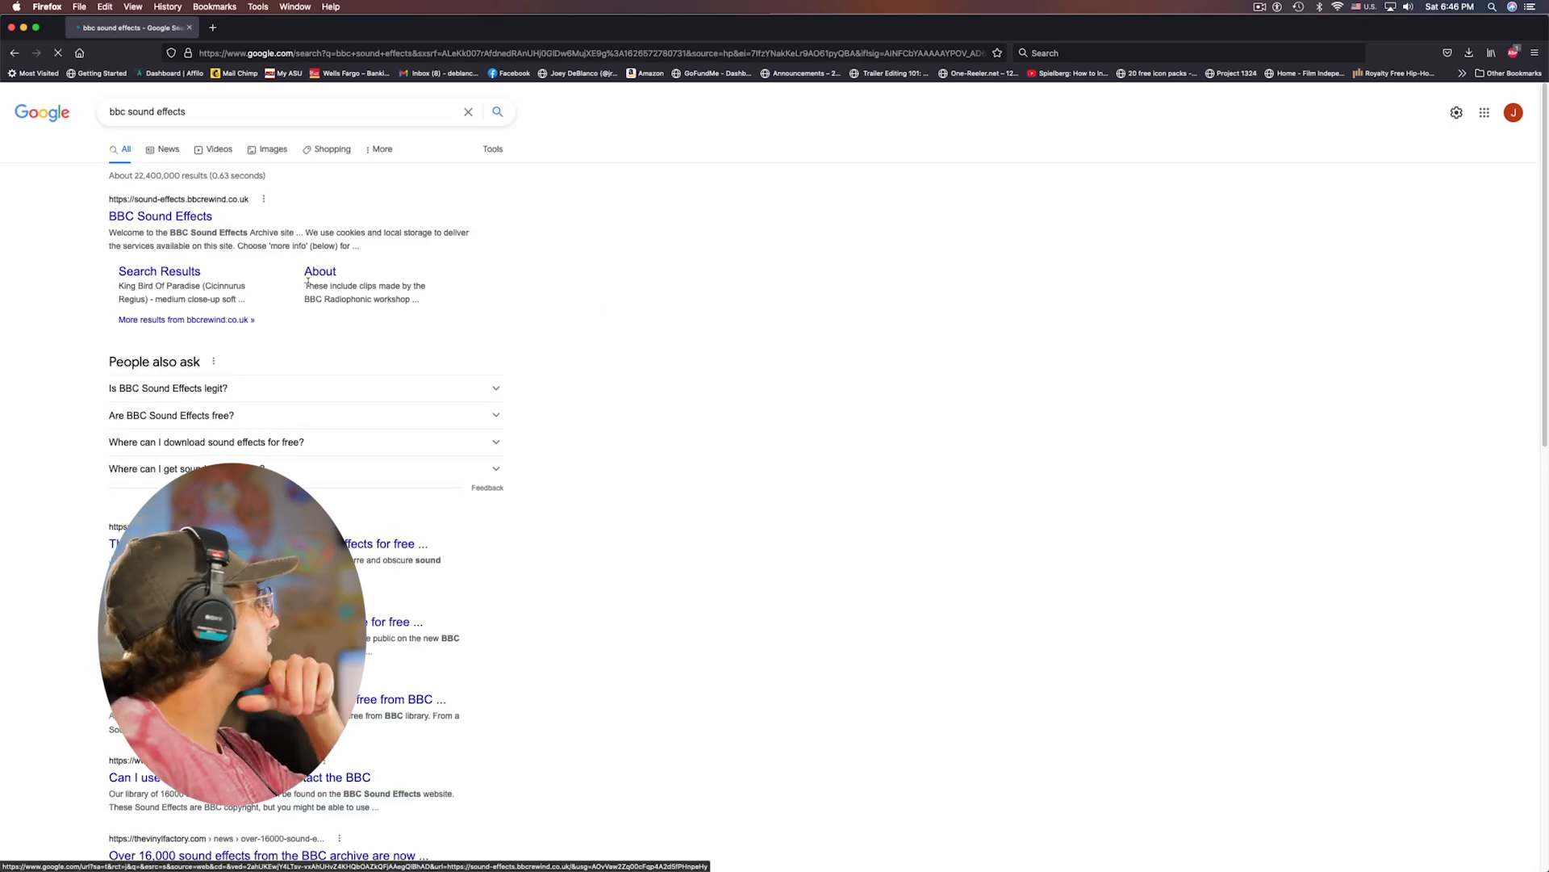
Search the BBC Sound Effects archive for "hawk" and audition several recordings, including the Common Hawk Cuckoo
left_click(654, 134)
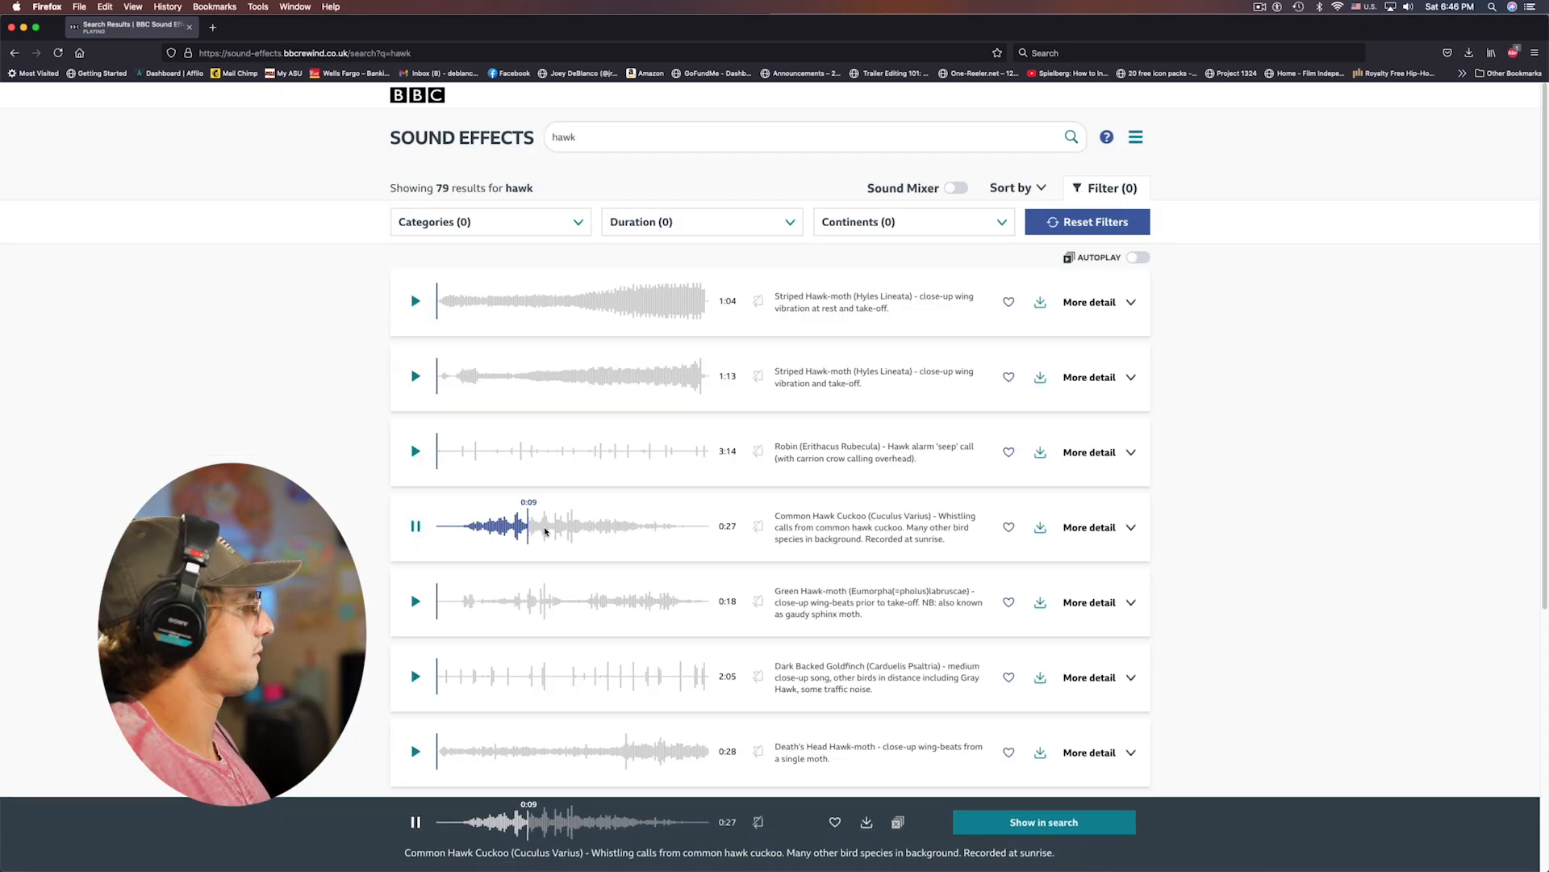
scroll(653, 565, "down", 1)
left_click(652, 664)
scroll(652, 419, "down", 3)
left_click(488, 563)
scroll(517, 598, "down", 2)
left_click(536, 637)
left_click(486, 787)
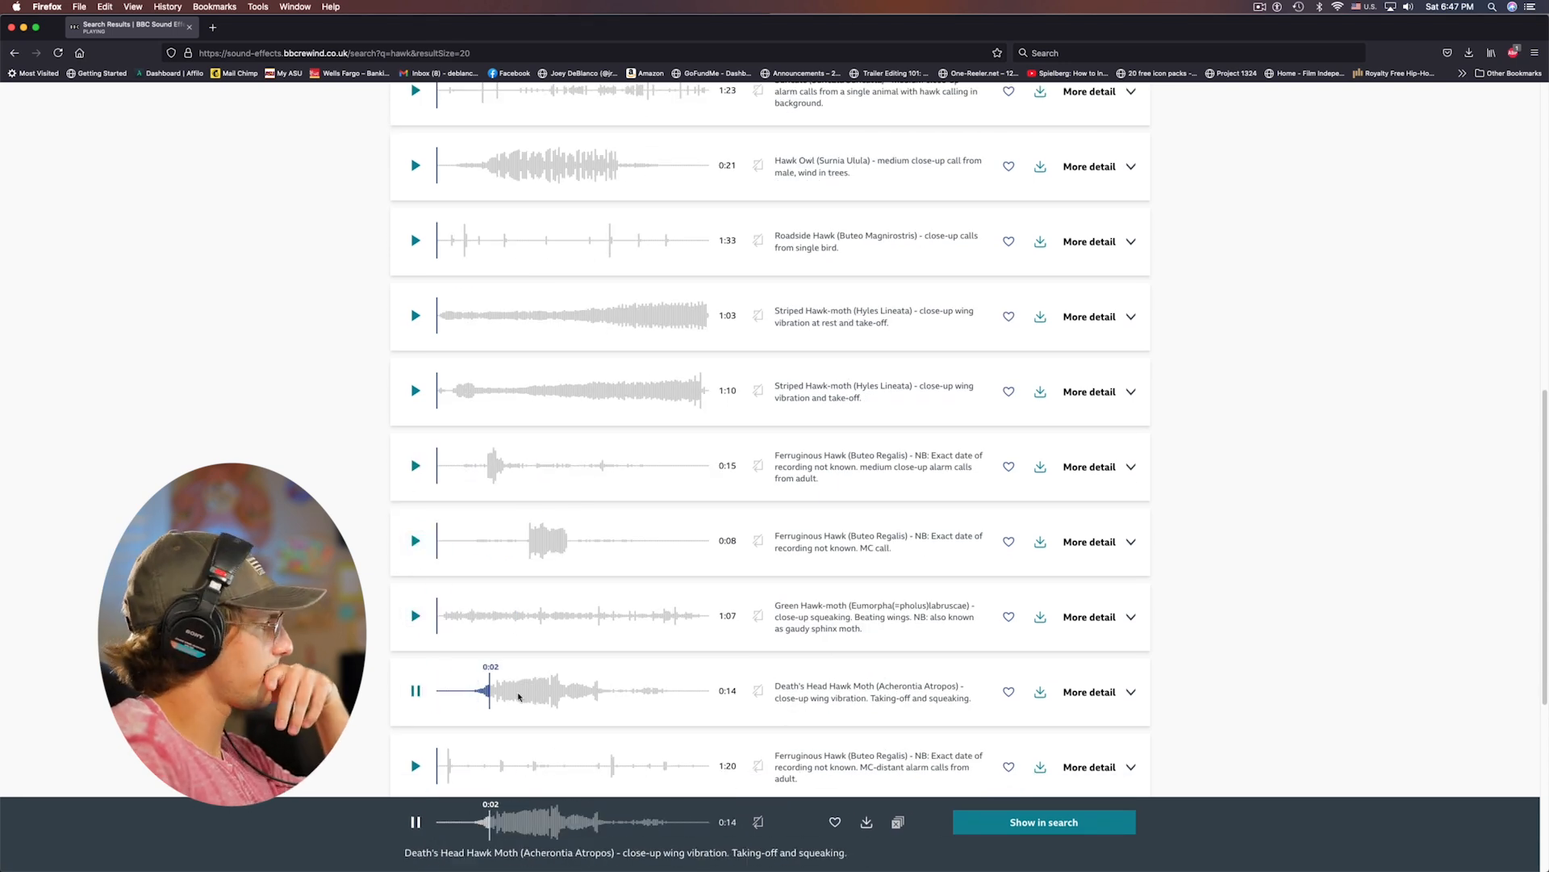
Audition further hawk recordings down the list, including the Grey Hawk call, and load more results
scroll(519, 697, "down", 4)
left_click(536, 553)
left_click(533, 627)
scroll(533, 625, "down", 4)
left_click(534, 519)
left_click(771, 664)
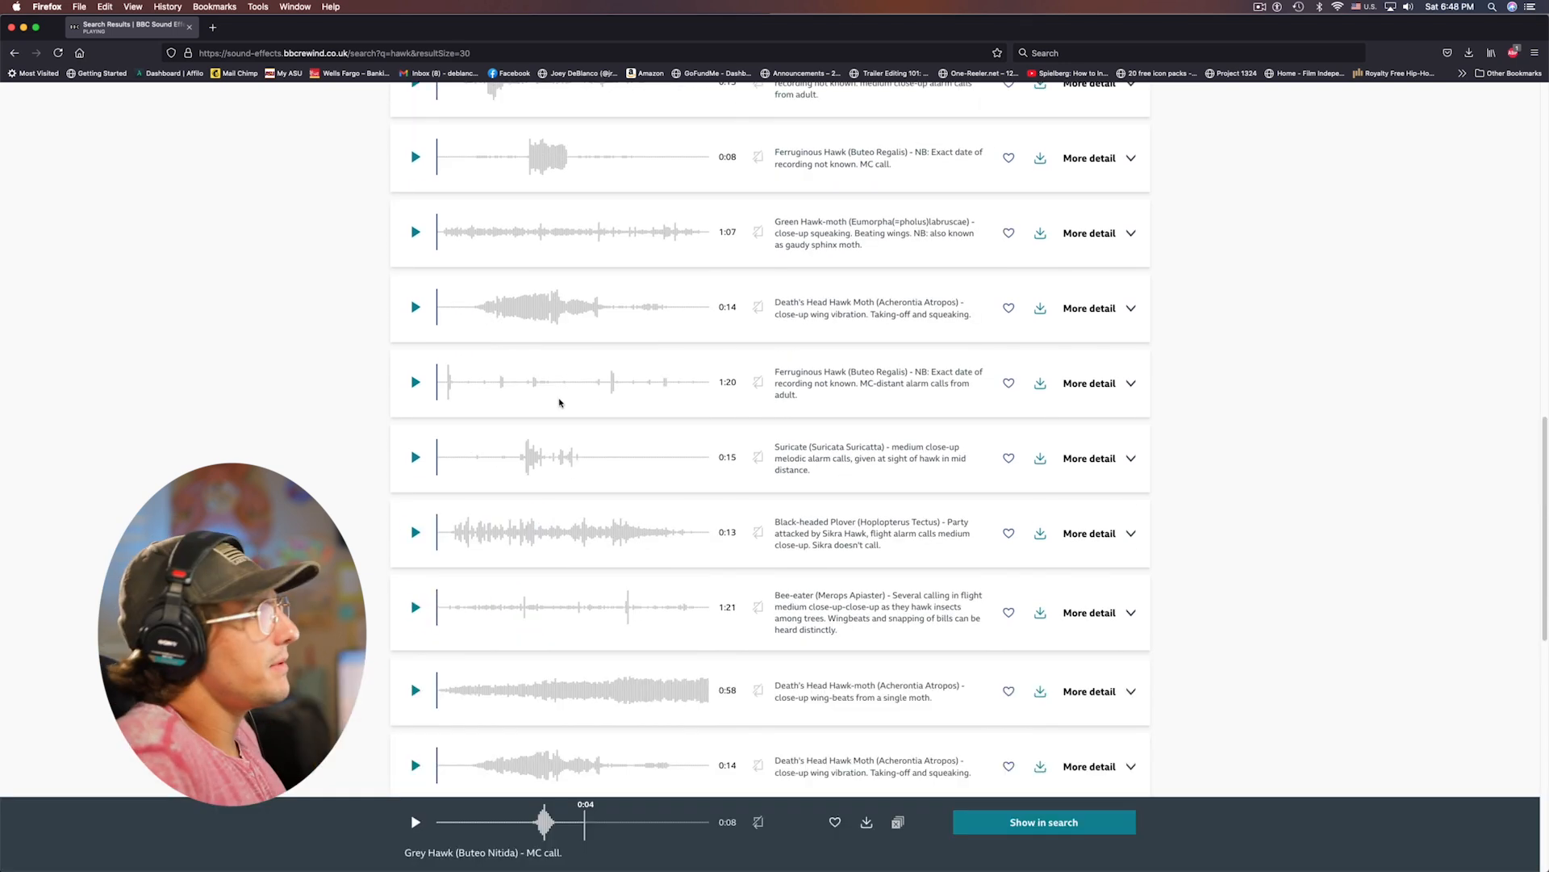
Search the archive for "eagle" and audition recordings, including the Bald Eagle medium close-up calls with other birds in background
scroll(560, 402, "up", 5)
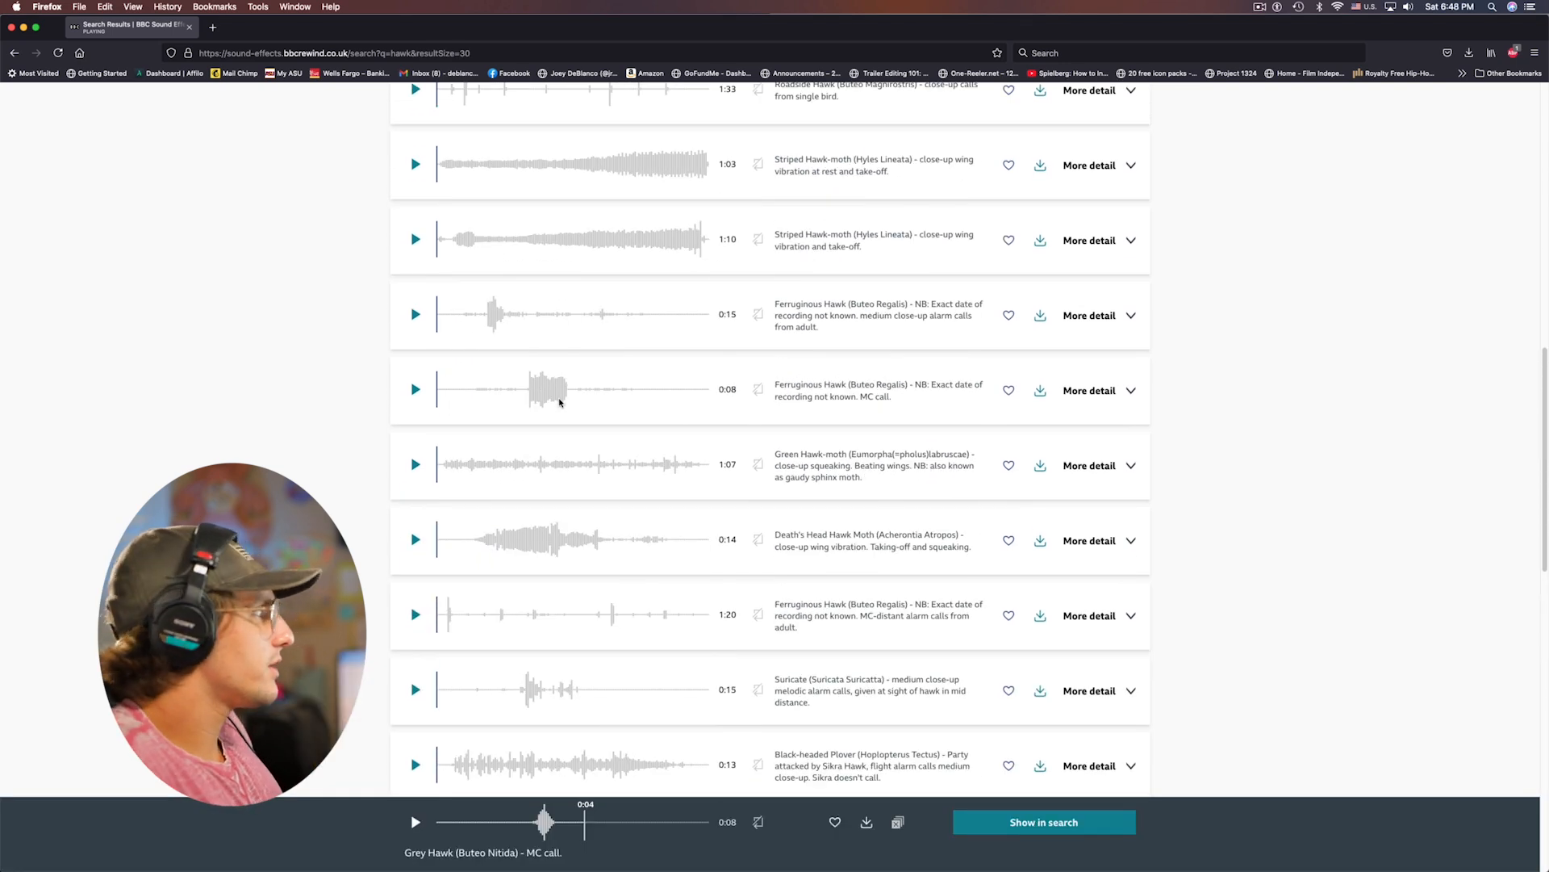
scroll(560, 401, "up", 10)
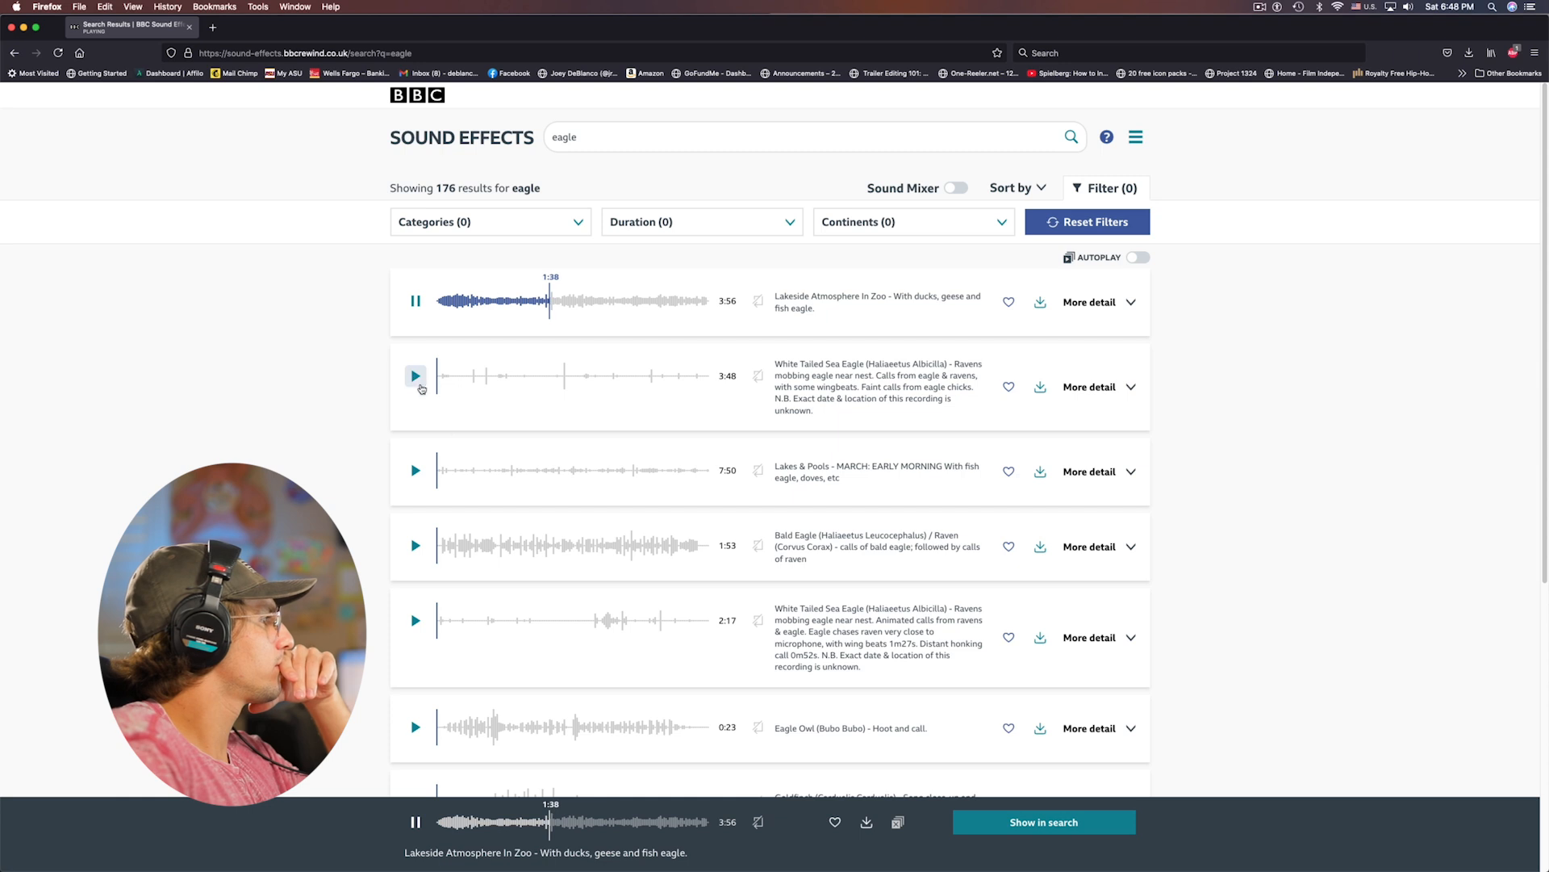
scroll(599, 484, "down", 3)
left_click(599, 484)
scroll(501, 630, "down", 2)
left_click(484, 410)
left_click(541, 715)
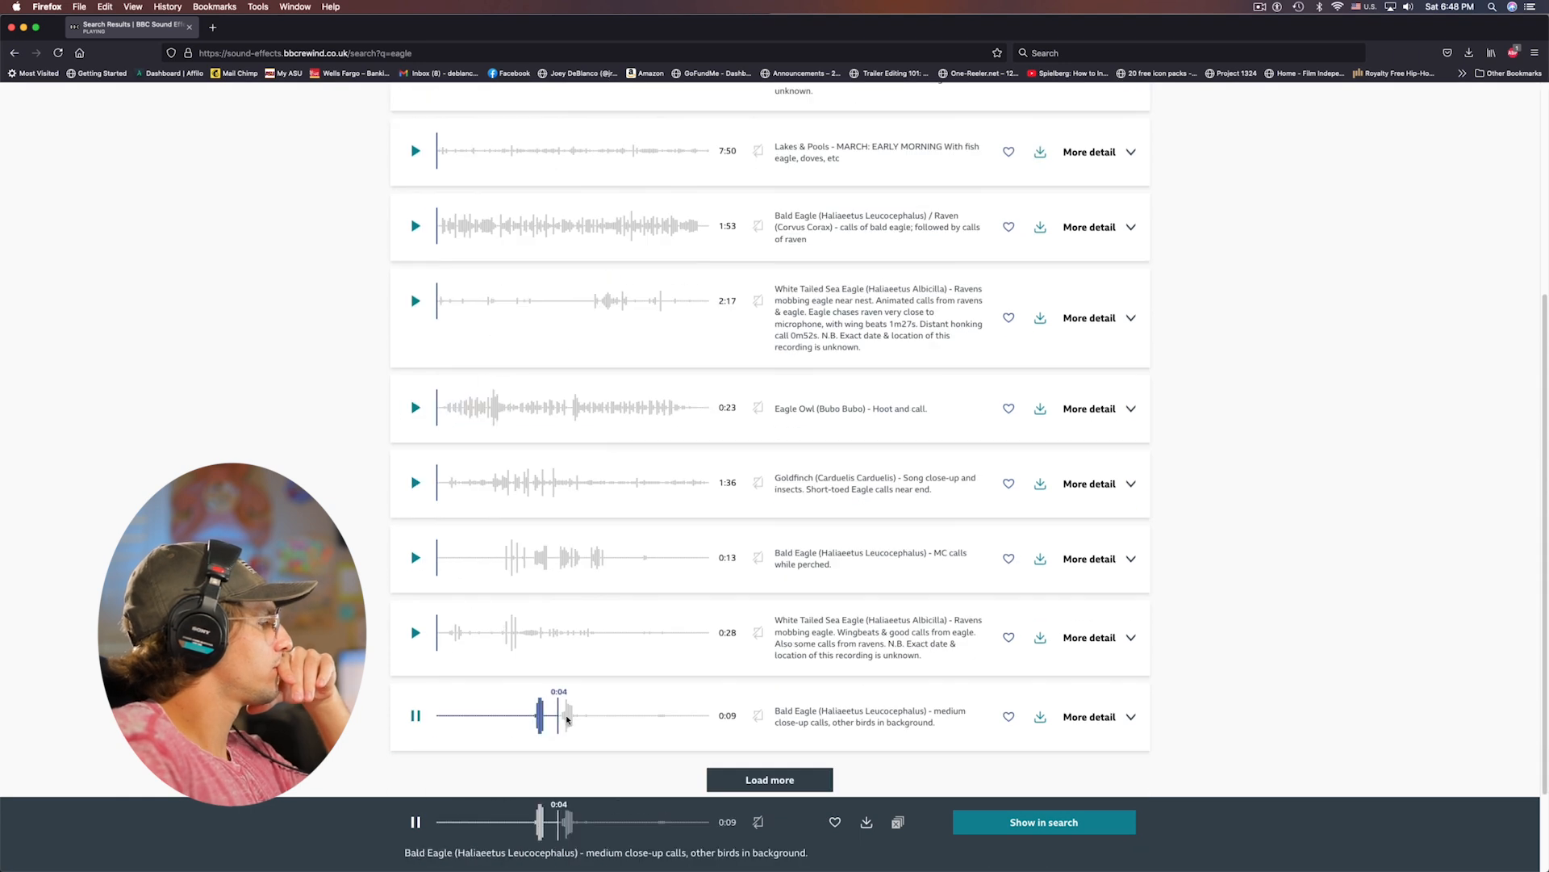
left_click(415, 715)
Search the web for "soundbible", open the SoundBible site and audition its hawk sounds, including Hawk Screech Valley
left_click(513, 52)
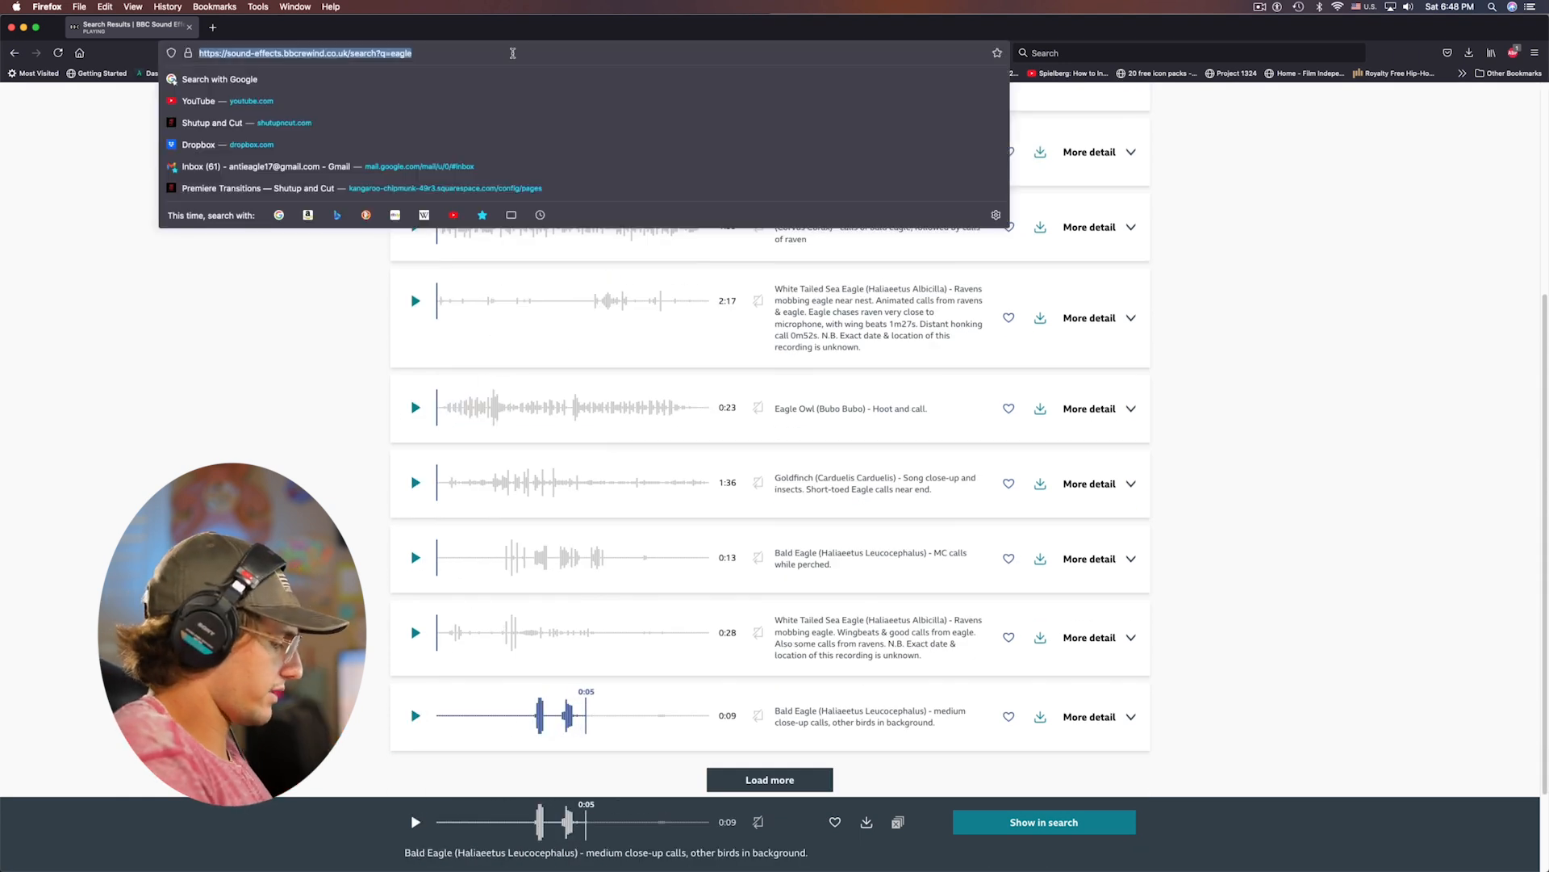
type("soundbibl")
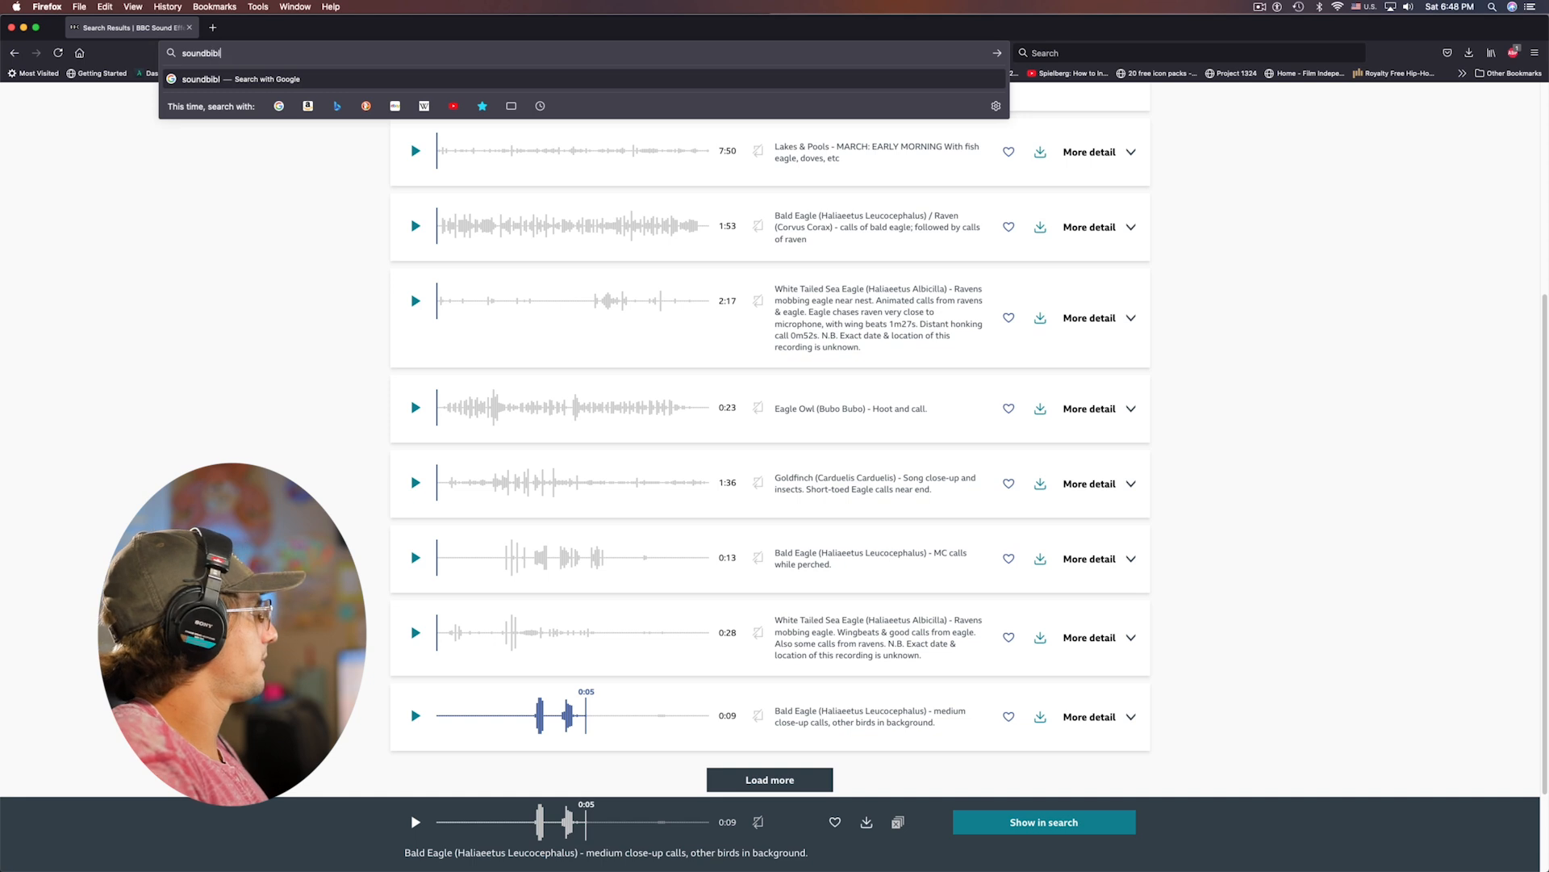
type("e")
key("Return")
left_click(214, 215)
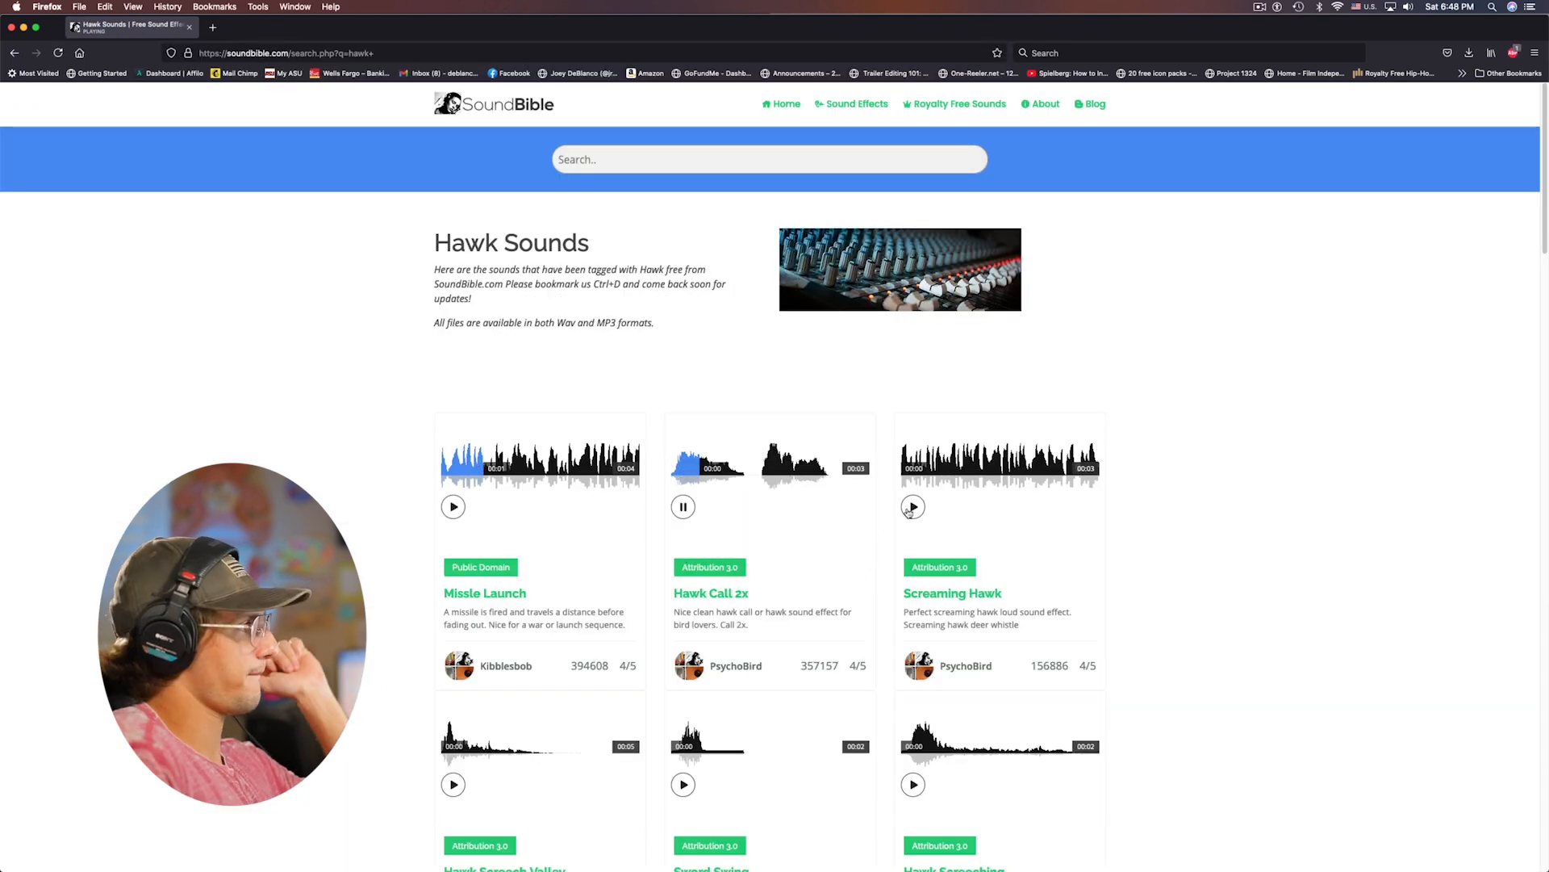
scroll(912, 507, "down", 3)
left_click(451, 411)
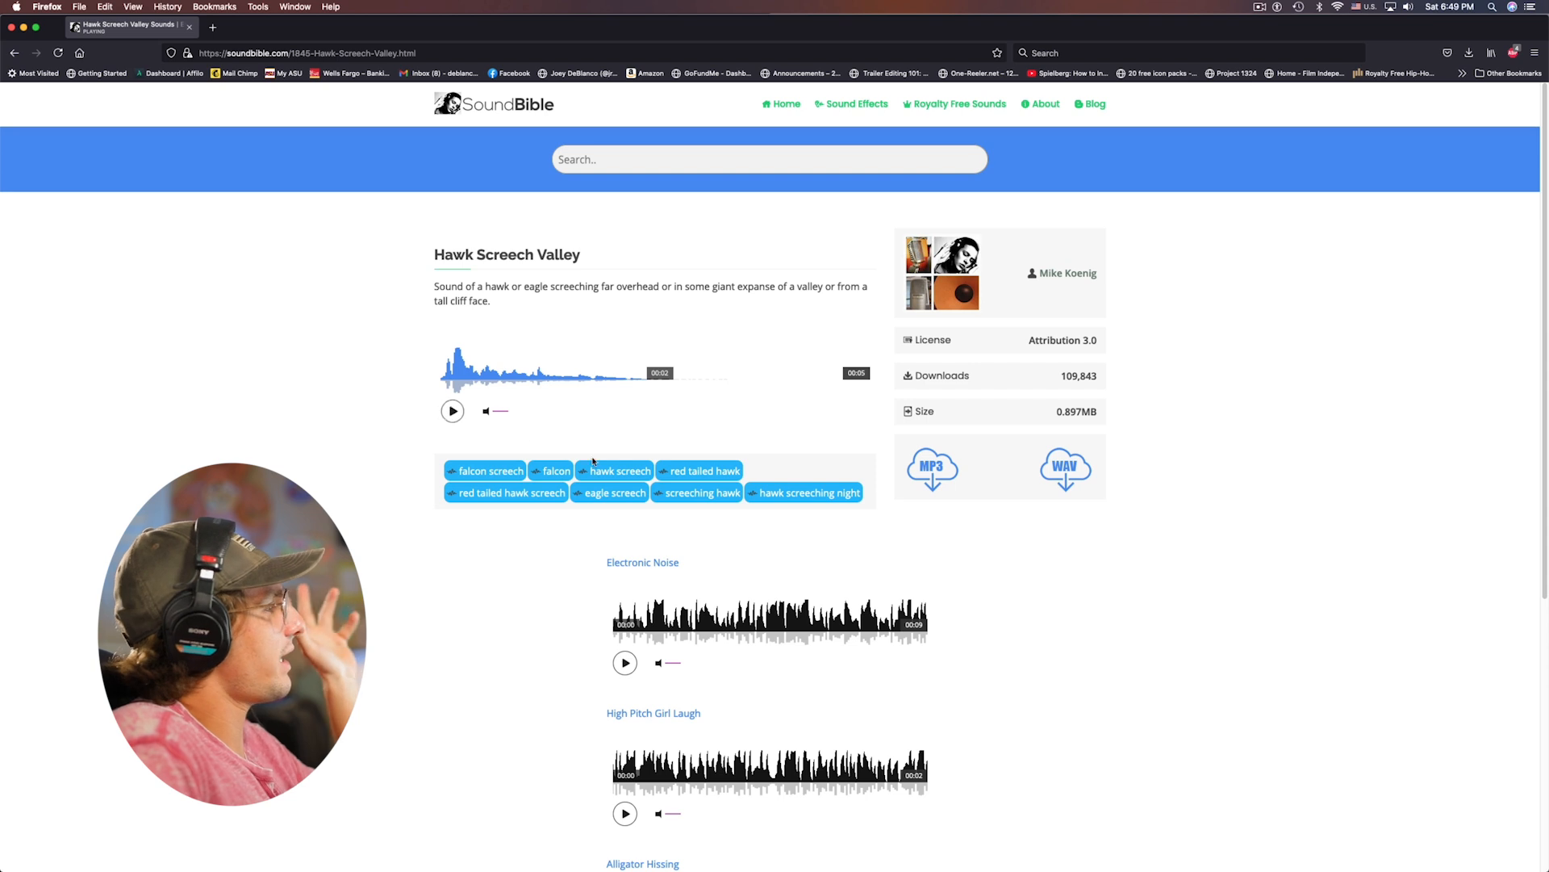
Download Hawk Screech Valley as a WAV file and move it into the Birds folder on the desktop
left_click(1045, 466)
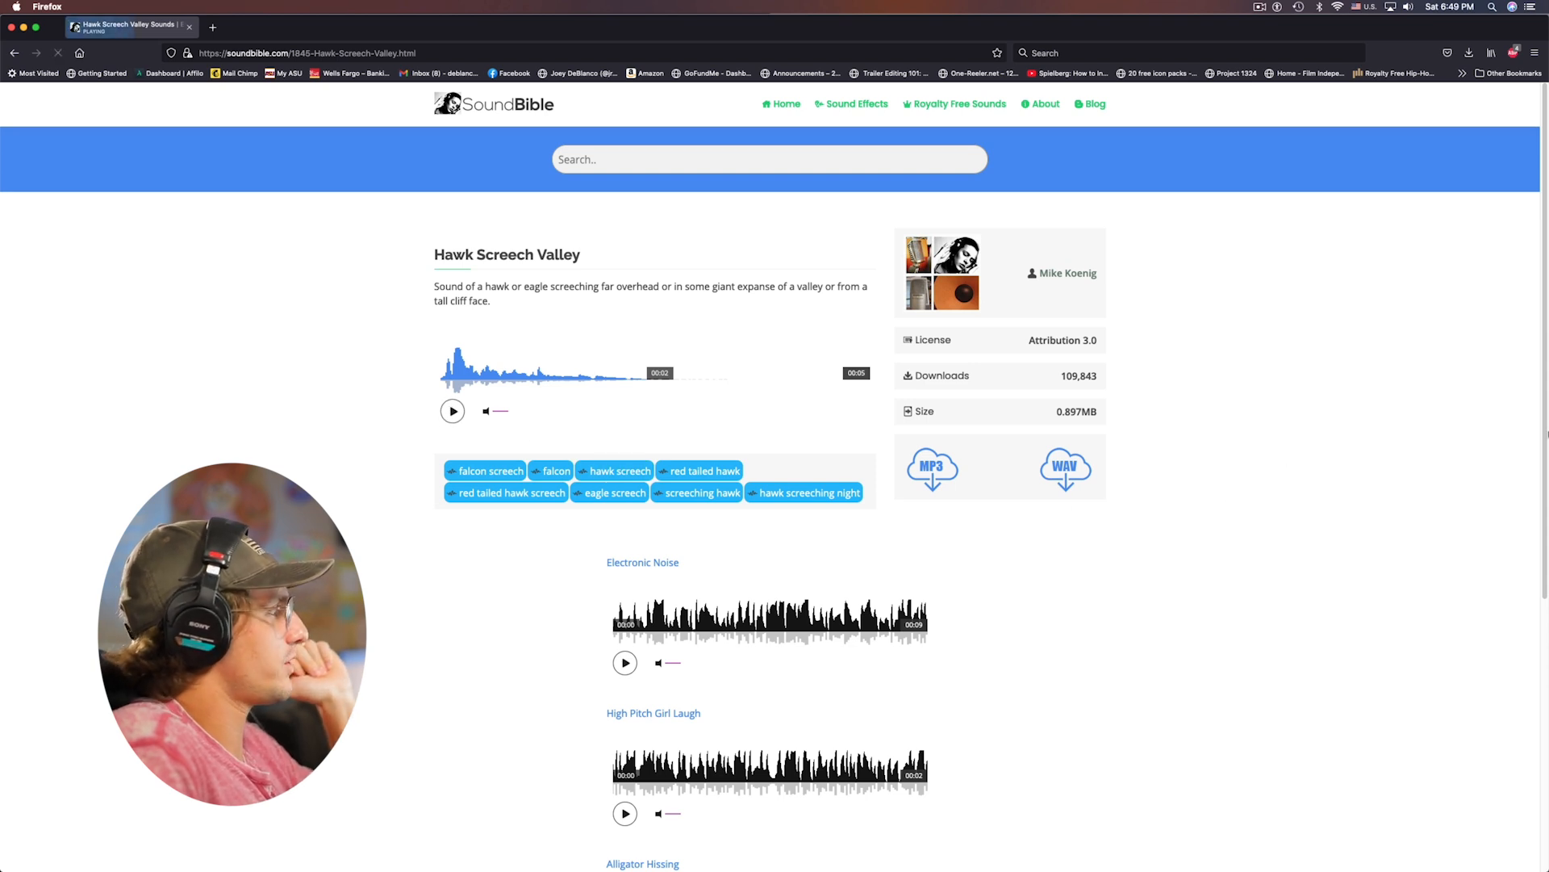
left_click(186, 199)
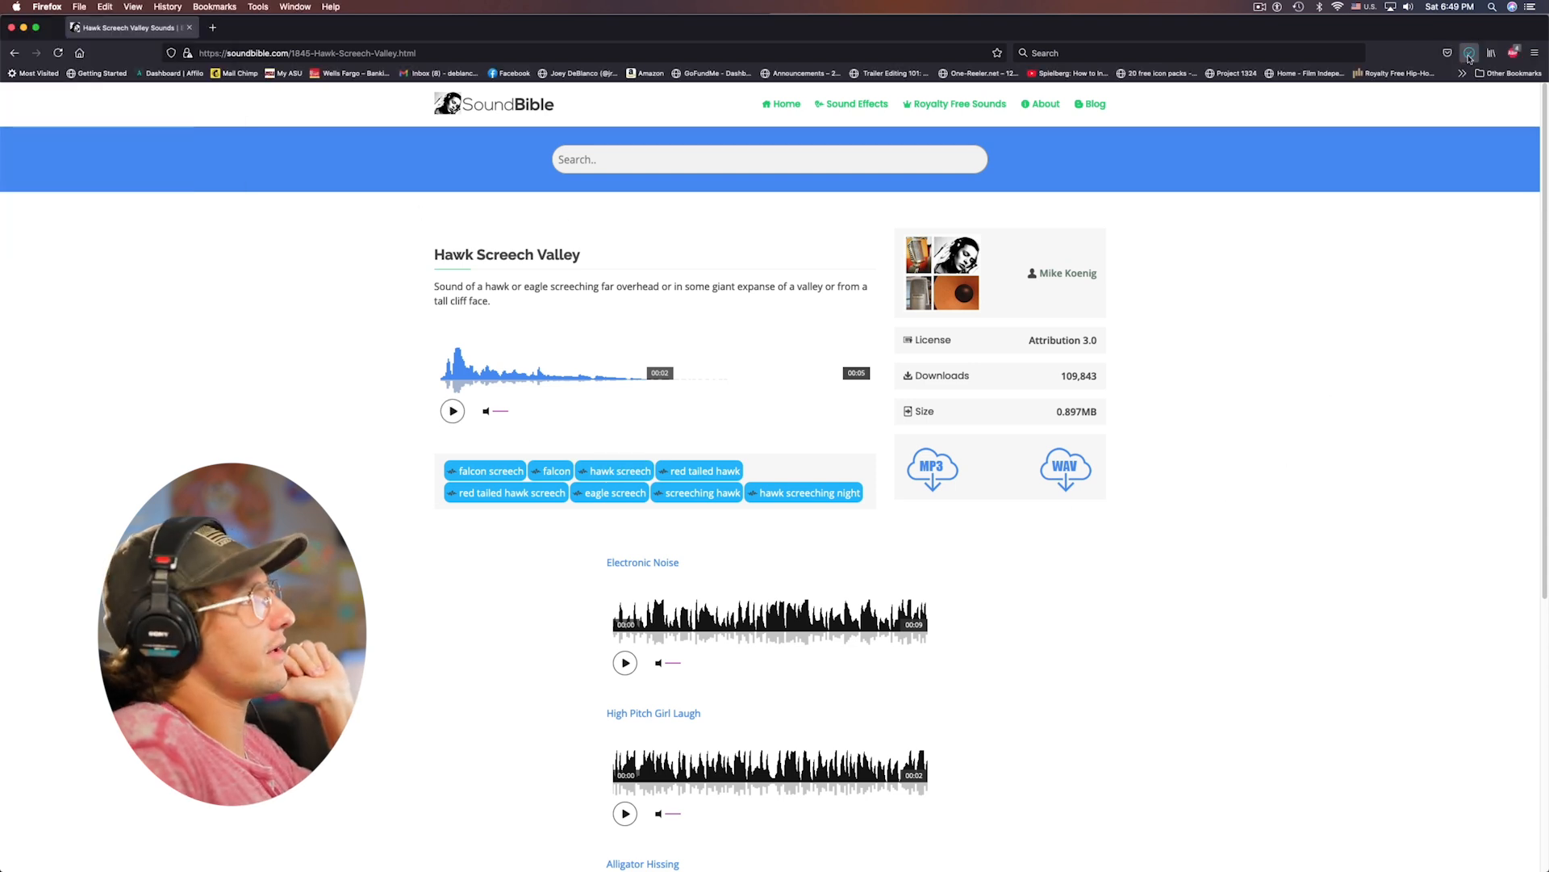
left_click_drag(1546, 229, 713, 229)
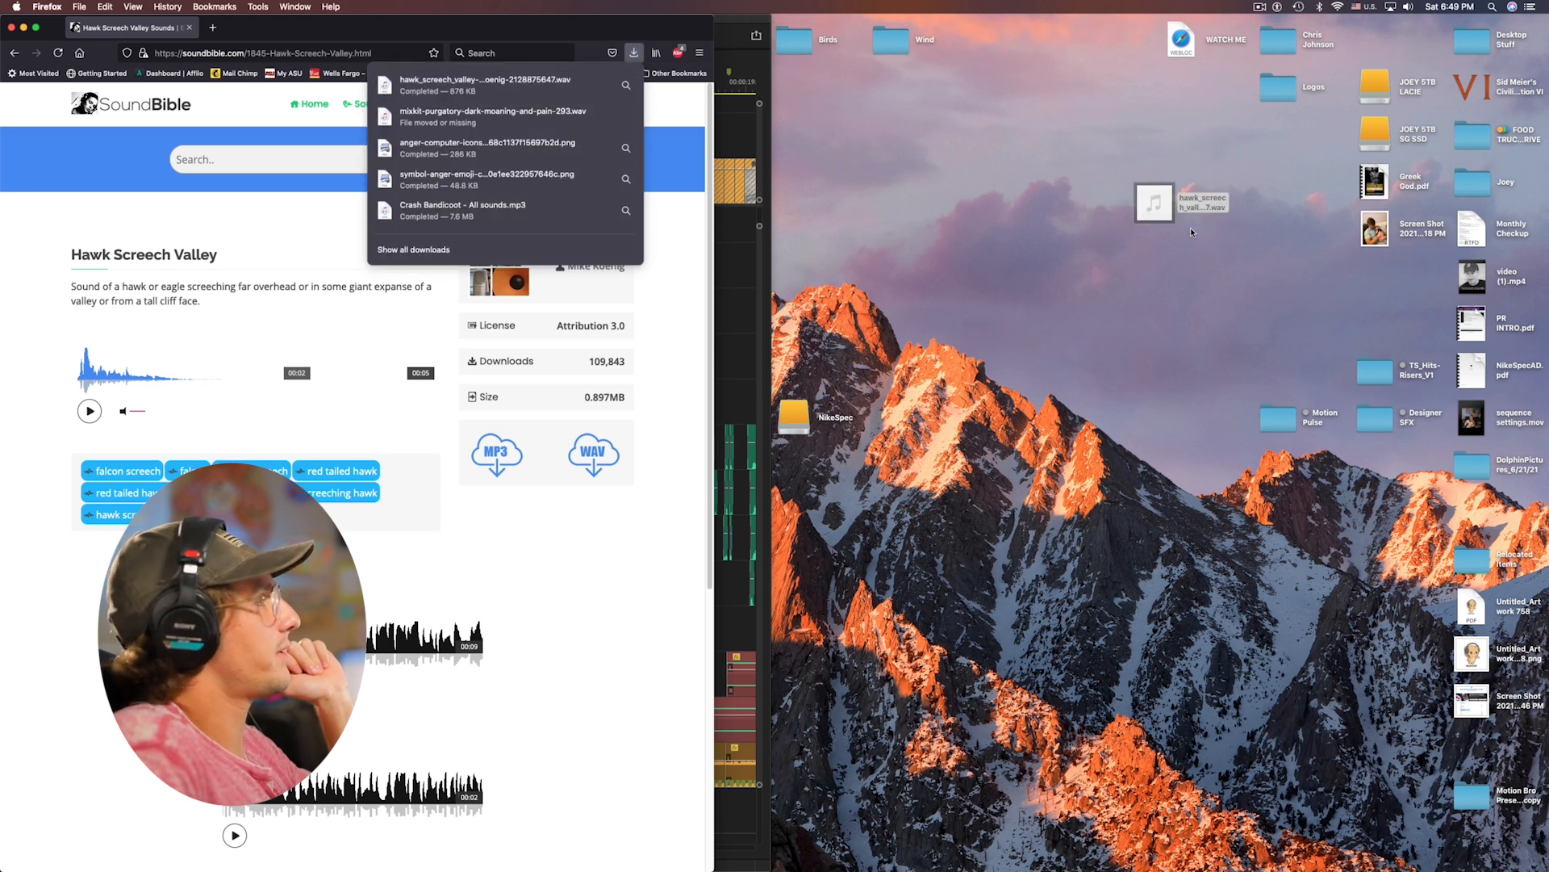
left_click_drag(1165, 219, 795, 40)
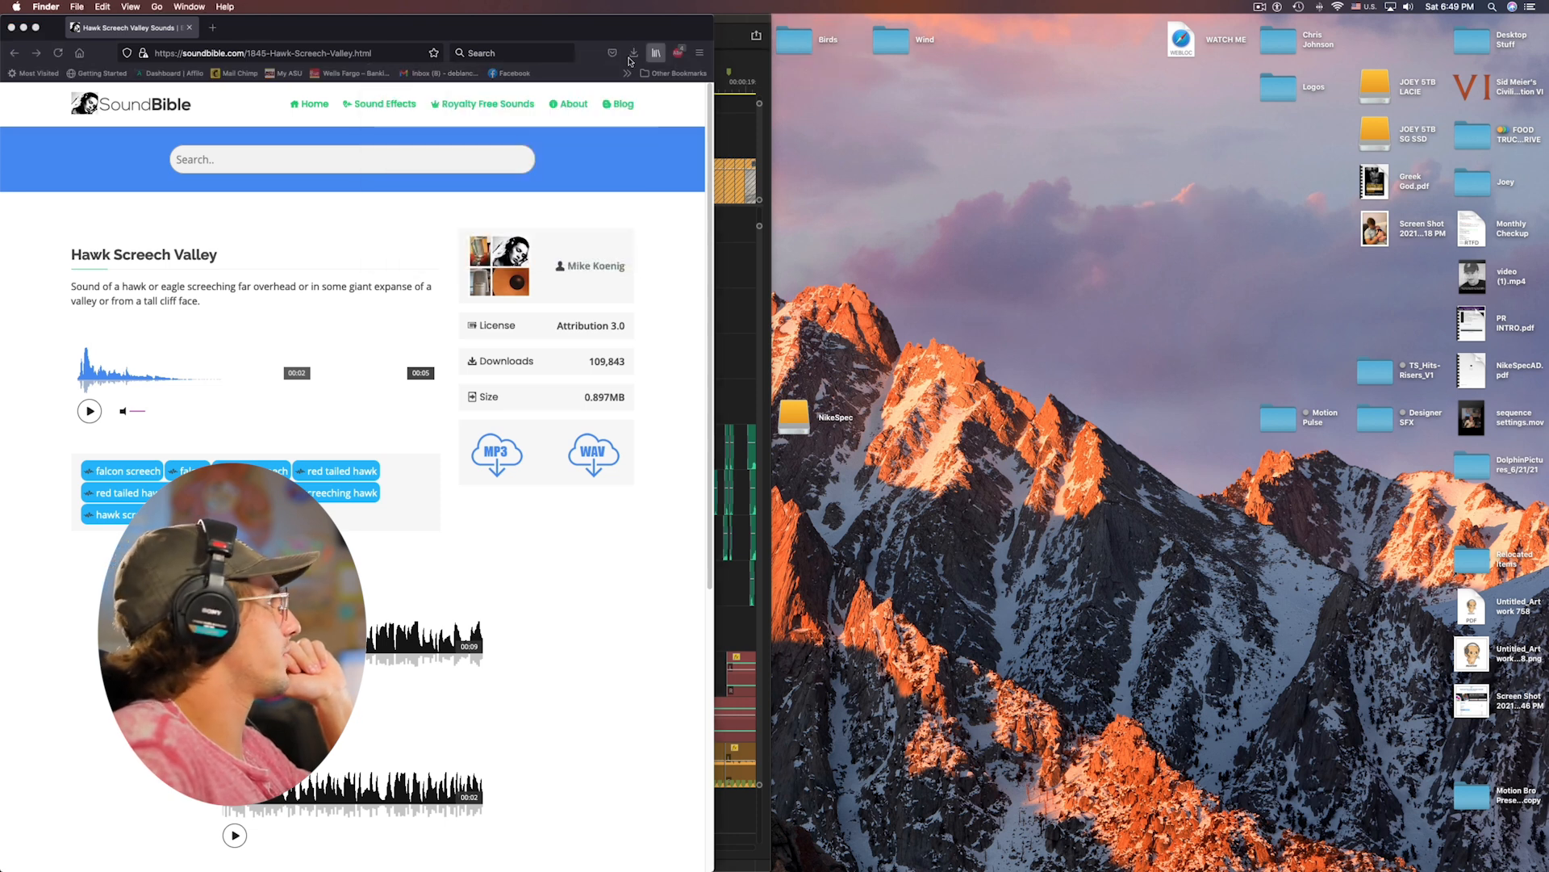
Maximize the Firefox window, go to YouTube and open the Cinematic Eagle Cry Sound Effect video
double_click(539, 35)
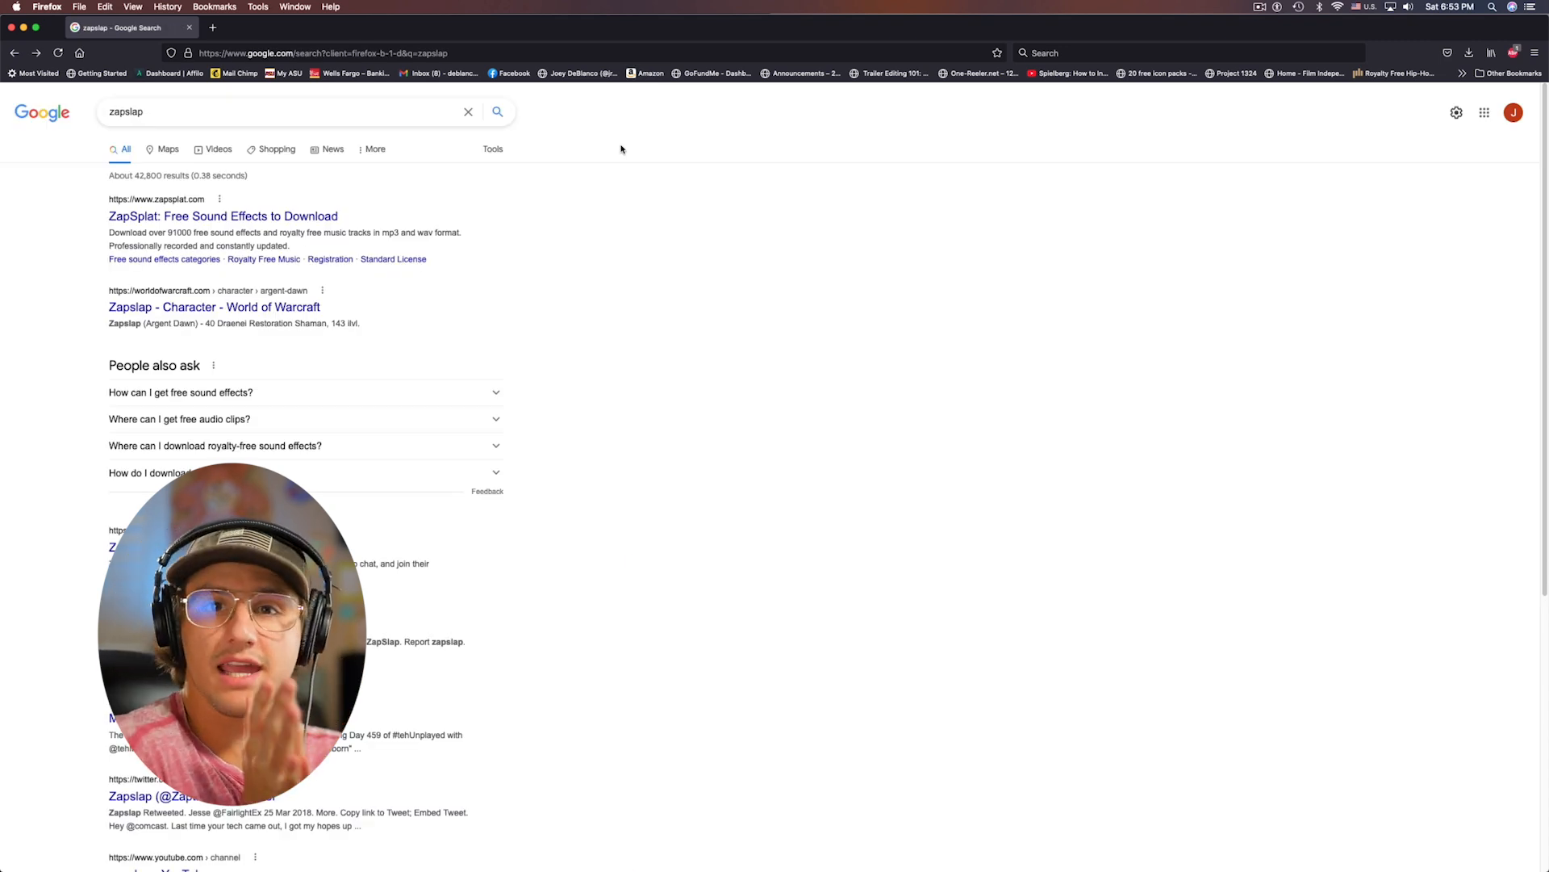
left_click_drag(169, 113, 98, 93)
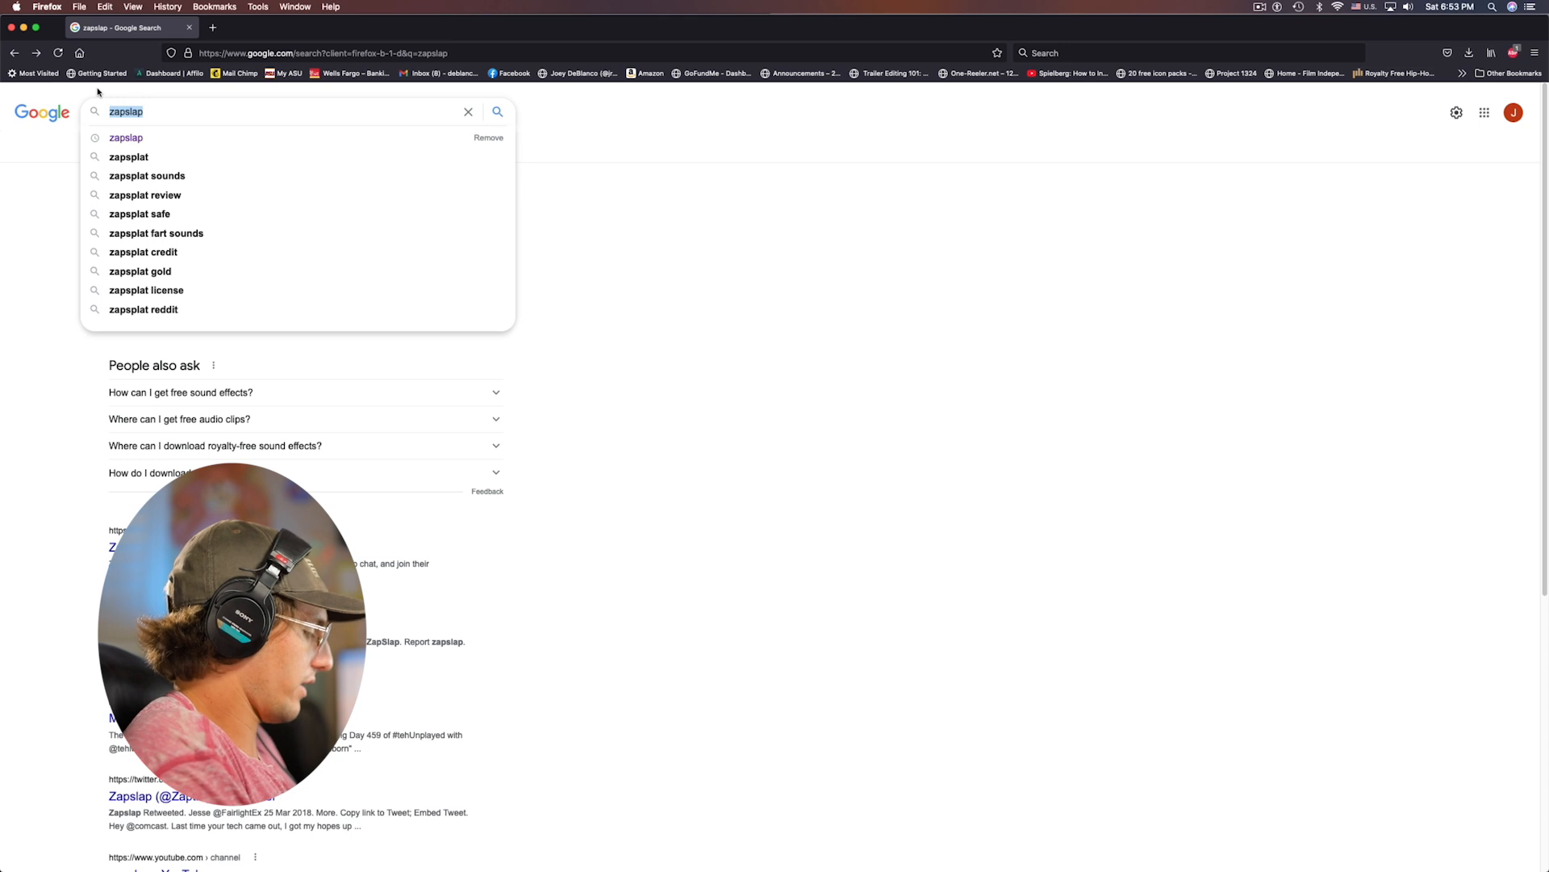
type("youtube")
key("Return")
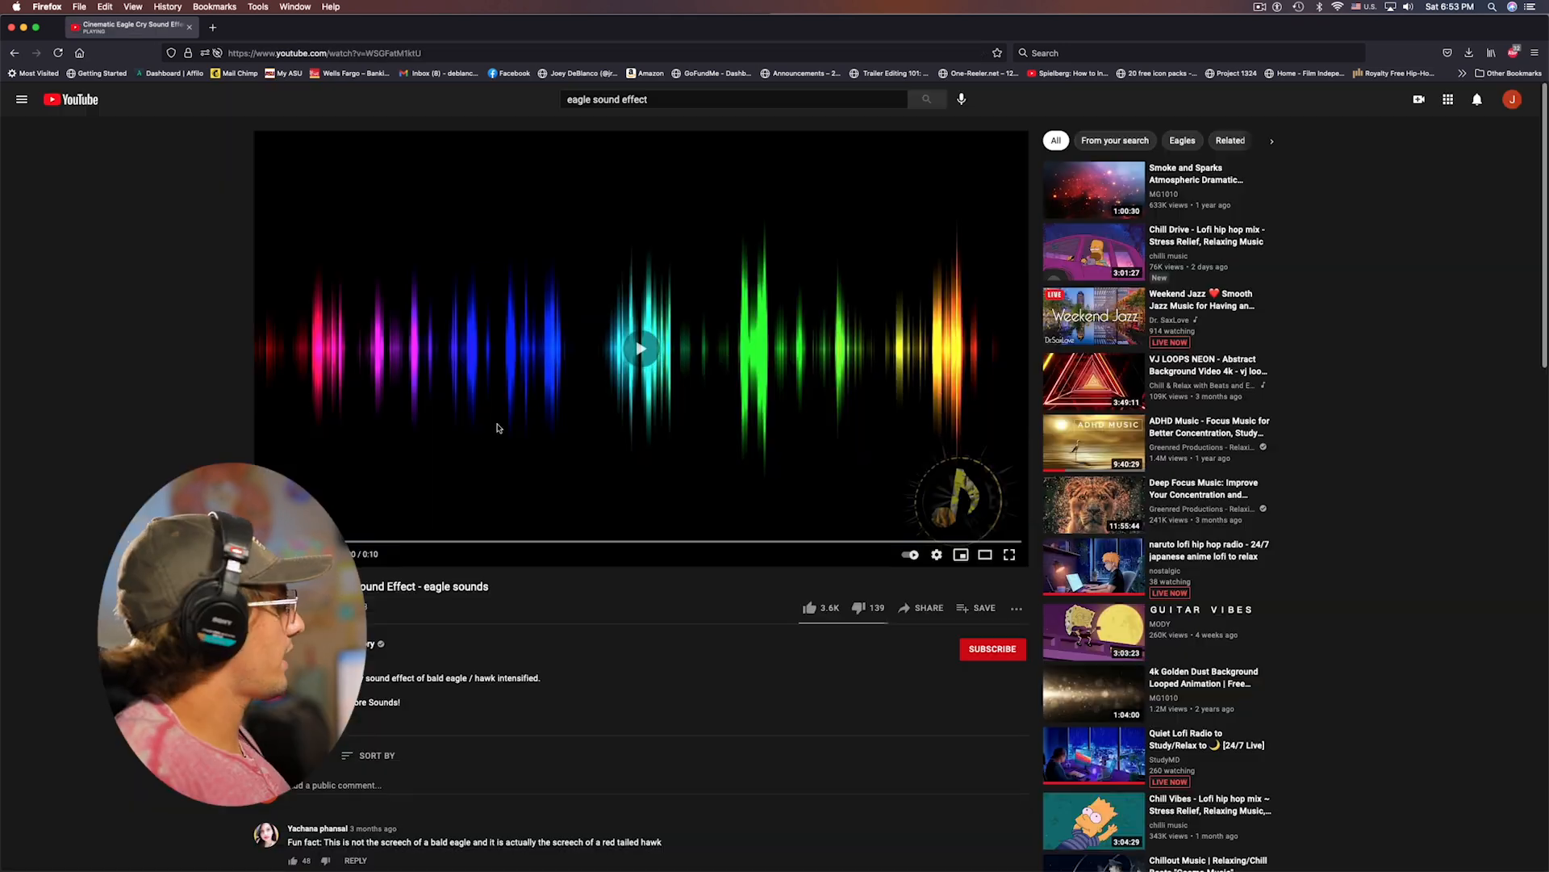
Search for "youtube mp3" in a new browser tab and open the YtMp3 converter
key("super+t")
type("youtube mp3")
key("Return")
left_click(242, 215)
Convert the Cinematic Eagle Cry video to MP3 using its copied YouTube URL and download the file
key("ctrl+shift+Tab")
left_click(298, 54)
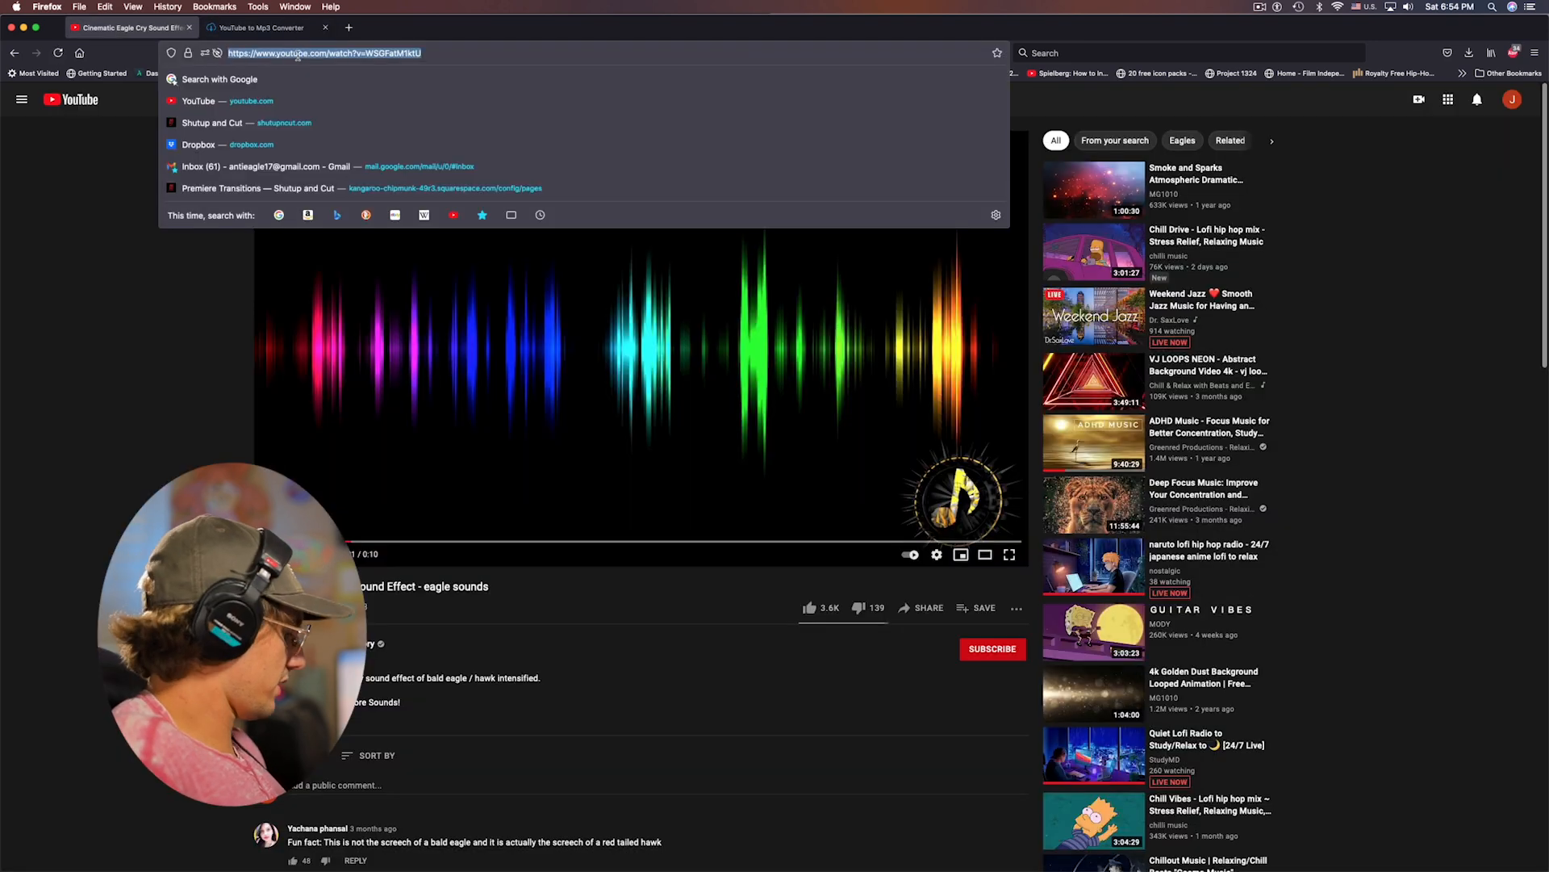
key("ctrl+Tab")
key("cmd+v")
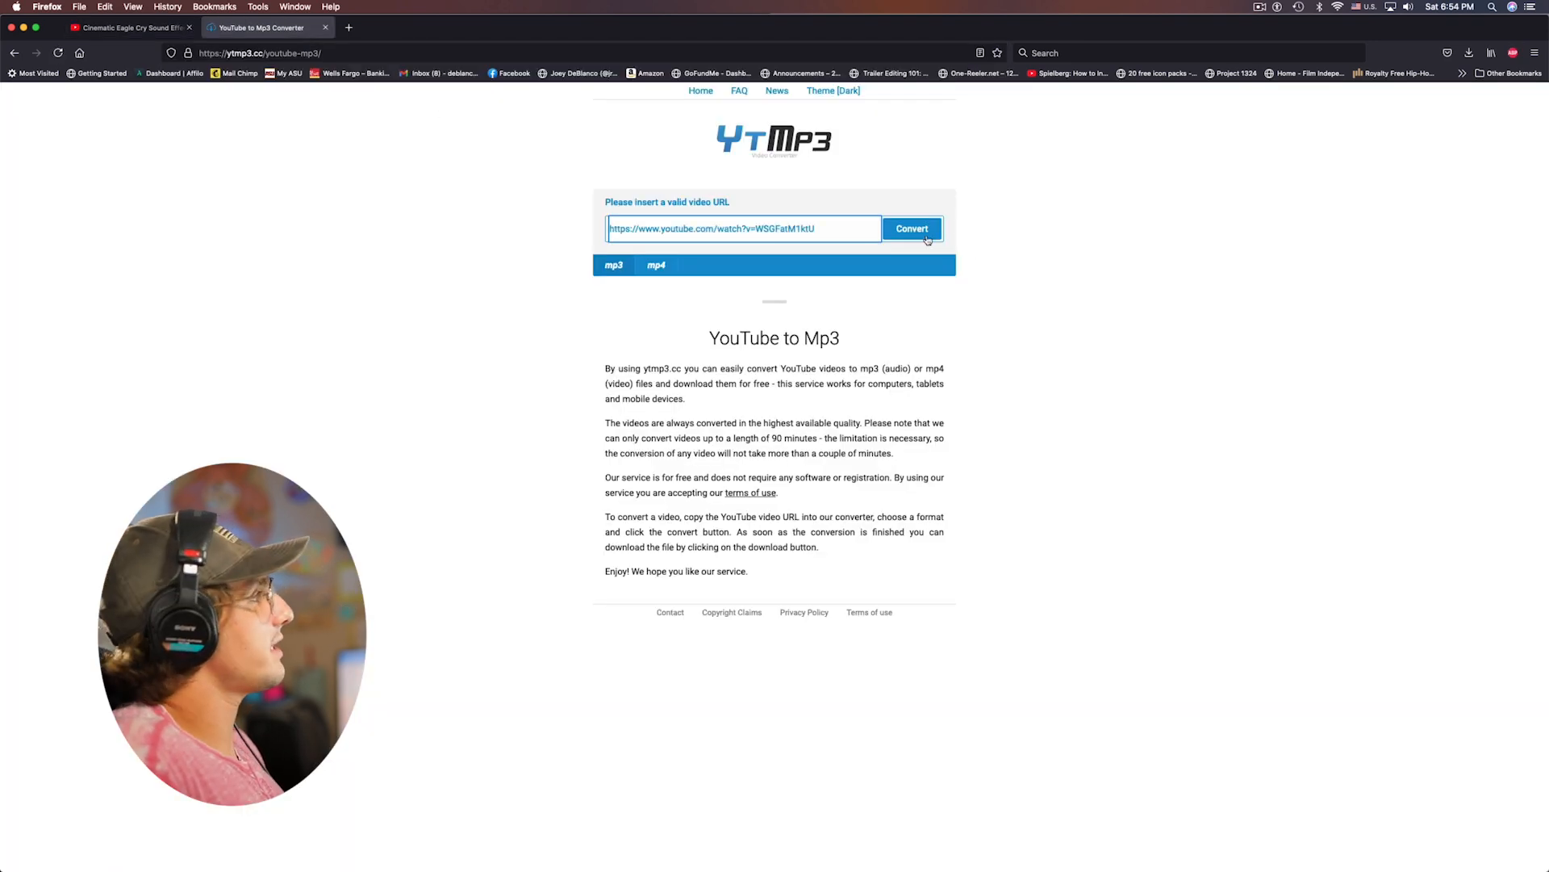
left_click(924, 233)
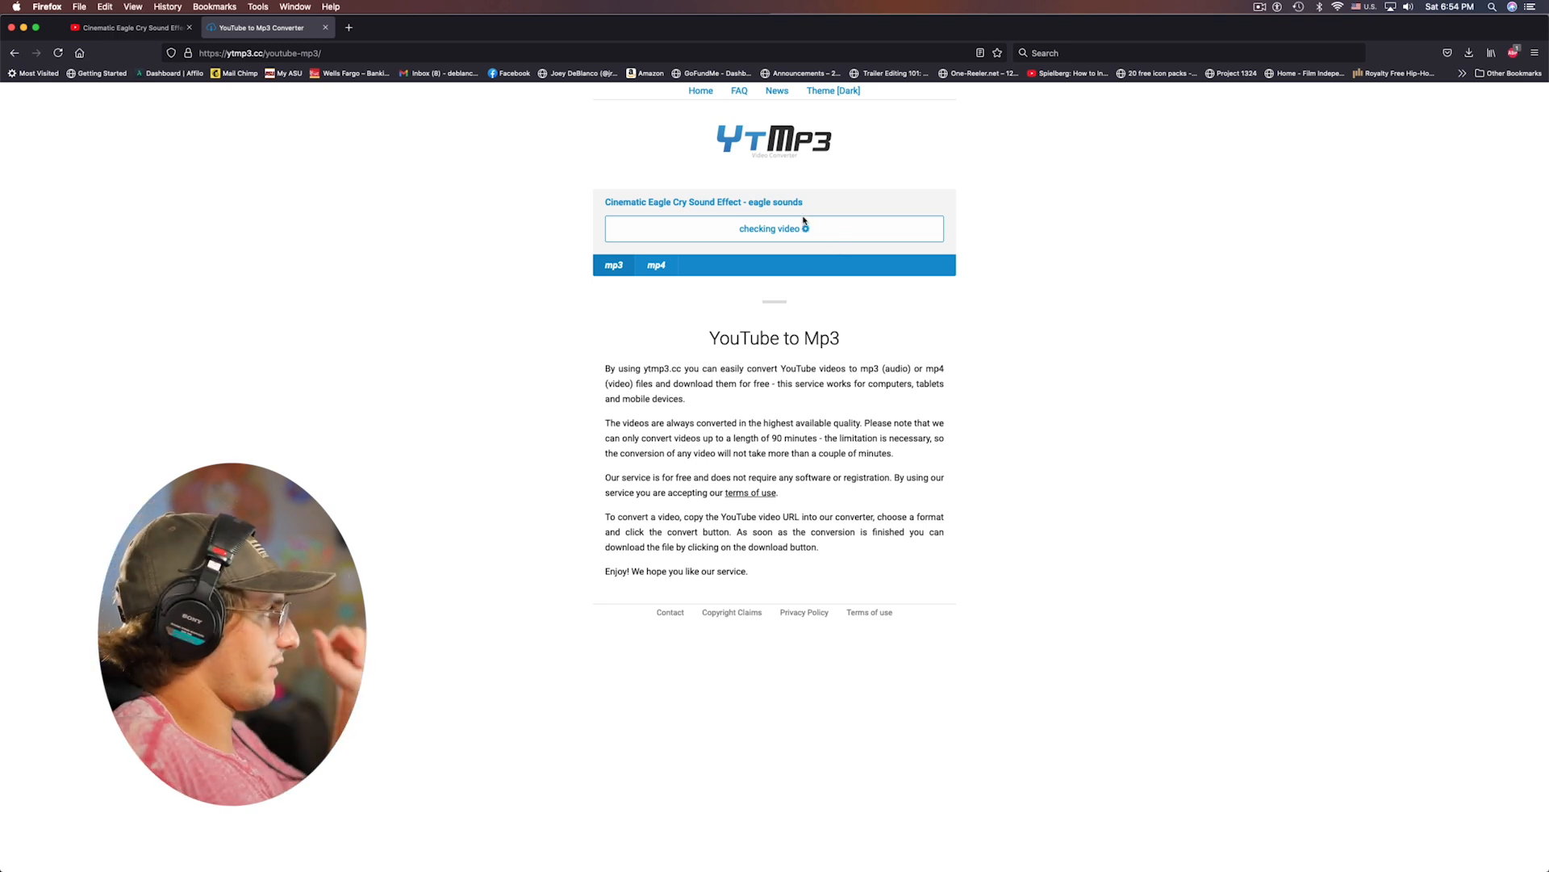
left_click(724, 231)
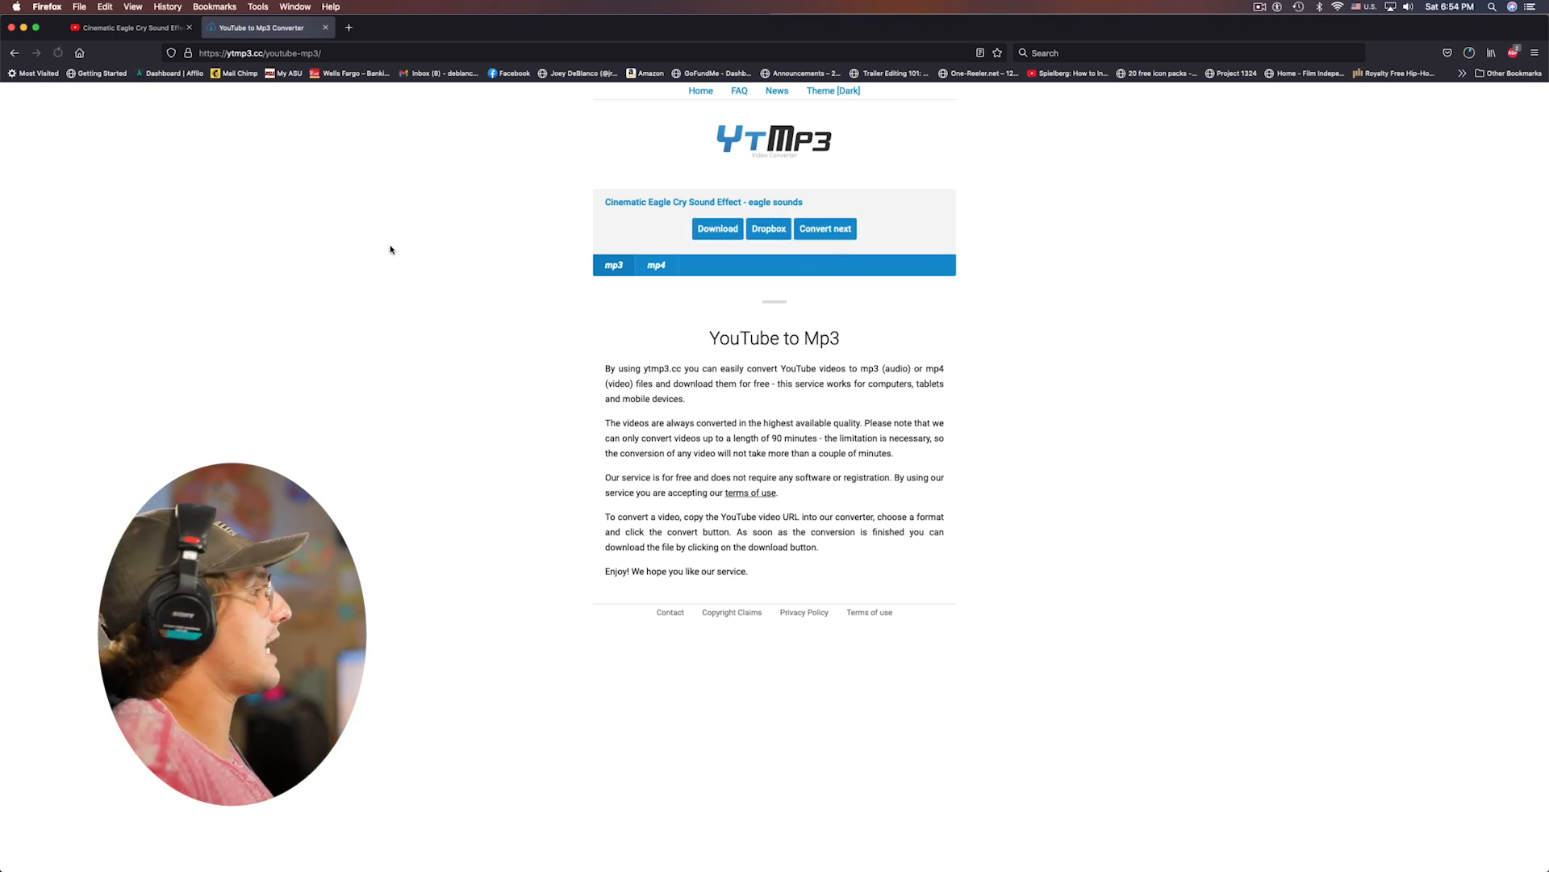
Move the downloaded Cinematic Eagle MP3 onto the desktop and preview its sound
left_click(1469, 52)
left_click(1470, 52)
left_click_drag(1323, 27, 130, 28)
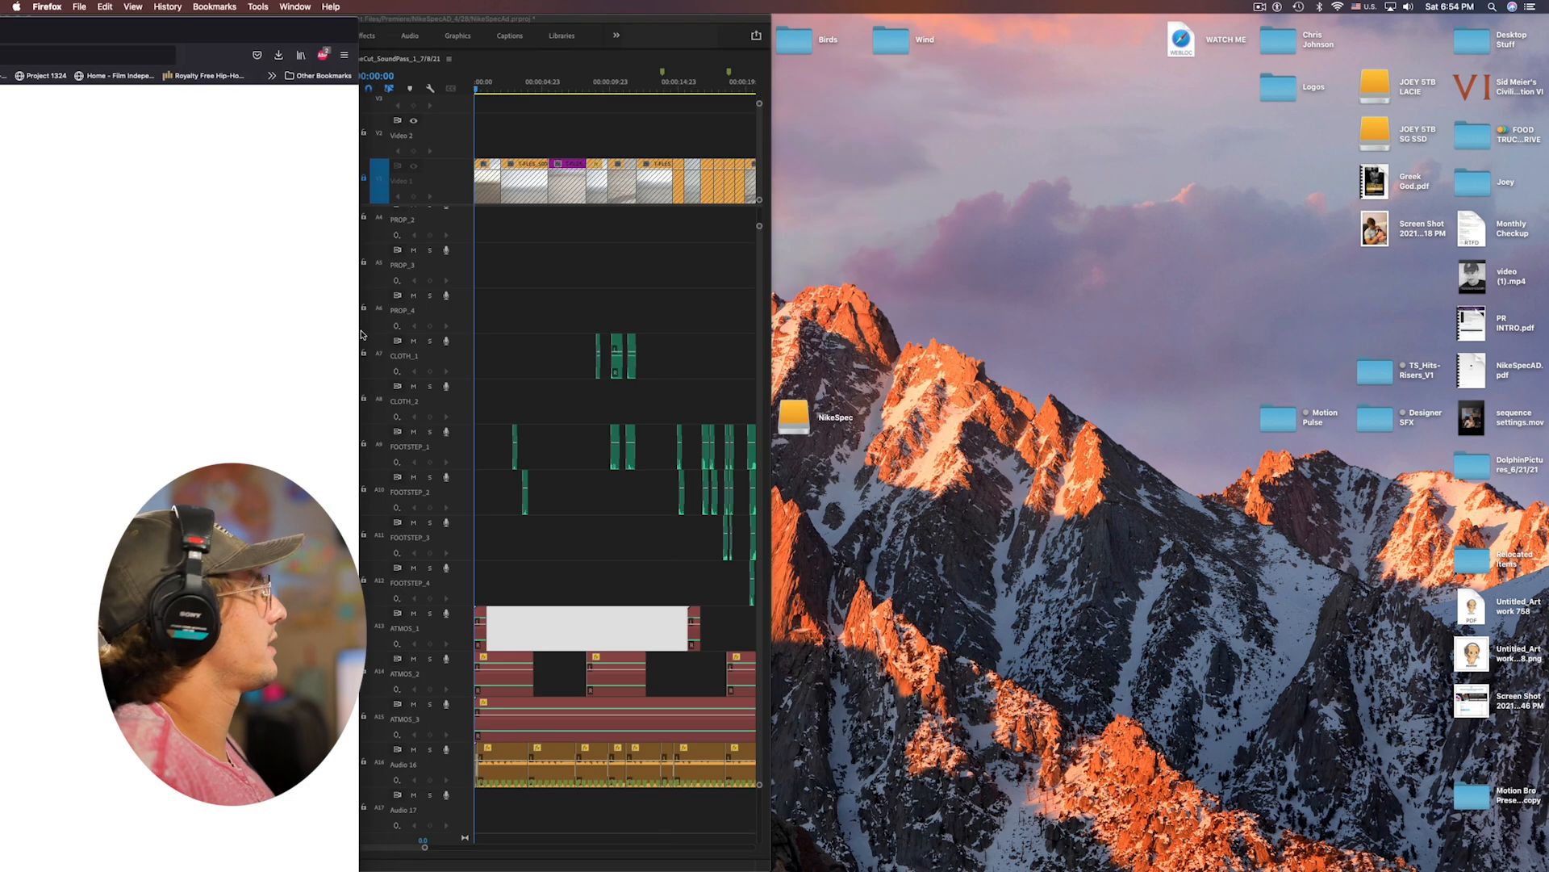
left_click_drag(586, 83, 1080, 223)
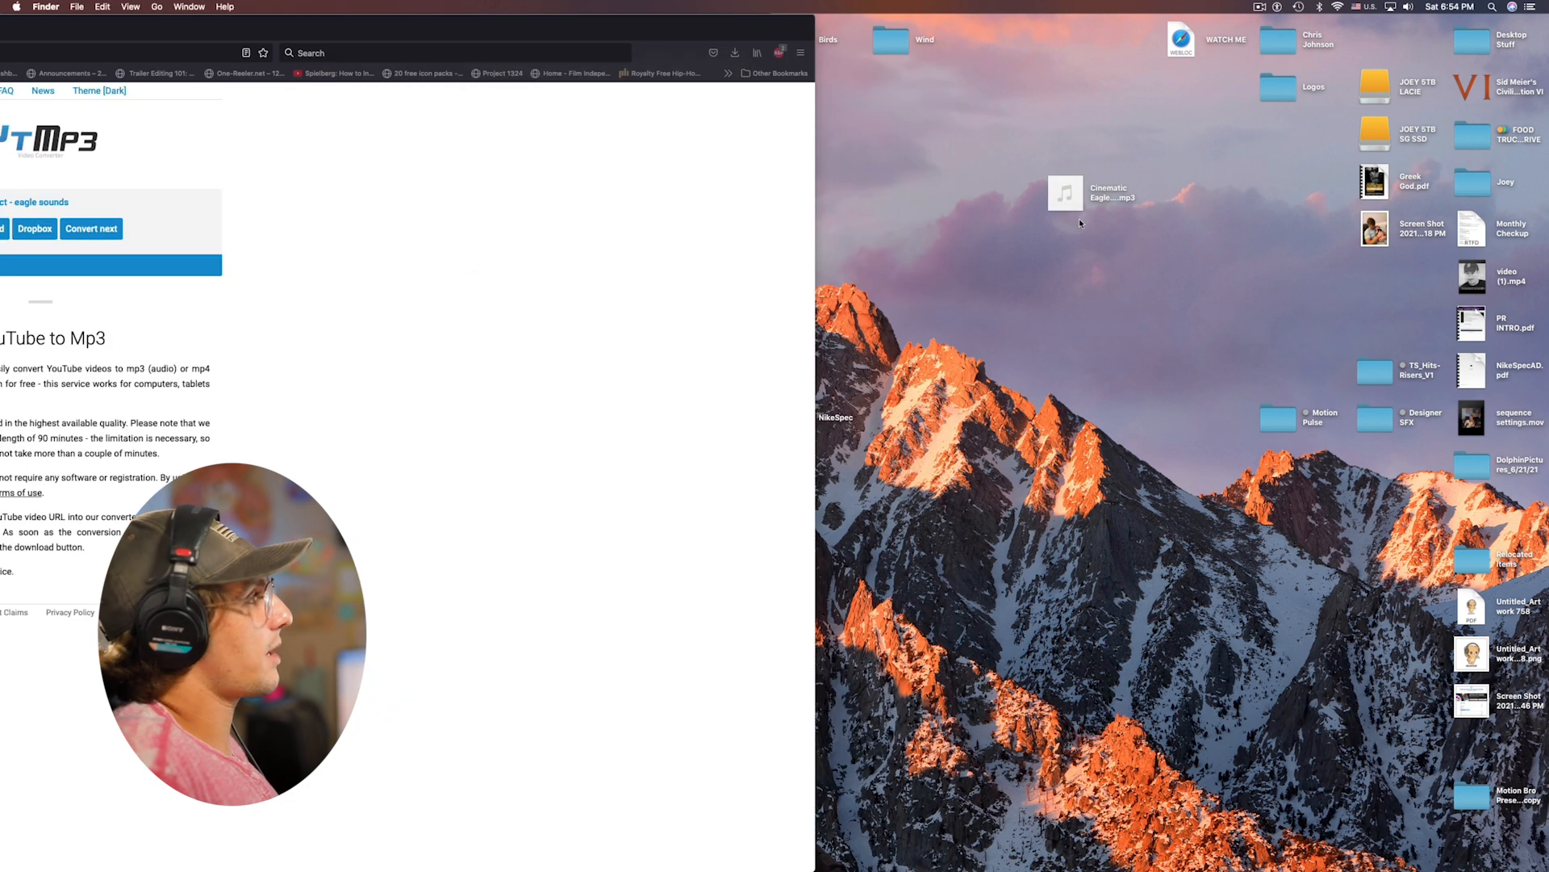
left_click(1066, 196)
key("space")
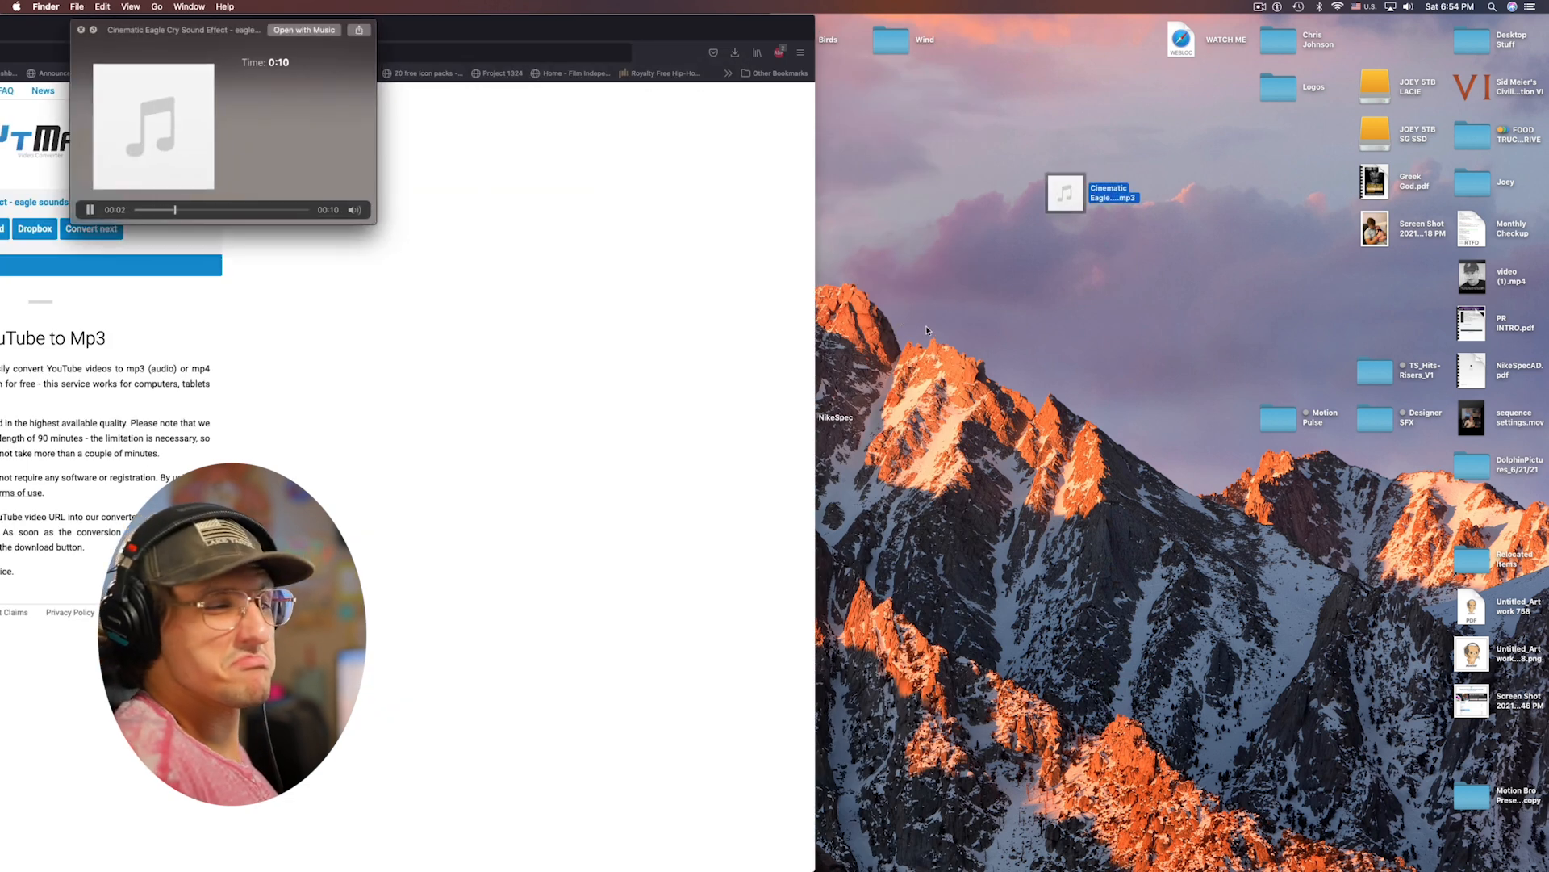
left_click(953, 315)
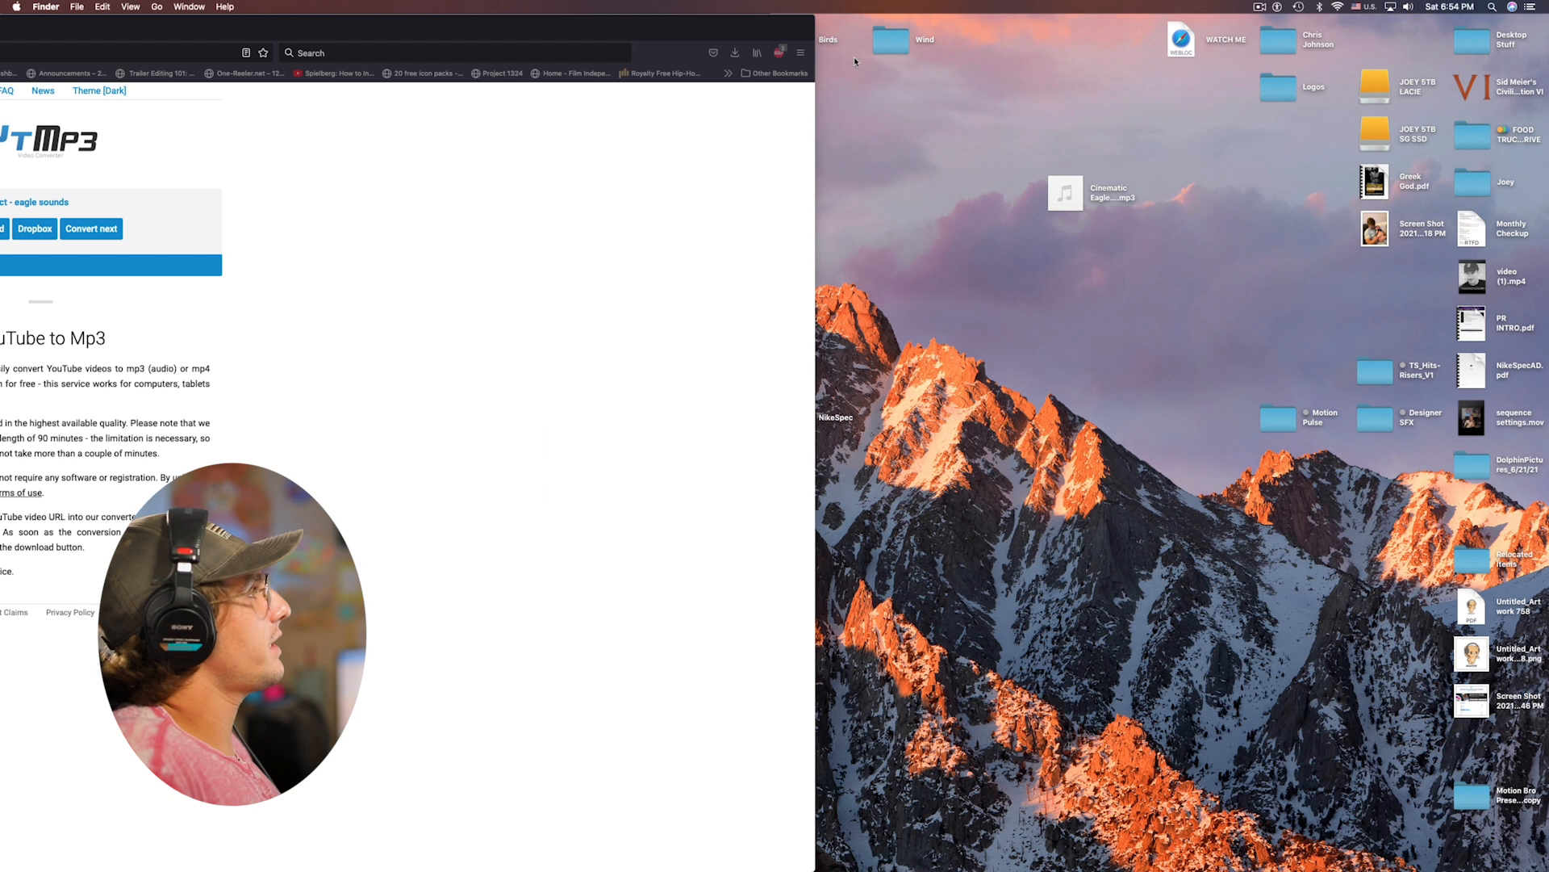
Move the Birds folder clear of the browser, file the Cinematic Eagle MP3 in it and open the folder
left_click_drag(838, 44, 937, 130)
left_click_drag(1072, 189, 890, 133)
double_click(906, 138)
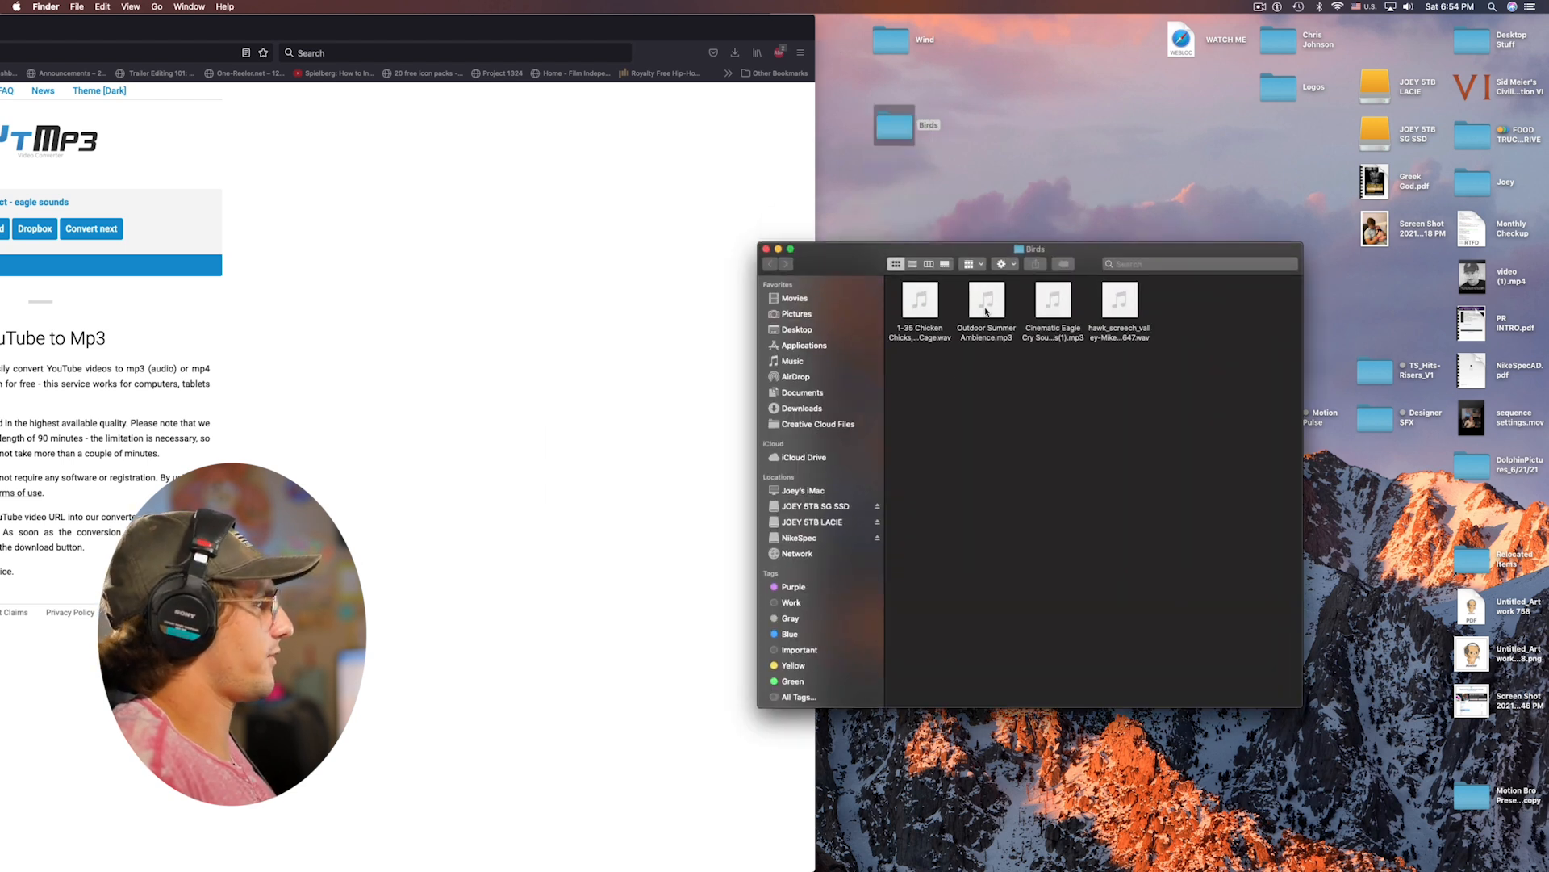
Audition the eagle recording in the Birds folder, select the hawk recording and return to the YouTube eagle video in the maximized browser
left_click(957, 329)
key("Right")
key("space")
key("Right")
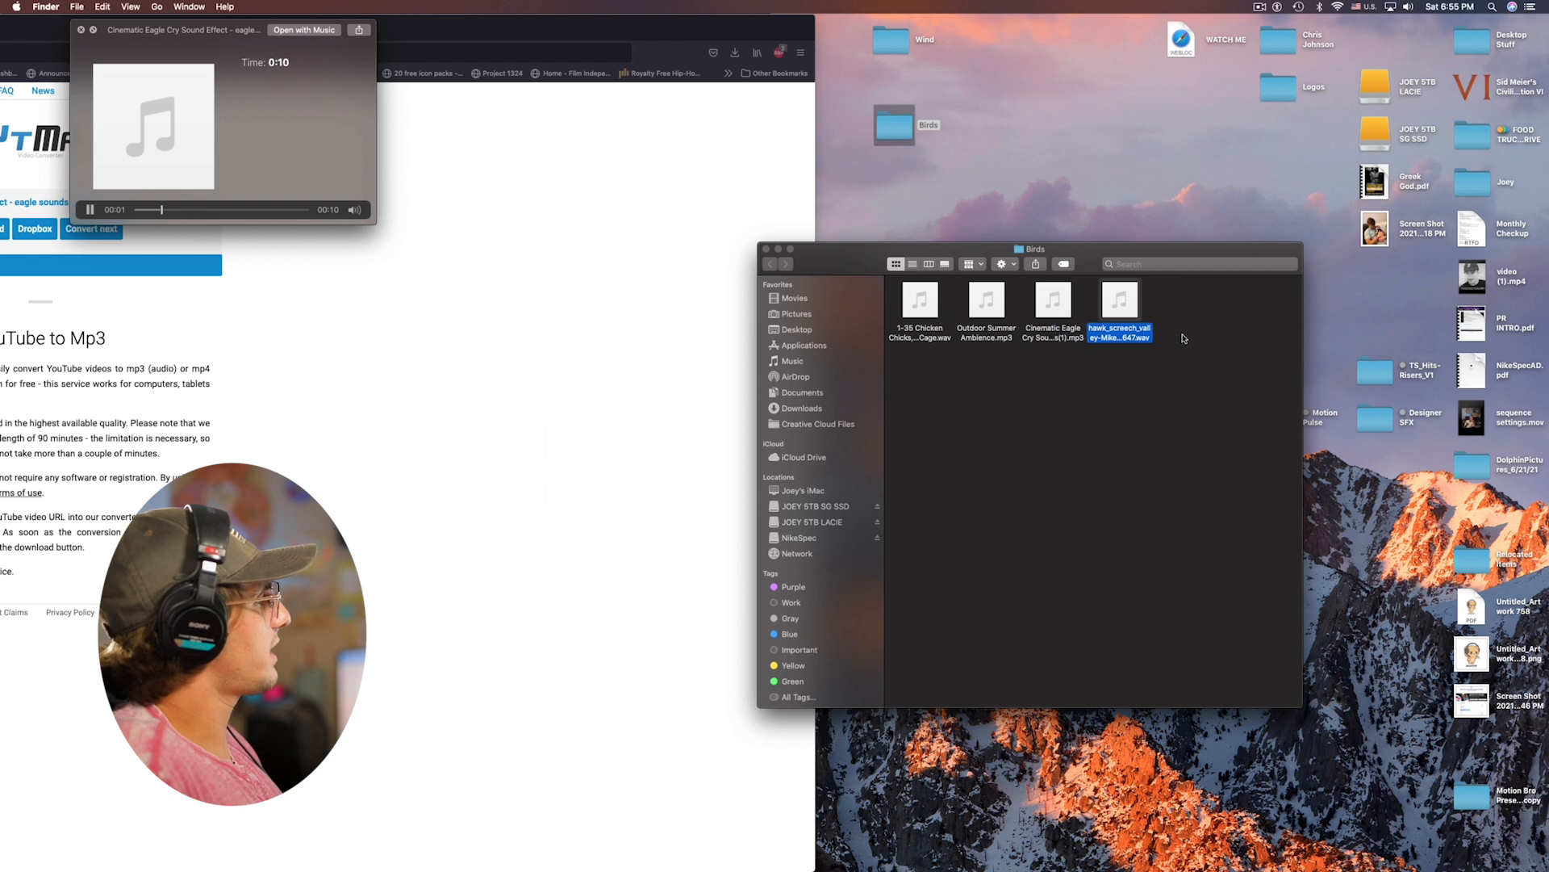
key("space")
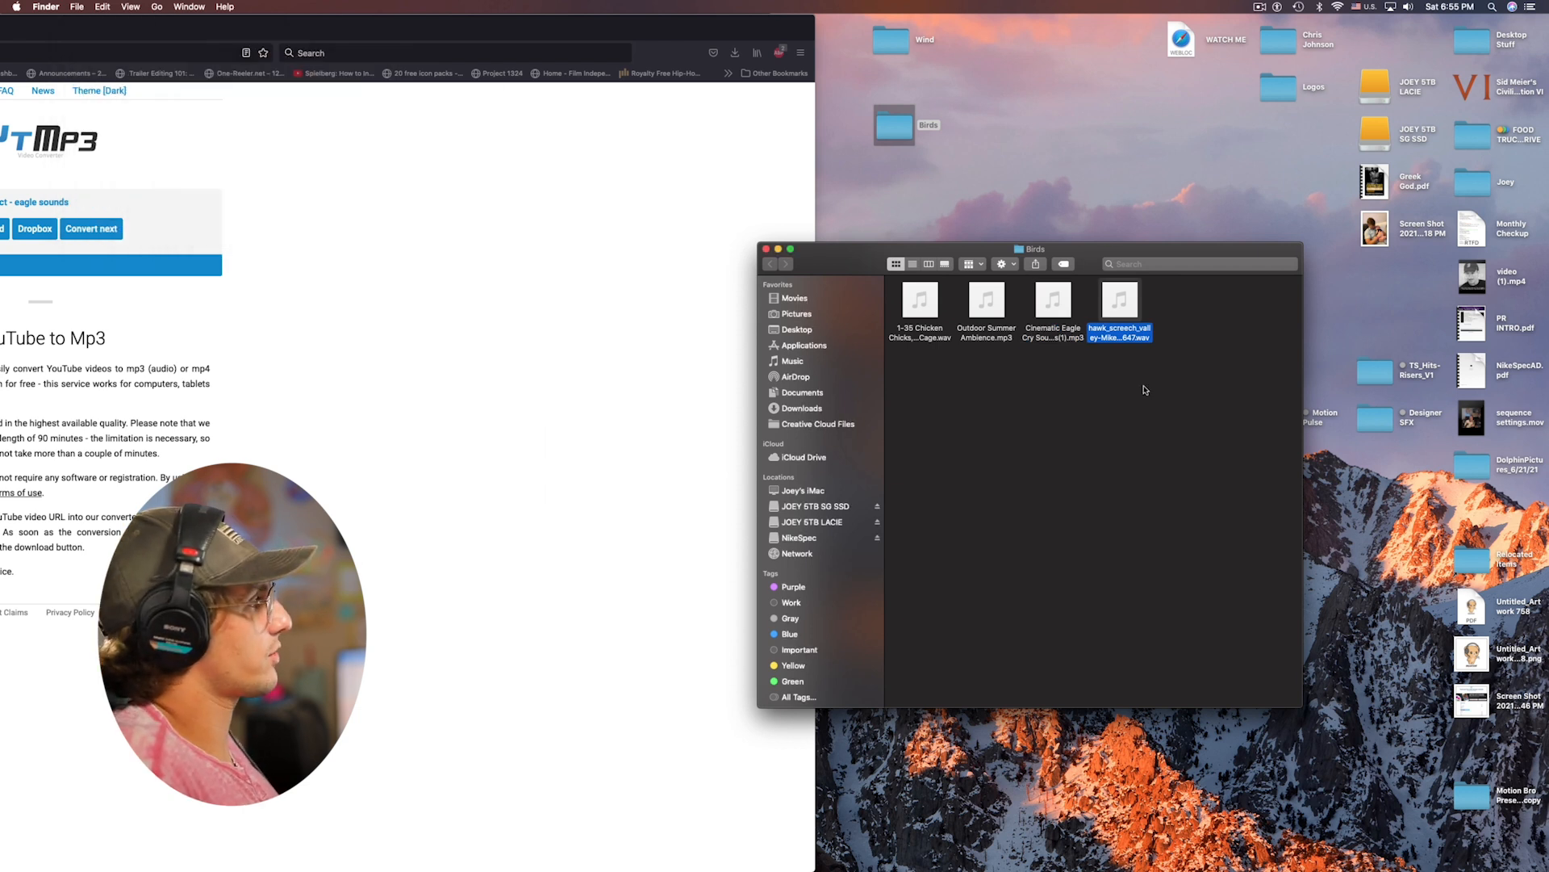
left_click(1145, 391)
double_click(654, 34)
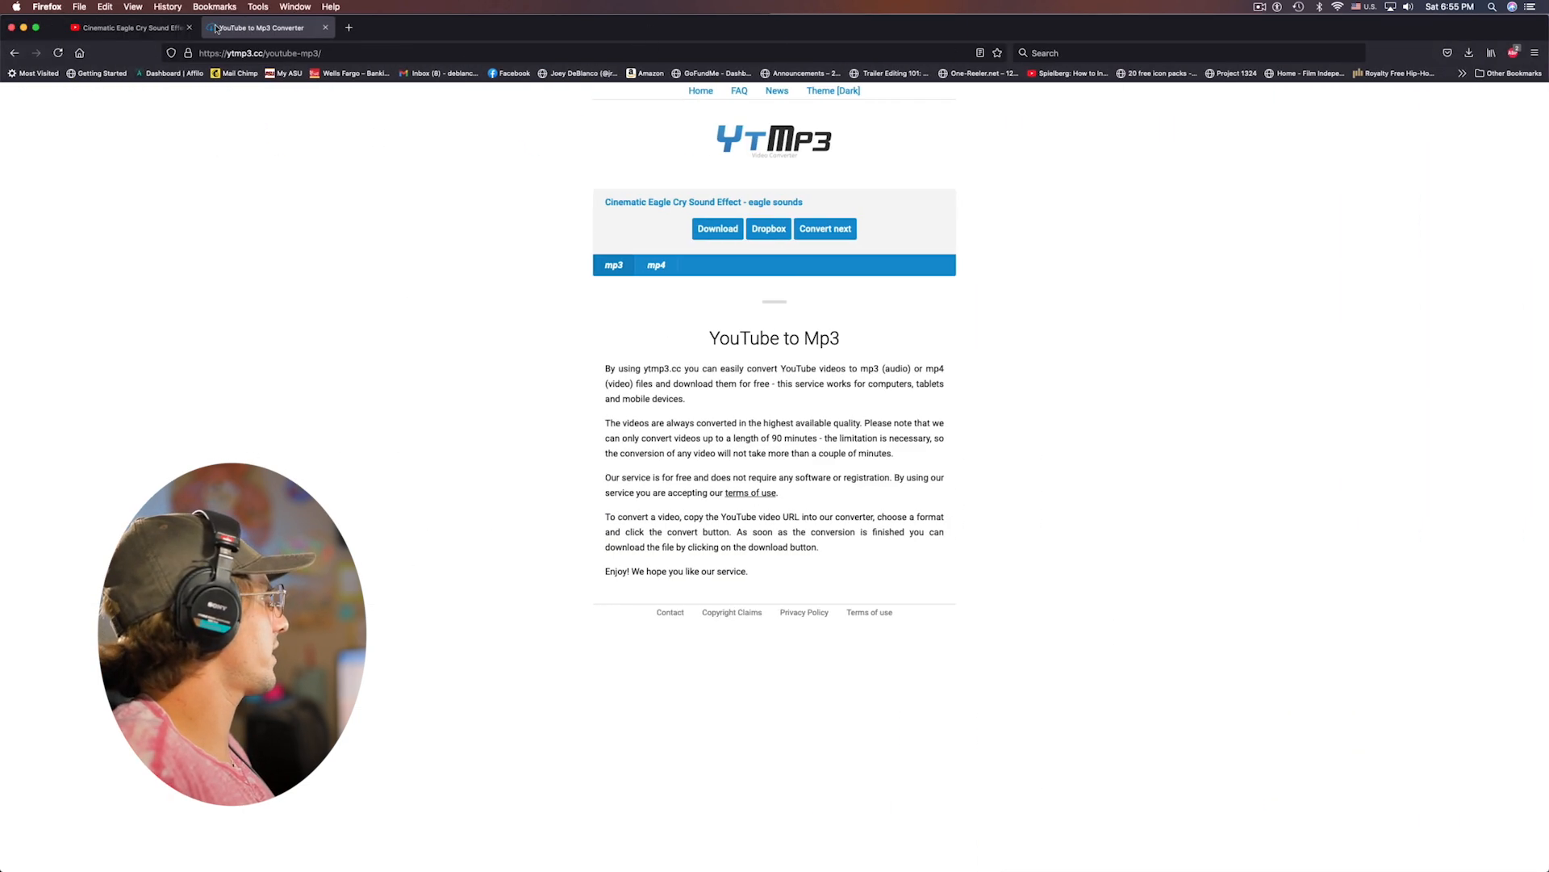
left_click(130, 28)
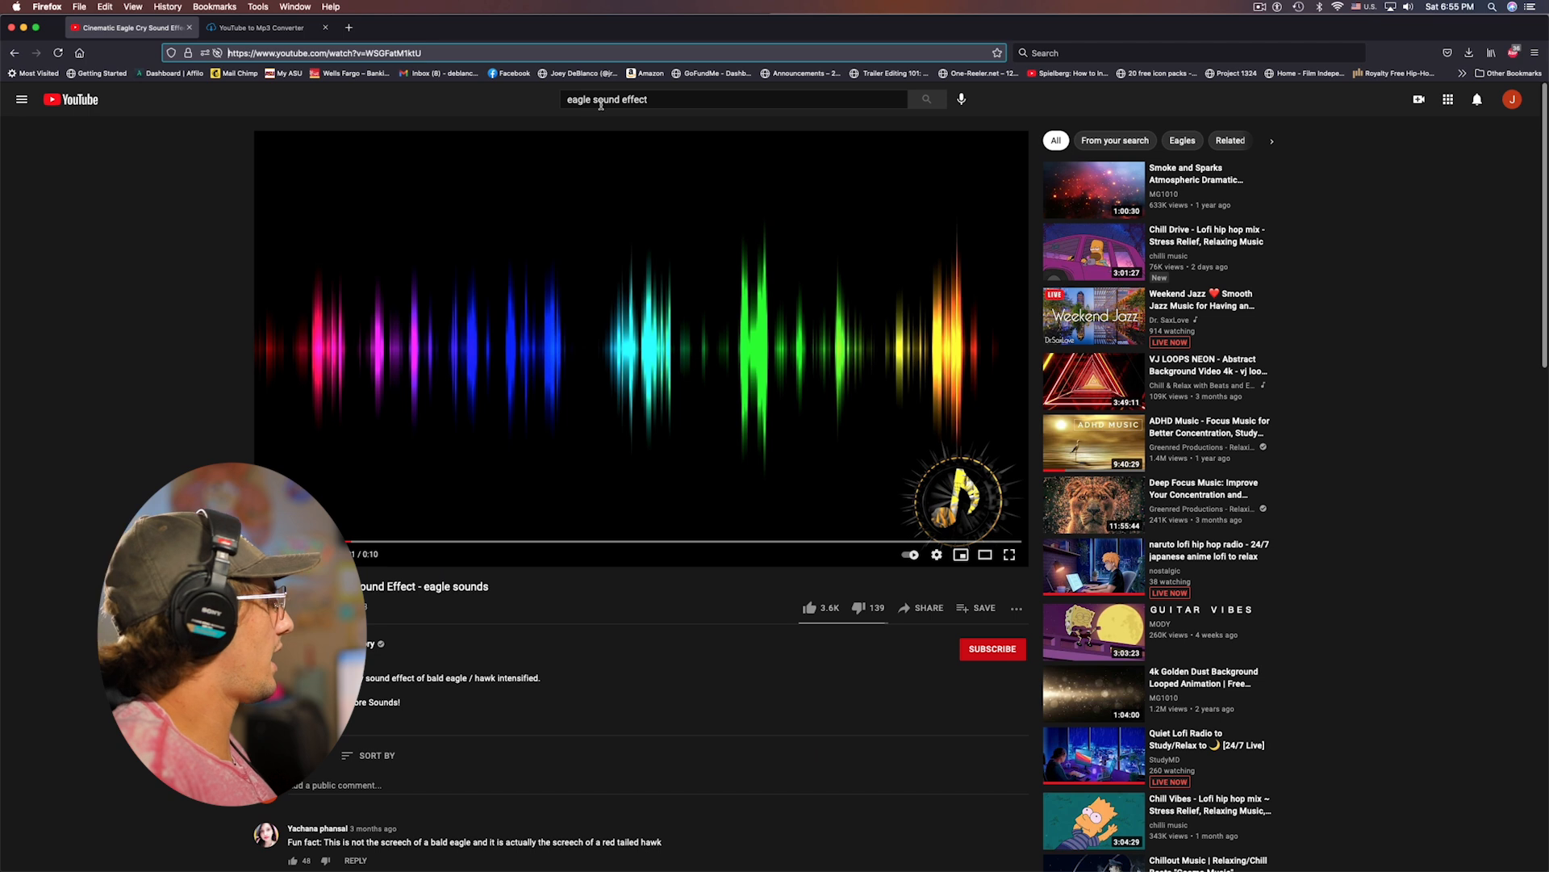
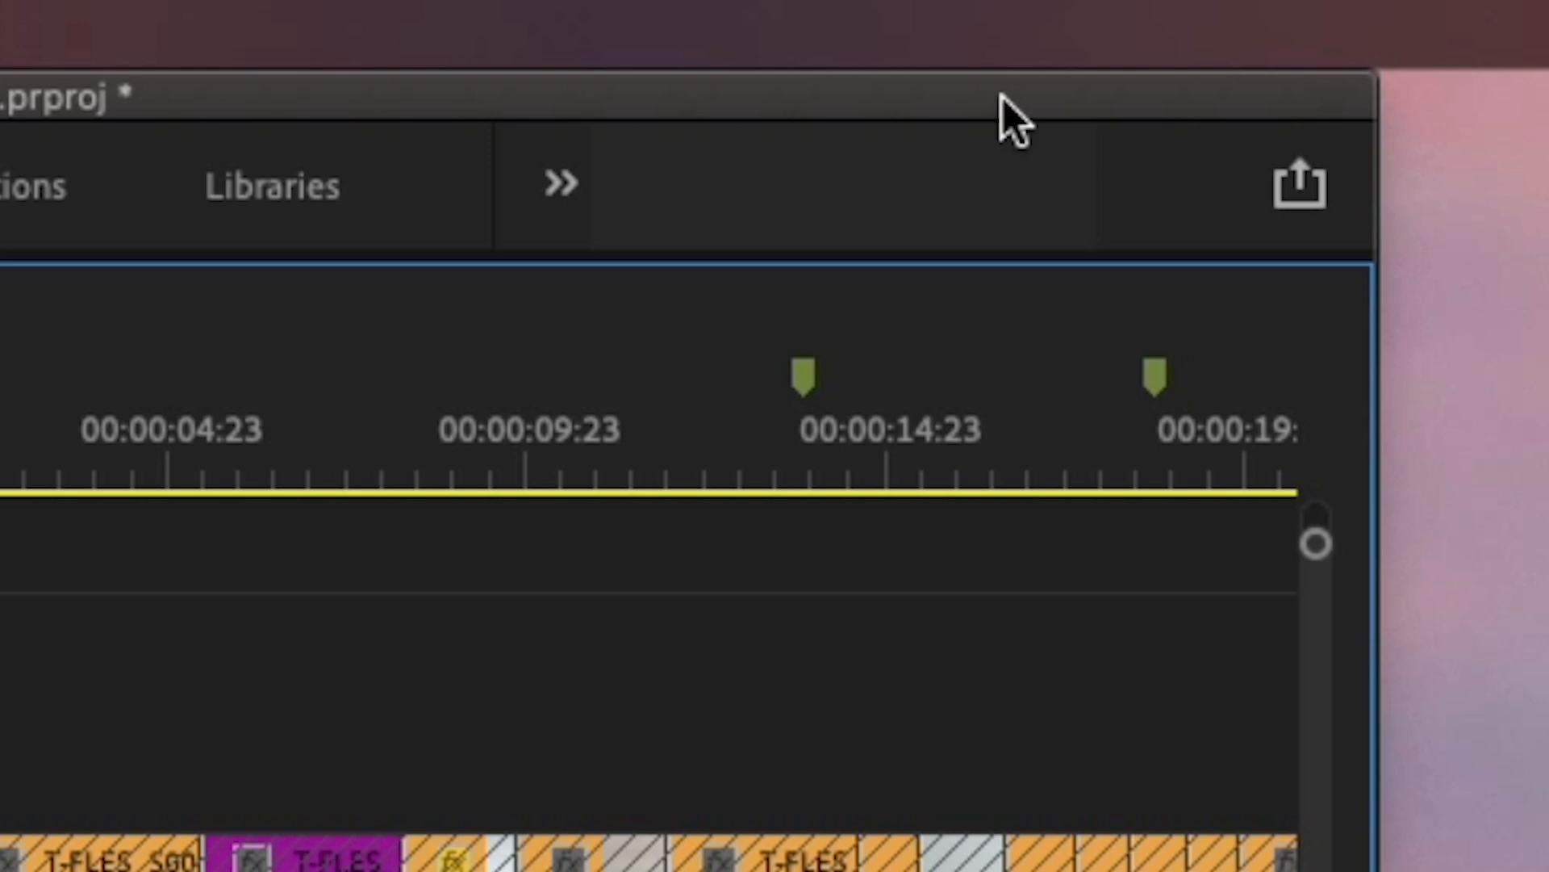
Switch to a maximized Premiere Pro window, expand the Wind bin and audition the 2-72 Wind Whistles recording
double_click(1000, 97)
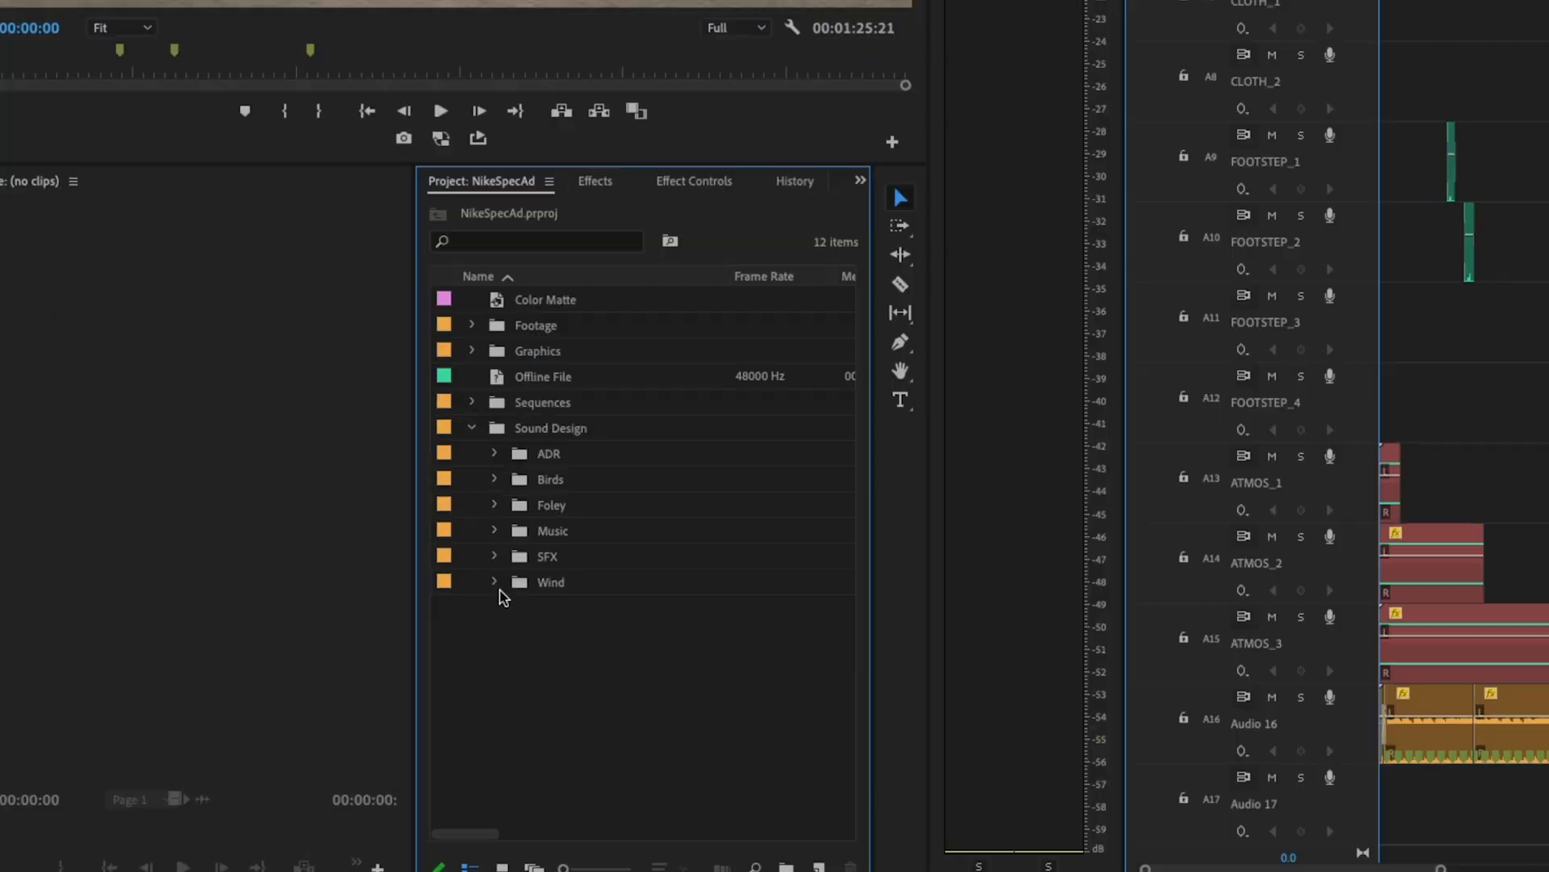
left_click(305, 684)
double_click(684, 645)
key("space")
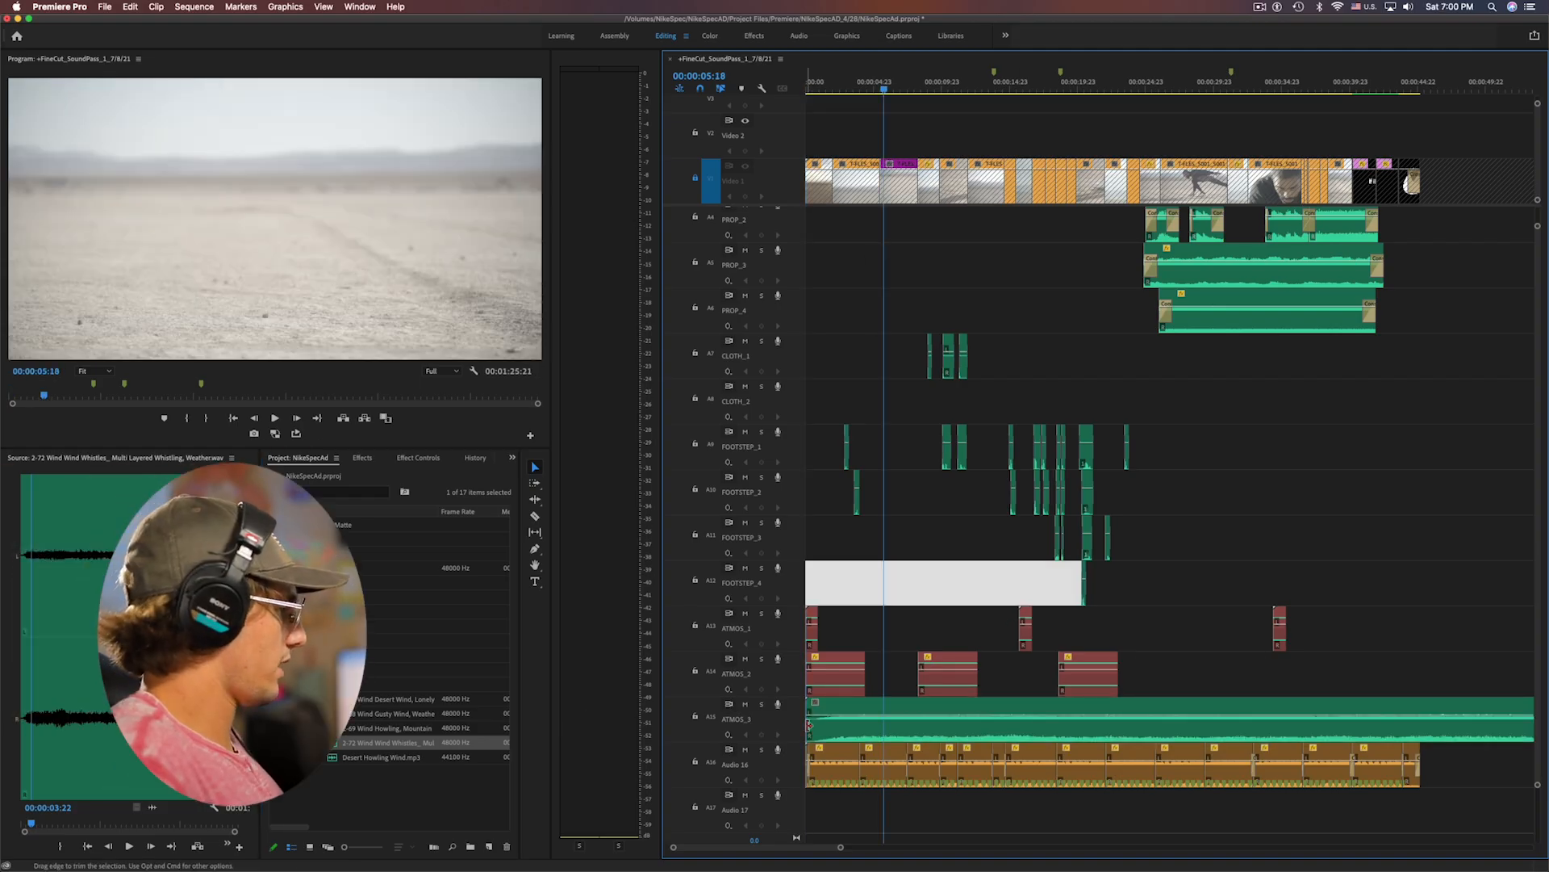
Try the 2-72 Wind Whistles recording on ATMOS_3 by playing it from the sequence start, and undo its placement
left_click_drag(811, 727, 834, 727)
left_click_drag(884, 729, 859, 730)
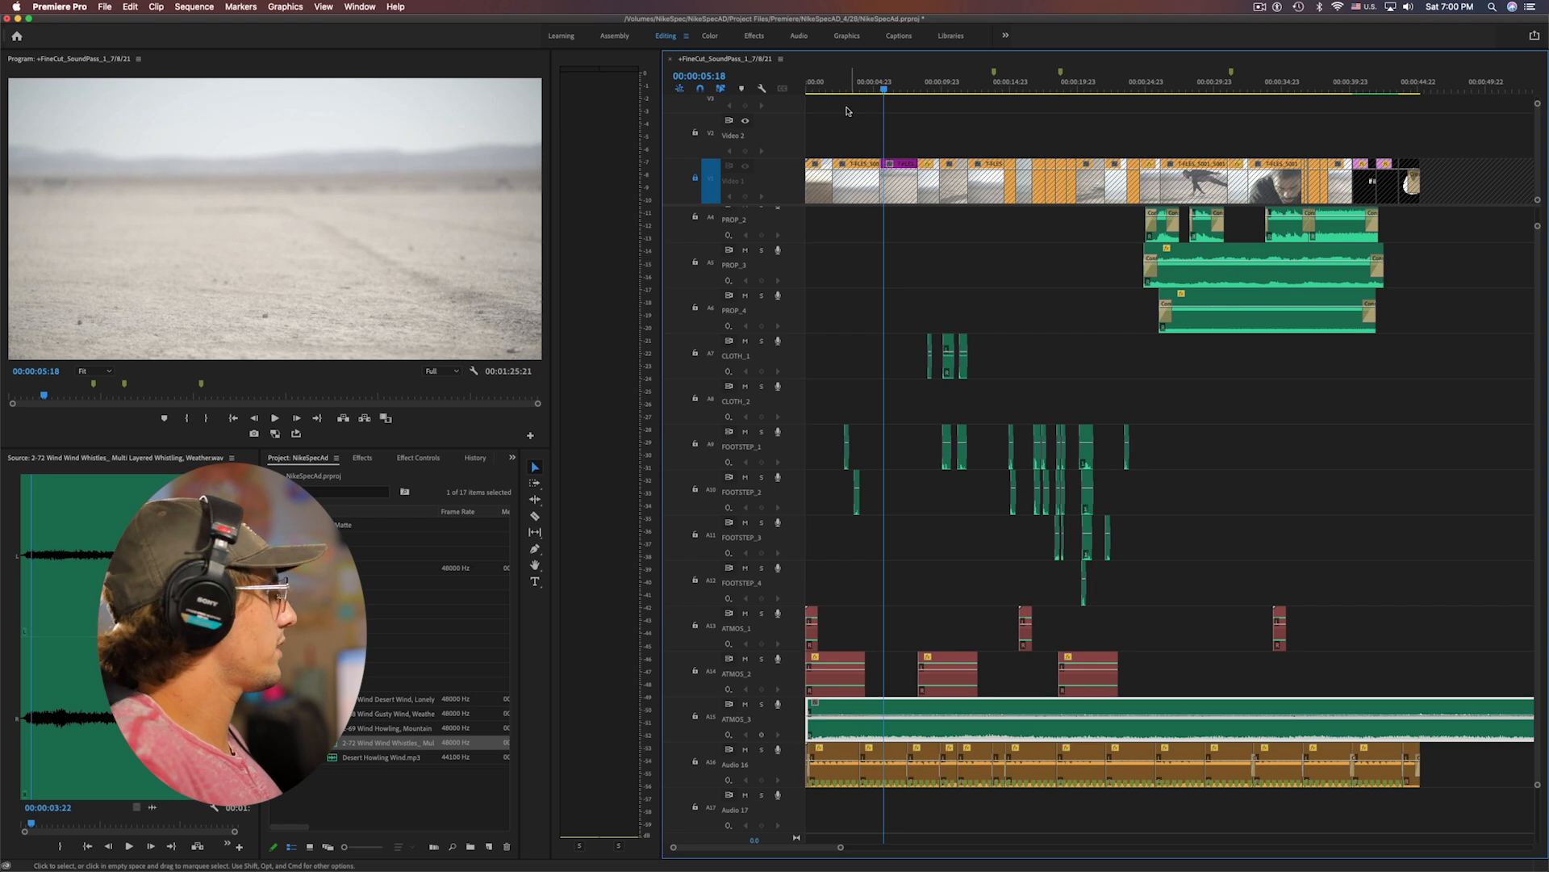
key("Home")
key("space")
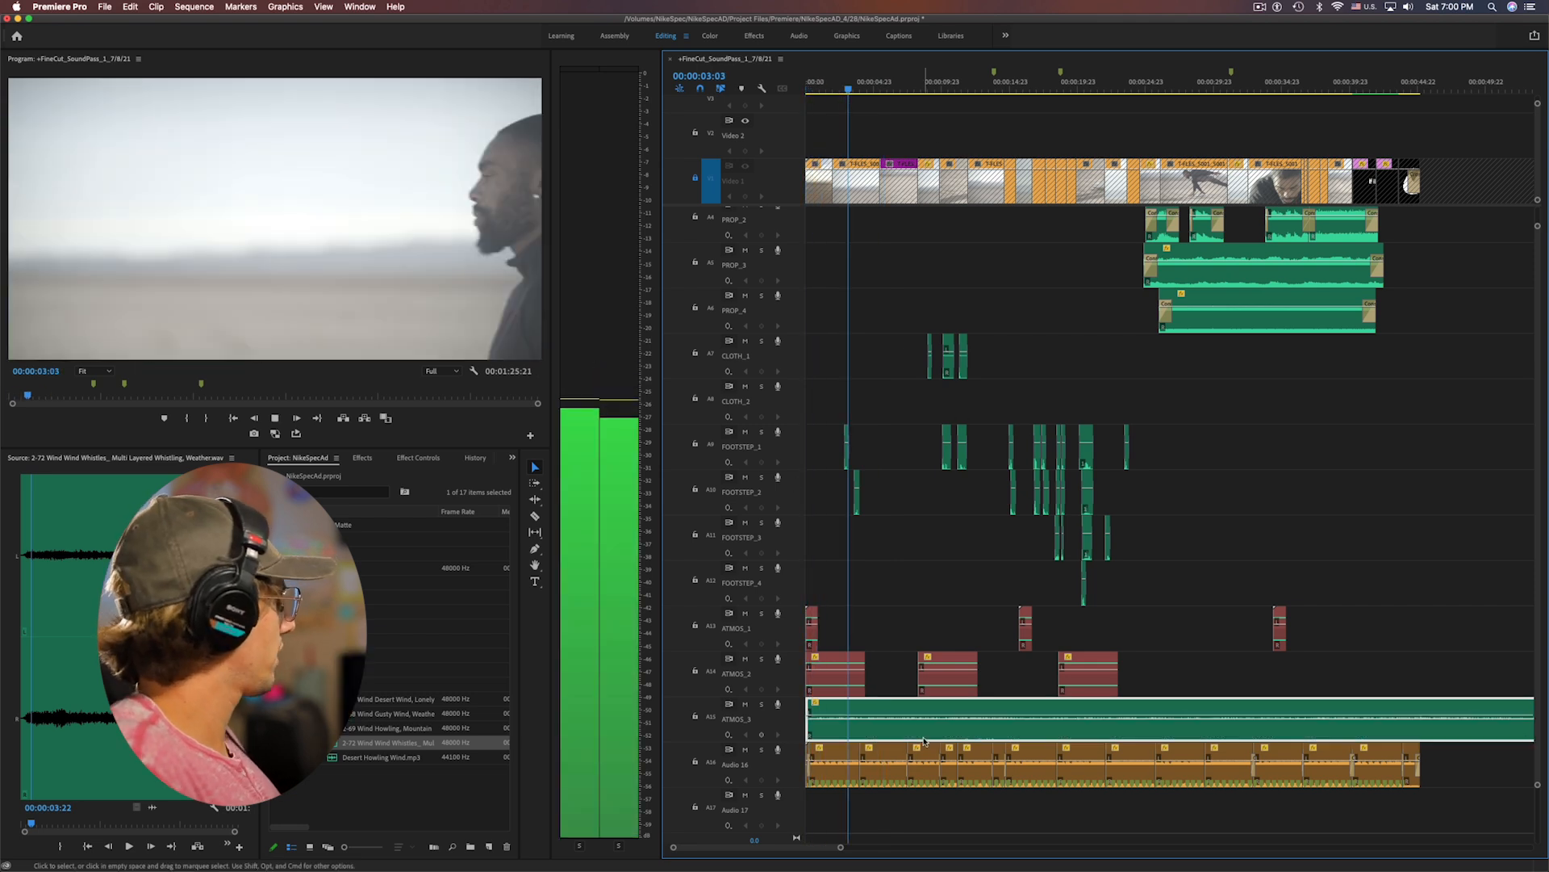
key("space")
key("super+z")
key("super+z")
key("super+z")
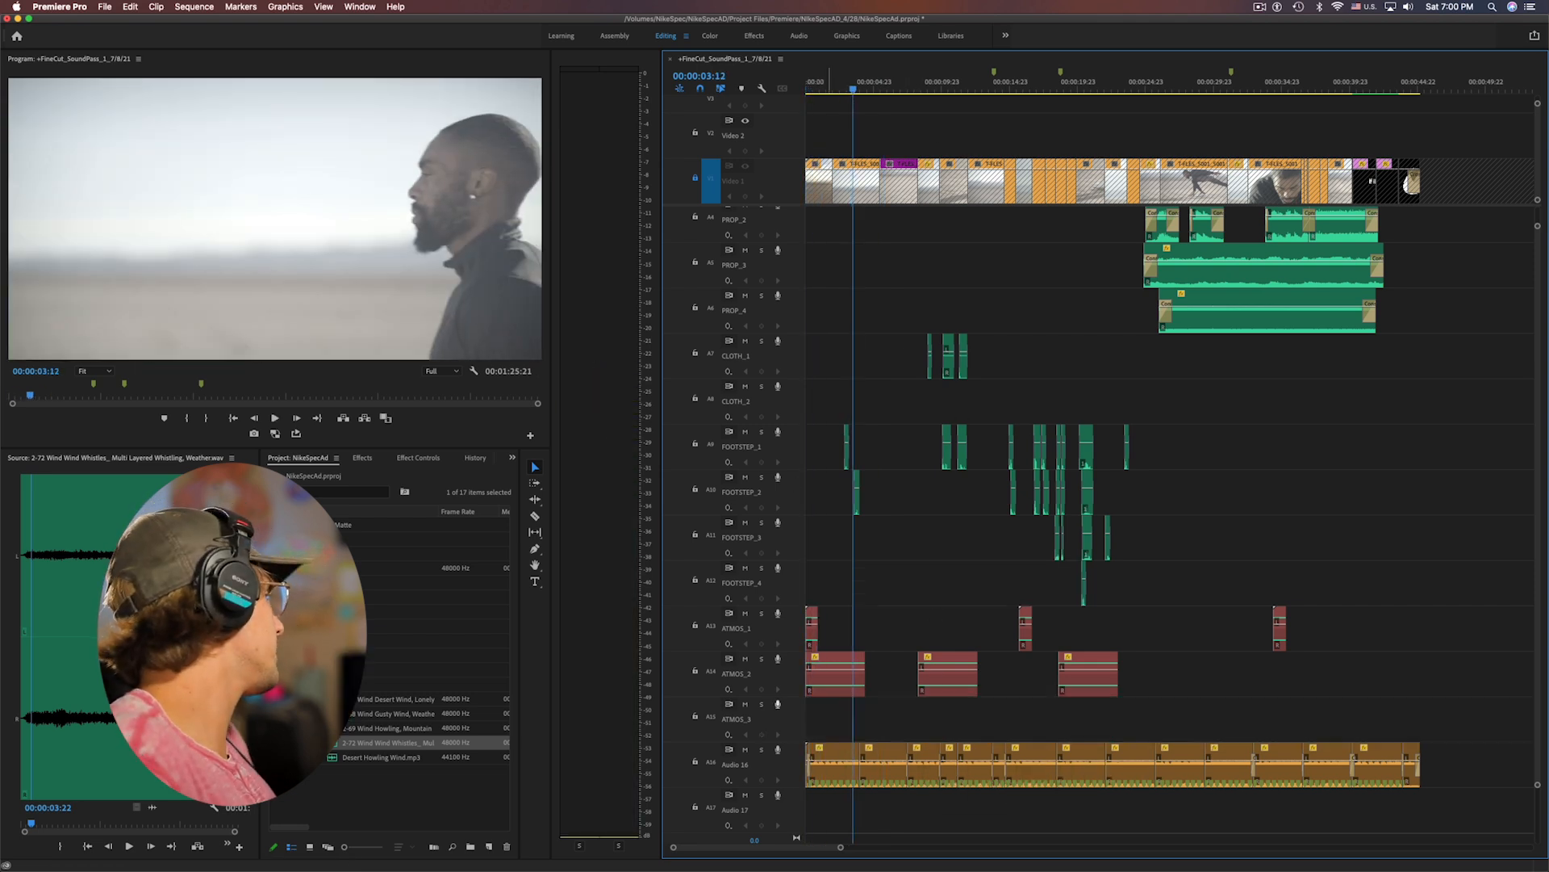
Audition the 2-69 Wind Howling, Mountainous Wind and 2-68 Wind Gusty Wind recordings from the Wind bin
left_click(333, 729)
double_click(334, 729)
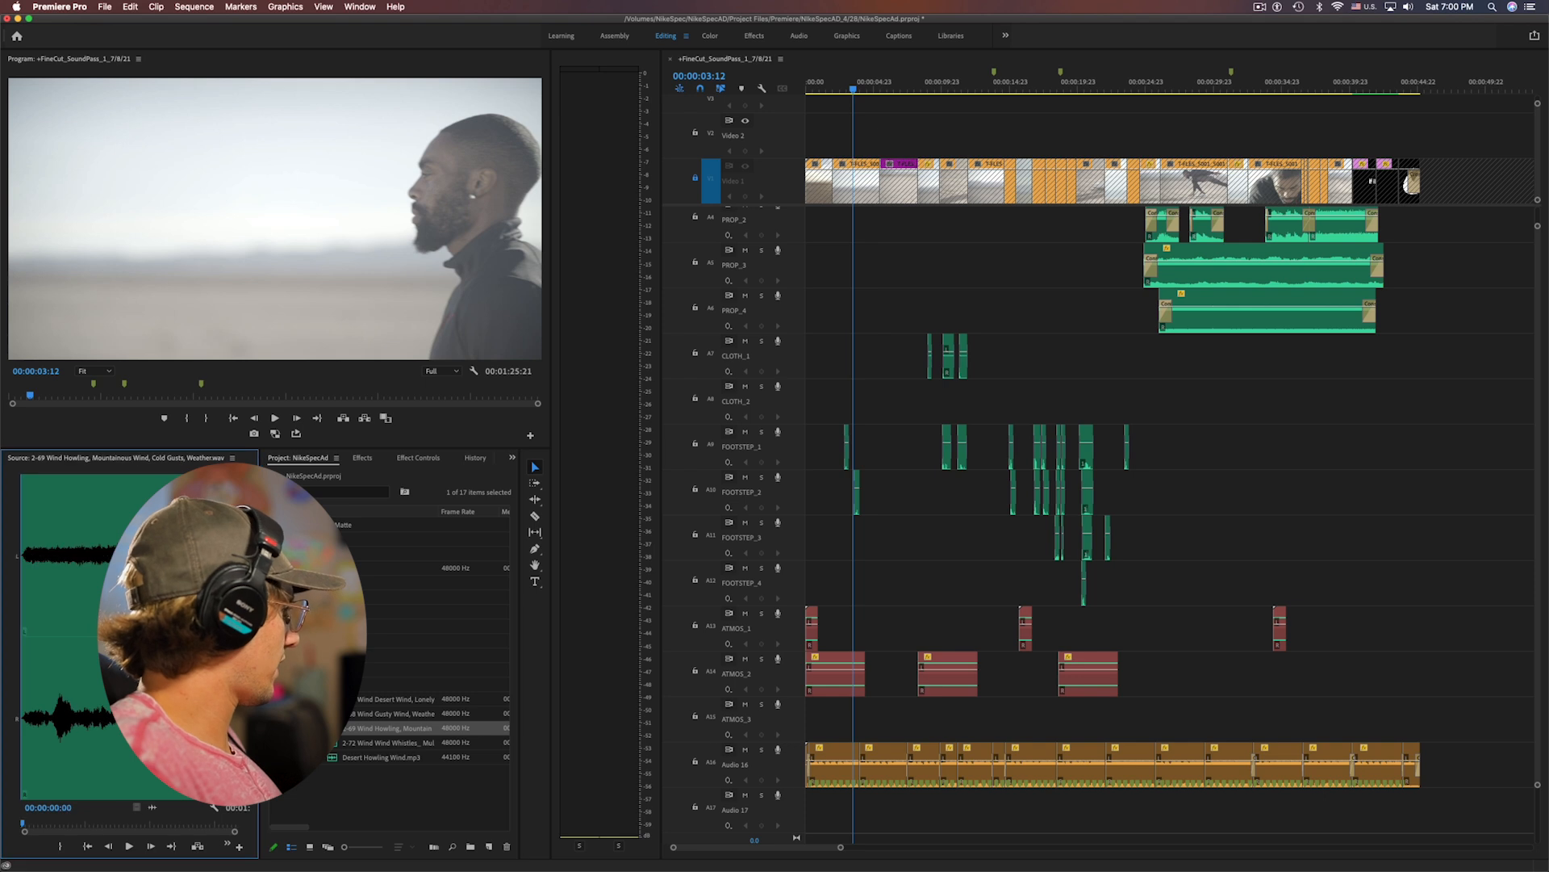
key("space")
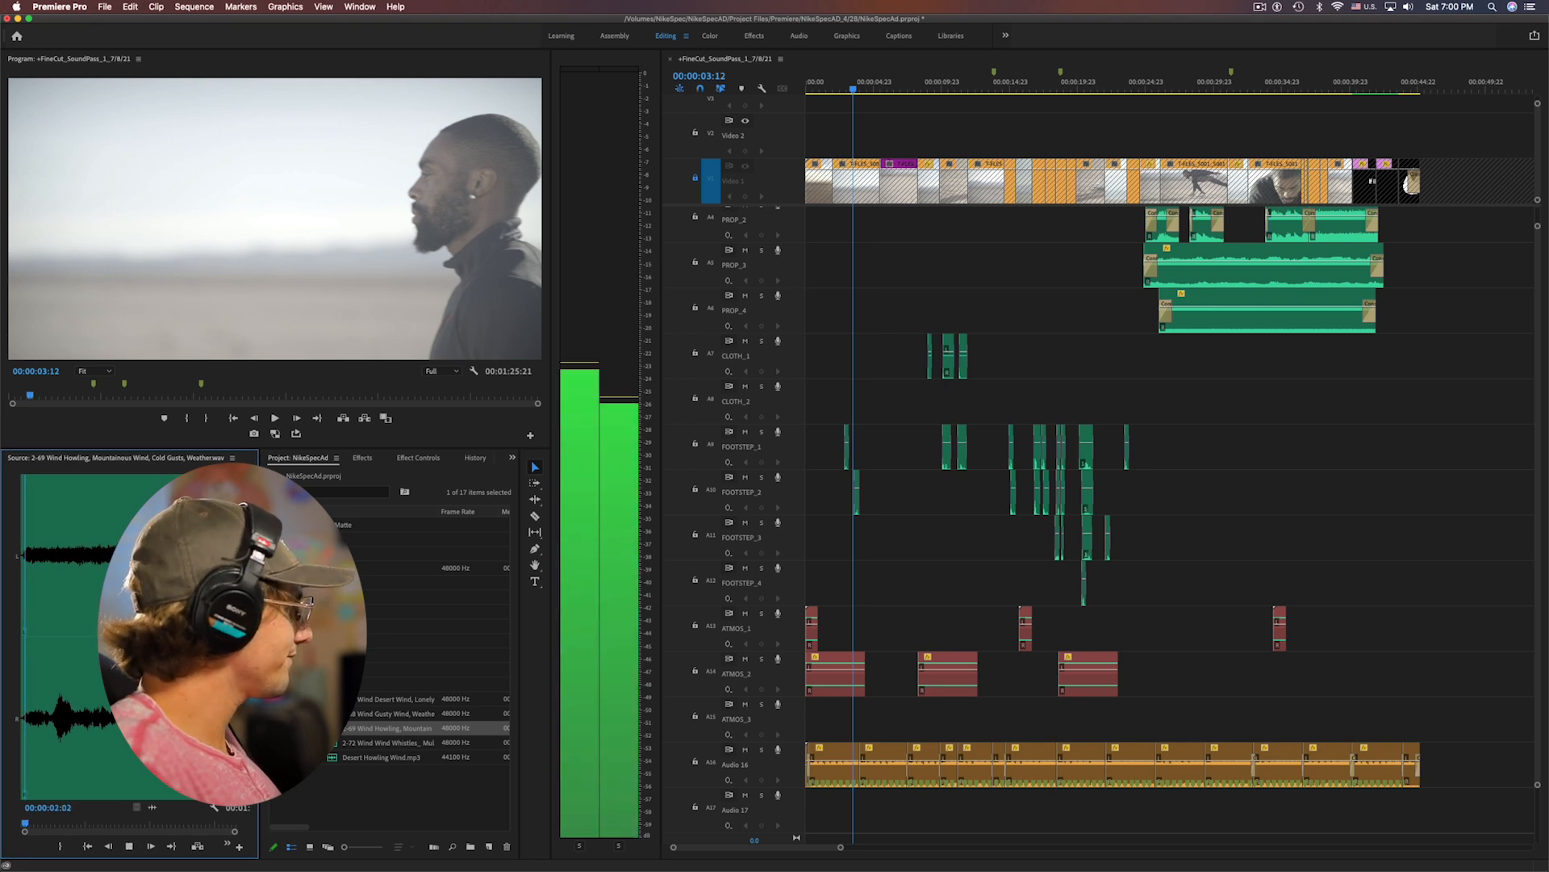
double_click(337, 714)
key("space")
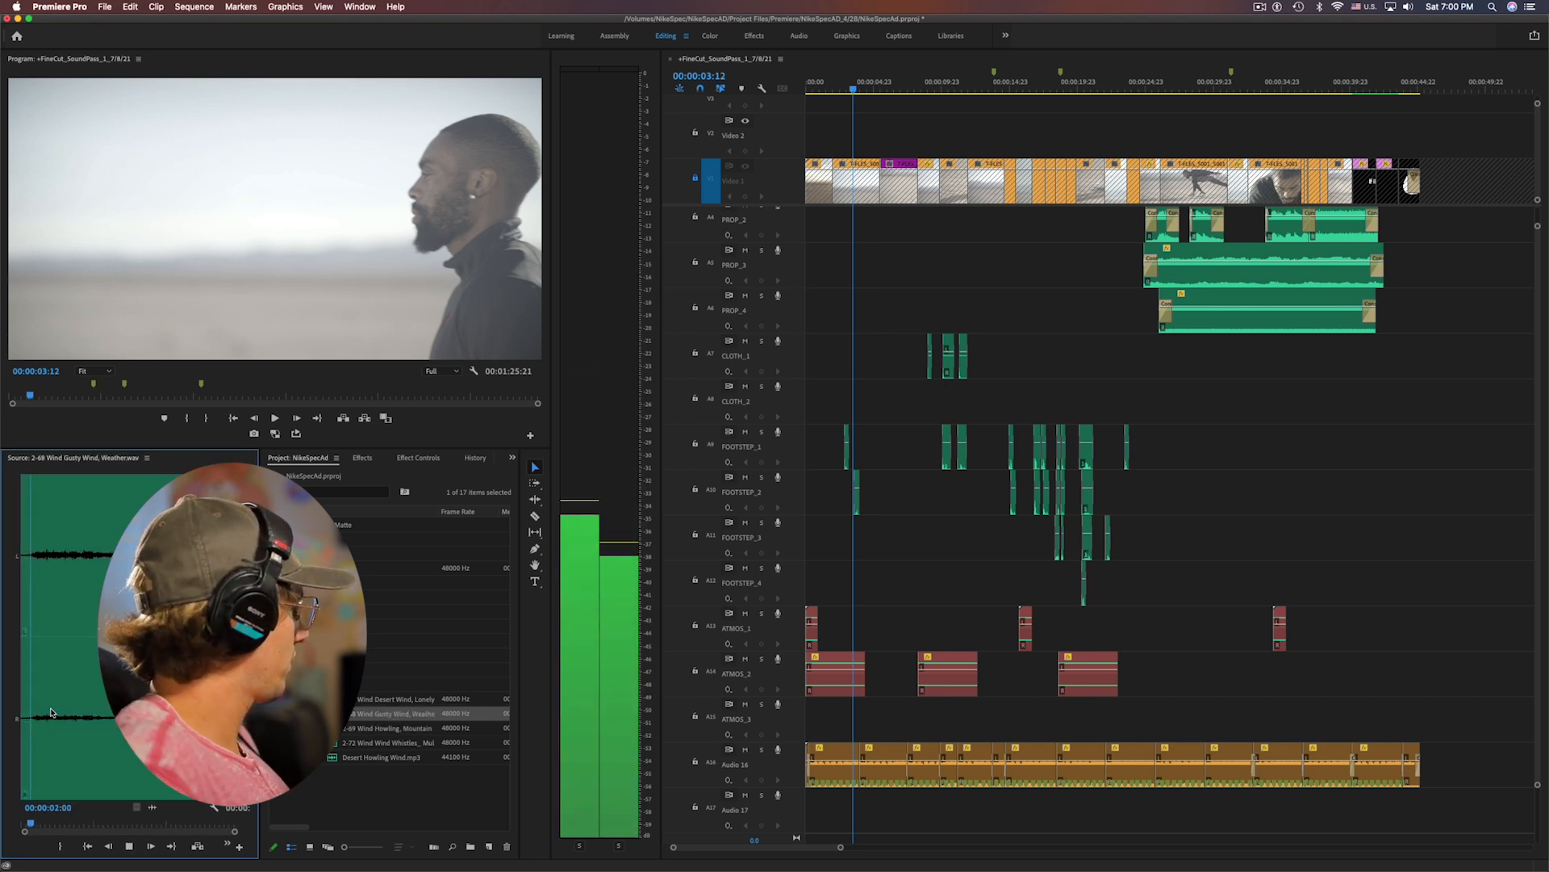
Place the 2-68 Wind Gusty Wind recording on ATMOS_3 from the start of the sequence and play it against the picture
left_click_drag(50, 712, 884, 719)
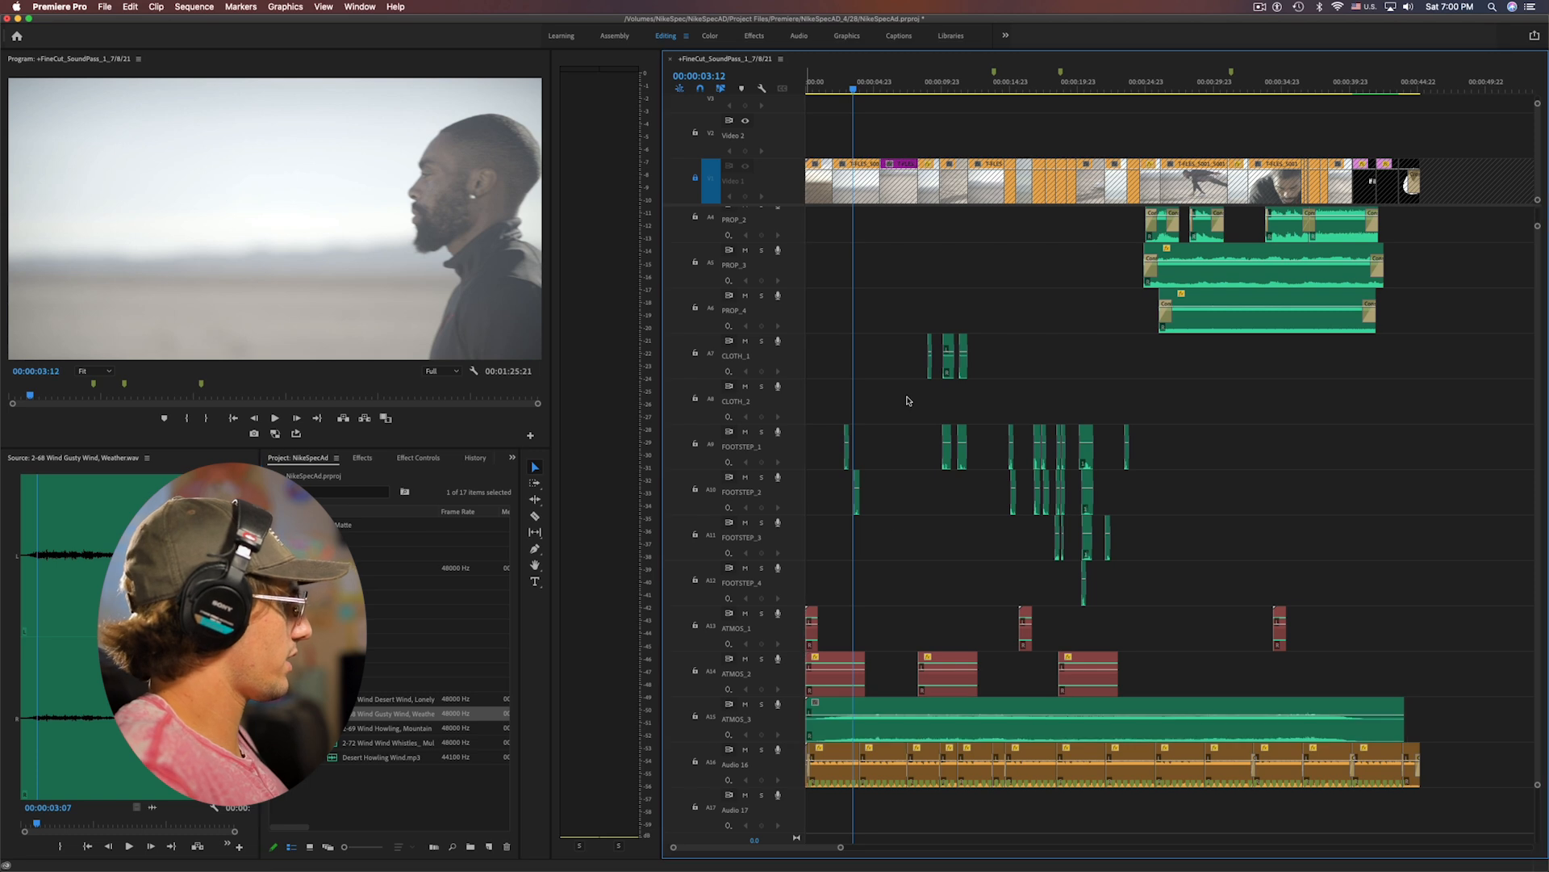
key("grave")
key("space")
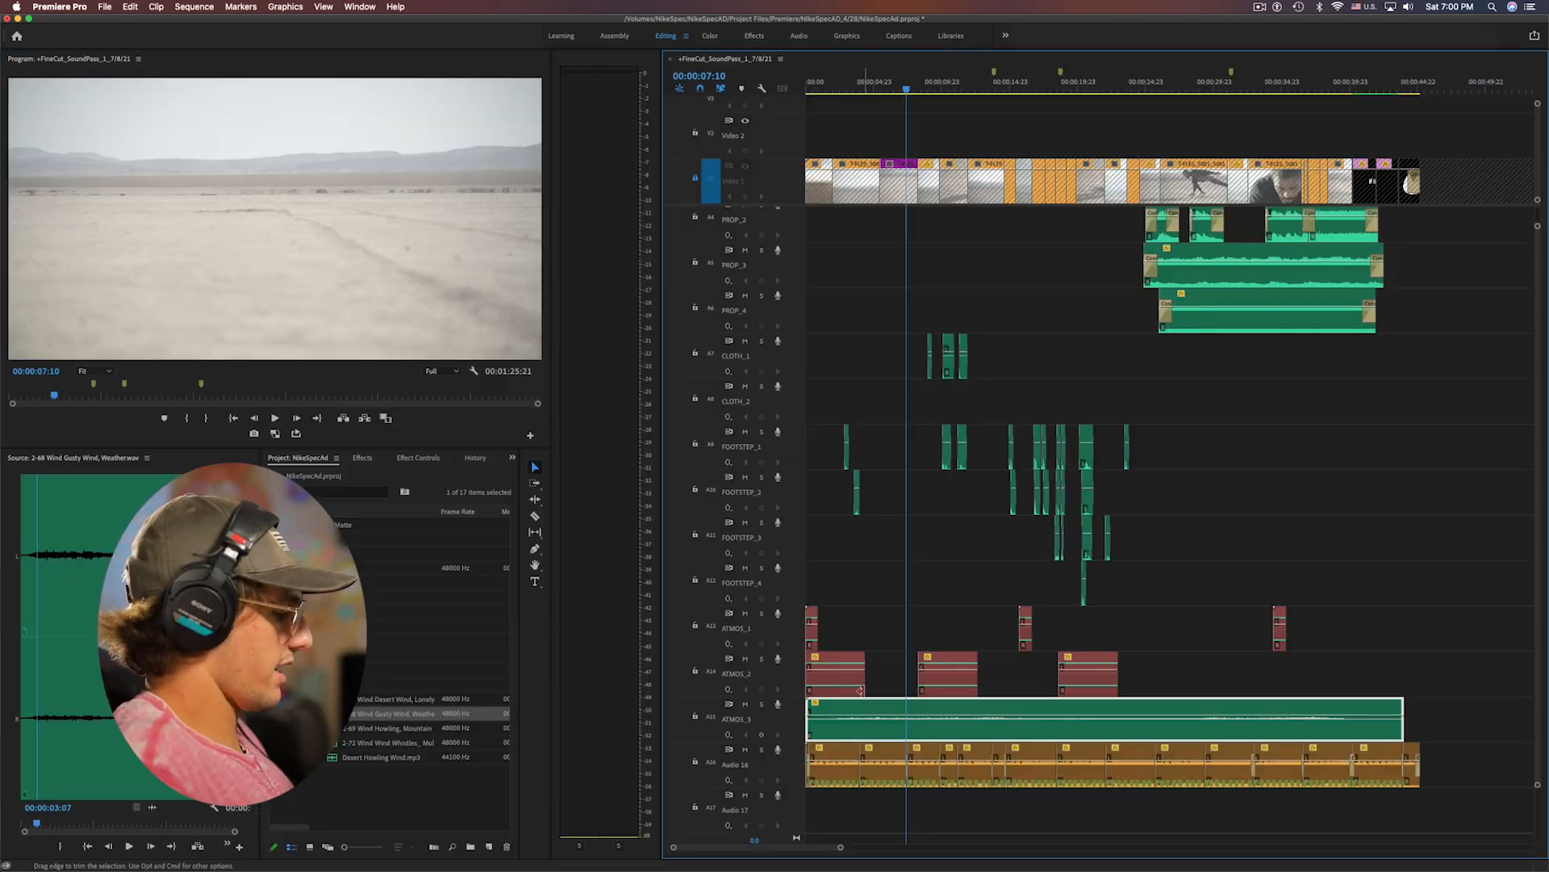
Undo the 2-68 Wind Gusty Wind placement on ATMOS_3 and audition the 2-66 Wind Desert Wind recording
key("super+z")
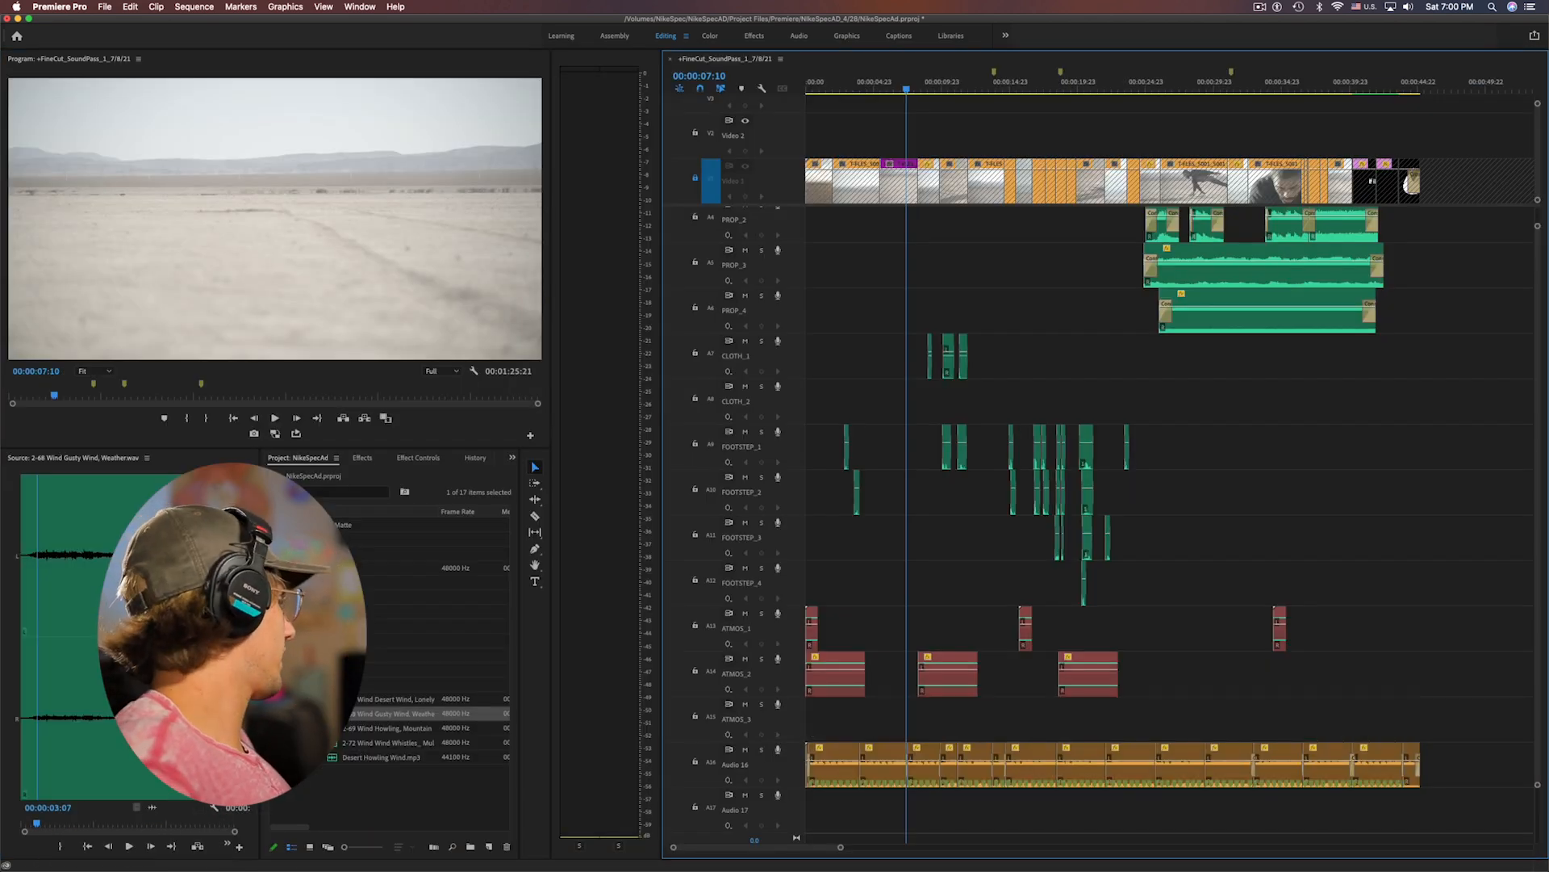
double_click(395, 698)
key("space")
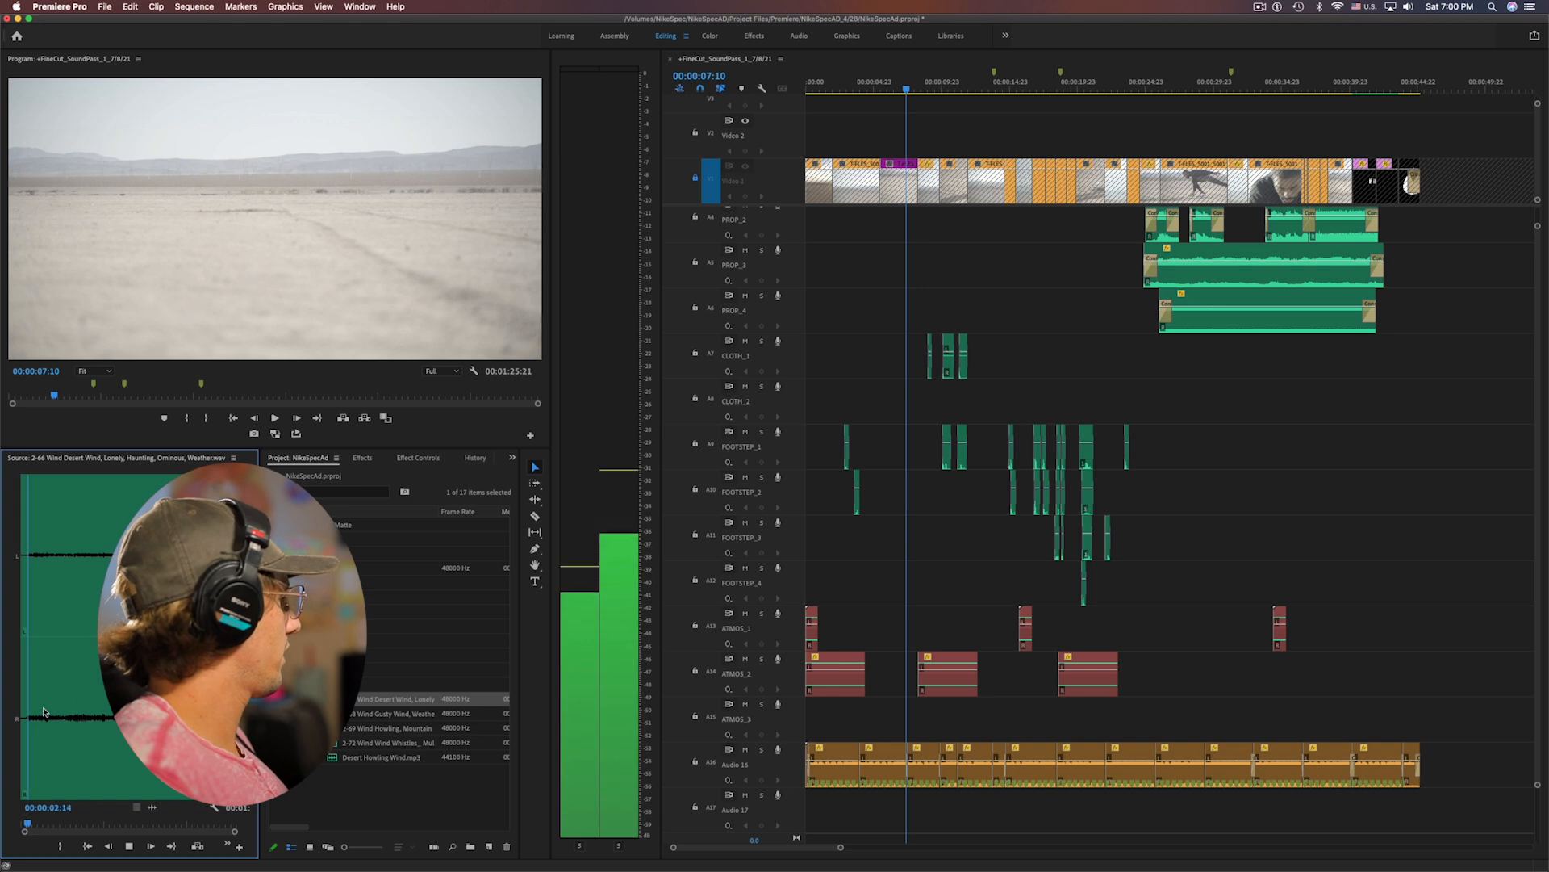
Place Desert Howling Wind.mp3 on ATMOS_3 from the start of the sequence and play it against the picture
left_click_drag(379, 757, 795, 725)
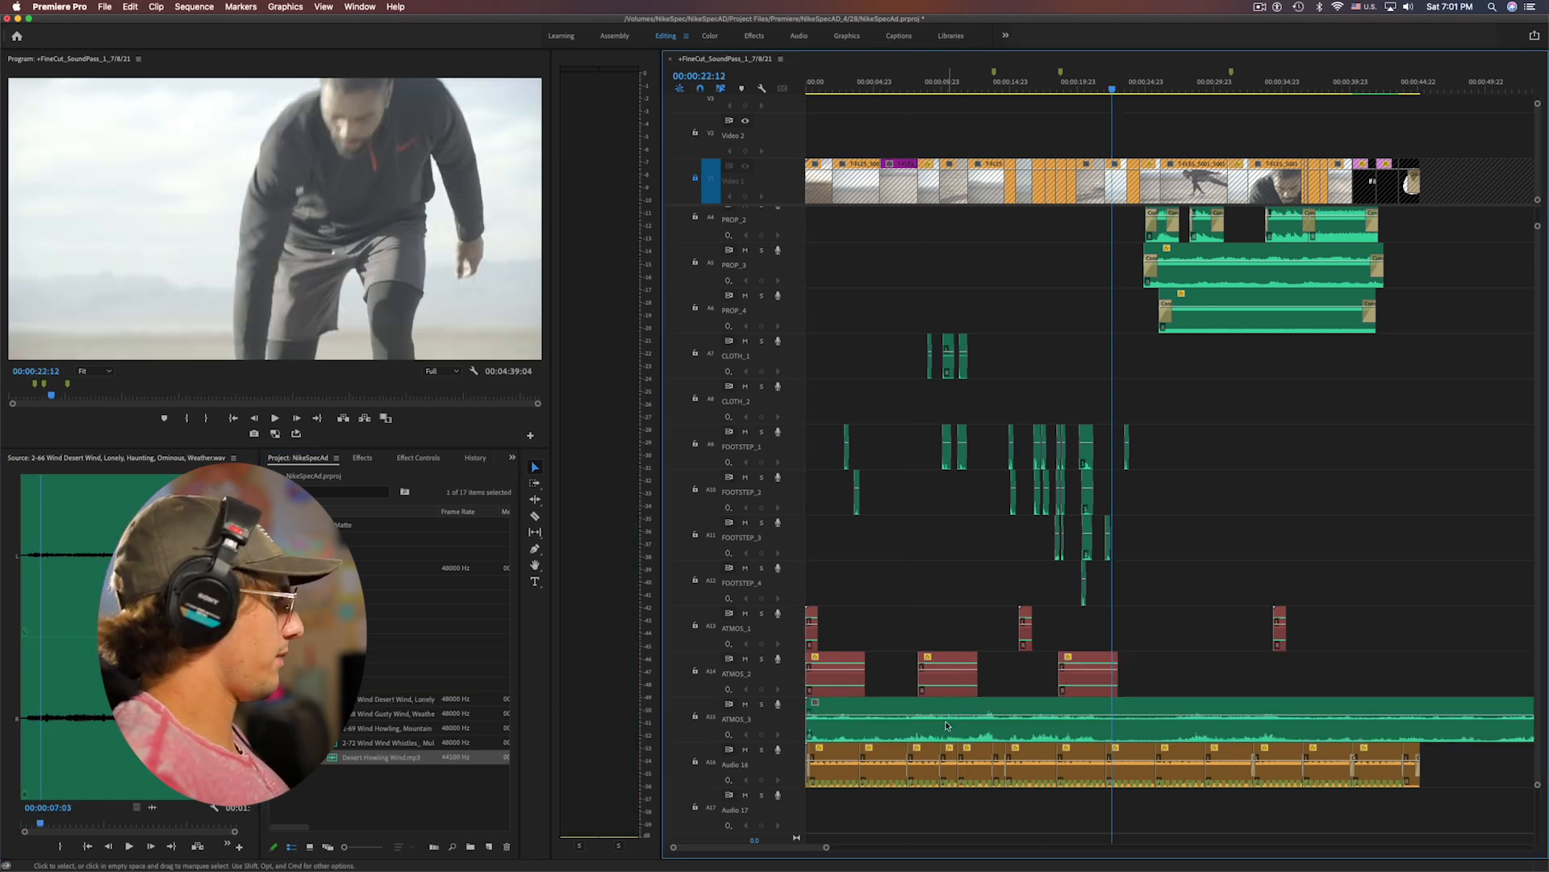
key("Home")
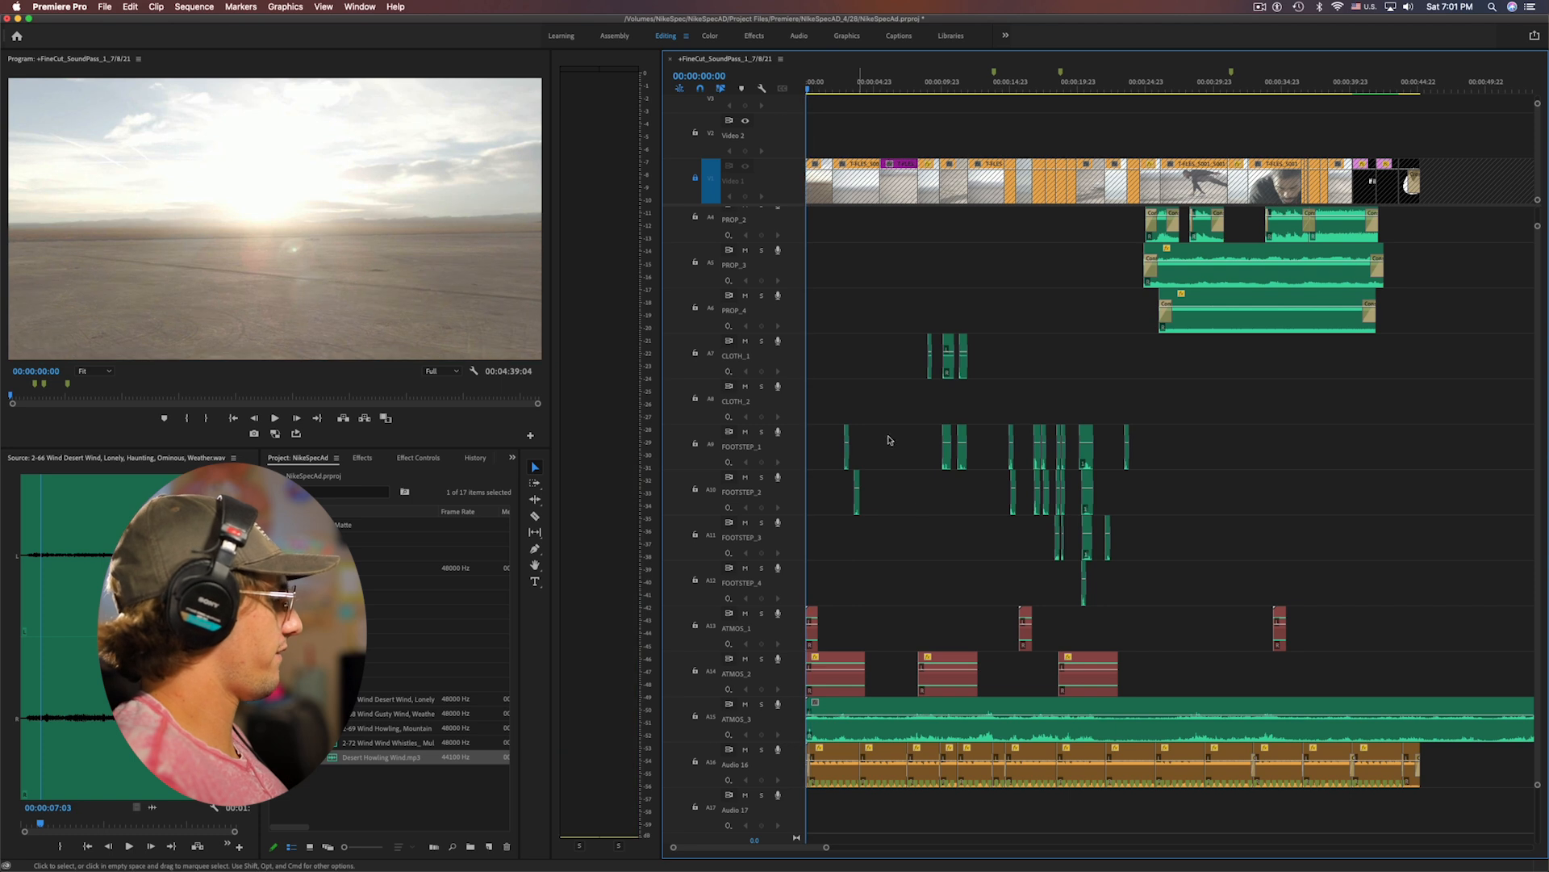
key("space")
Adjust the audio gain of all the orange clips on the Audio 16 track by 5 dB
left_click_drag(1460, 785, 754, 807)
type("g5")
key("Return")
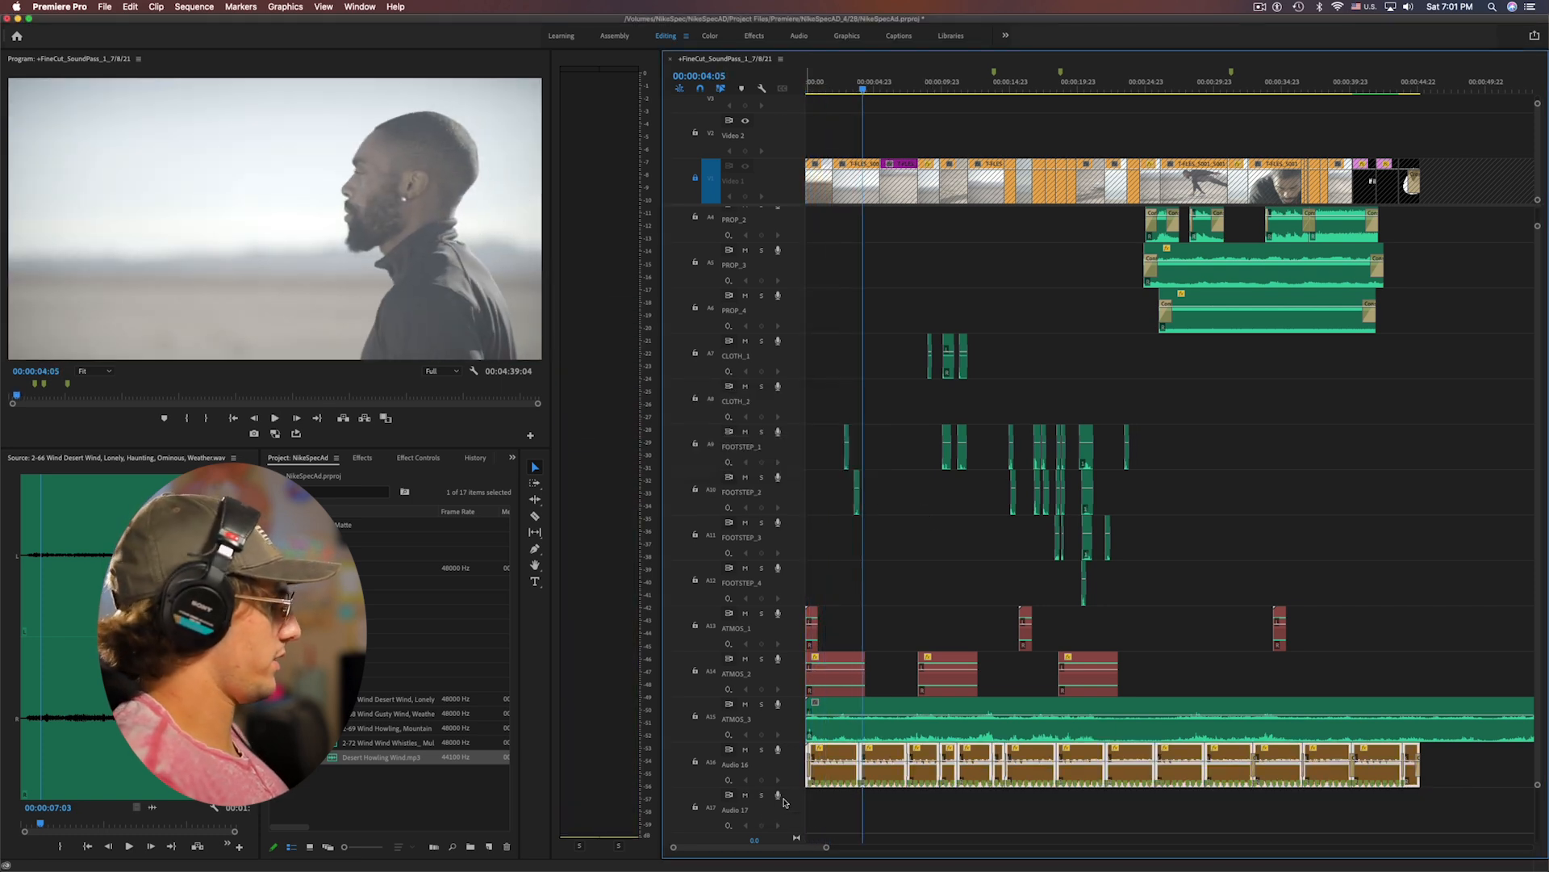
left_click(846, 294)
left_click(849, 242)
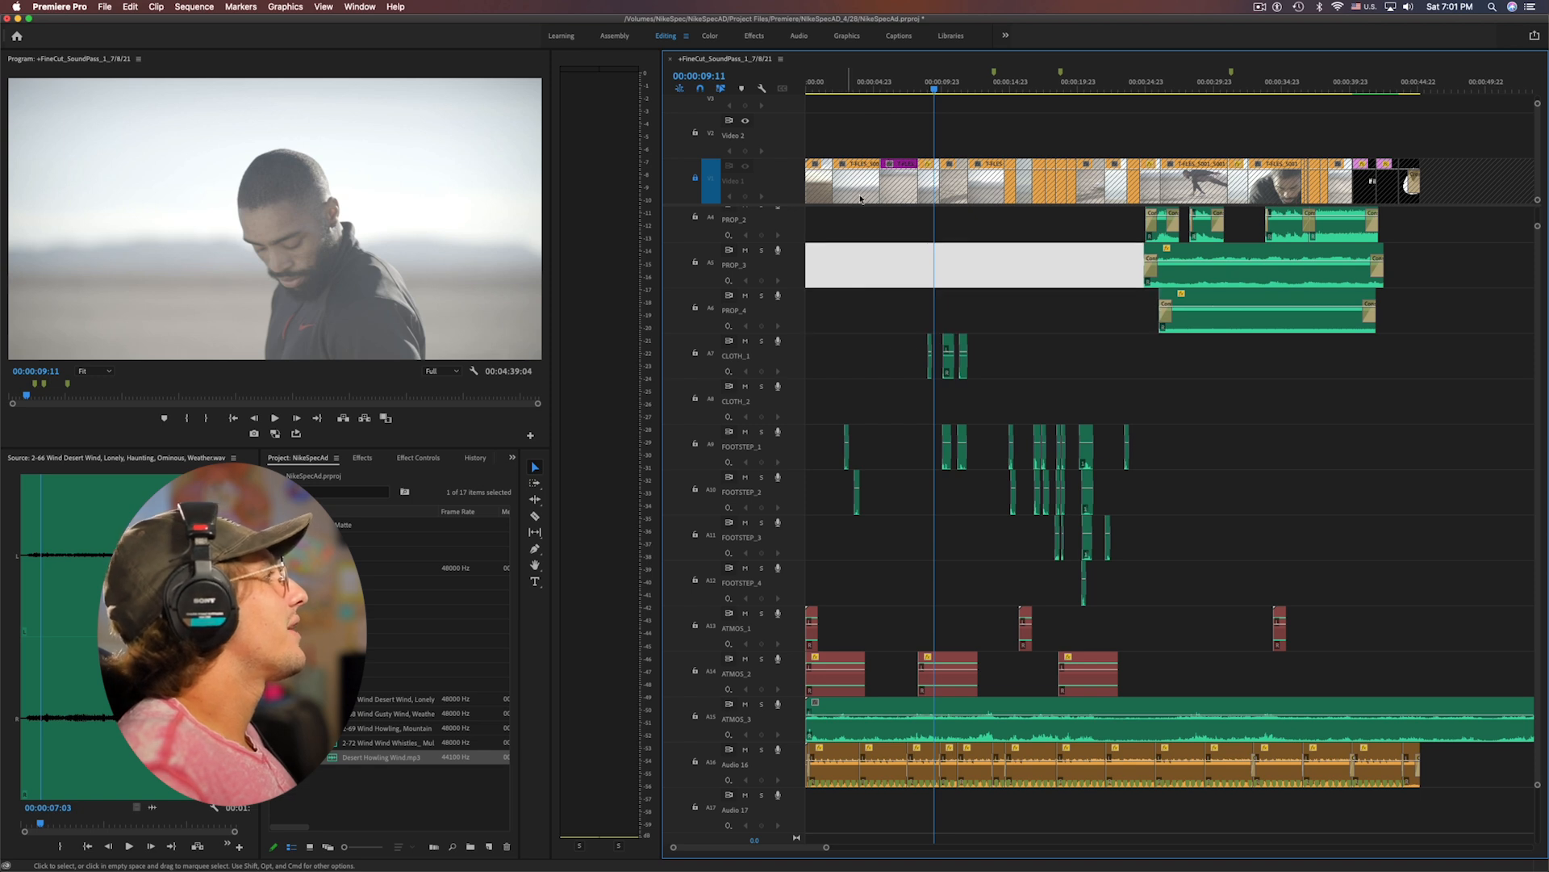
Play the Desert Howling Wind clip together with the other tracks from the start of the sequence
left_click_drag(888, 87, 804, 90)
left_click(845, 138)
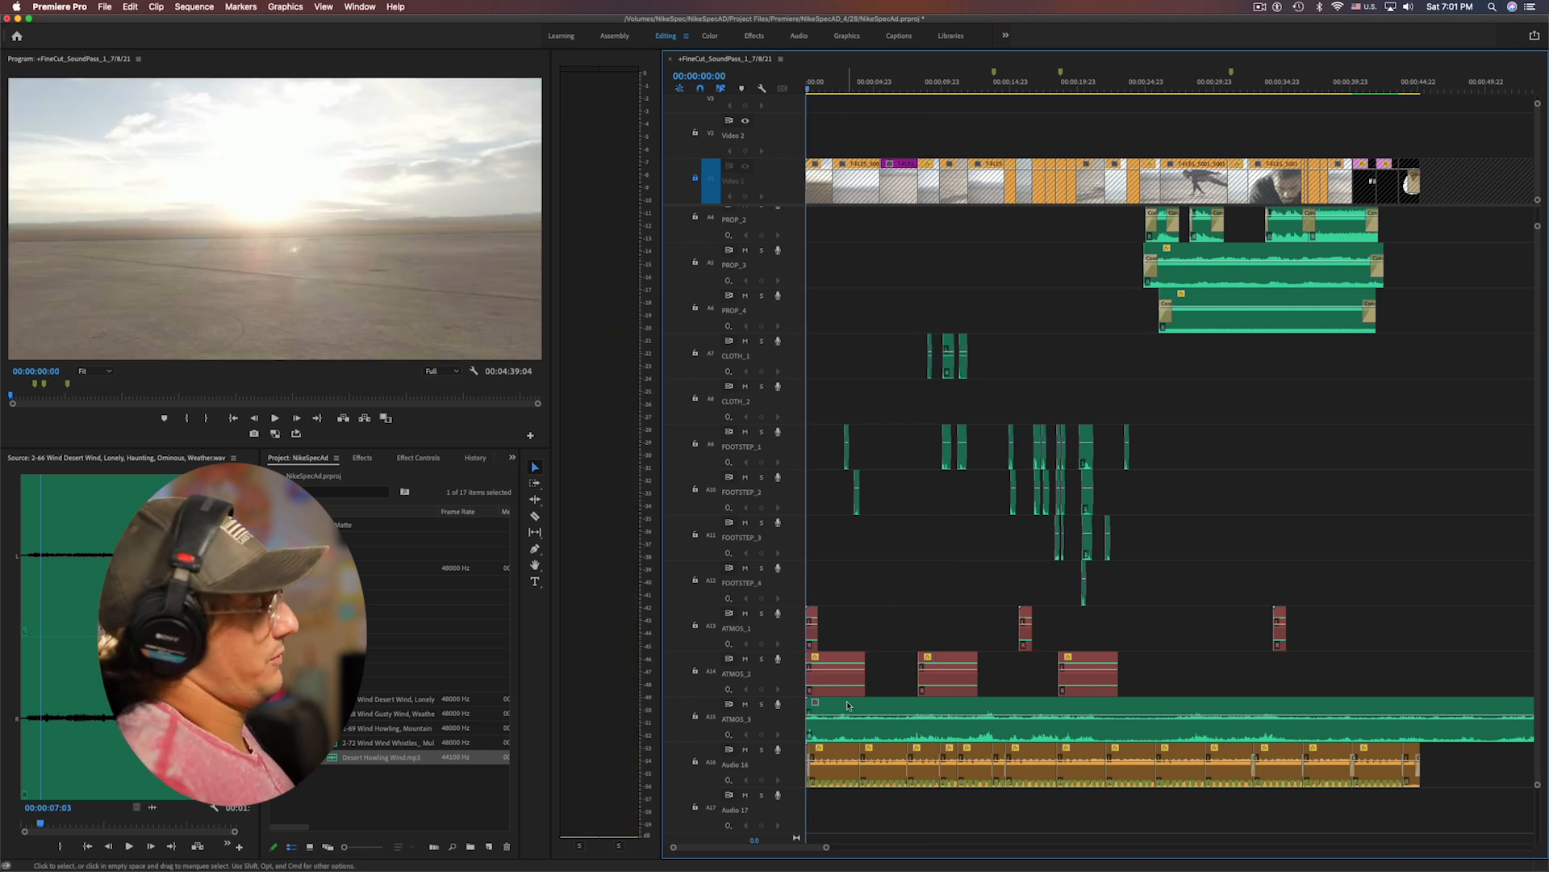
key("space")
left_click(908, 597)
key("space")
left_click(898, 595)
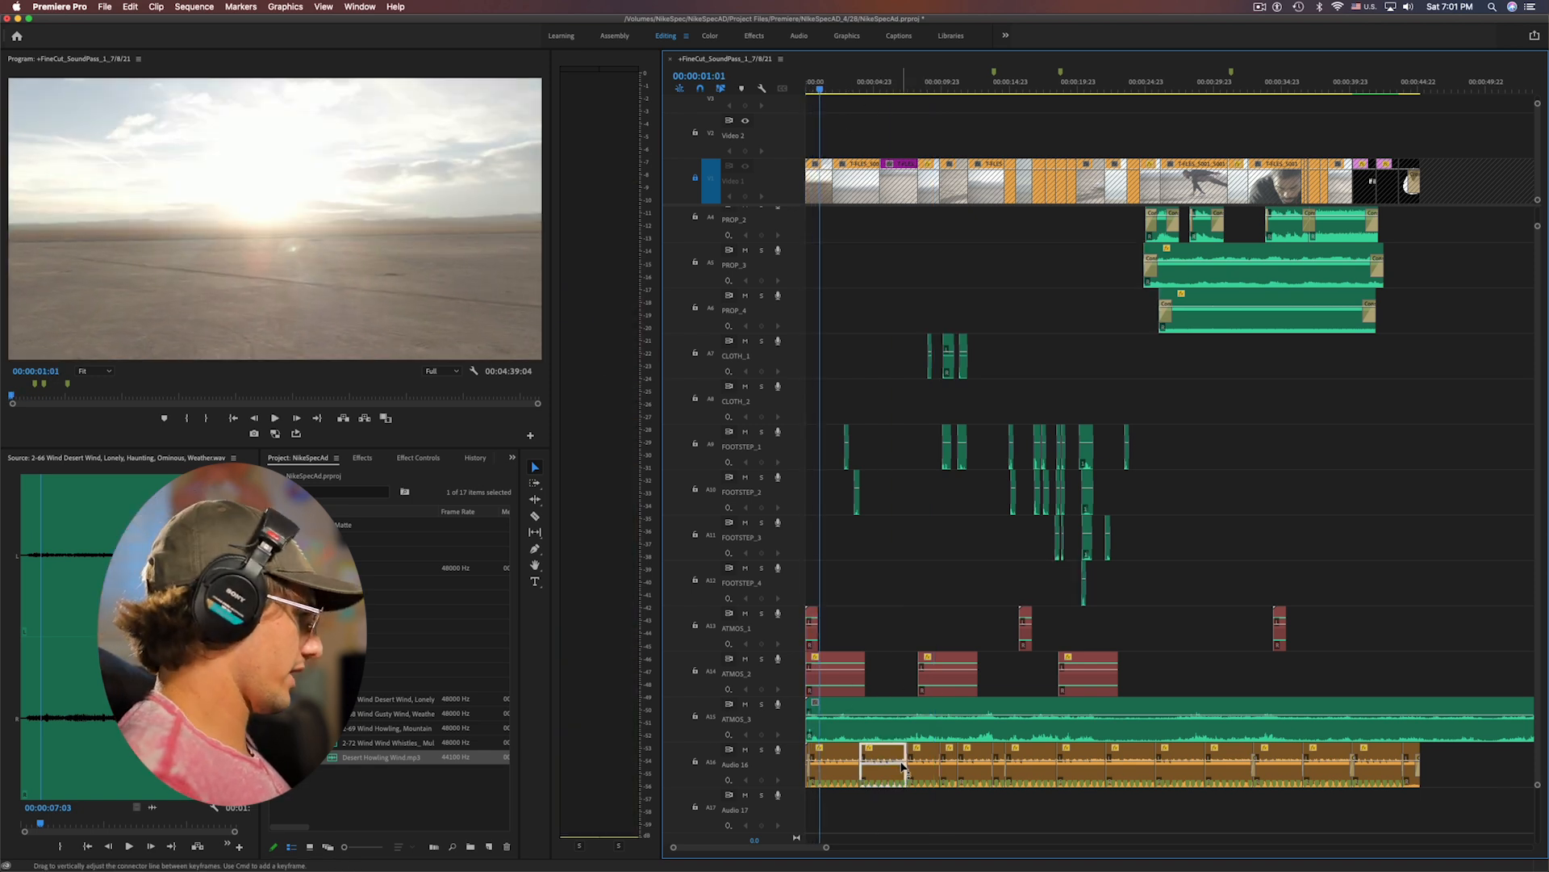
left_click(992, 732)
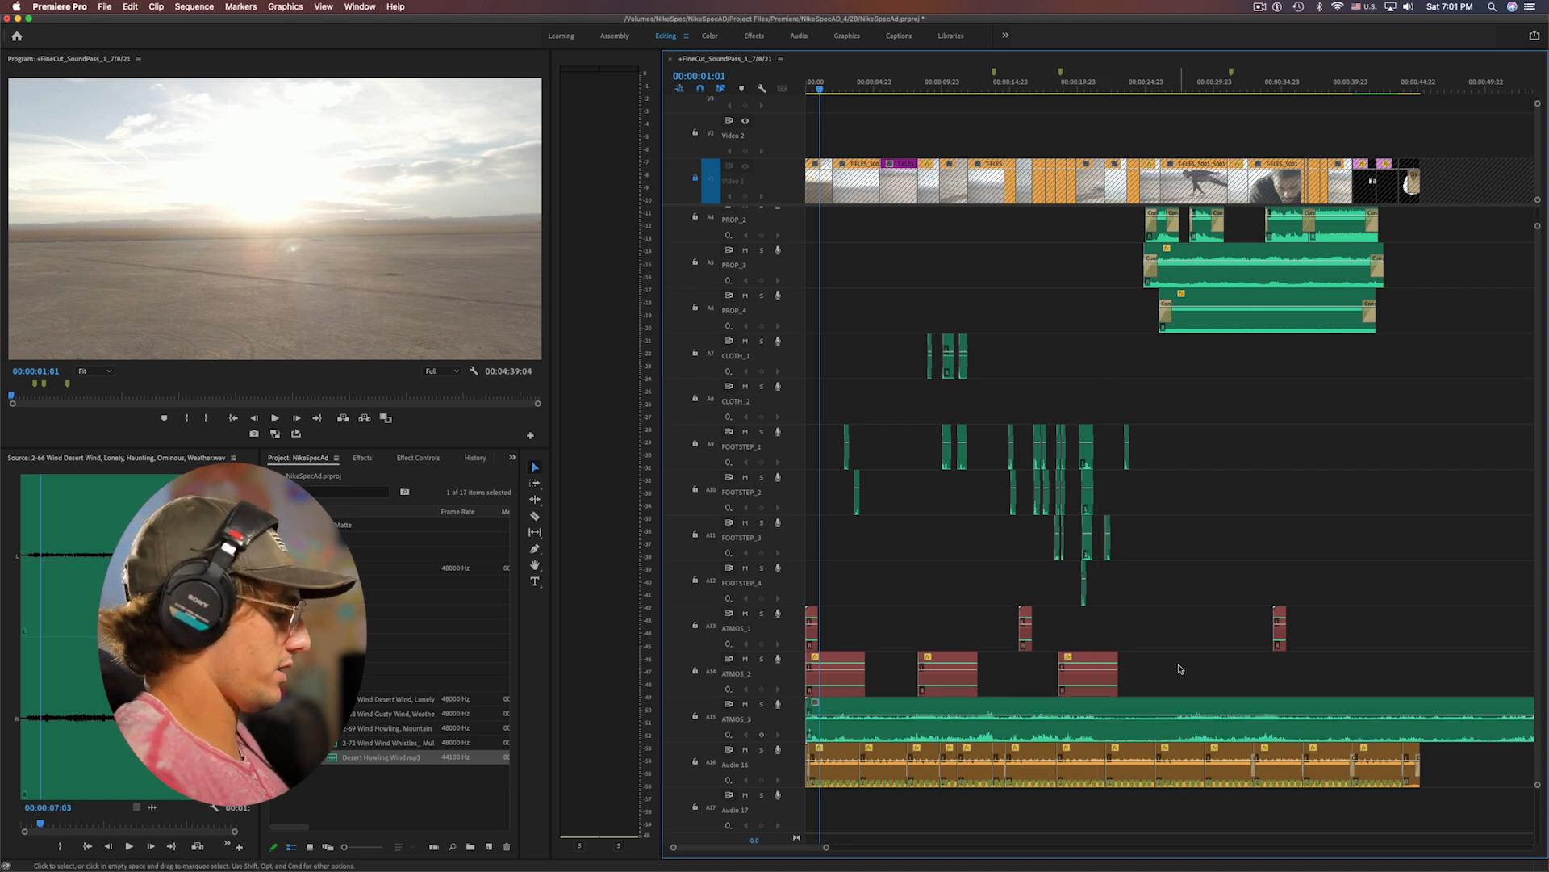
Trim the end of the Desert Howling Wind clip on ATMOS_3 to the end of the picture
left_click(1179, 669)
key("minus")
key("minus")
key("minus")
left_click_drag(1283, 721, 891, 731)
key("equal")
key("equal")
key("equal")
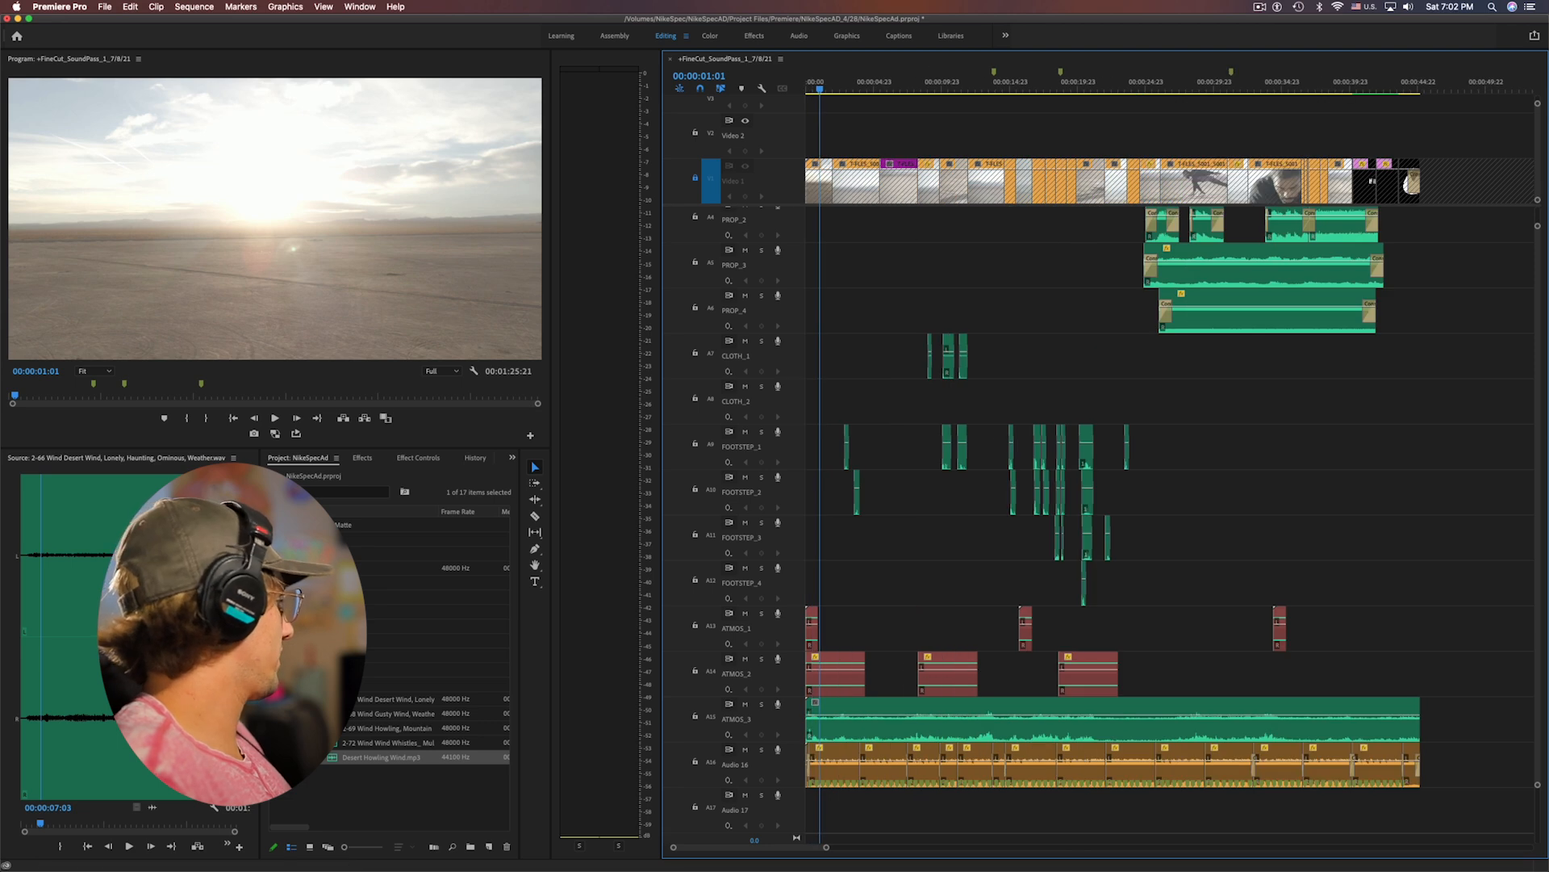
double_click(1181, 737)
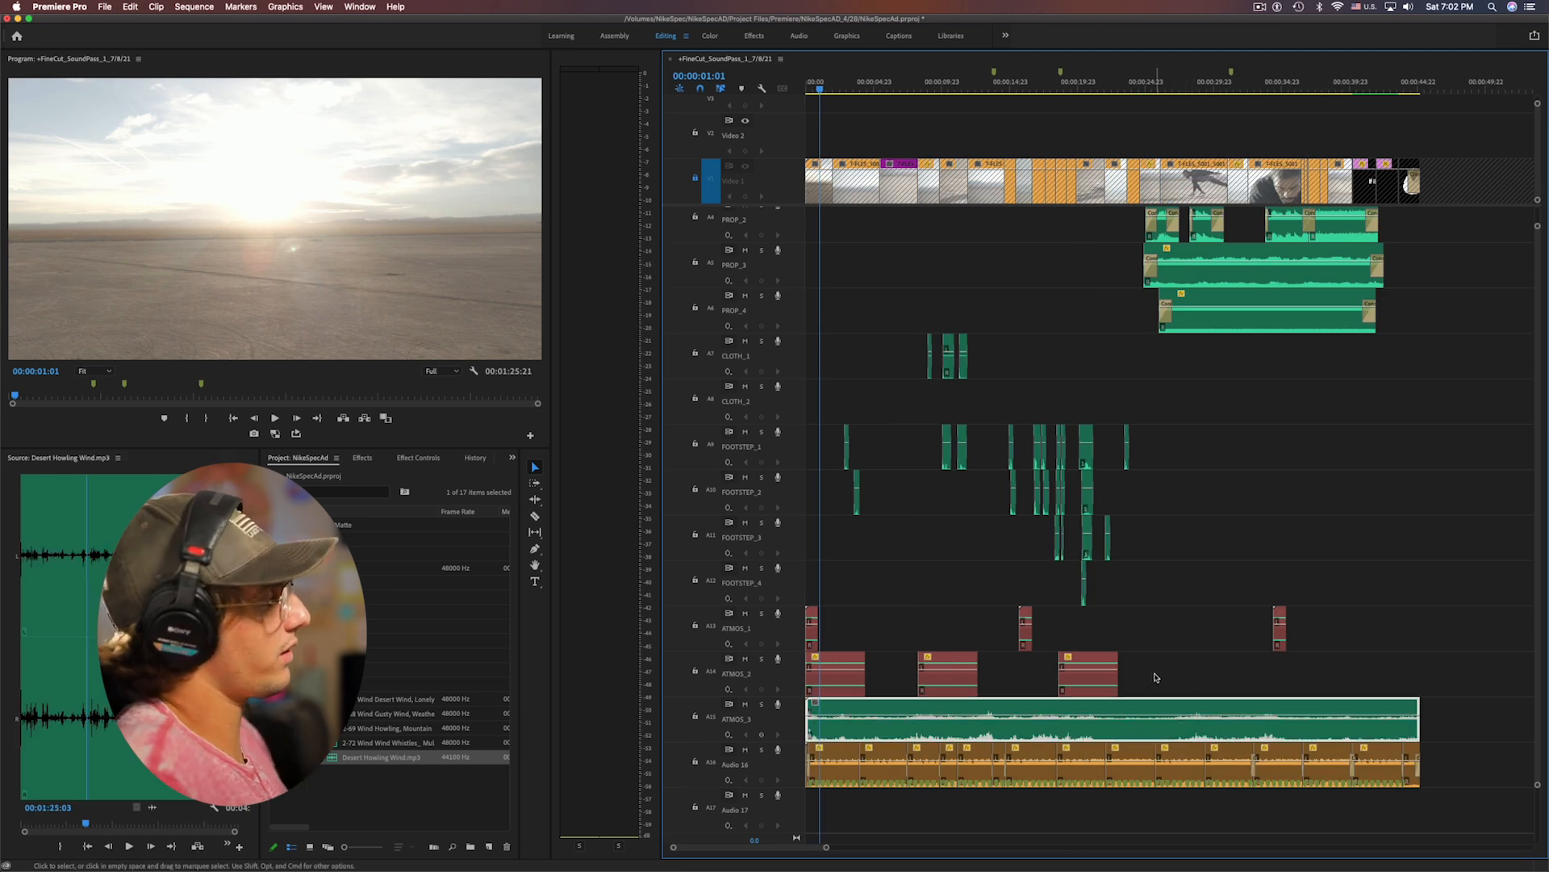
Mark 1-35 Chicken Chicks from 00:00:01:03 to 00:00:02:17 and place that excerpt over the first ATMOS_1 placeholder
left_click(846, 632)
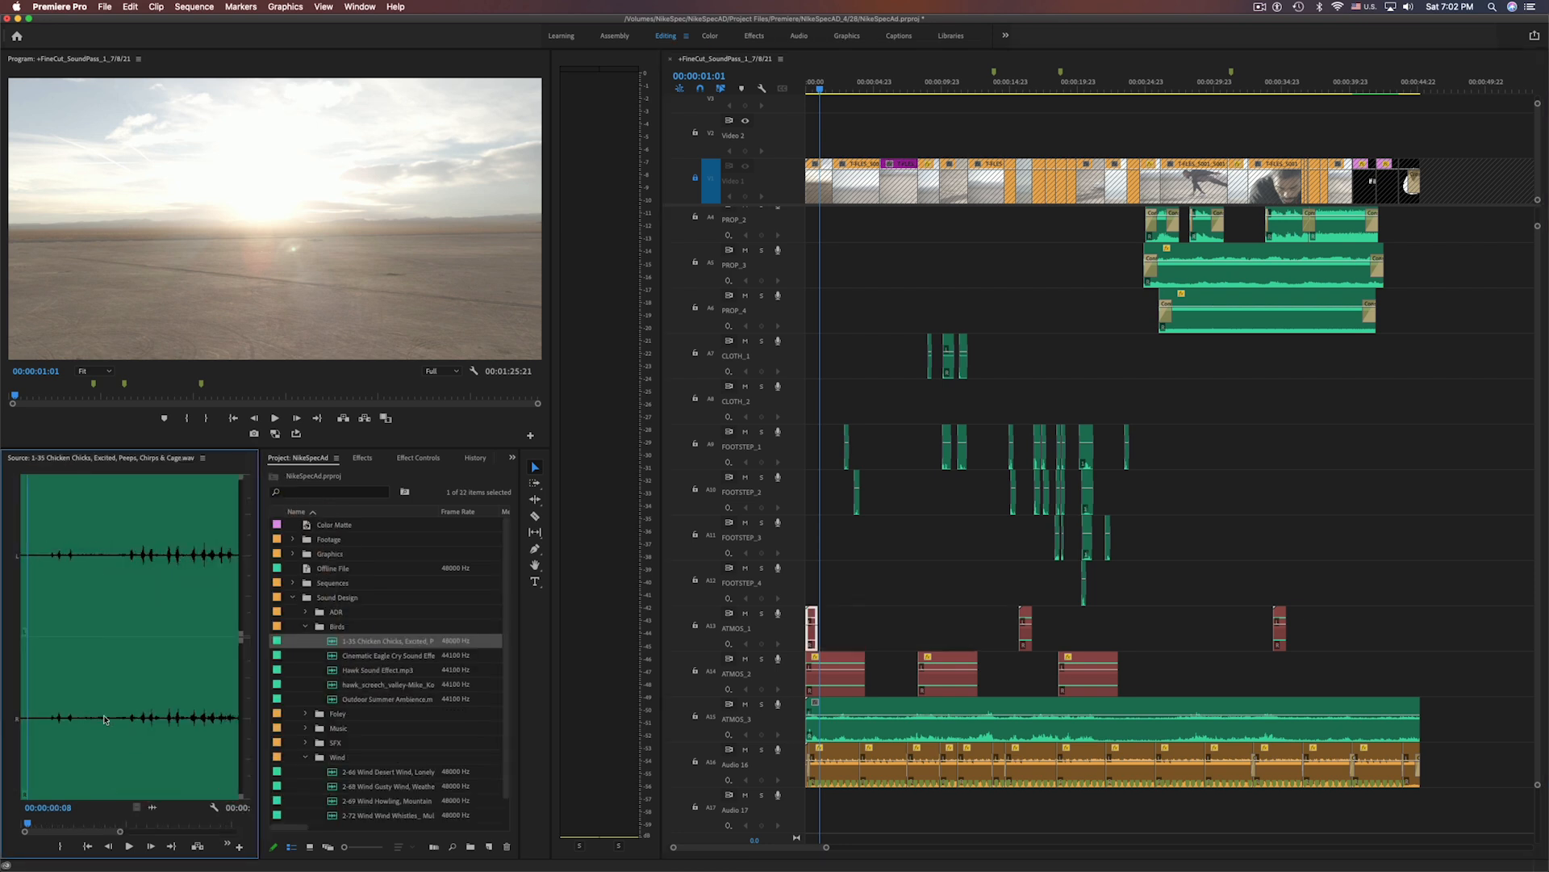
key("=")
left_click_drag(48, 724, 34, 690)
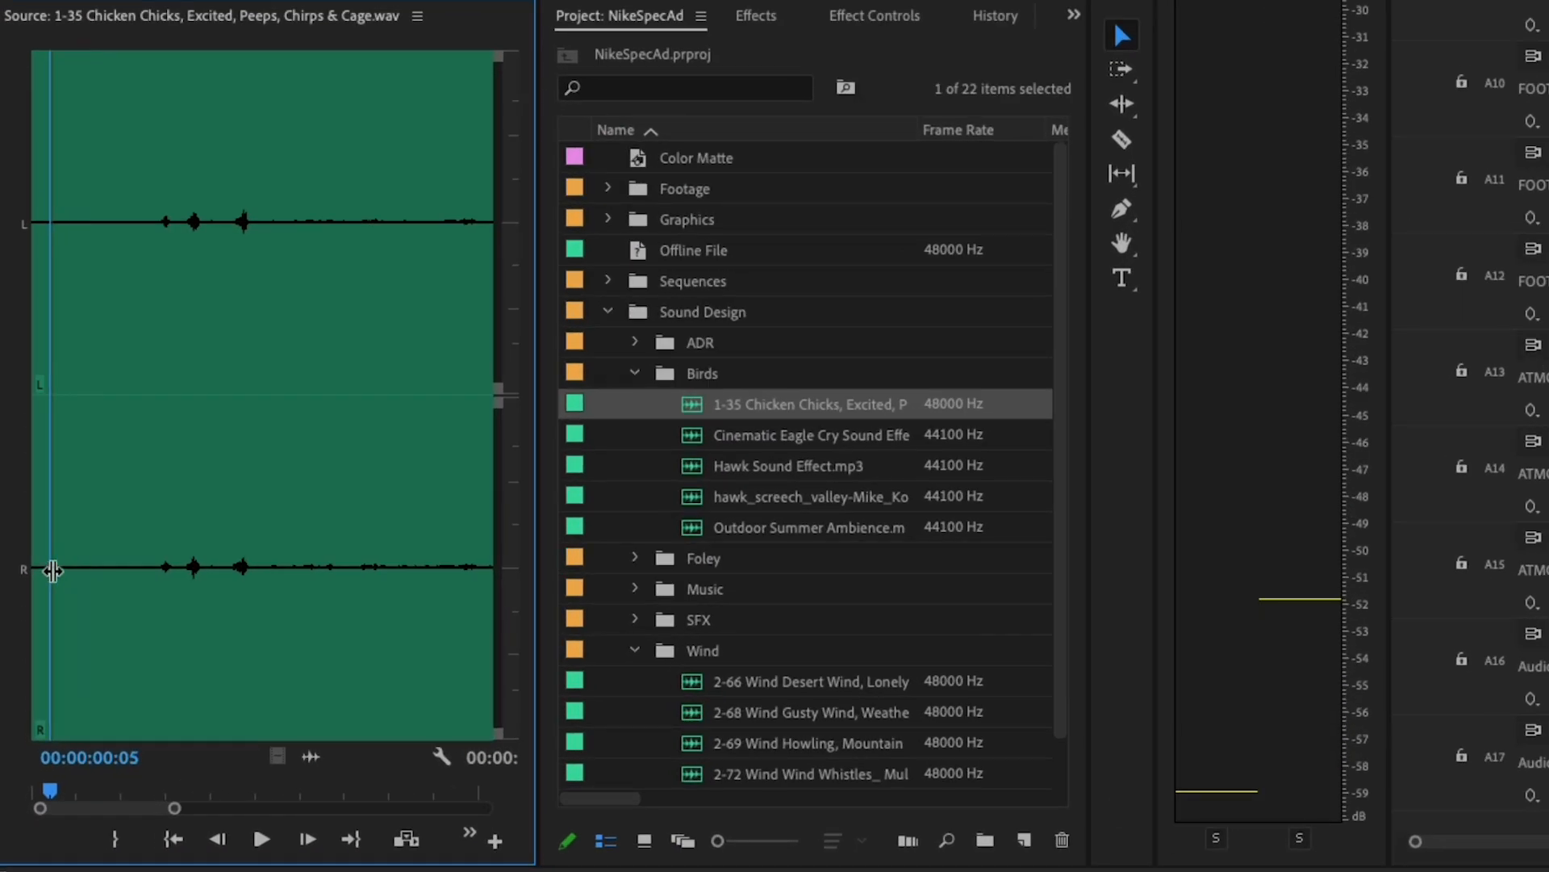
key("i")
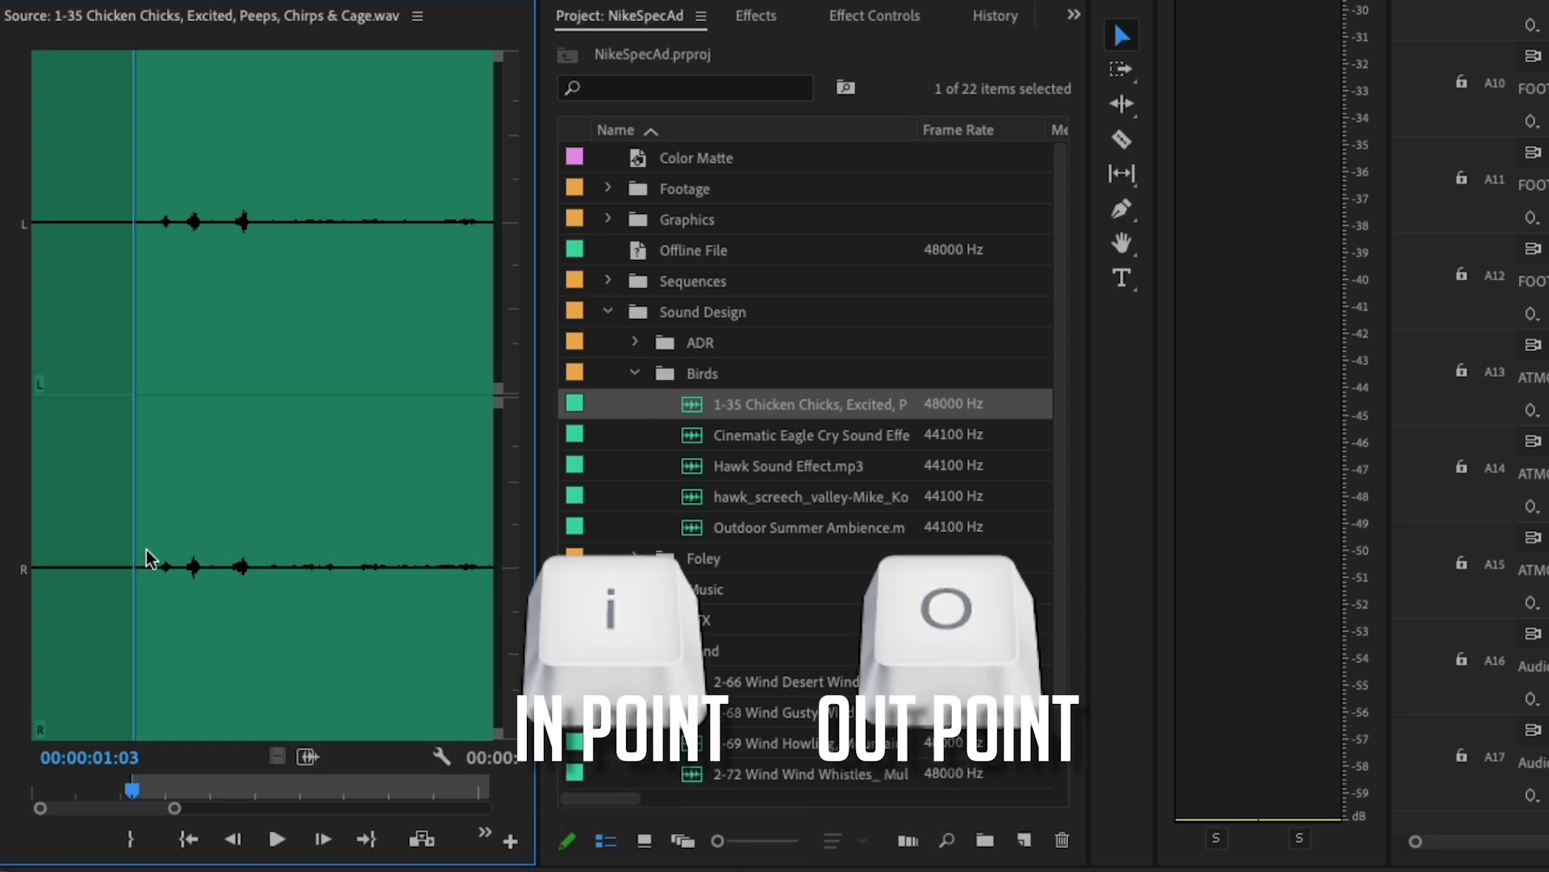
key("o")
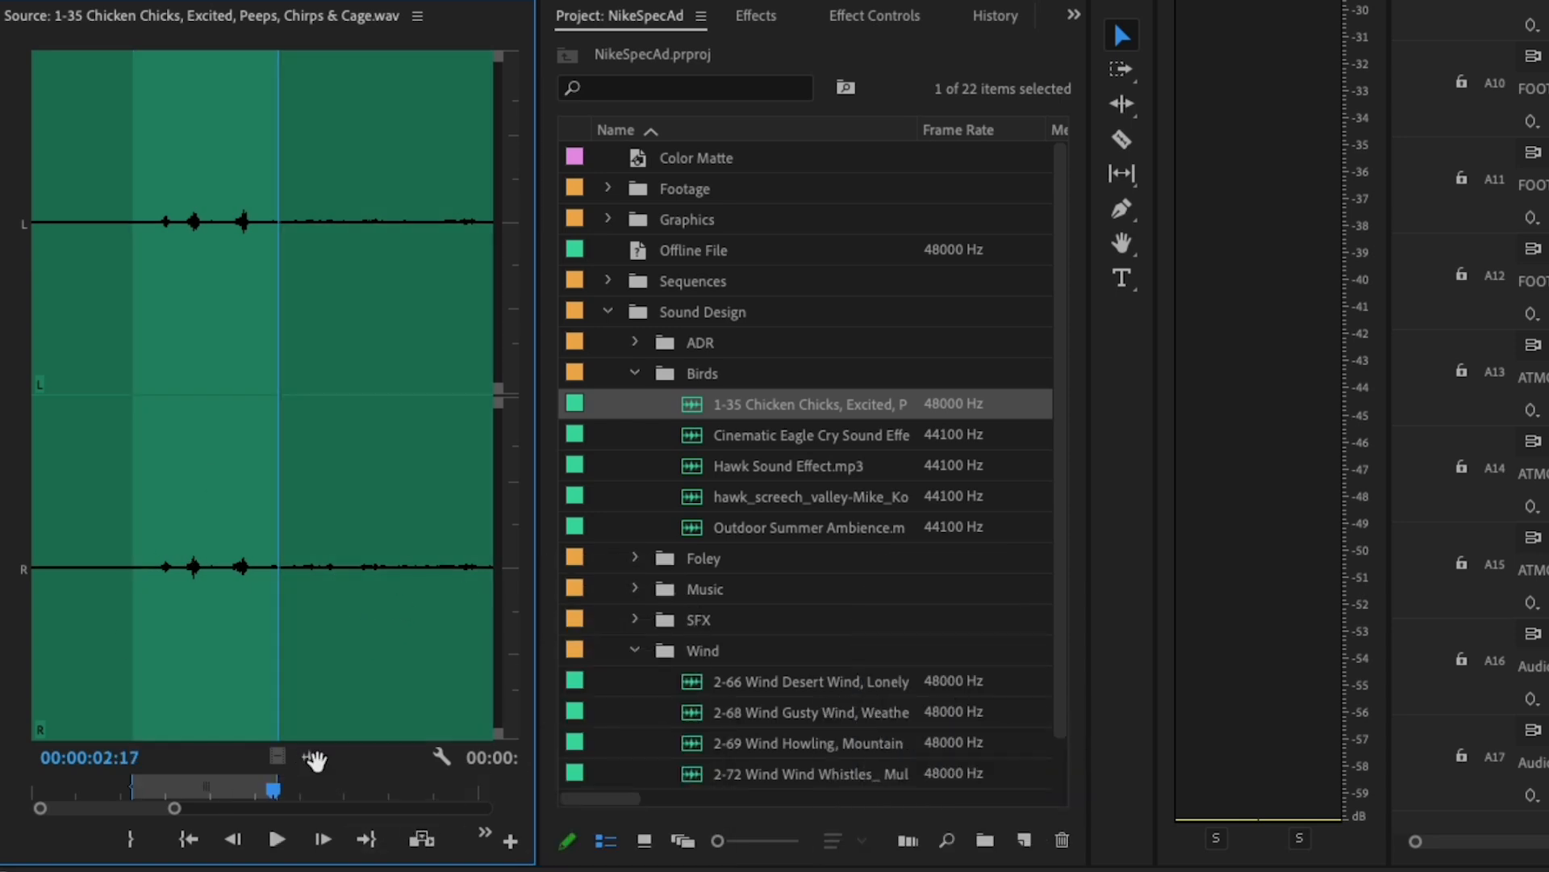
left_click_drag(315, 757, 143, 396)
left_click(336, 366)
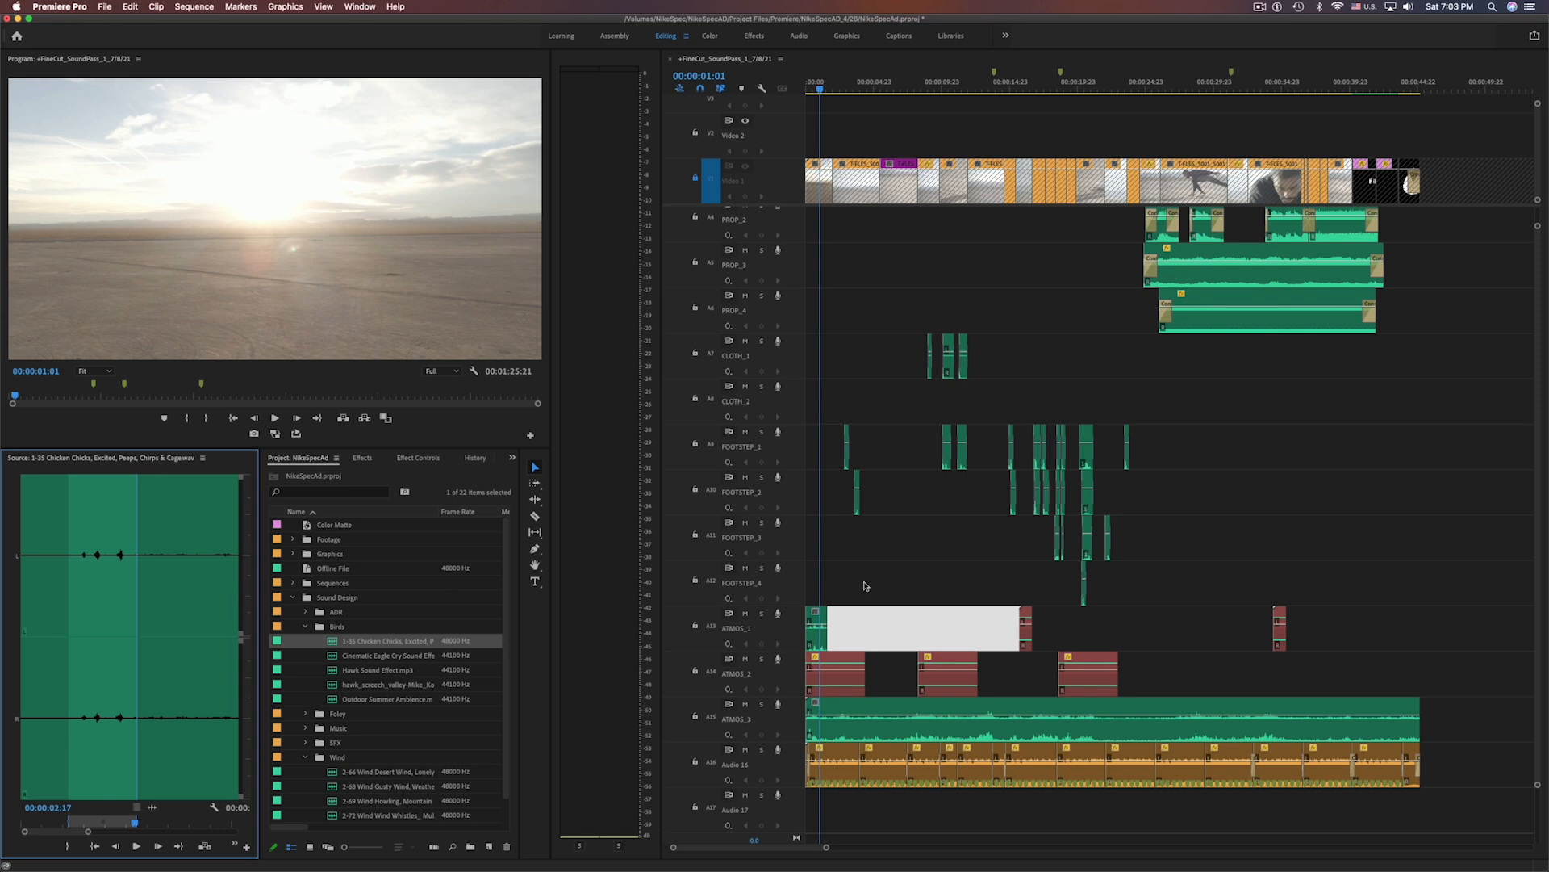
Replace the second ATMOS_1 placeholder with the chirp excerpt near 00:00:14:05 and play the sequence to check the chirps
left_click_drag(908, 86, 732, 153)
key("space")
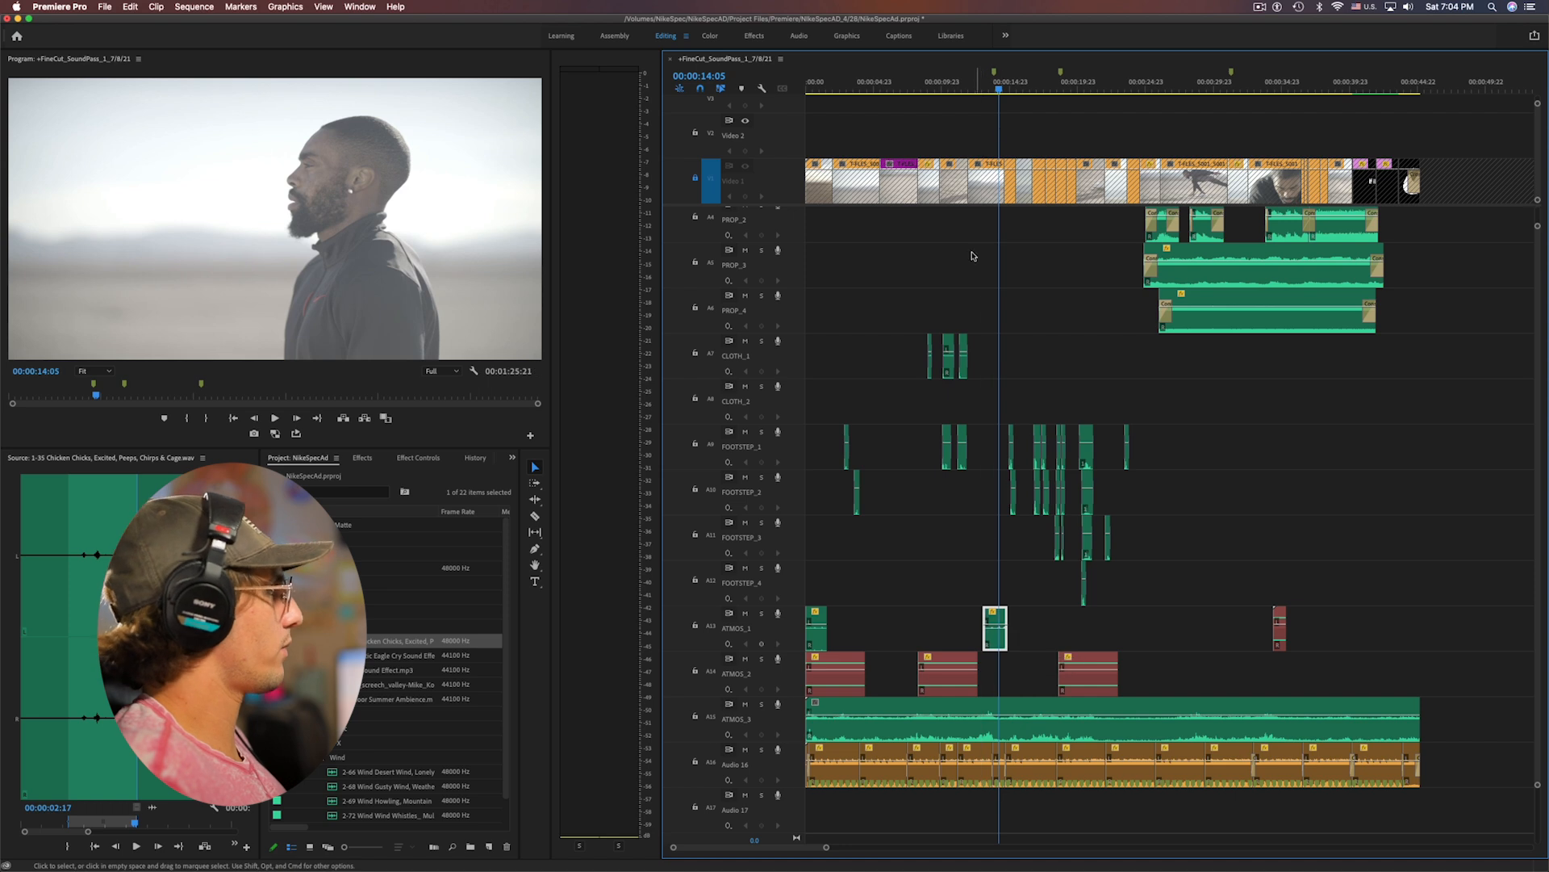
left_click(955, 84)
key("space")
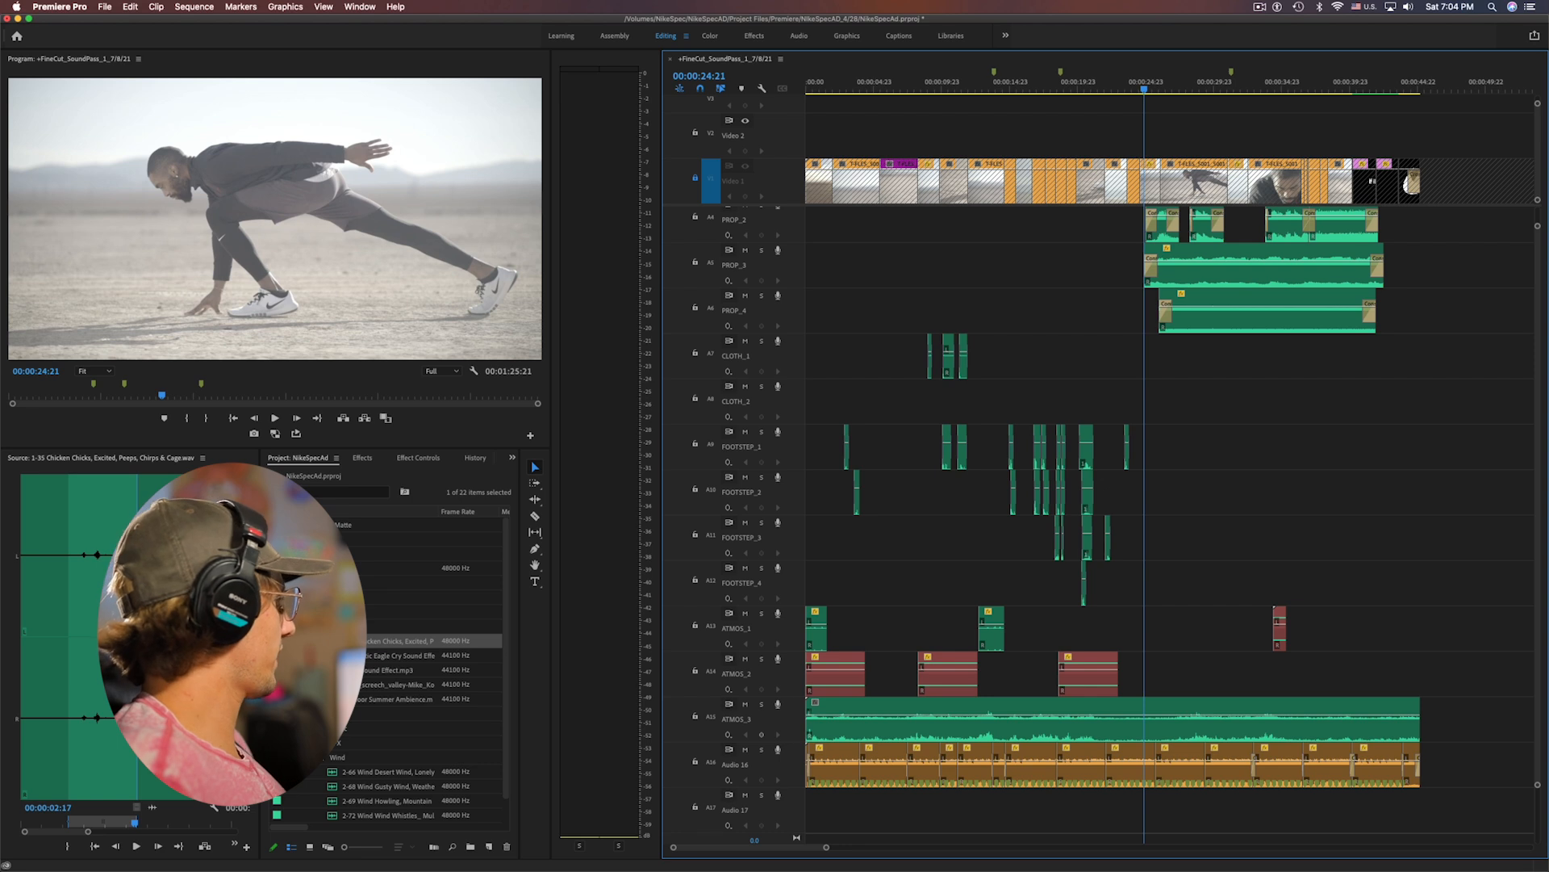
Replace the last ATMOS_1 placeholder with a bird-of-prey cry from the Birds bin and lower the clip's audio gain
double_click(332, 685)
key("space")
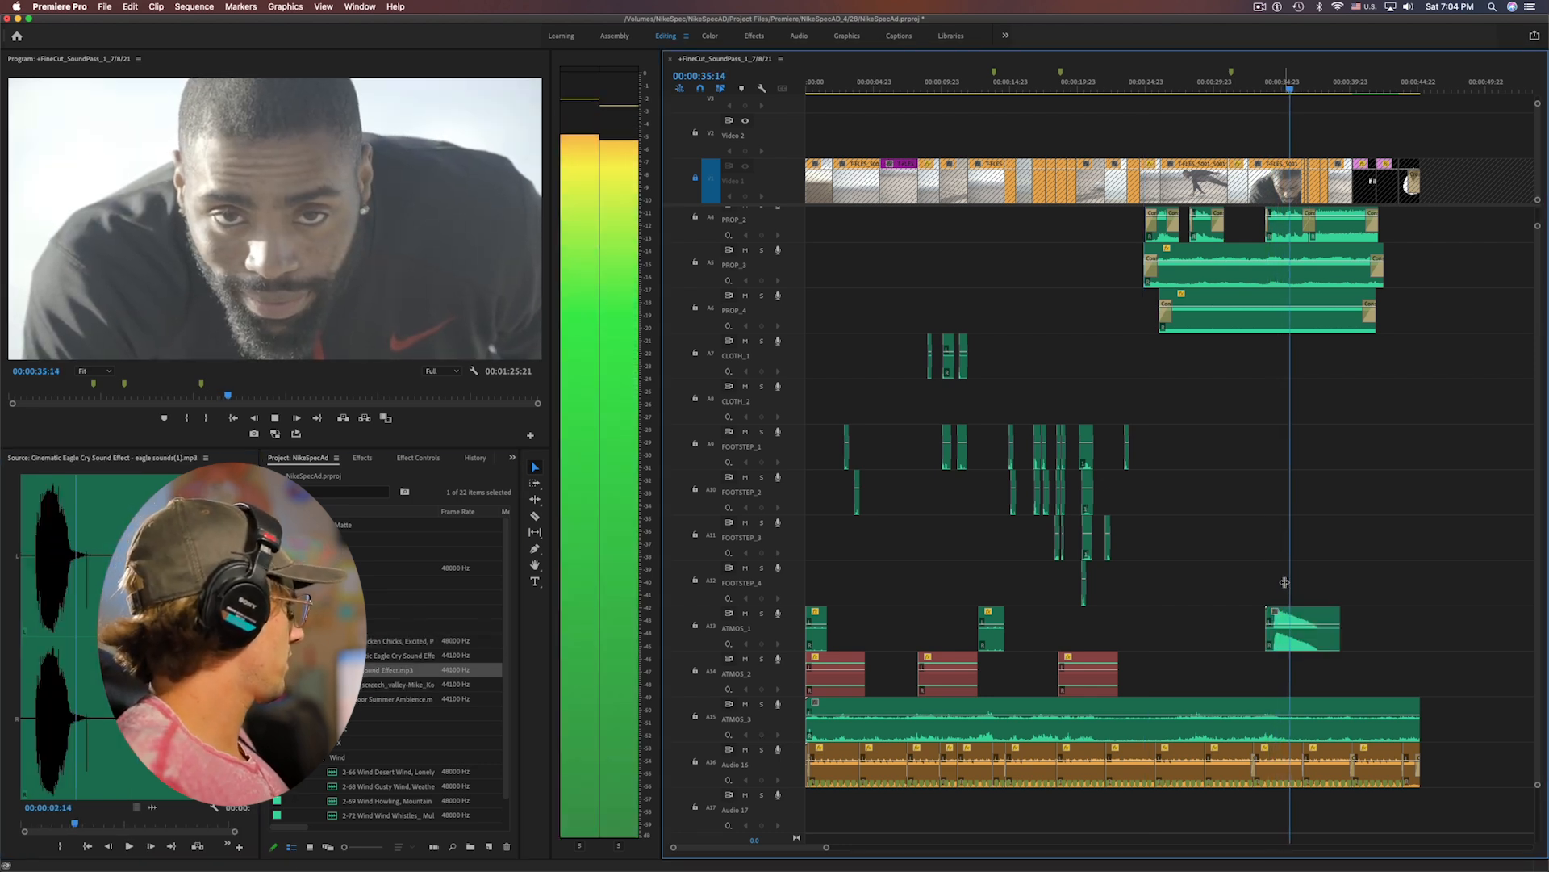
left_click(1301, 629)
key("g")
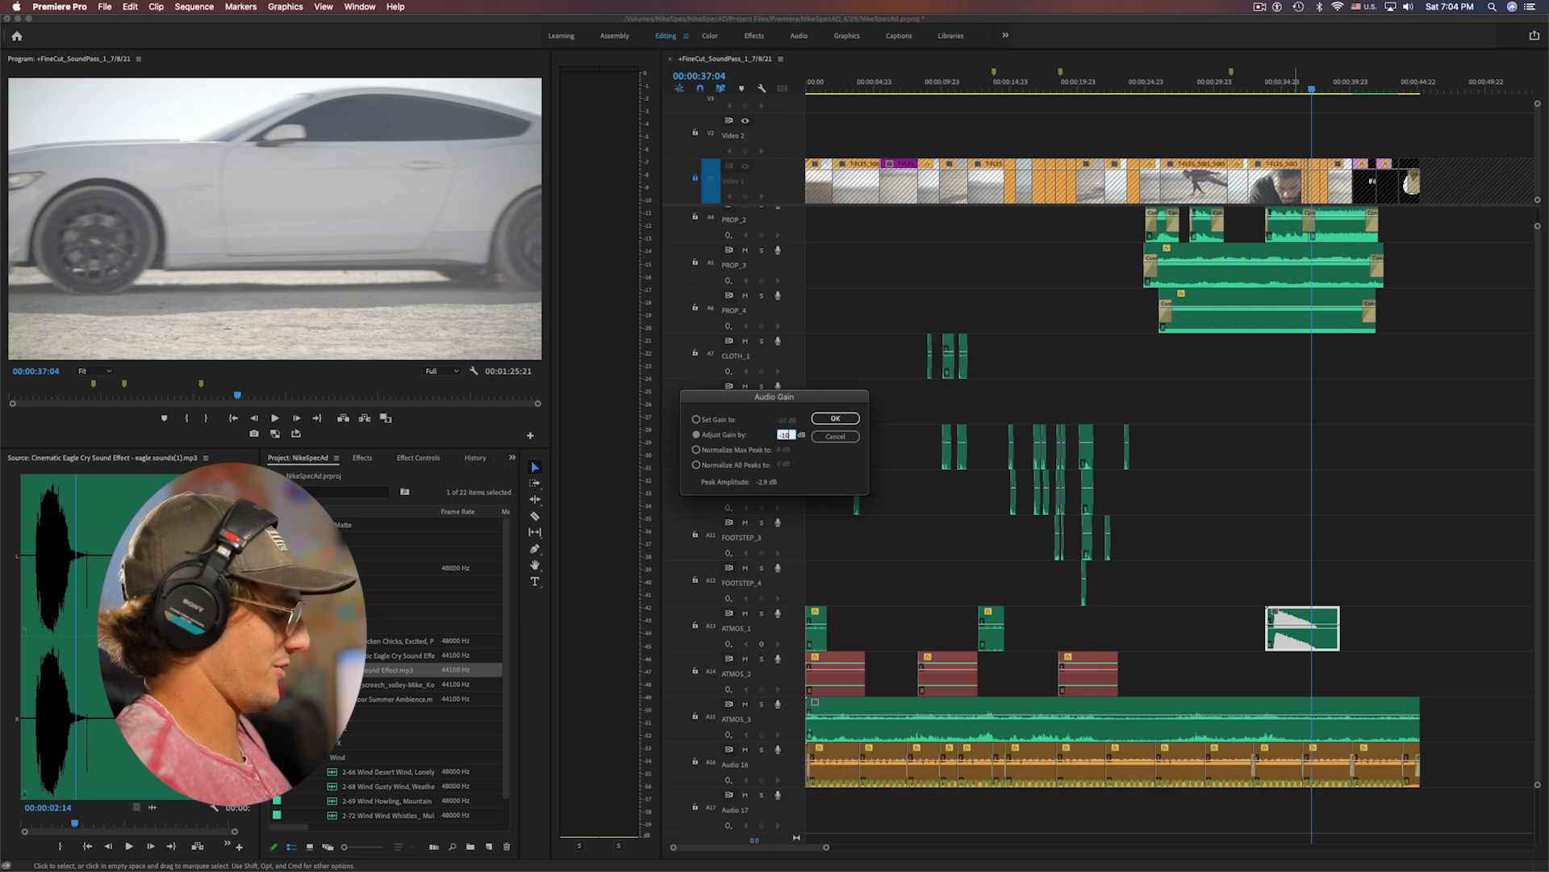
key("Return")
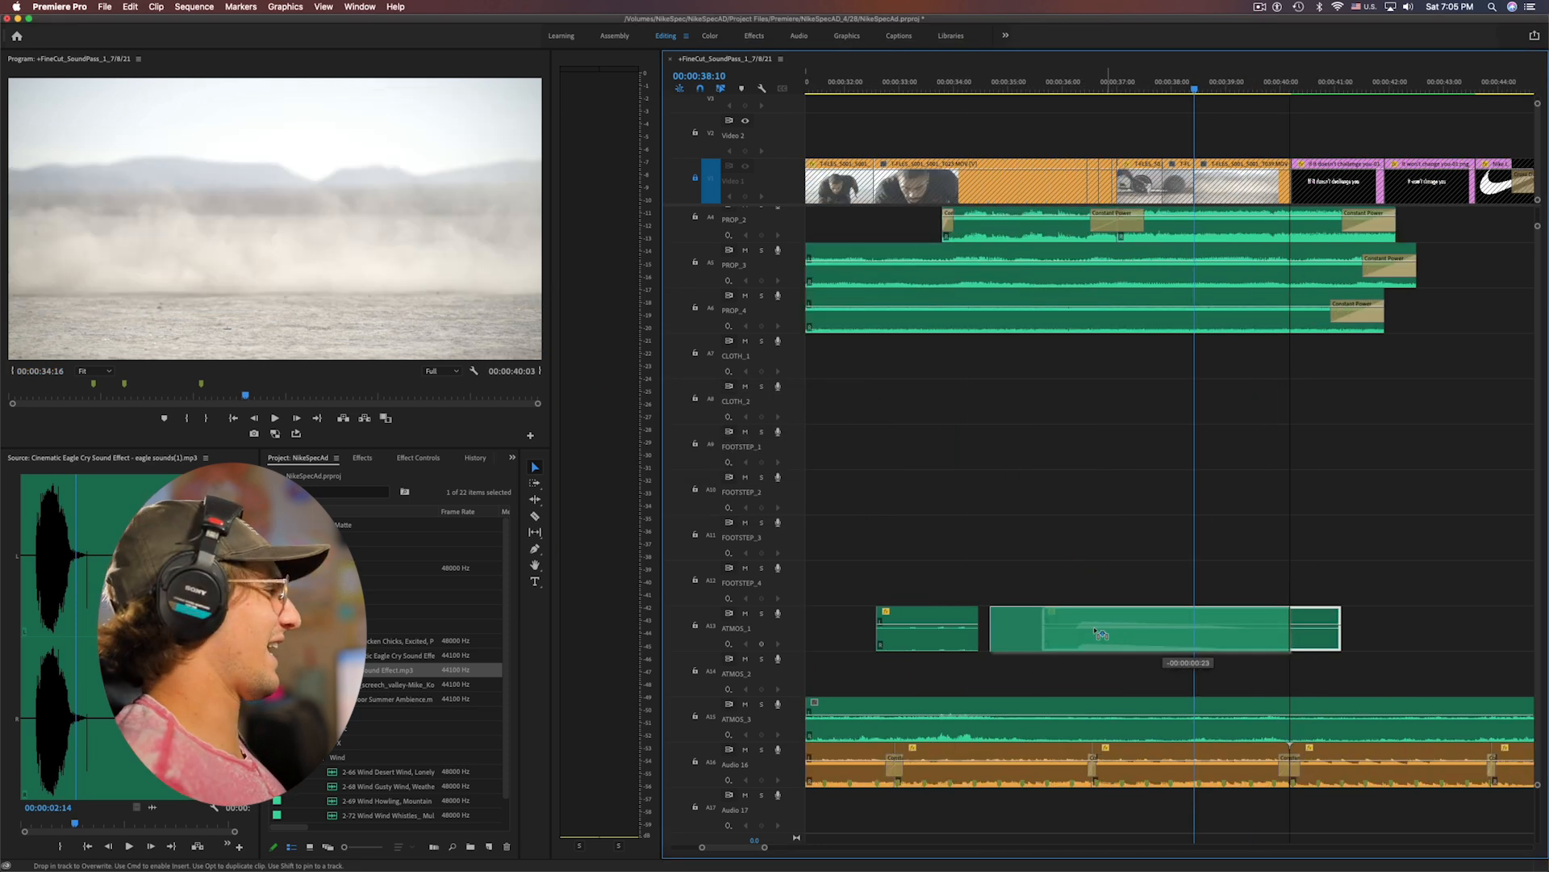
Lower the gain of the bird-of-prey cry on ATMOS_1 again and play it against the picture from about 00:00:33
left_click(1040, 637)
key("g")
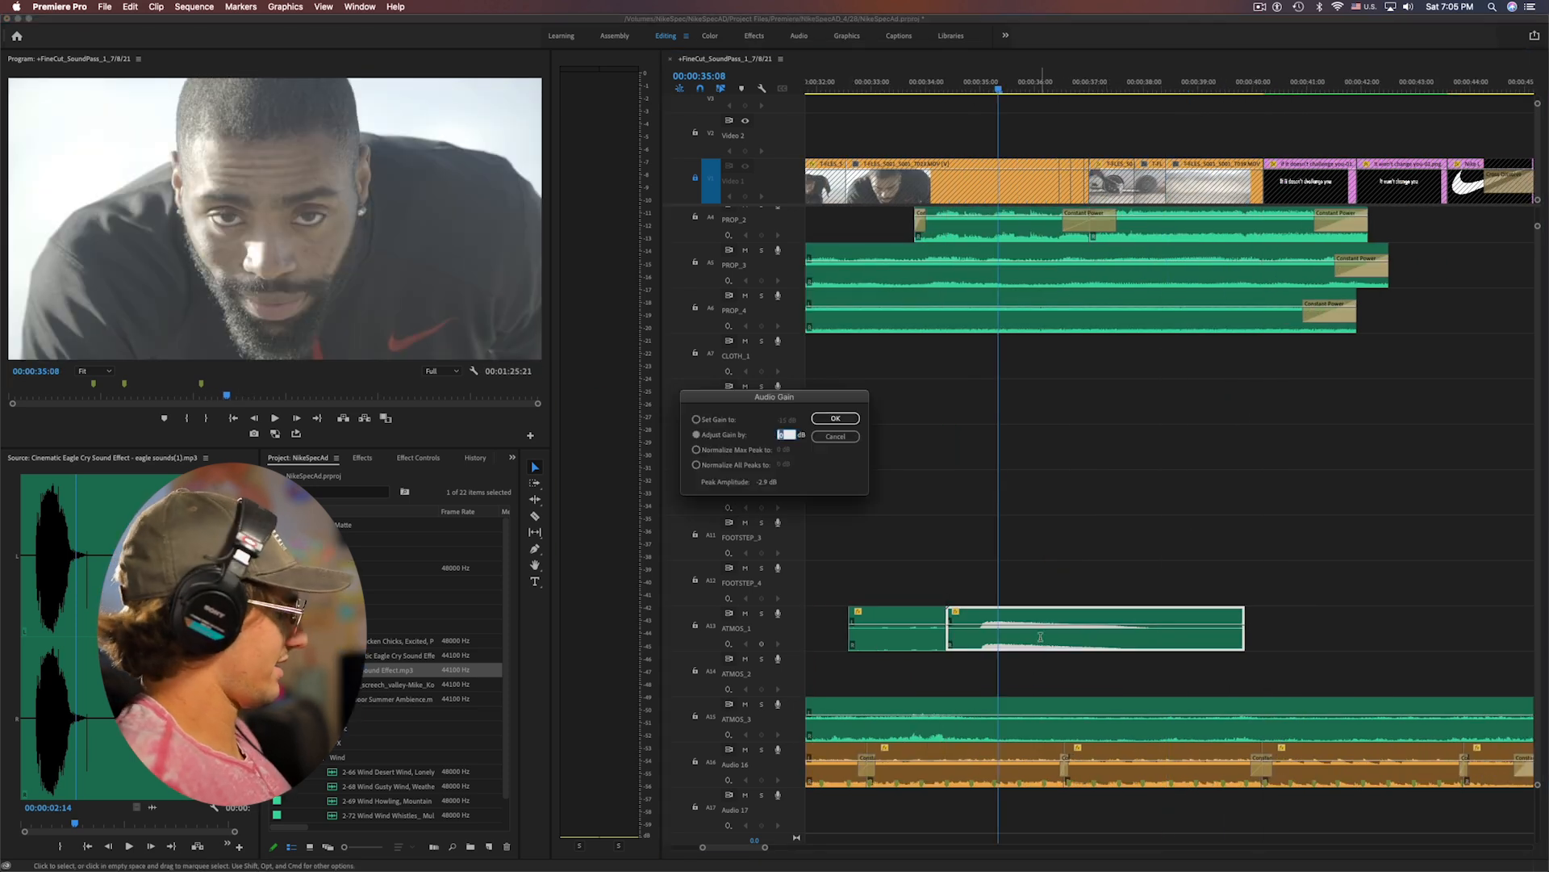
key("Return")
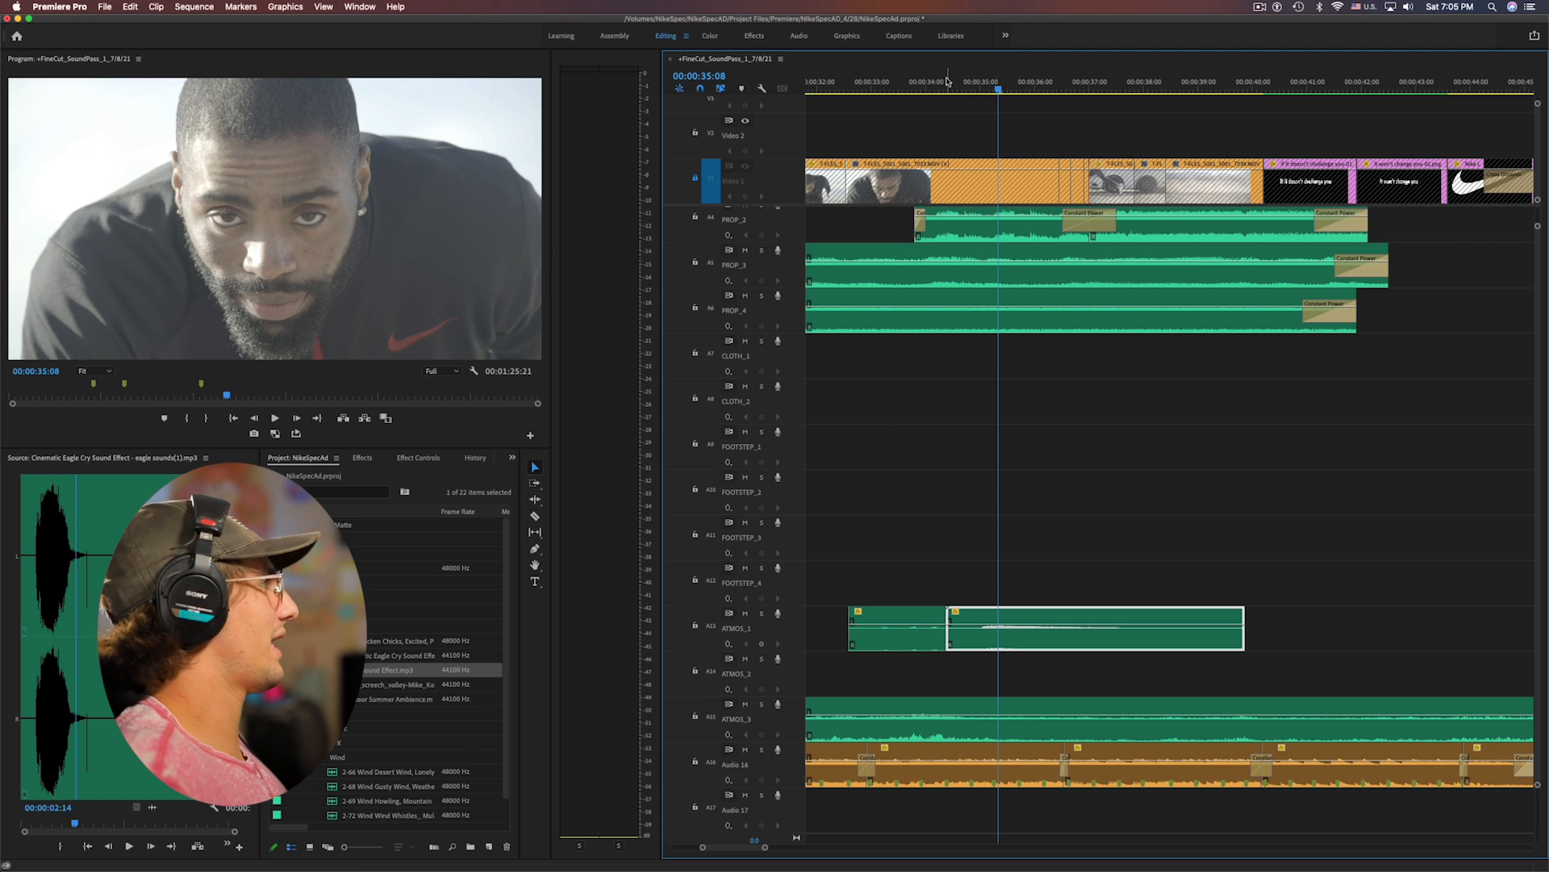
left_click(874, 83)
key("space")
left_click(1062, 486)
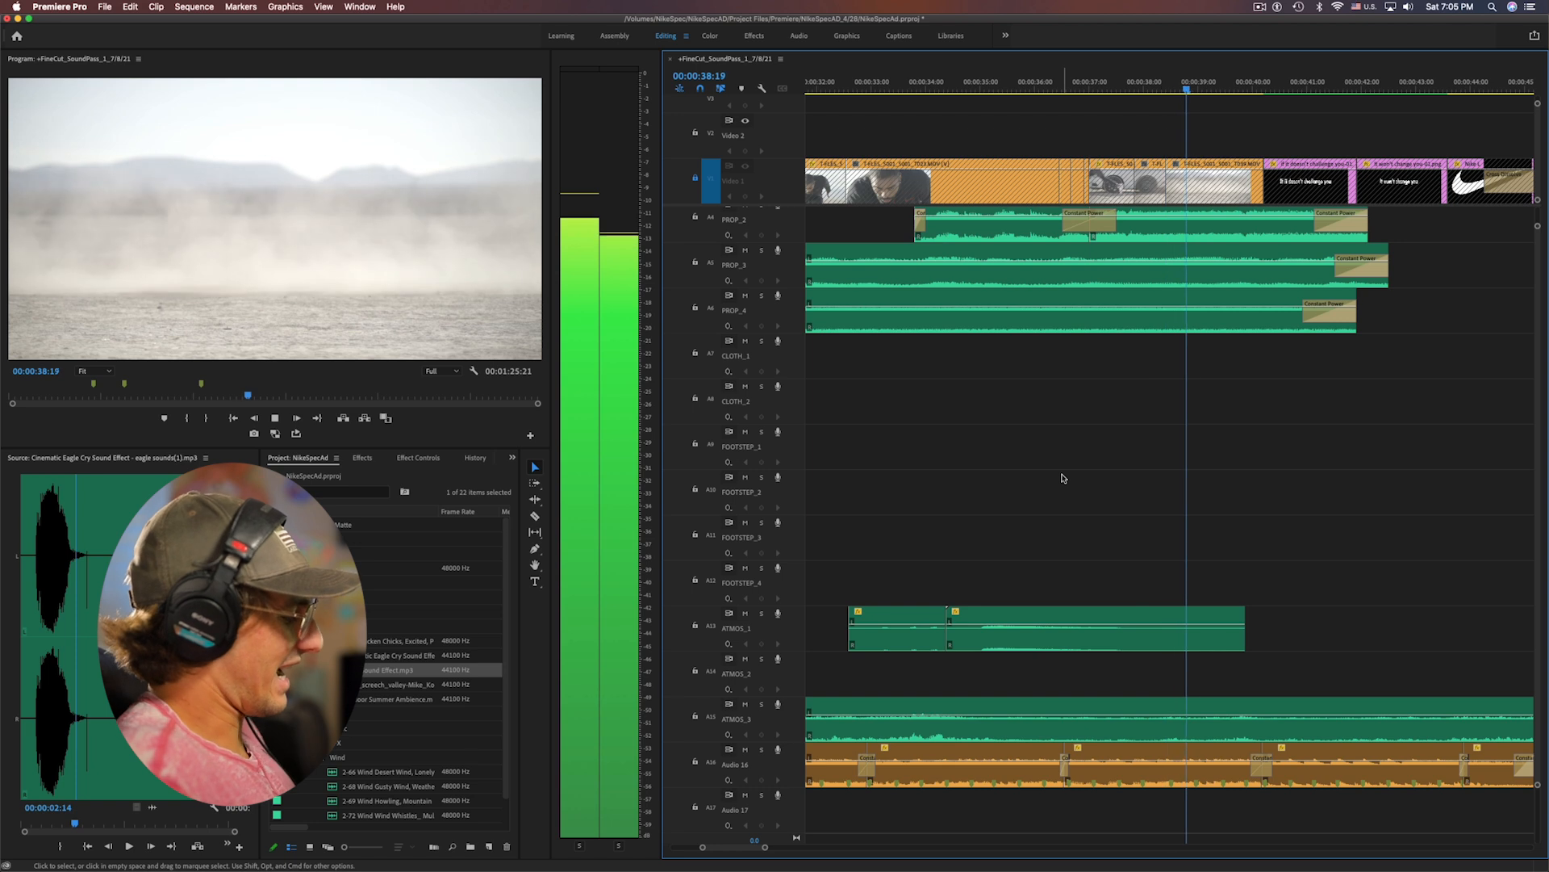
key("minus")
key("minus")
key("minus")
key("minus")
key("space")
Delete the leftover piece of the third red placeholder on ATMOS_2, beside the crossfaded green clip
key("equal")
key("equal")
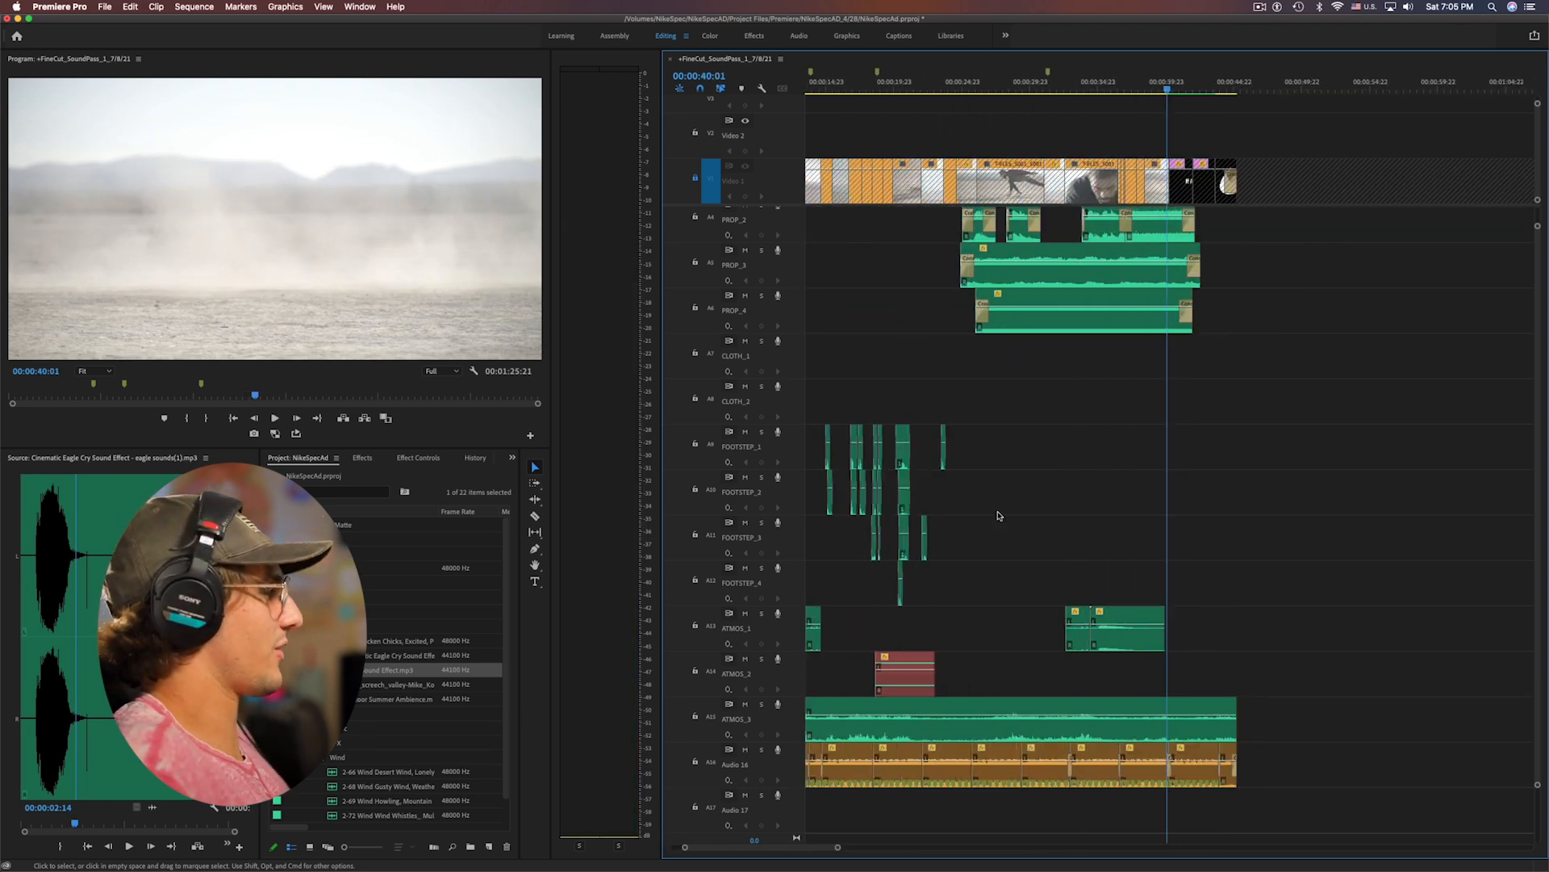
key("minus")
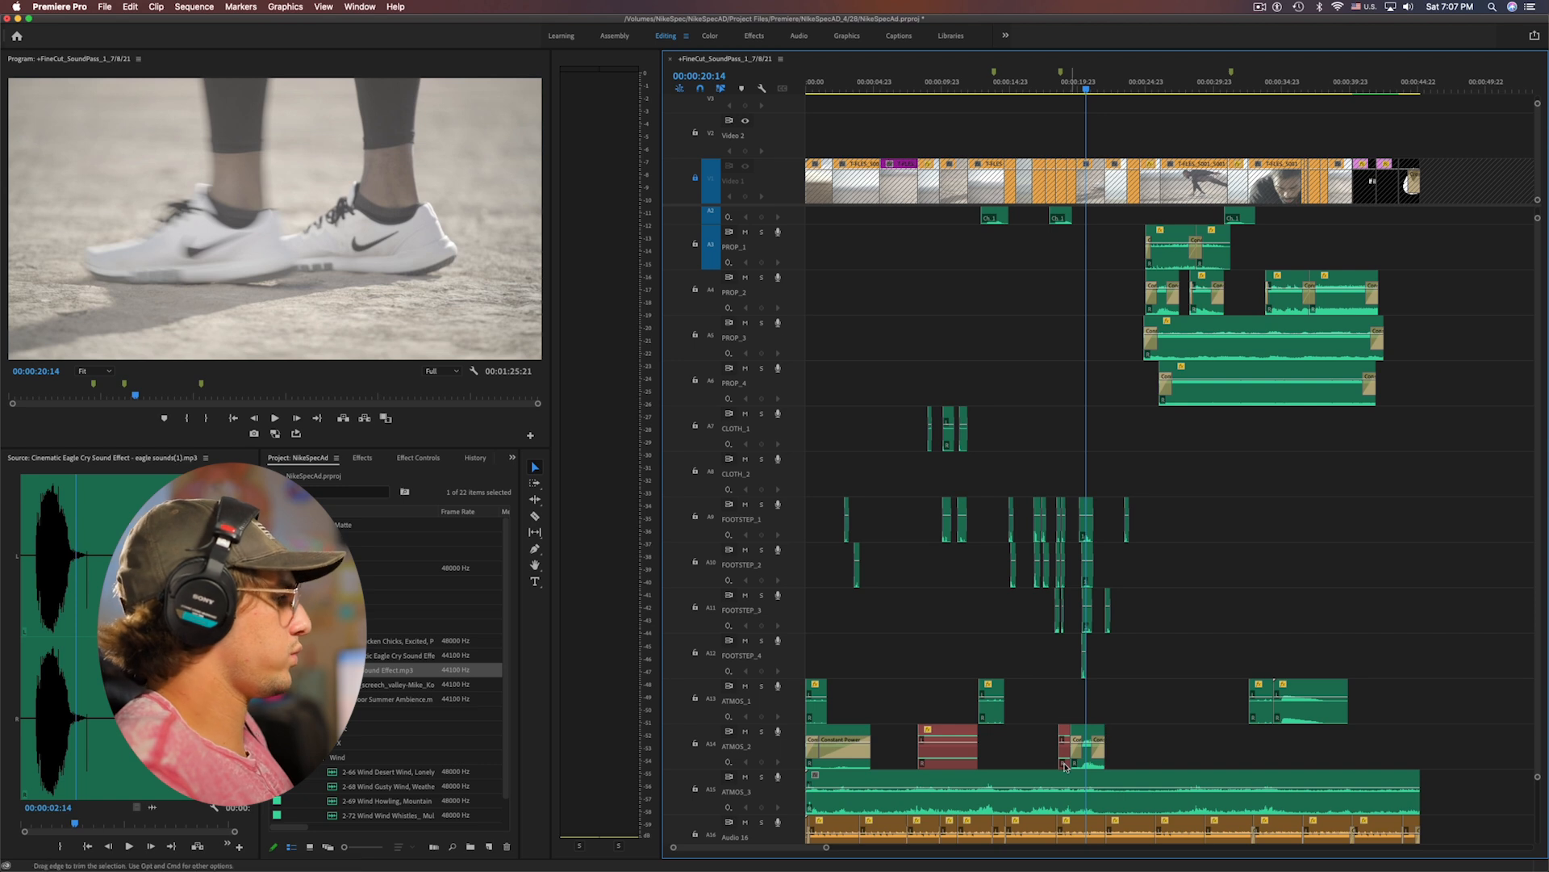
key("Delete")
left_click(1149, 699)
Play the shoe close-up around 00:00:20 to check the crossfaded clip on ATMOS_2
key("equal")
key("equal")
key("equal")
left_click_drag(1161, 81, 1090, 84)
key("space")
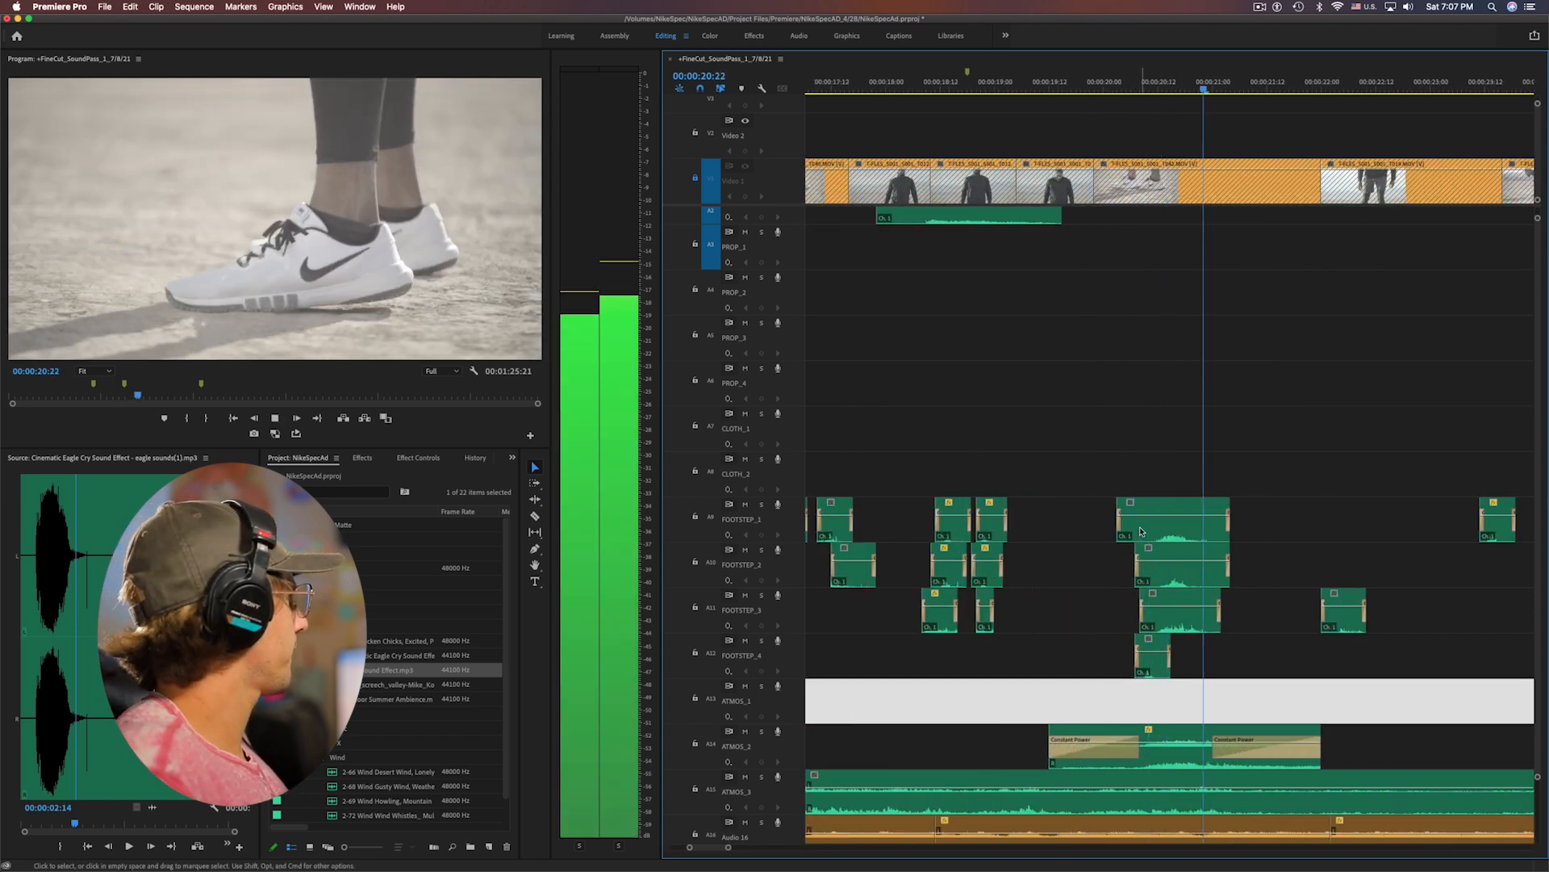
left_click(1196, 717)
key("minus")
key("minus")
key("minus")
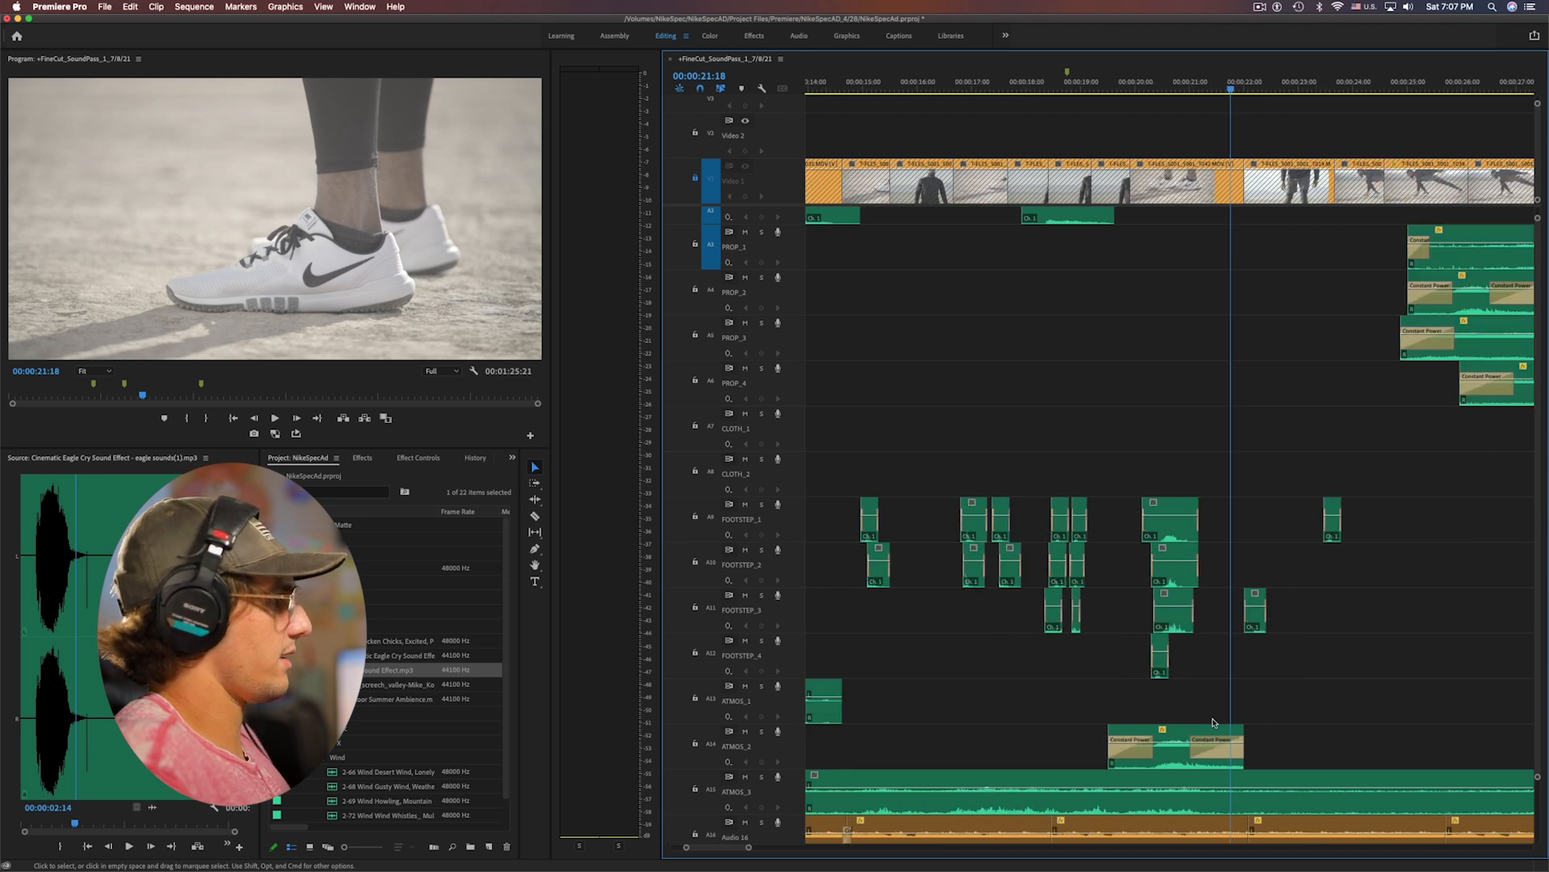
key("space")
Play the sequence into the car section and match-frame the second PROP_2 clip to its source, FORD MUSTANG SOUND EFFECTS.mp3
left_click_drag(985, 95, 920, 85)
key("space")
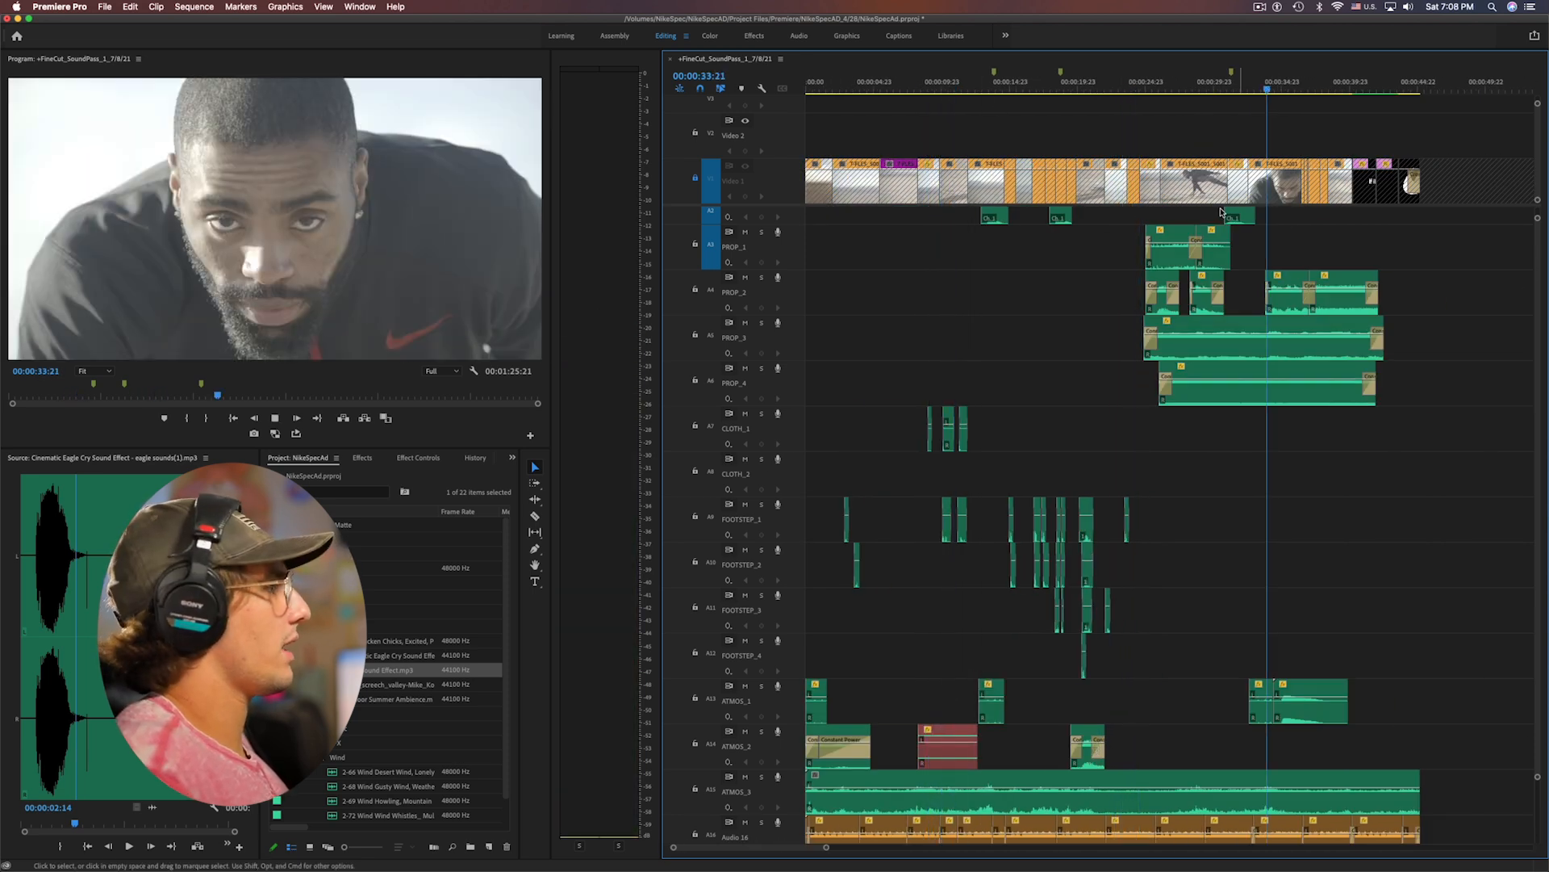
key("space")
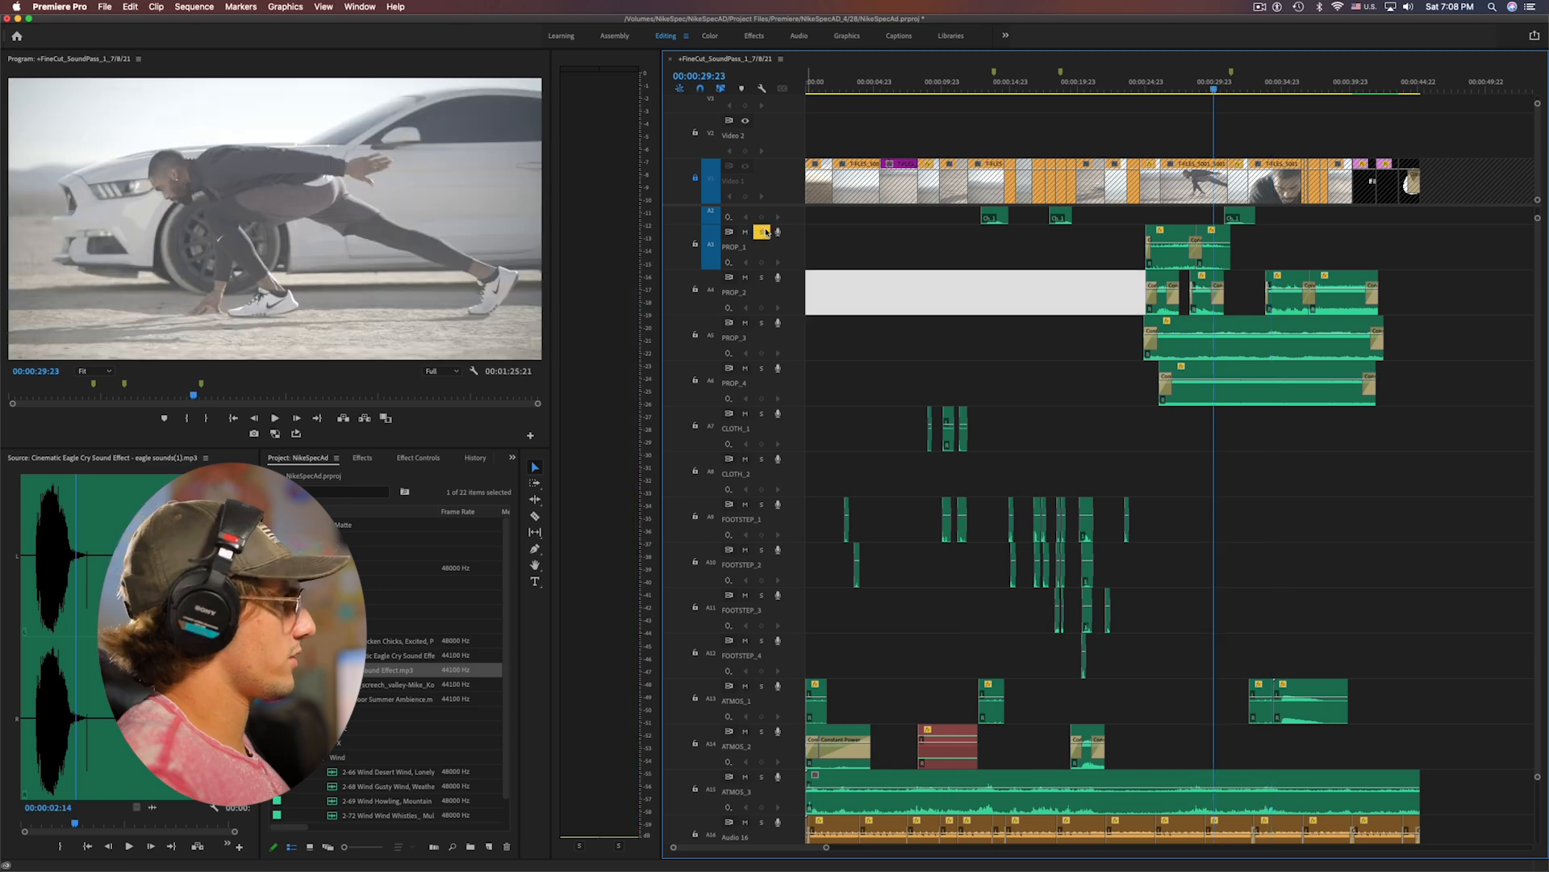
left_click(1019, 289)
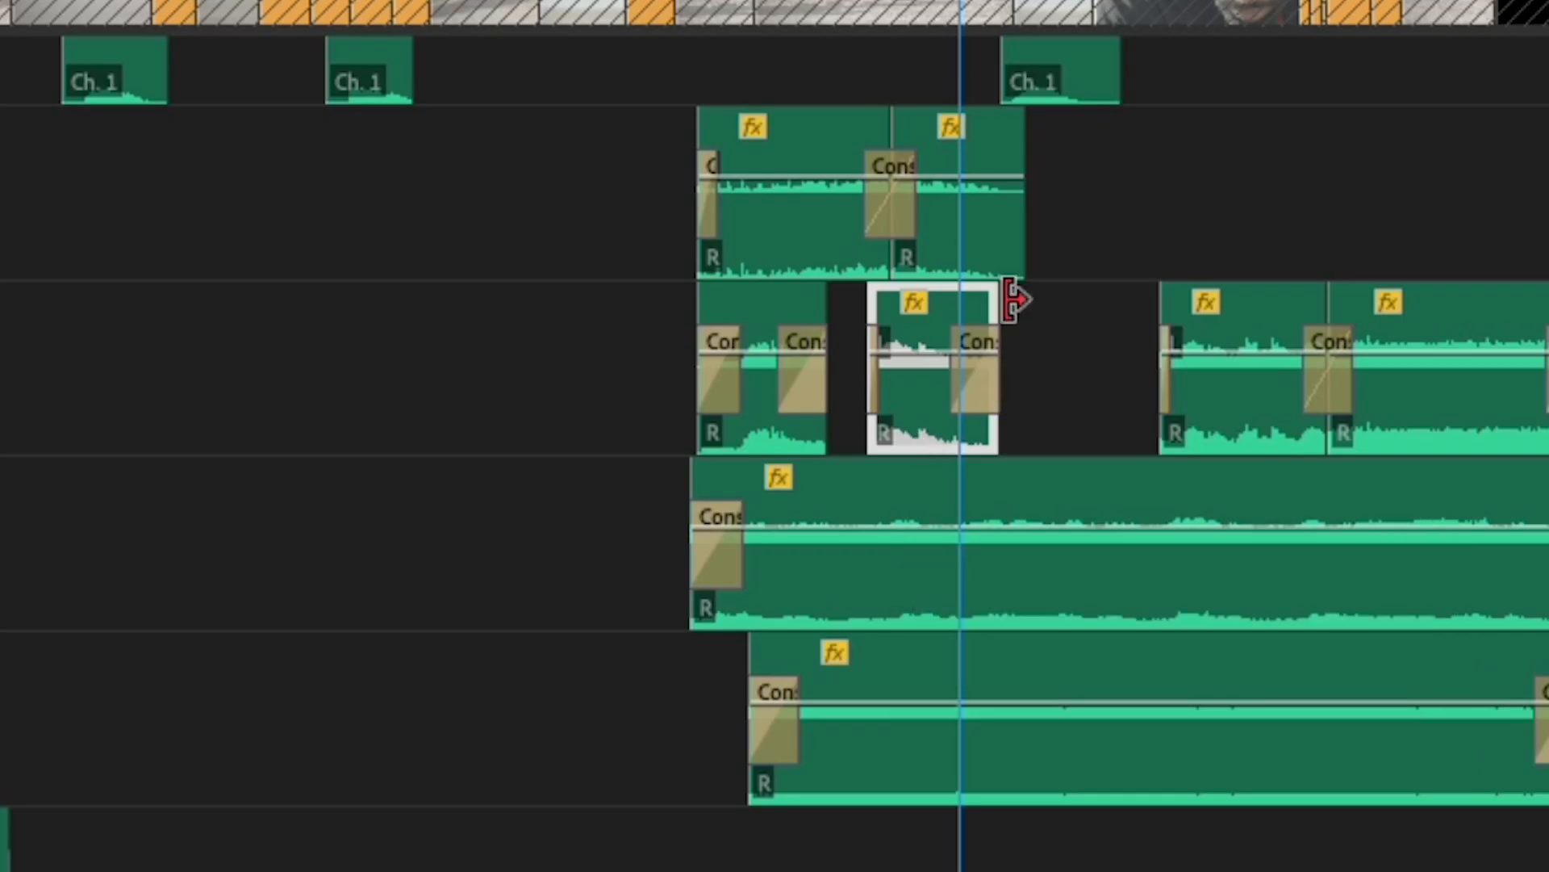
key("f")
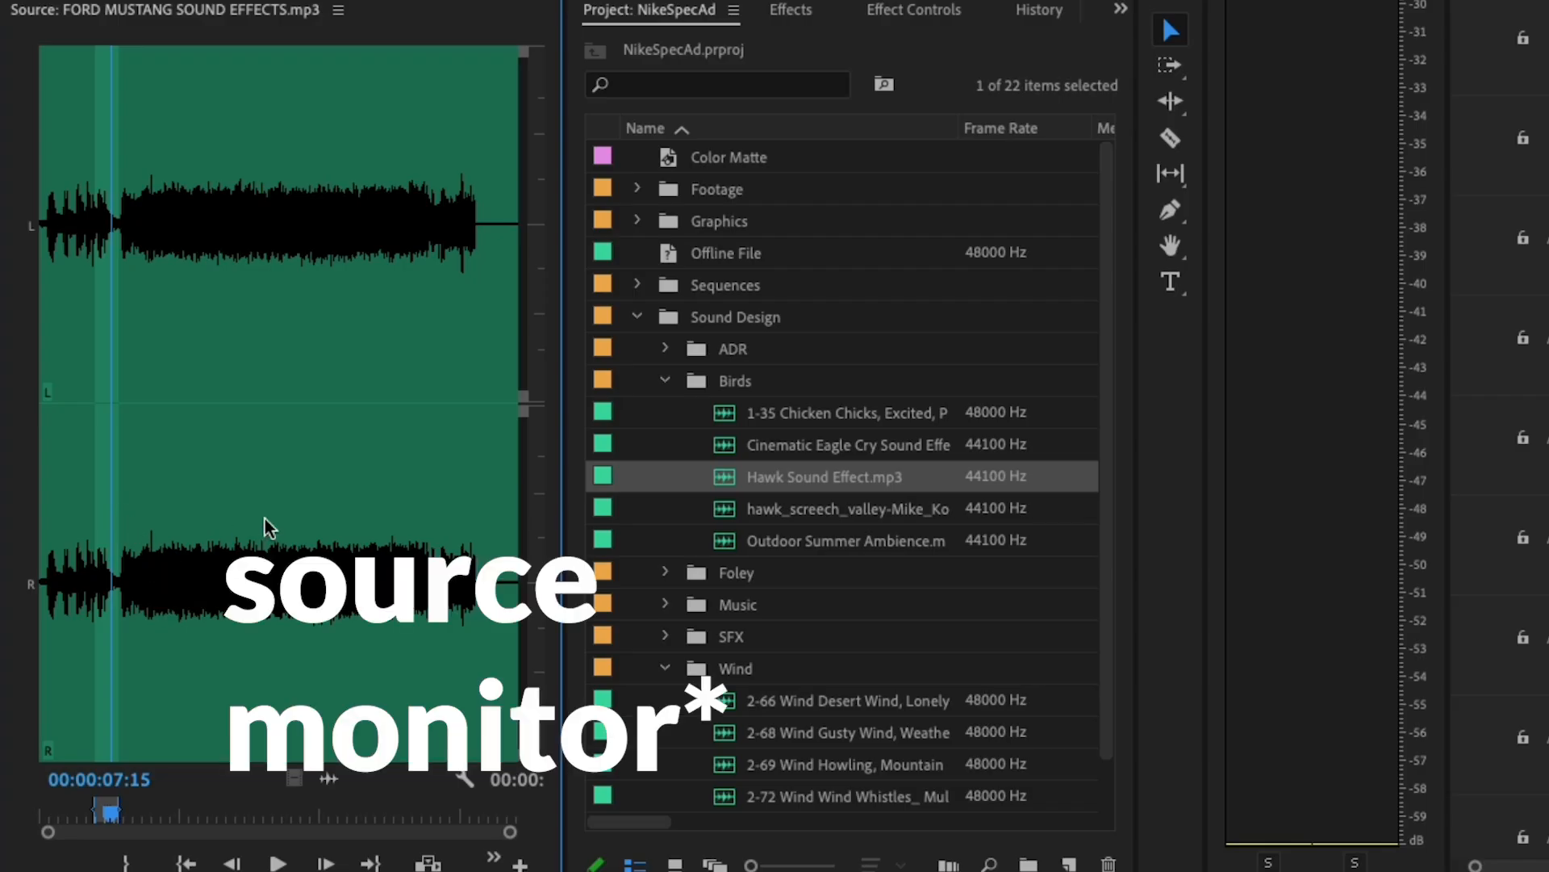
Audition FORD MUSTANG SOUND EFFECTS.mp3 up to about 00:00:08:14 and place an excerpt over the remaining ATMOS_2 placeholder
left_click(323, 558)
key("space")
left_click_drag(424, 611, 429, 596)
key("space")
key("space")
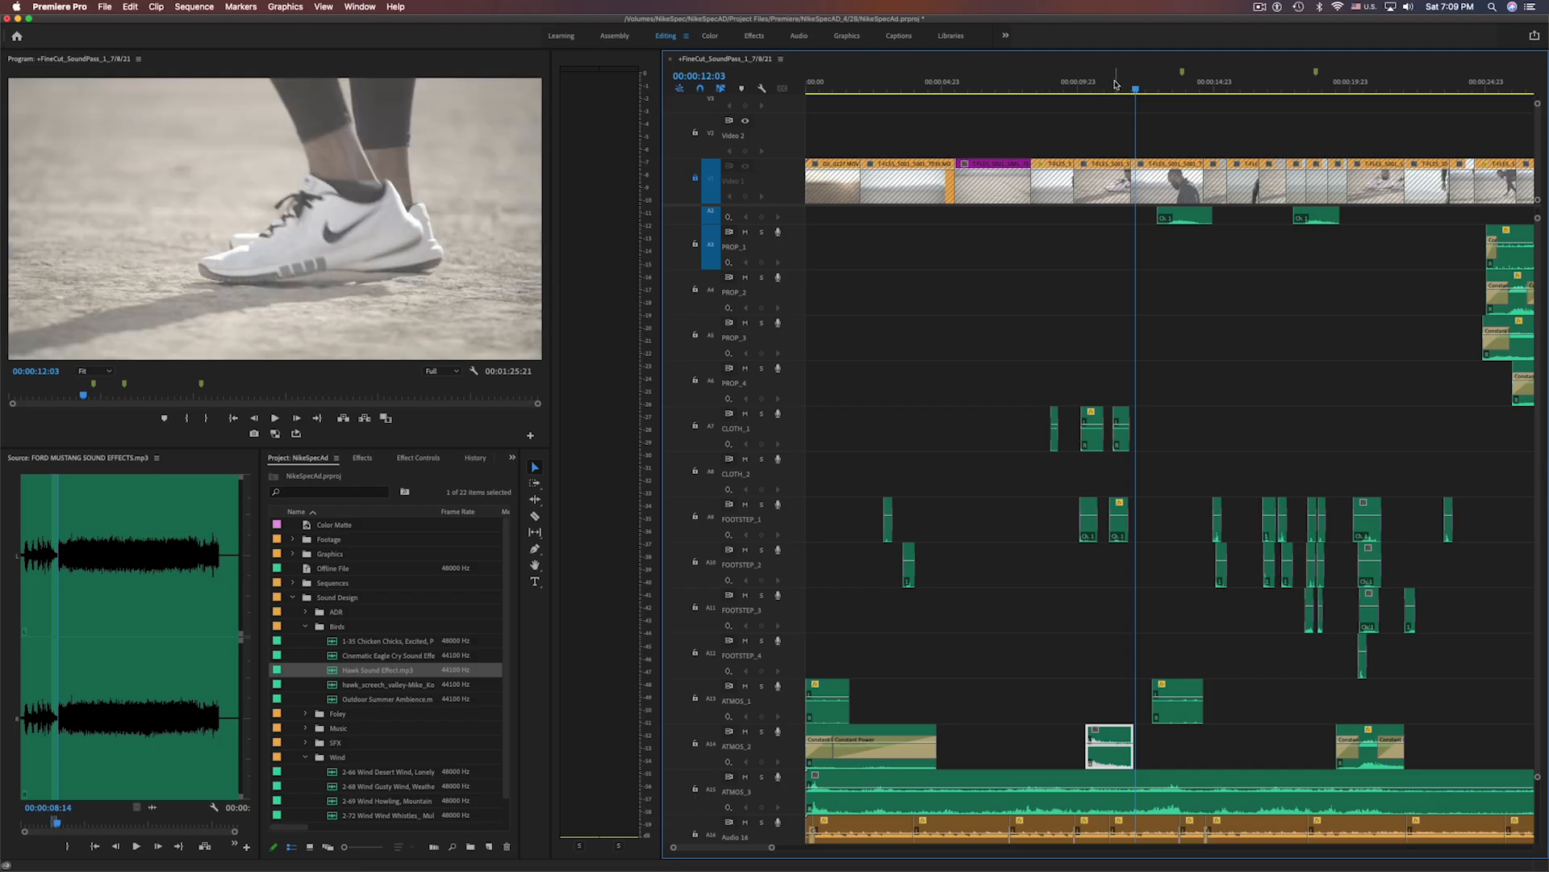
Shift the Mustang excerpt on ATMOS_2 a few frames earlier under the shoe close-up around 00:00:10
left_click_drag(1134, 88, 1088, 121)
key("equal")
key("equal")
key("equal")
left_click_drag(1194, 766, 1149, 766)
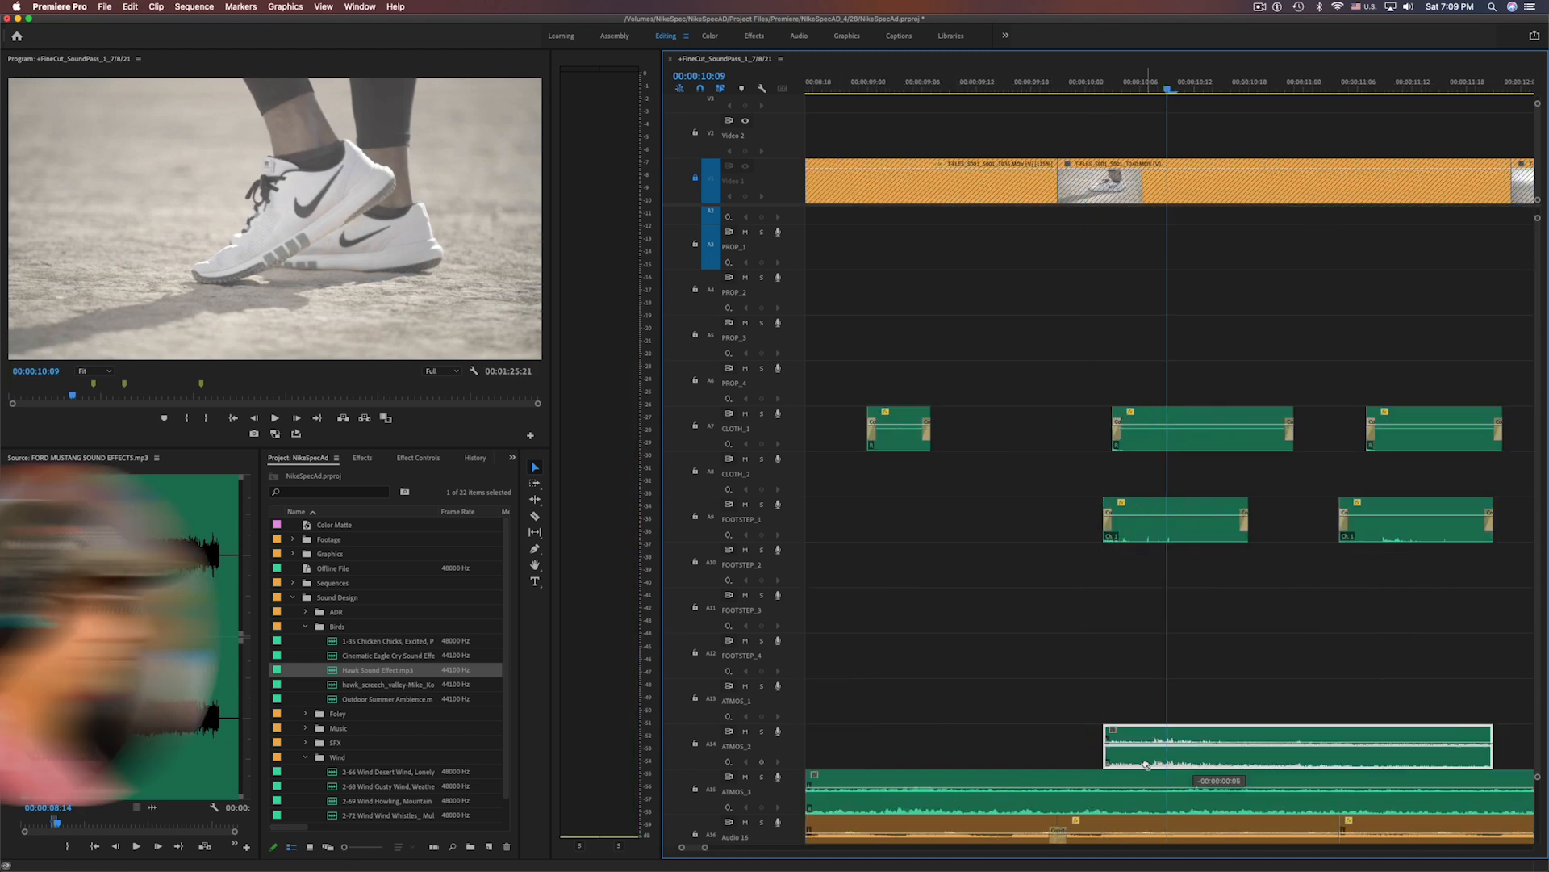
Play the shoe close-up and adjust the audio gain of the Mustang excerpt on ATMOS_2
key("space")
key("g")
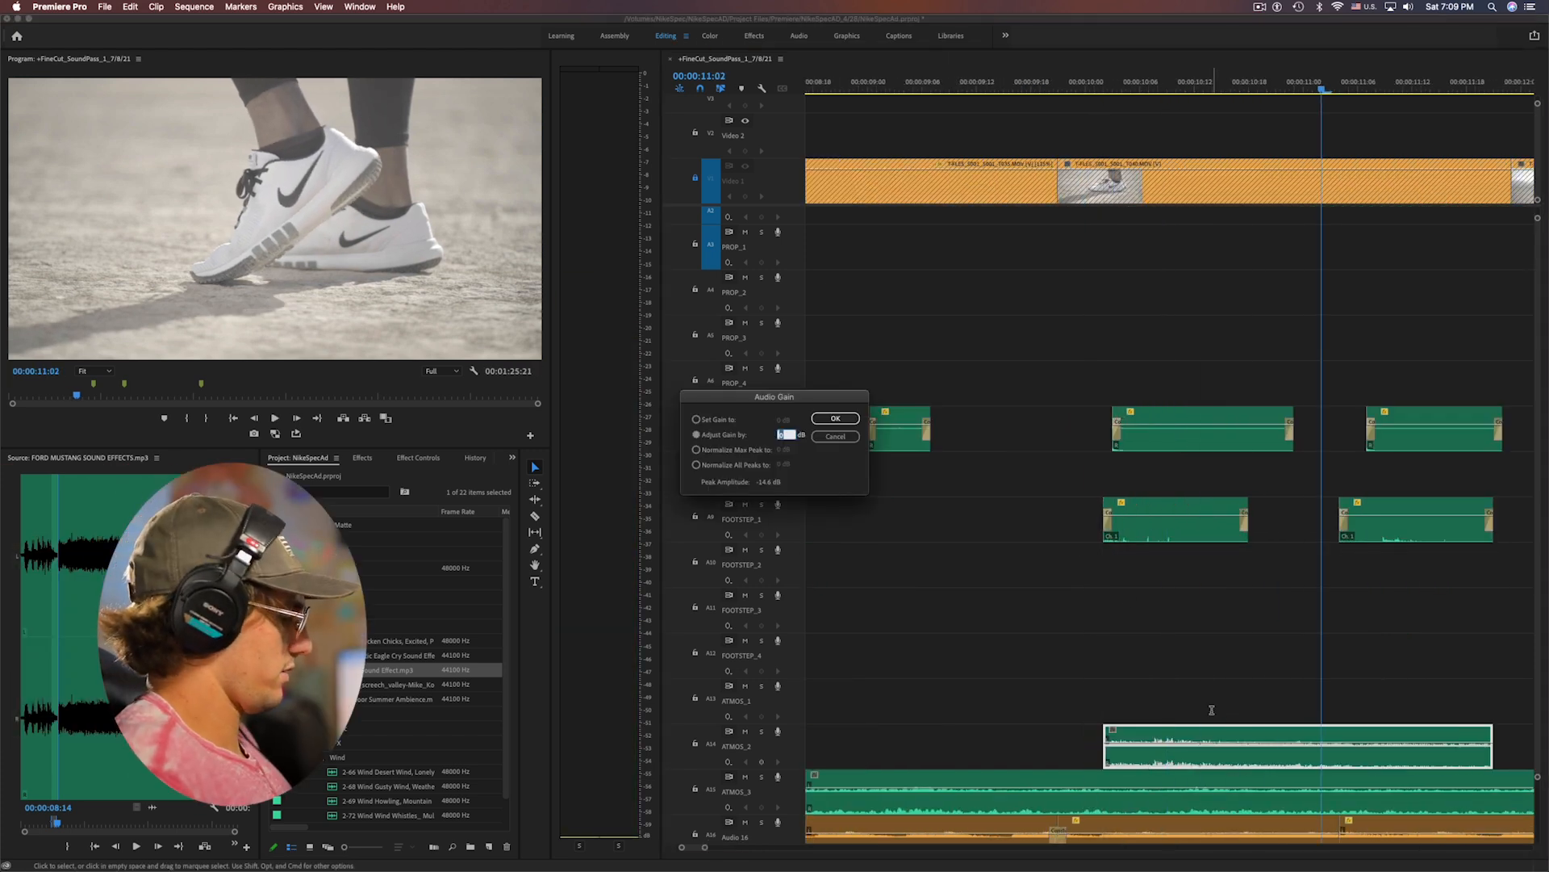
key("Return")
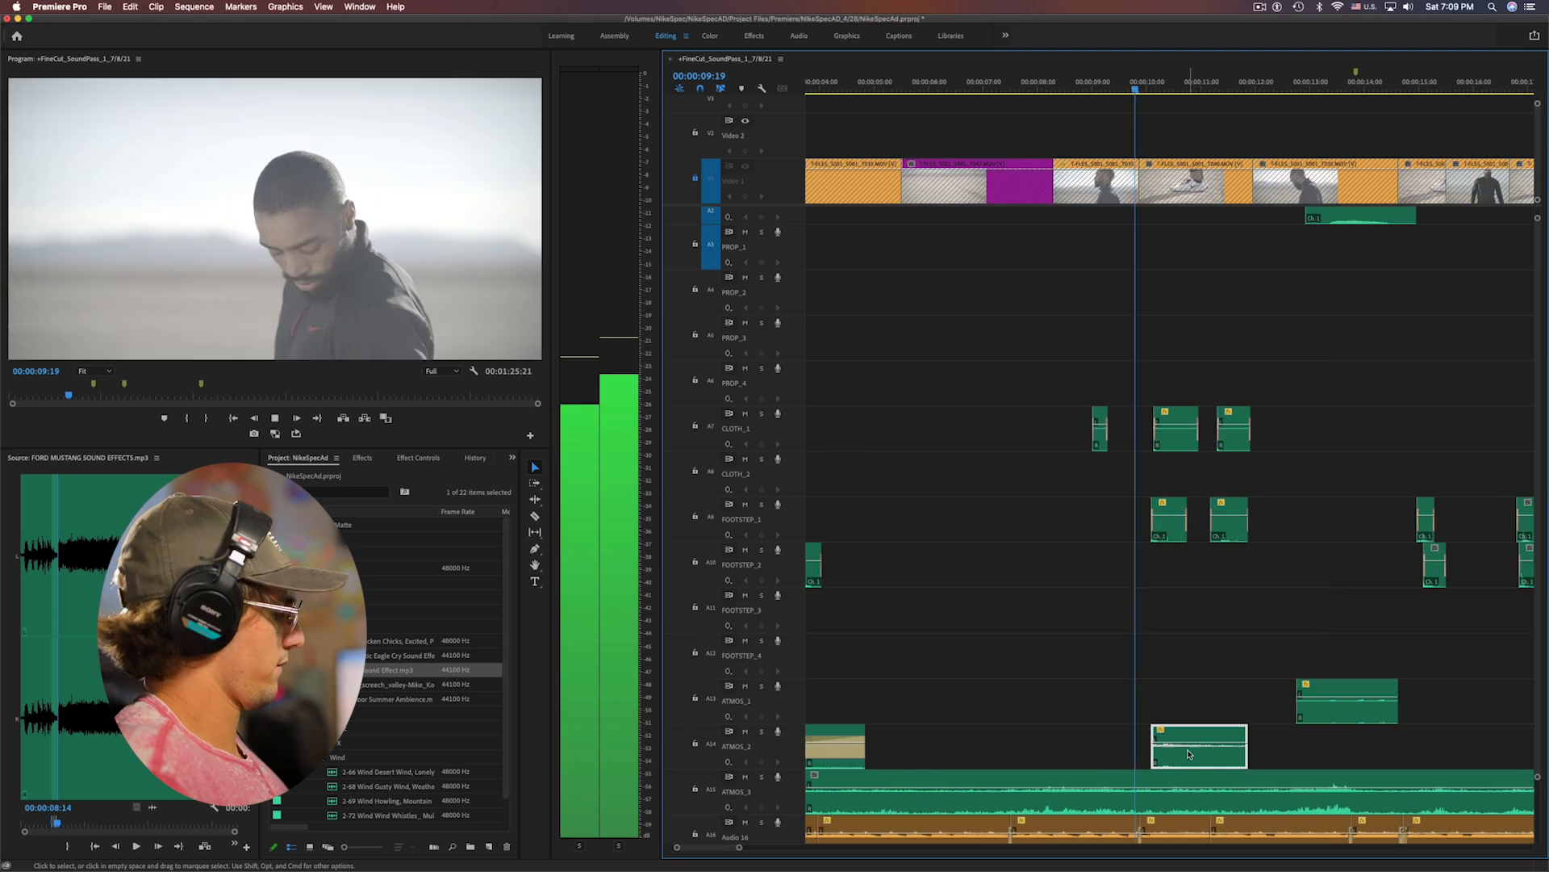
Play the sequence from about 00:00:09 to 00:00:13 to check the Mustang excerpt's level against the other tracks
key("space")
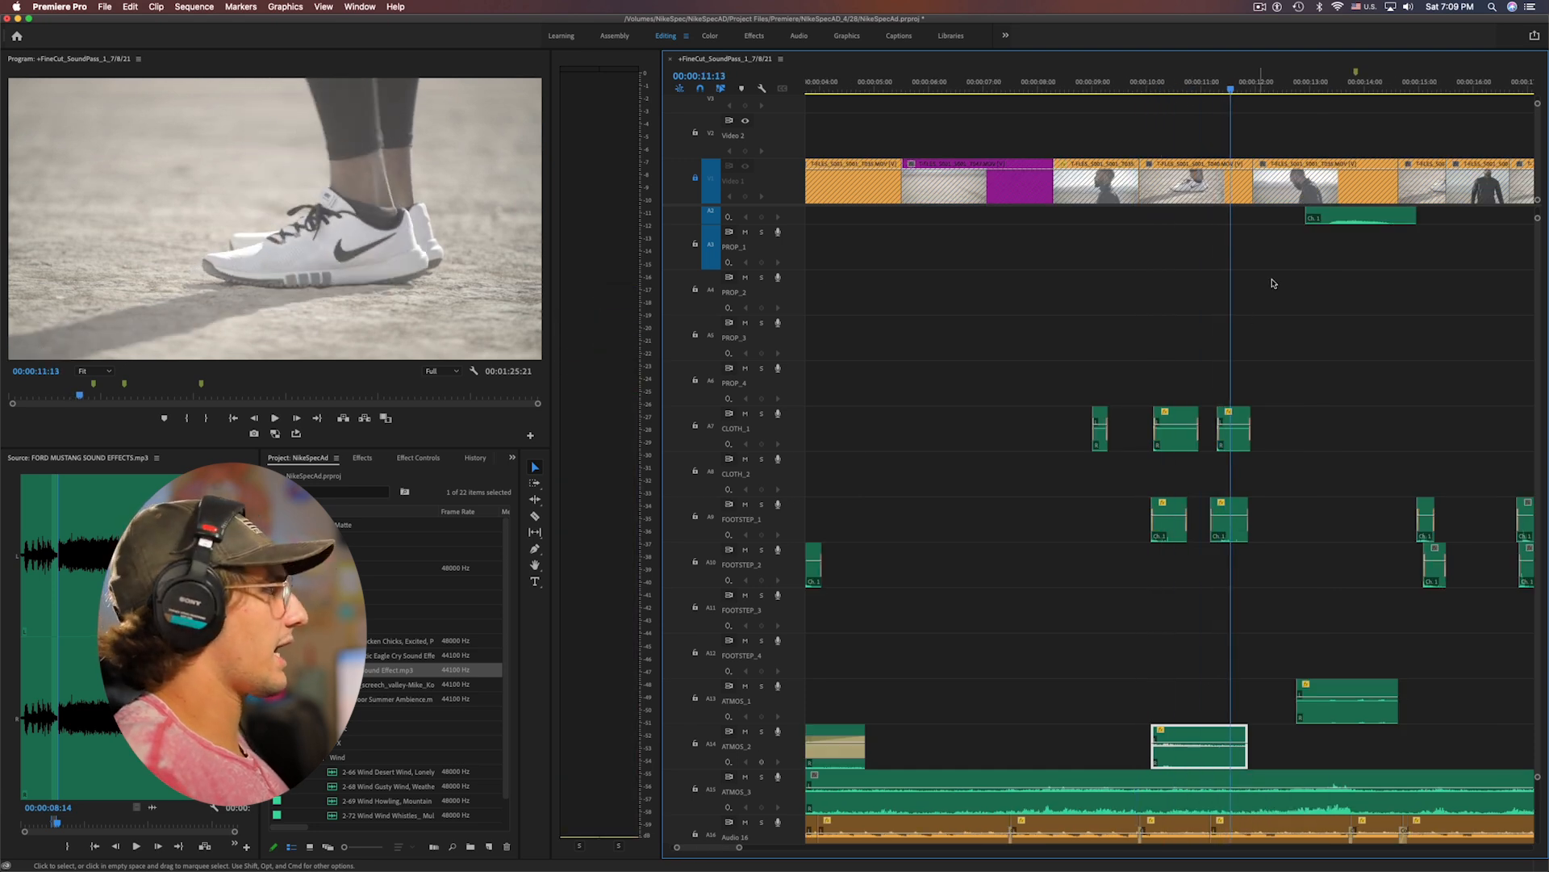
left_click_drag(1198, 89, 1080, 104)
key("space")
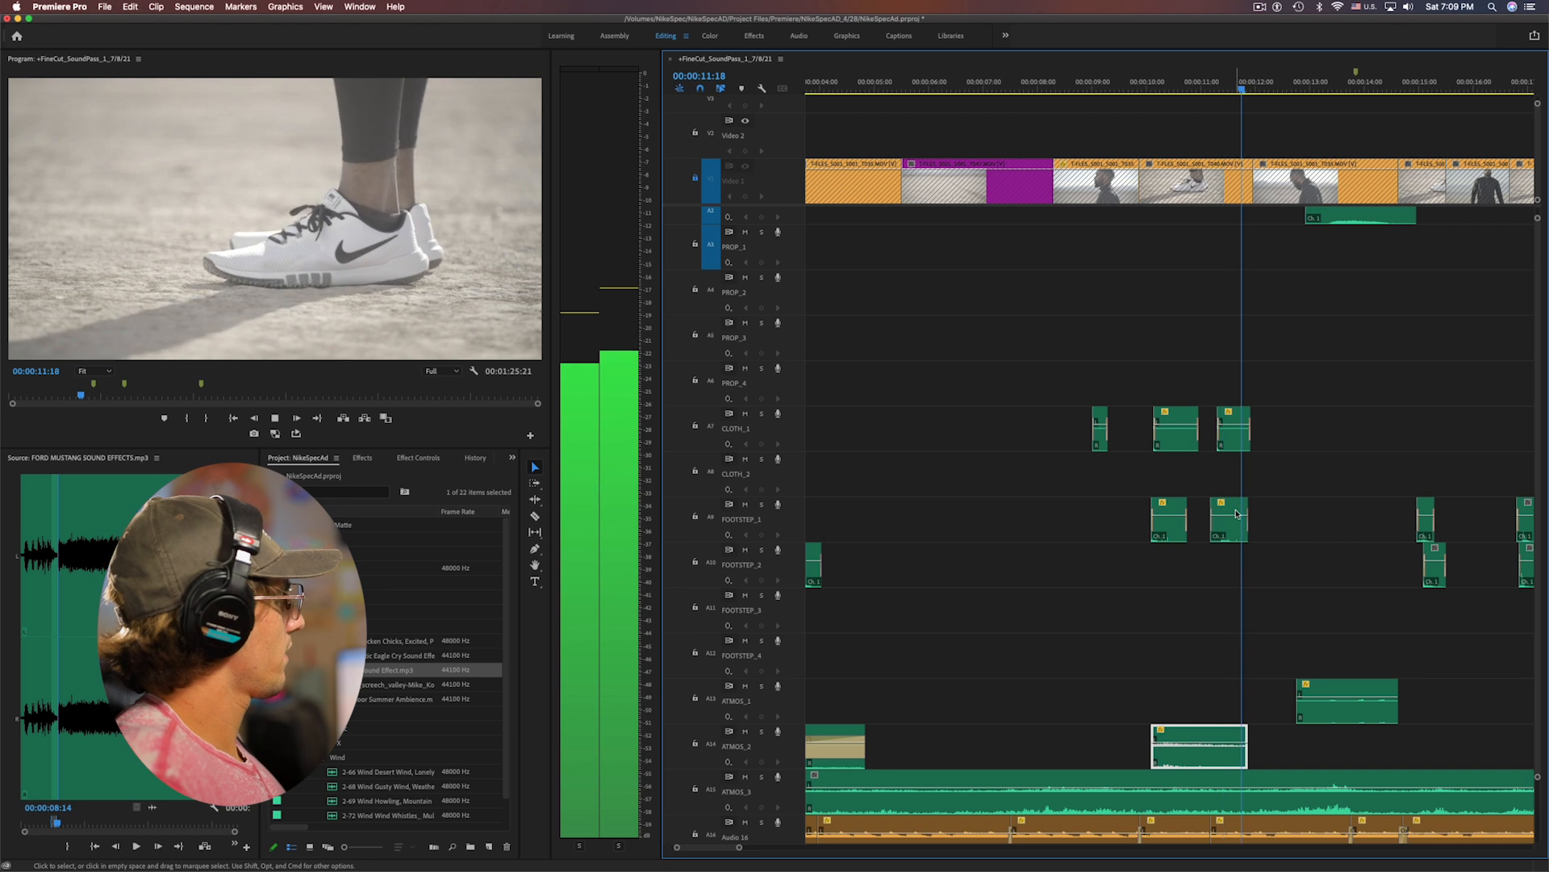
key("space")
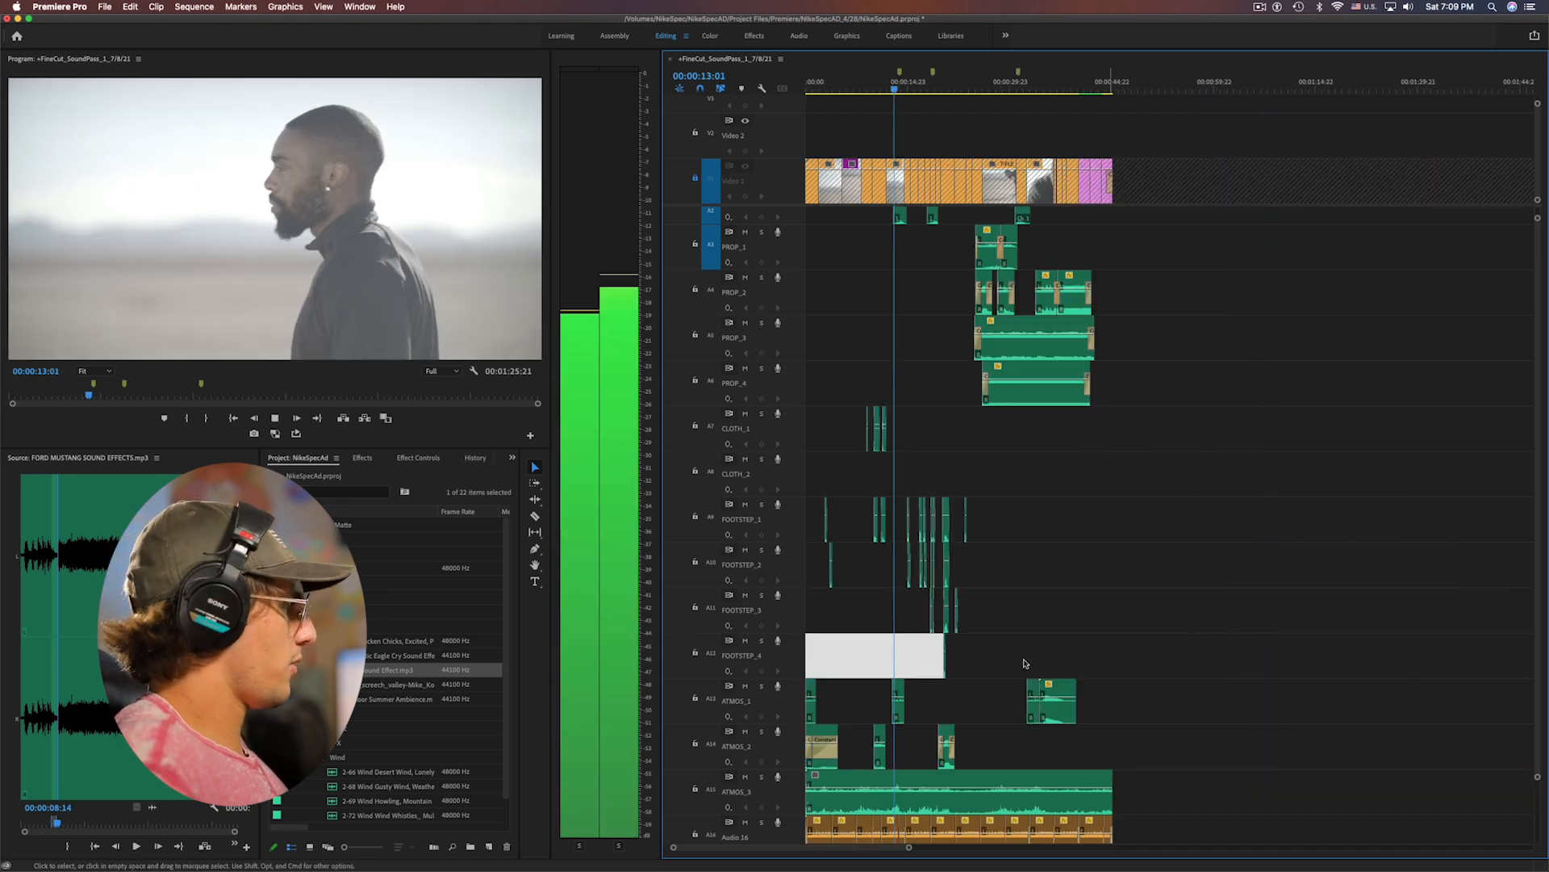
key("space")
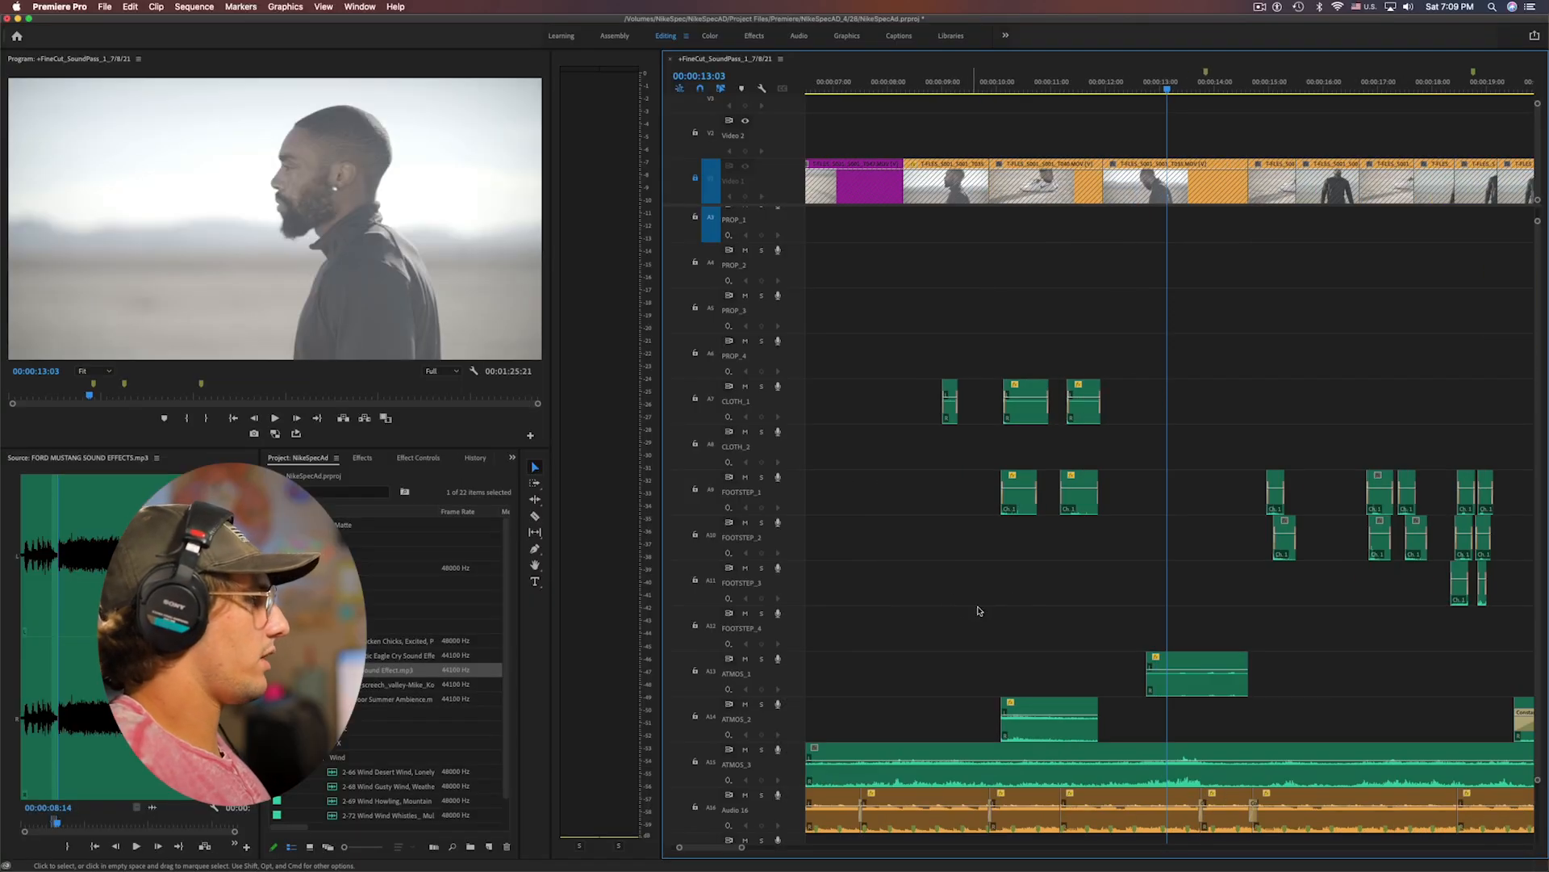
Apply Constant Power fades to both ends of the opening ATMOS_1 clip and shorten its fade-in
scroll(978, 607, "left", 5)
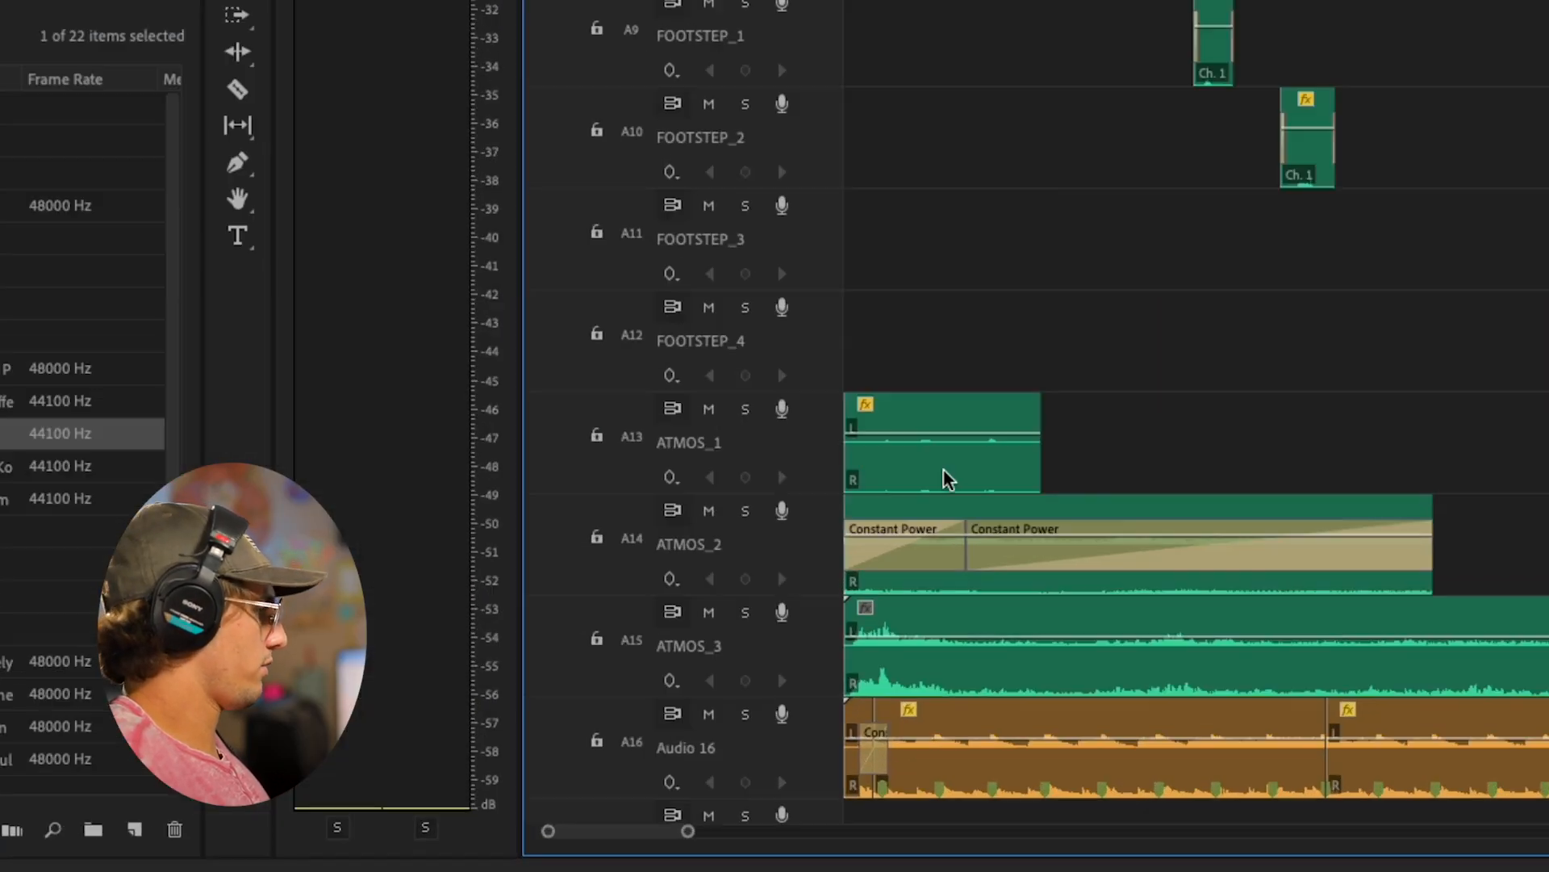
left_click(848, 684)
key("shift+d")
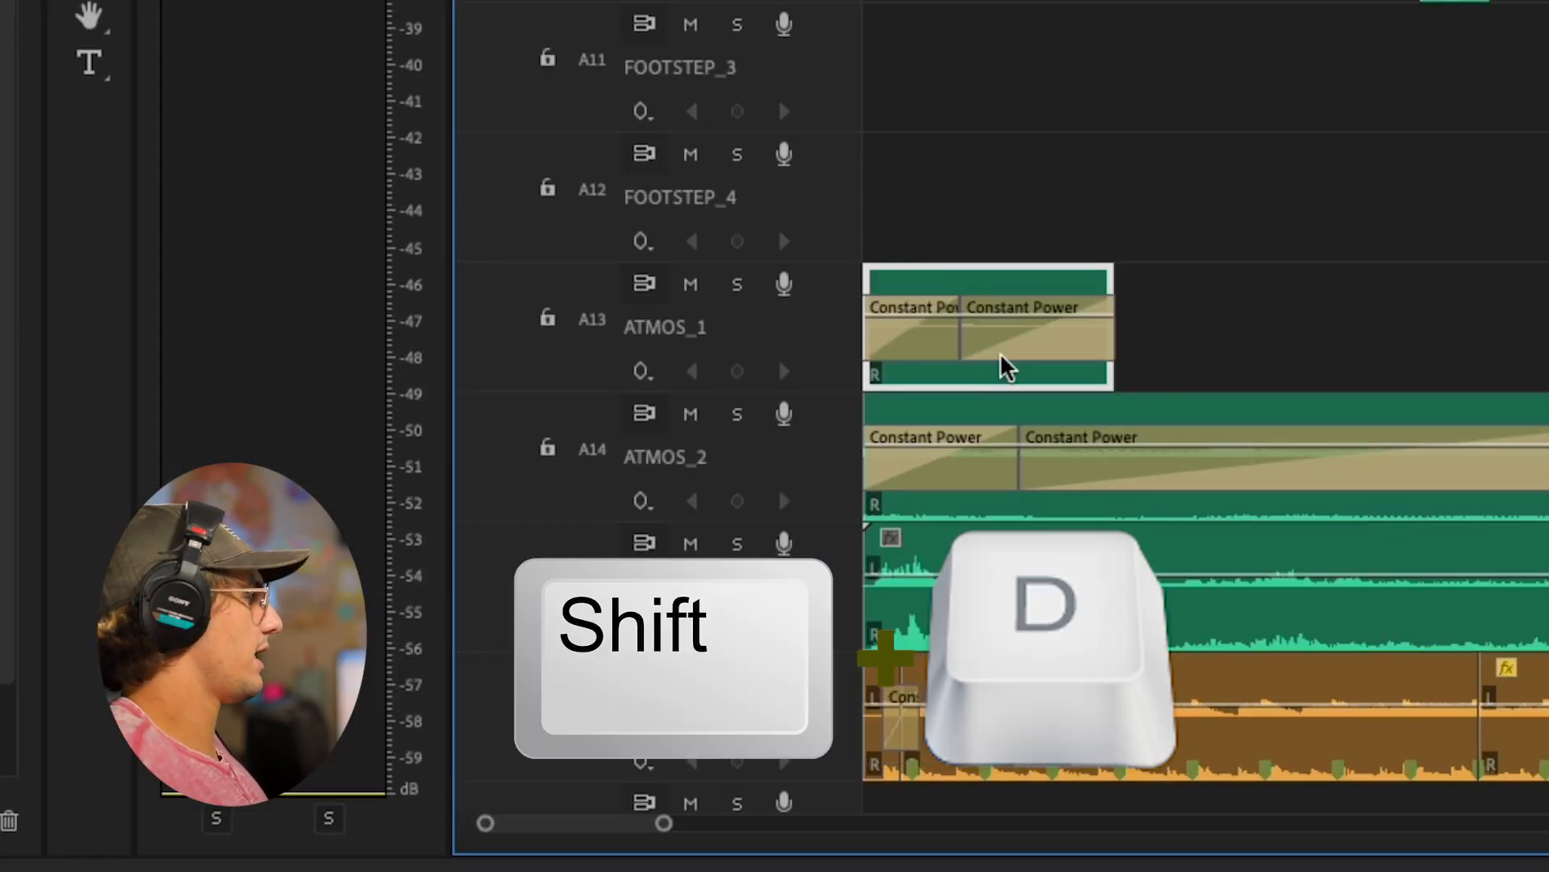
left_click_drag(960, 355, 904, 357)
Adjust the Constant Power fades on the remaining ATMOS_1 clips, including the start of the clip around 00:00:35
left_click_drag(935, 678, 1089, 683)
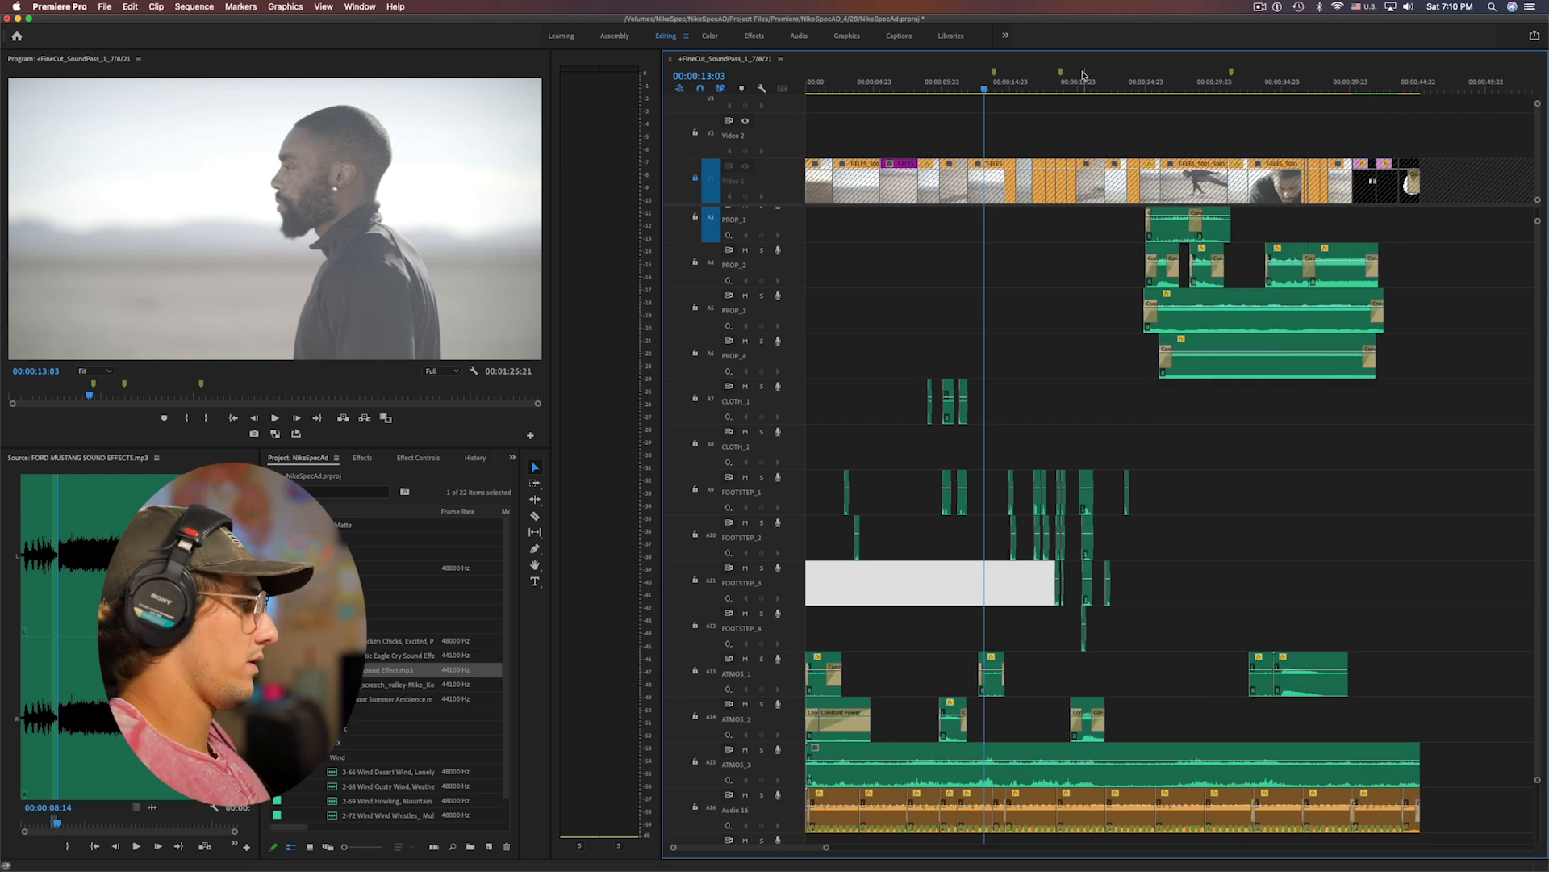
left_click_drag(1329, 691, 1371, 693)
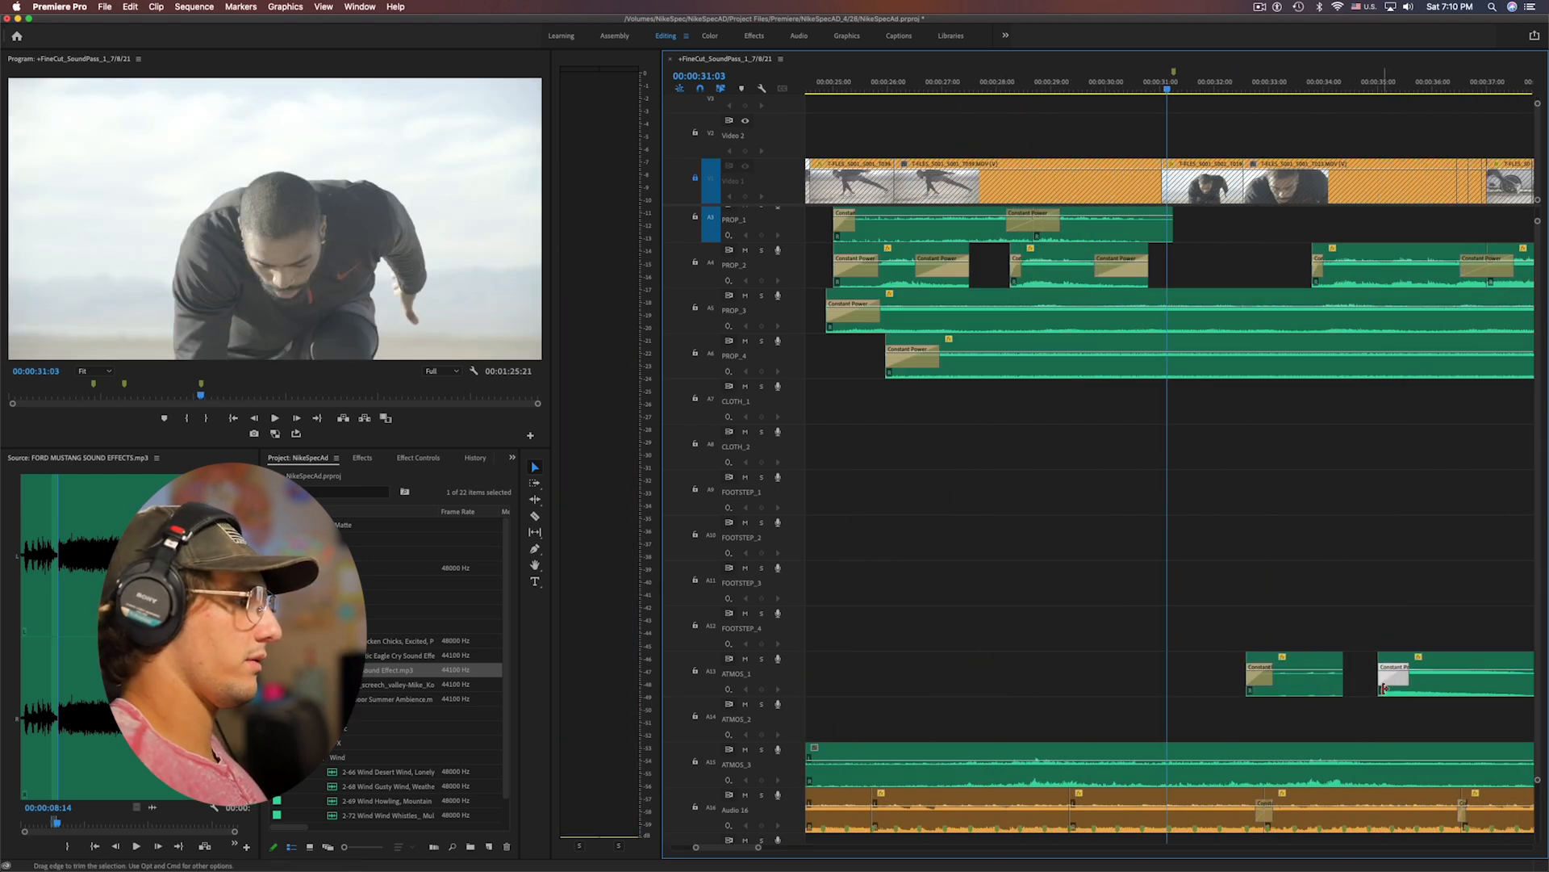